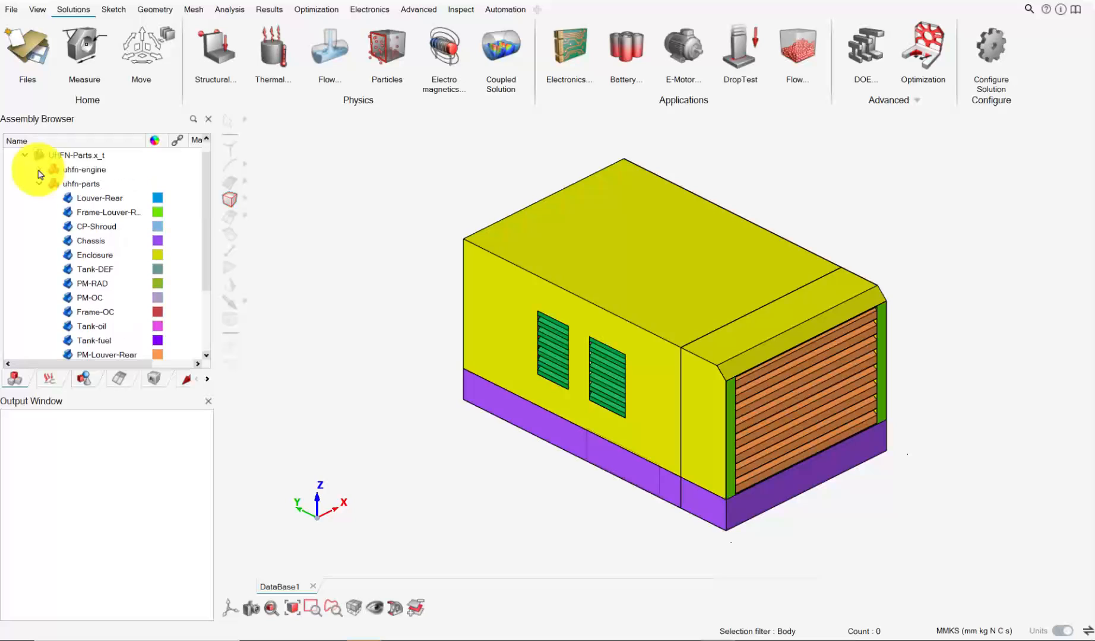
# Collapse the uhfn-parts sub-assembly and hide uhfn-engine to view the canopy and chassis parts alone.
pyautogui.click(39, 184)
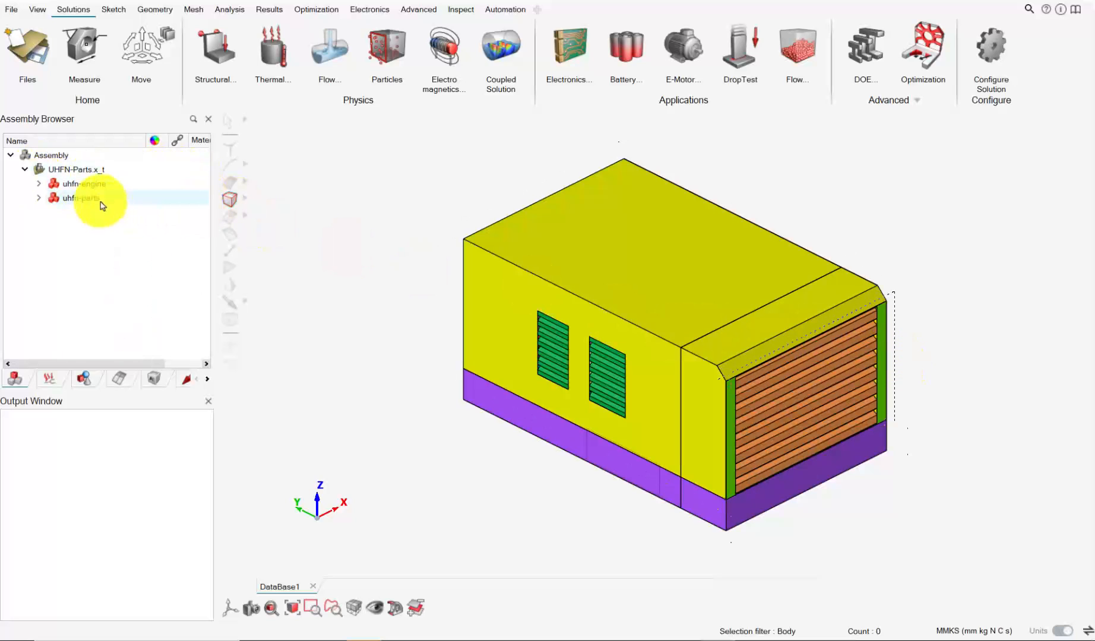
pyautogui.click(53, 186)
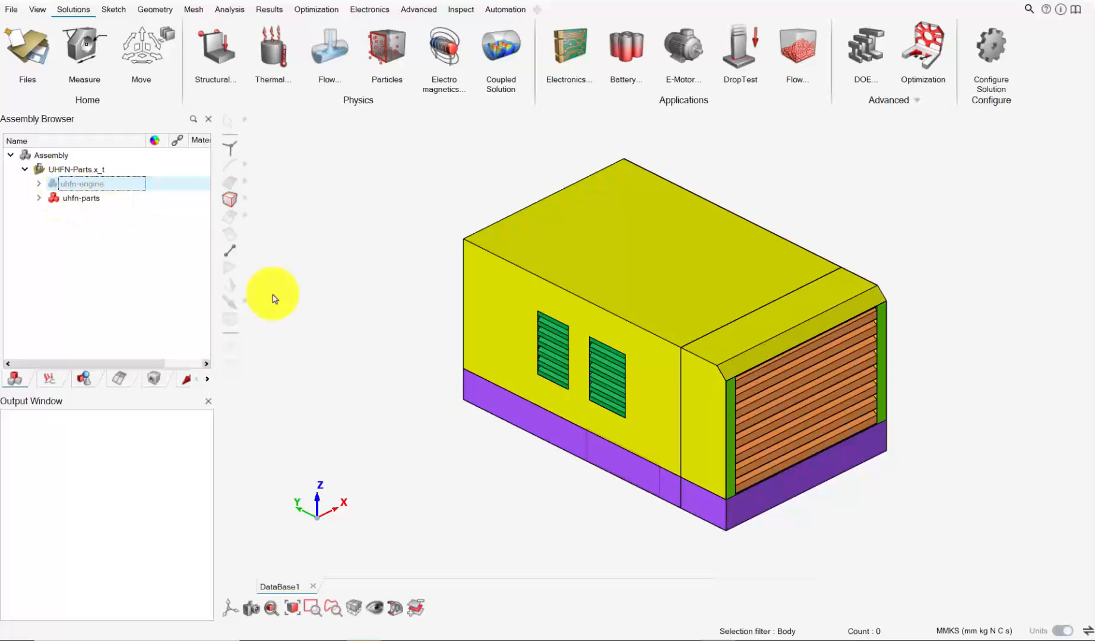
pyautogui.moveTo(686, 417)
pyautogui.mouseDown(button='middle')
pyautogui.moveTo(731, 353)
pyautogui.moveTo(711, 410)
pyautogui.moveTo(660, 422)
pyautogui.moveTo(718, 372)
pyautogui.moveTo(742, 433)
pyautogui.moveTo(721, 392)
pyautogui.moveTo(609, 440)
pyautogui.moveTo(640, 506)
pyautogui.moveTo(423, 423)
pyautogui.mouseUp(button='middle')
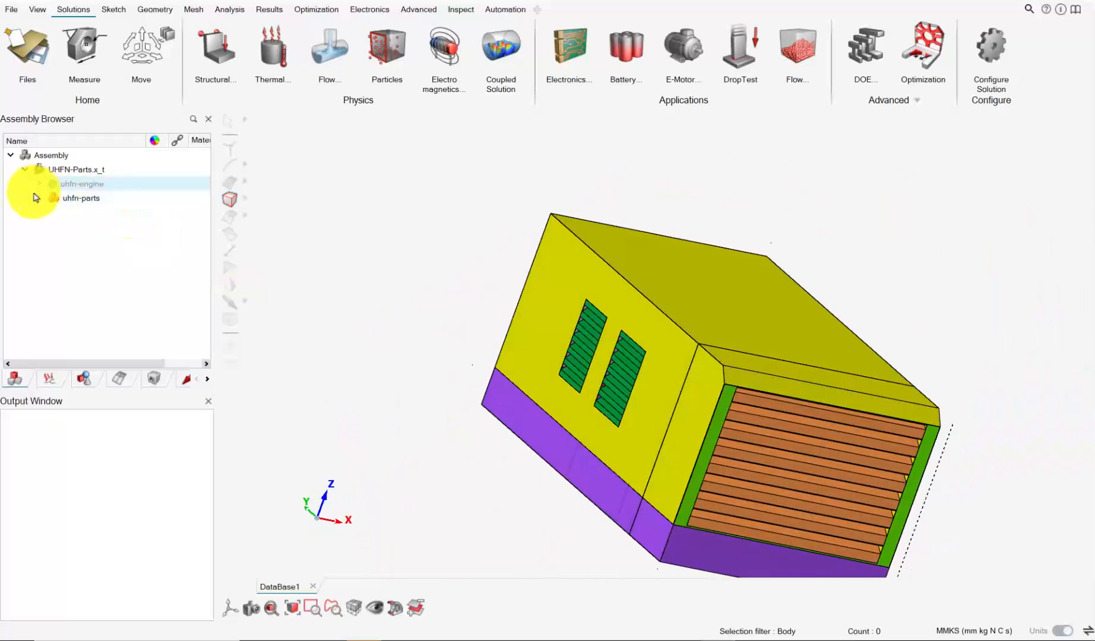
# Switch the display to the uhfn-engine sub-assembly alone, and back to uhfn-parts alone.
pyautogui.click(53, 198)
pyautogui.click(53, 184)
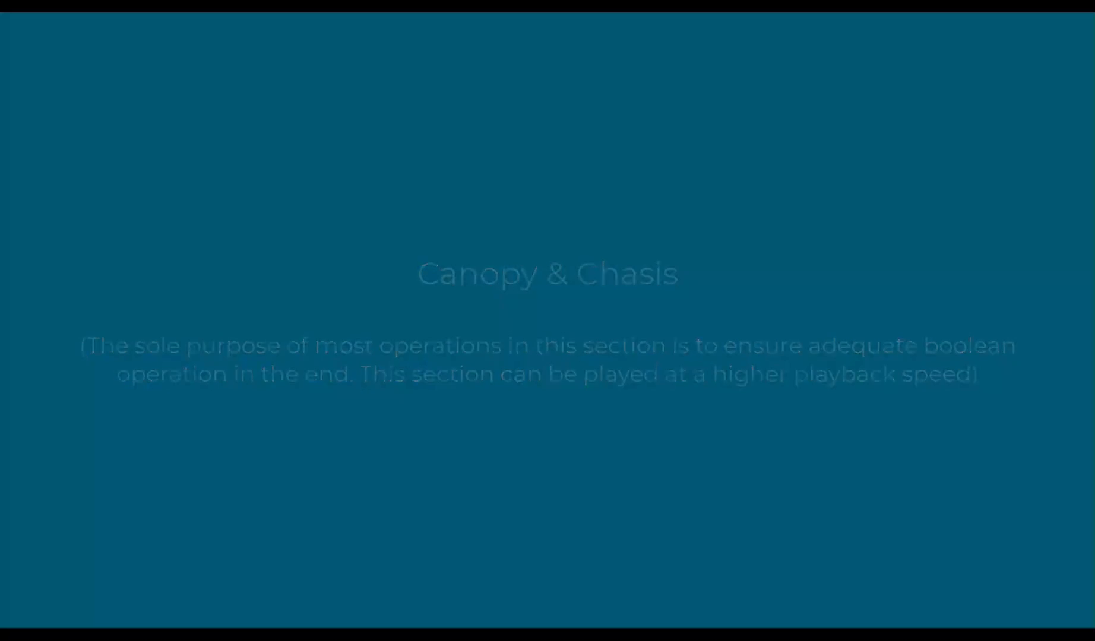
pyautogui.click(69, 186)
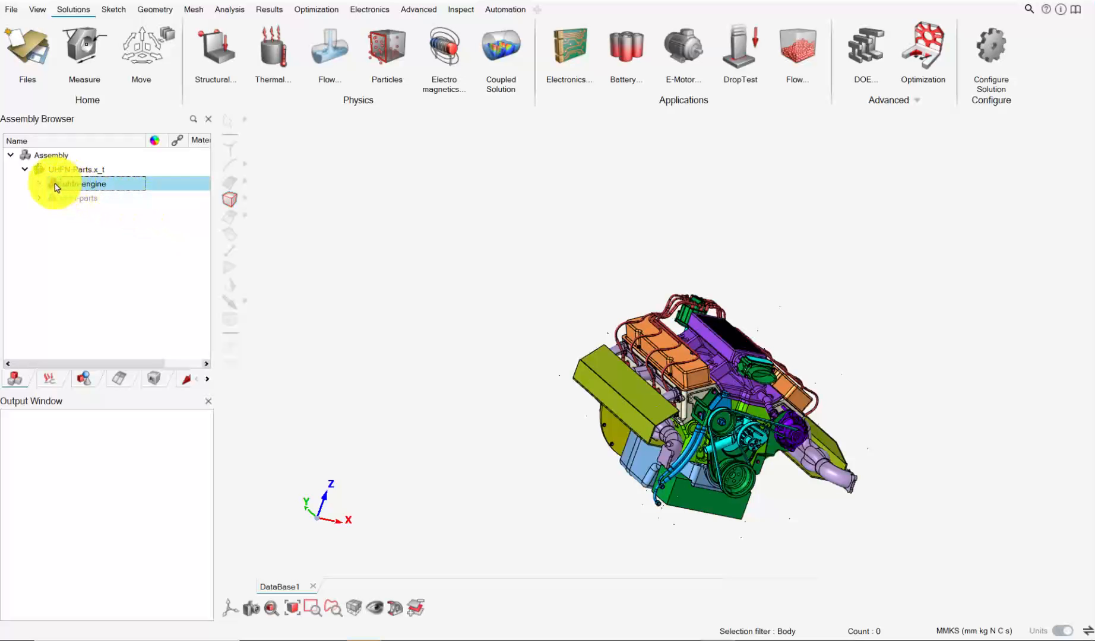
pyautogui.click(54, 184)
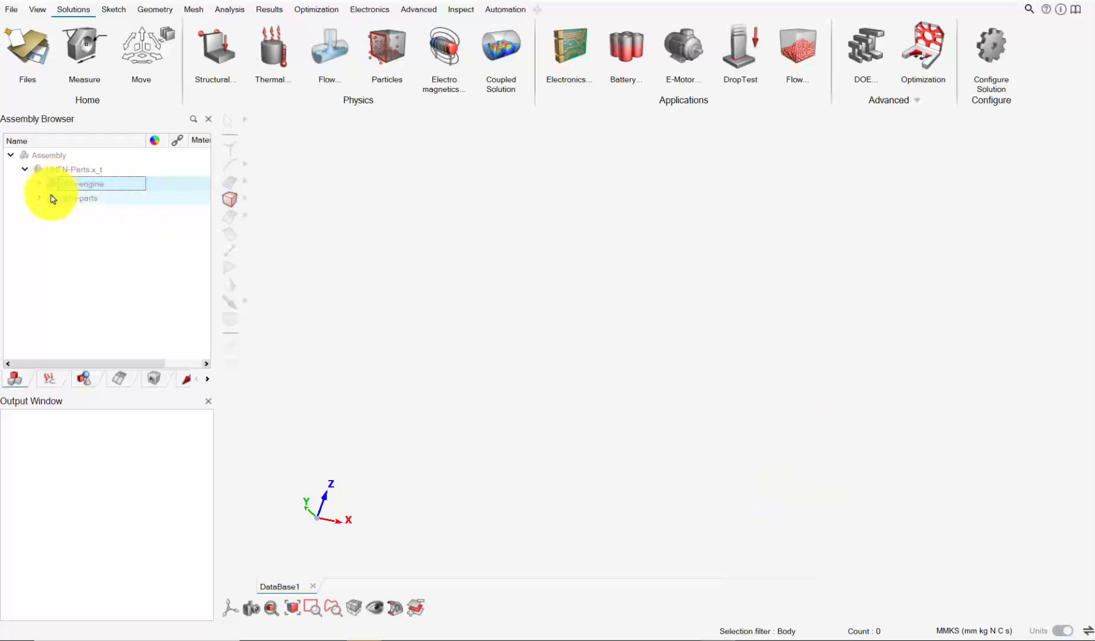
pyautogui.click(51, 197)
# Hide the Enclosure body to expose the parts inside the canopy.
pyautogui.scroll(-1, 1001, 498)
pyautogui.moveTo(944, 467); pyautogui.dragTo(583, 239, button='middle')
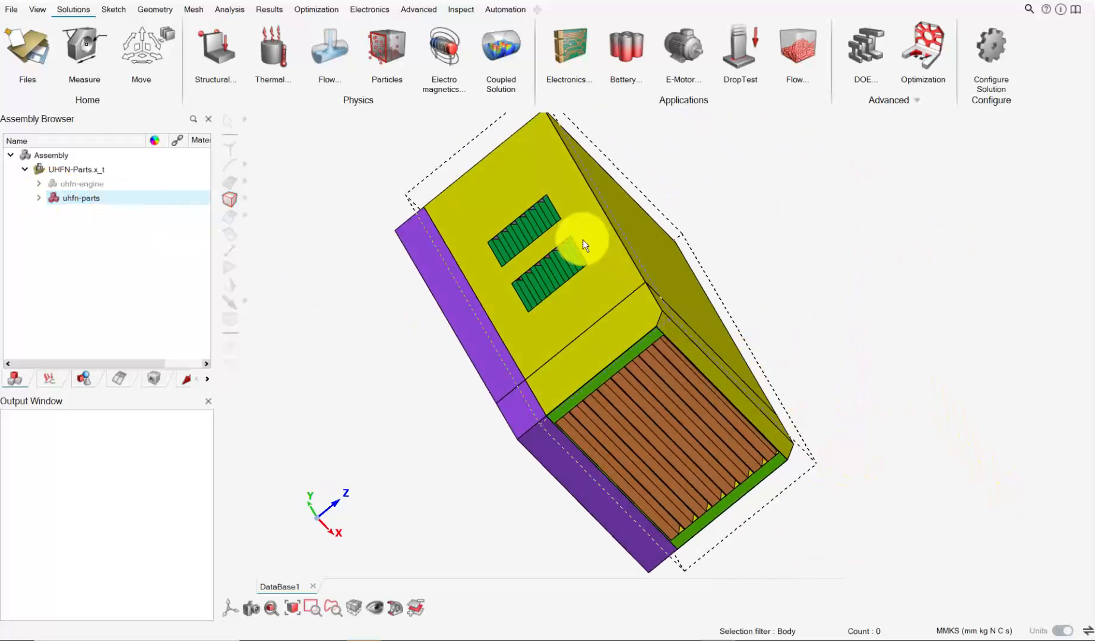
pyautogui.moveTo(540, 168); pyautogui.dragTo(500, 166, button='middle')
pyautogui.click(513, 181)
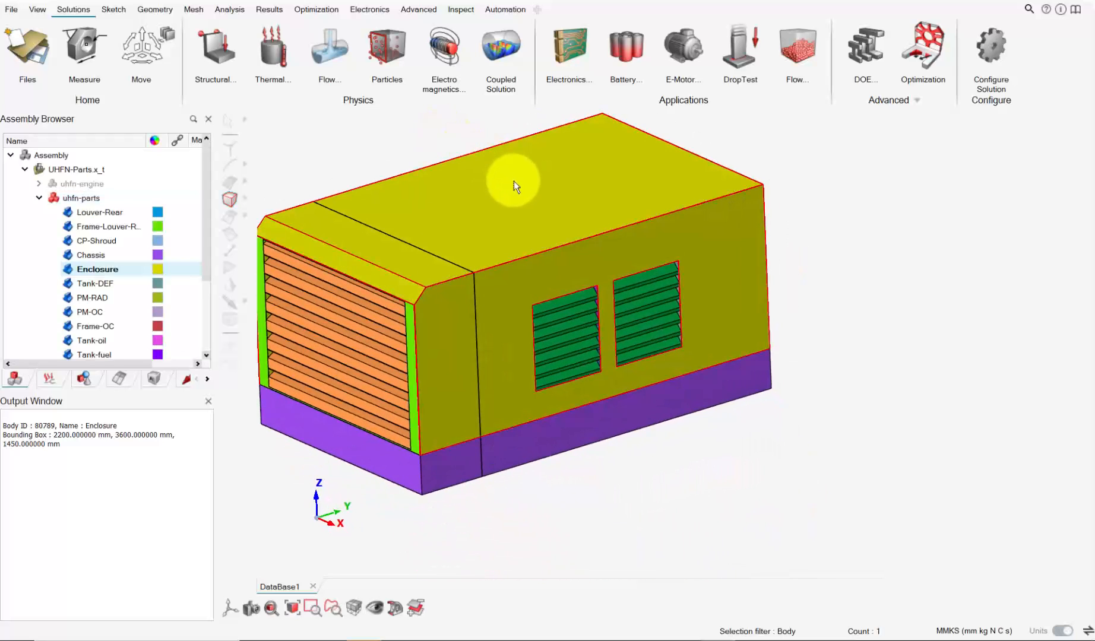
pyautogui.rightClick(513, 181)
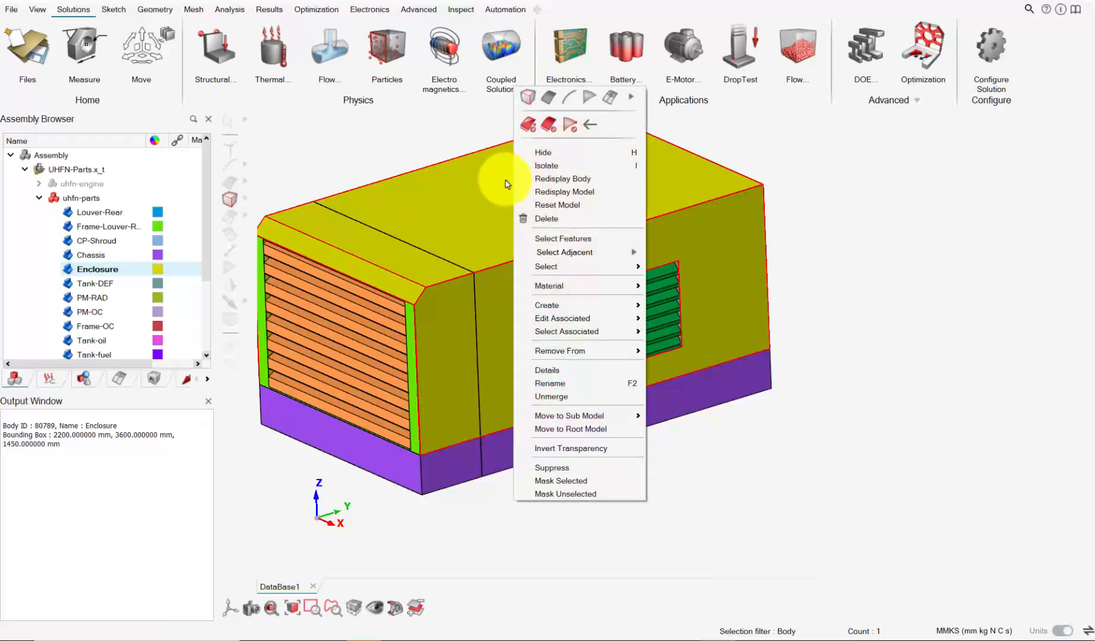
pyautogui.click(572, 153)
# Examine the louvers, shroud, fan and tanks inside the canopy, and identify the PM-RAD and PM-OC bodies.
pyautogui.moveTo(532, 333); pyautogui.dragTo(461, 292, button='middle')
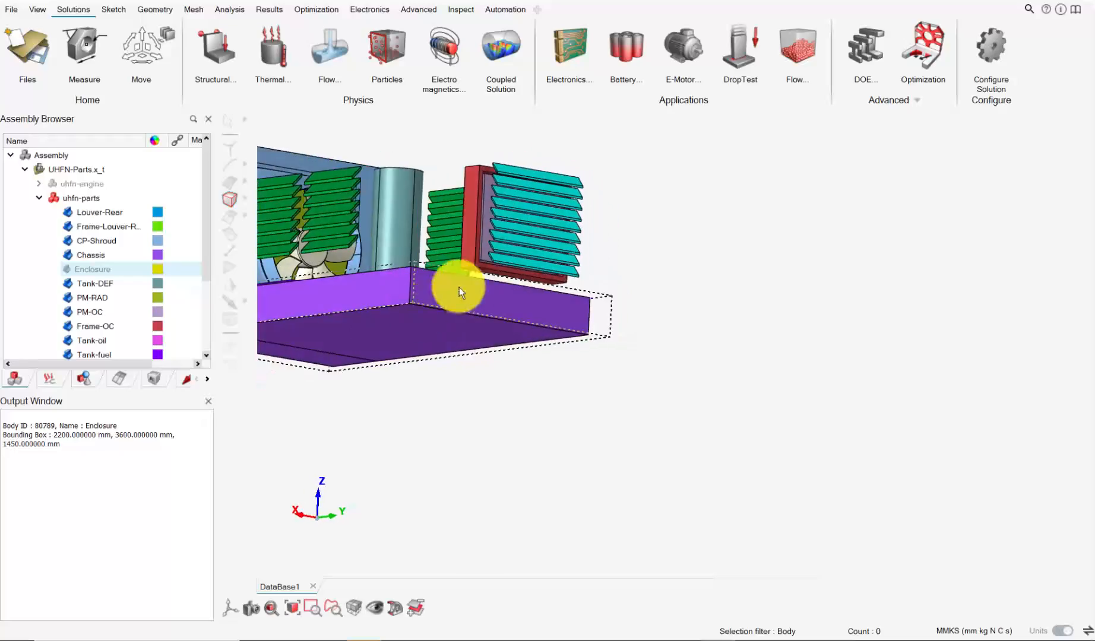
pyautogui.scroll(4, 386, 228)
pyautogui.moveTo(440, 285); pyautogui.dragTo(765, 332, button='right')
pyautogui.scroll(3, 501, 279)
pyautogui.scroll(5, 646, 360)
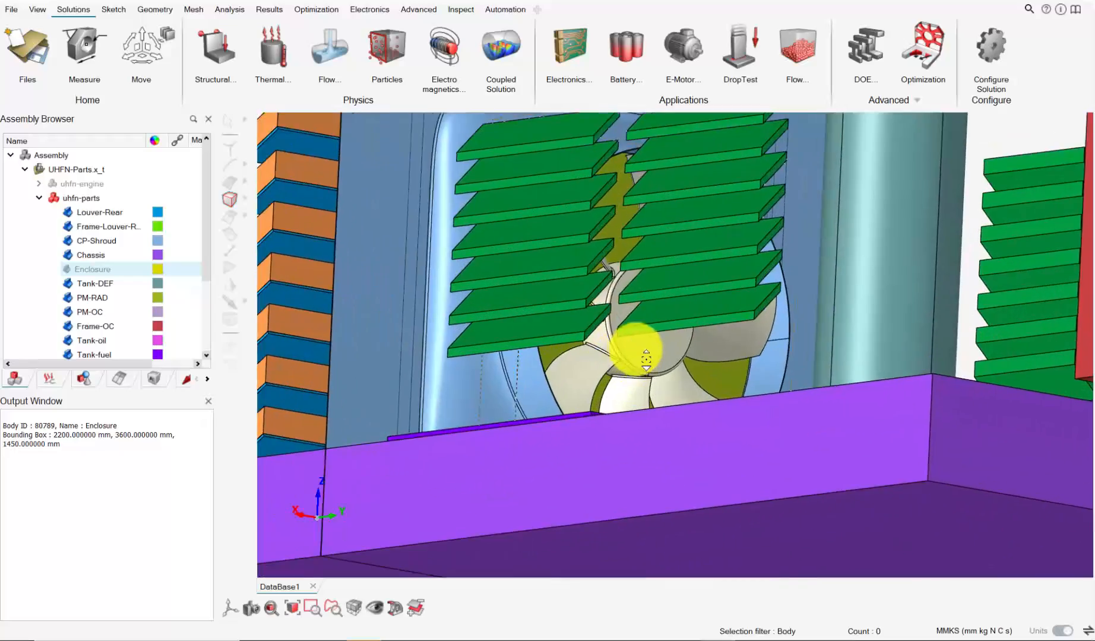
pyautogui.moveTo(646, 360); pyautogui.dragTo(612, 363, button='middle')
pyautogui.moveTo(571, 303); pyautogui.dragTo(634, 323, button='middle')
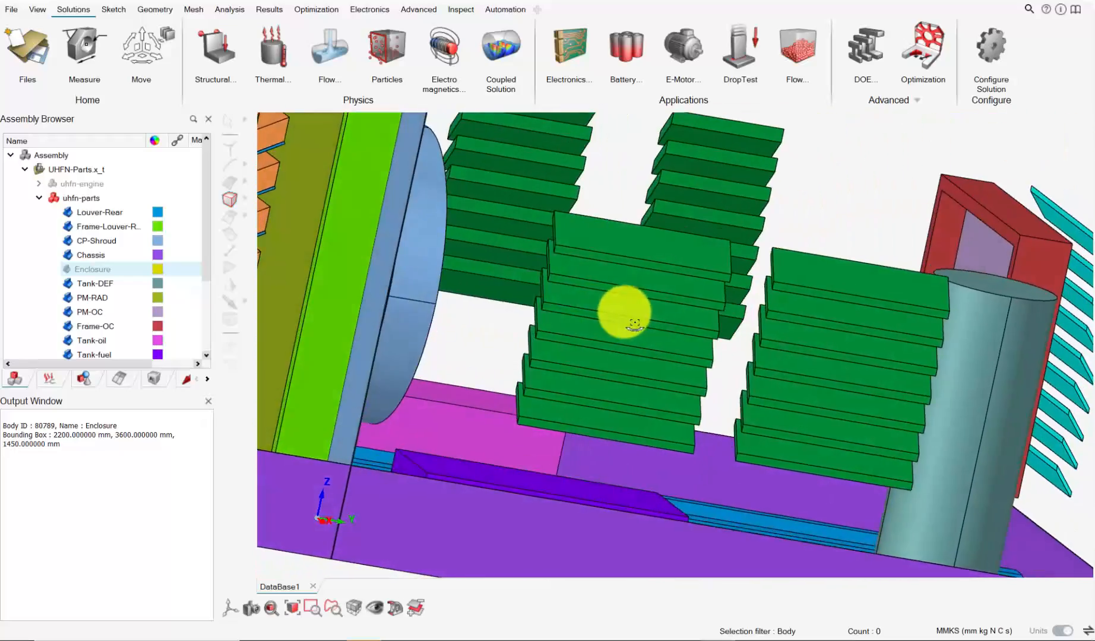
pyautogui.scroll(-4, 487, 277)
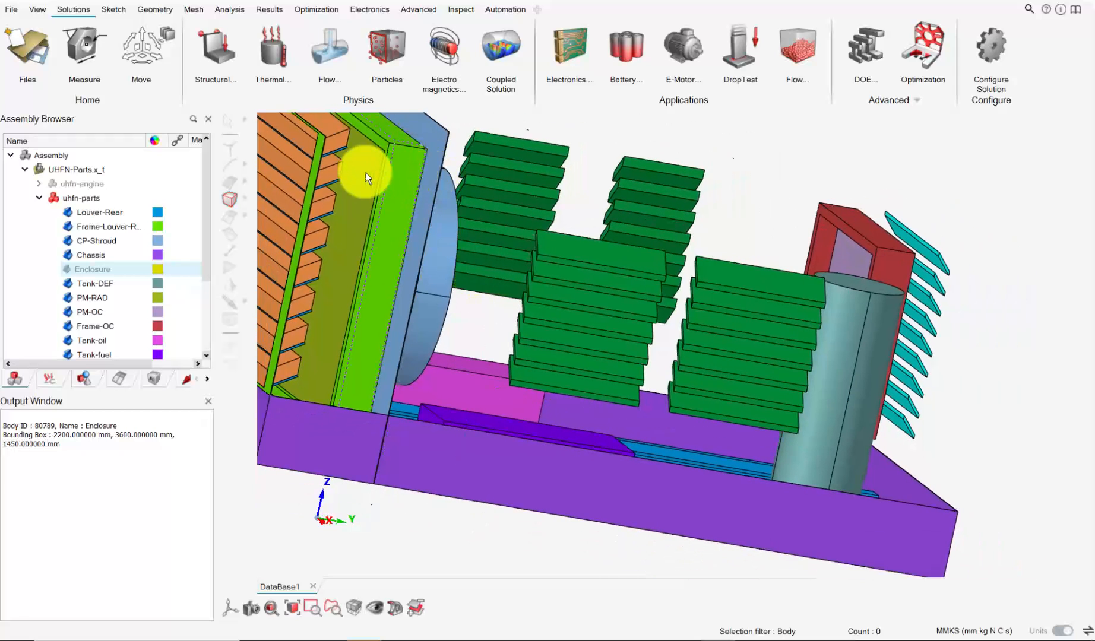
pyautogui.click(366, 173)
pyautogui.keyDown('ctrl'); pyautogui.click(850, 264); pyautogui.keyUp('ctrl')
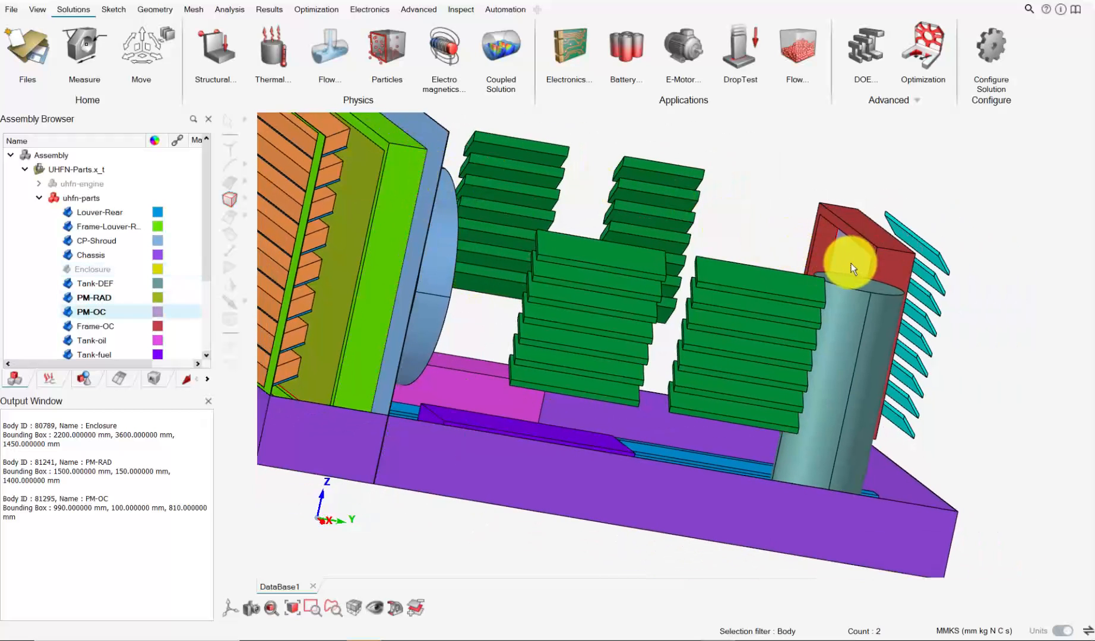
# Select the fan inside the shroud and move the CP-Fan body to the root model.
pyautogui.moveTo(853, 207); pyautogui.dragTo(650, 301, button='middle')
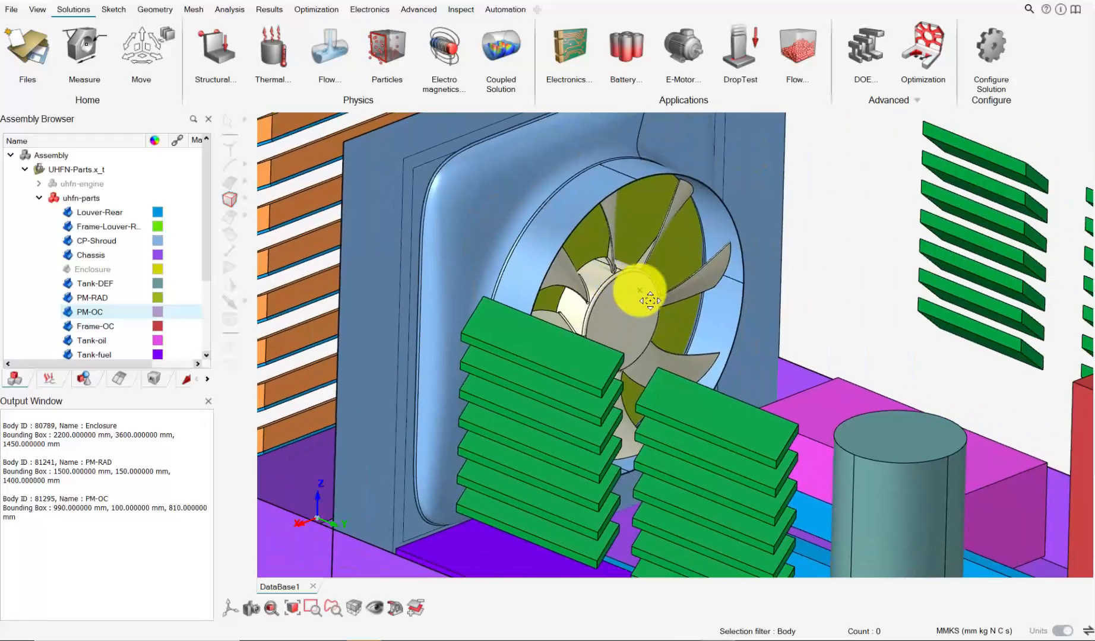
pyautogui.click(624, 315)
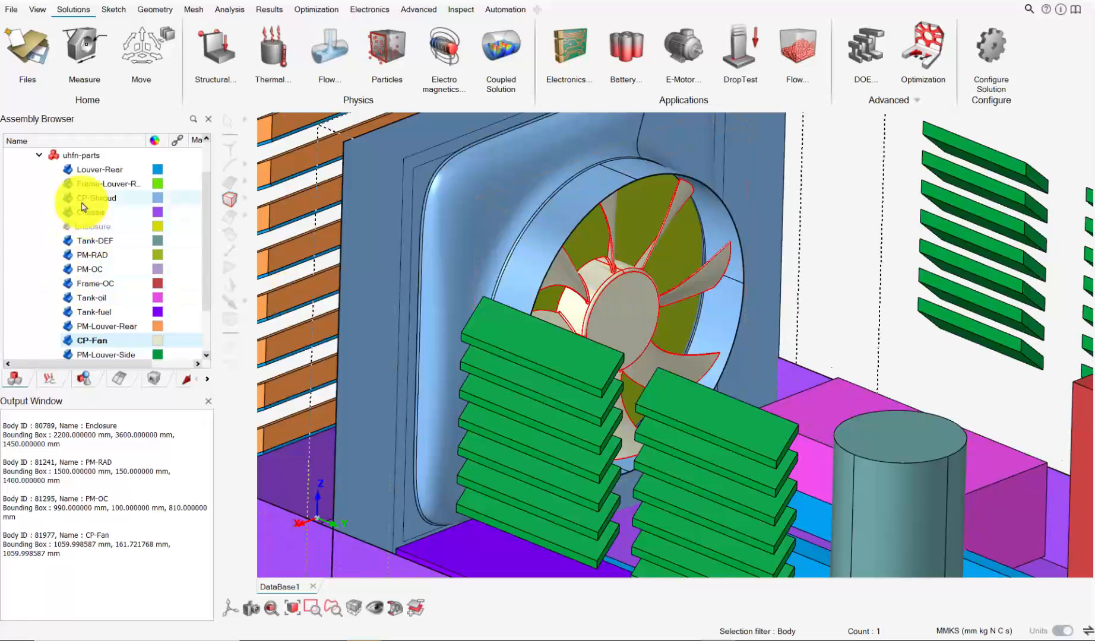
pyautogui.scroll(-4, 512, 299)
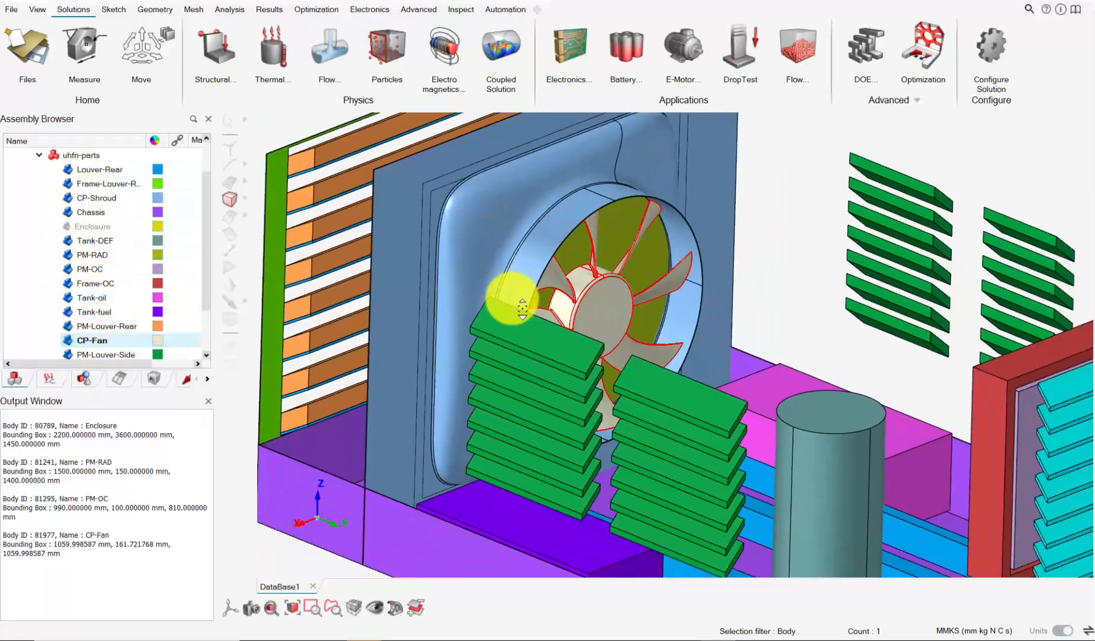
pyautogui.scroll(-2, 727, 325)
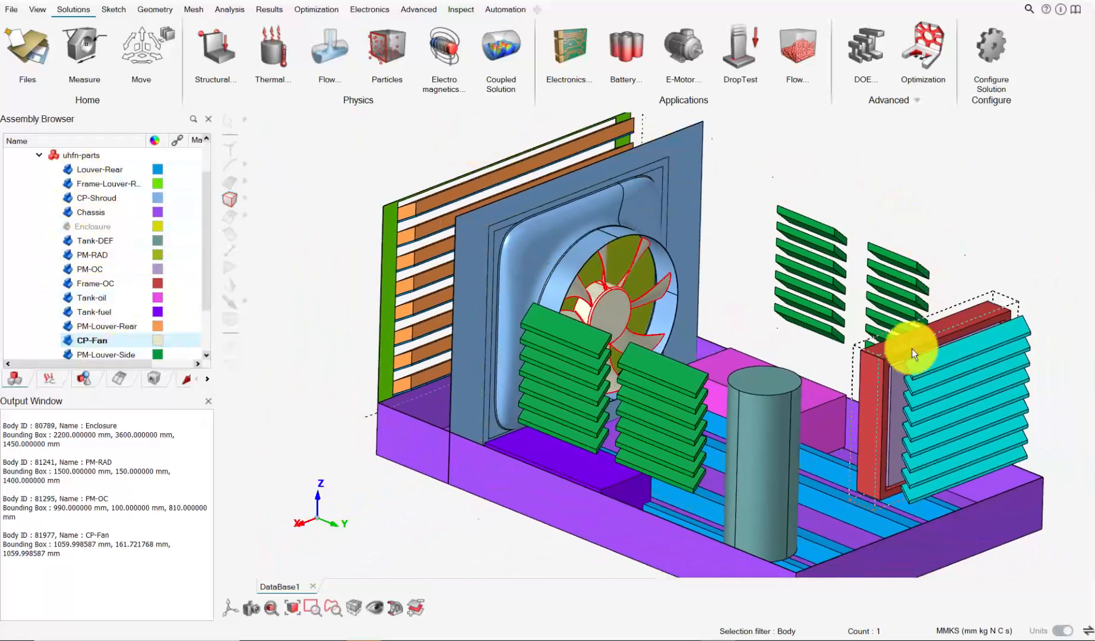
pyautogui.click(124, 339)
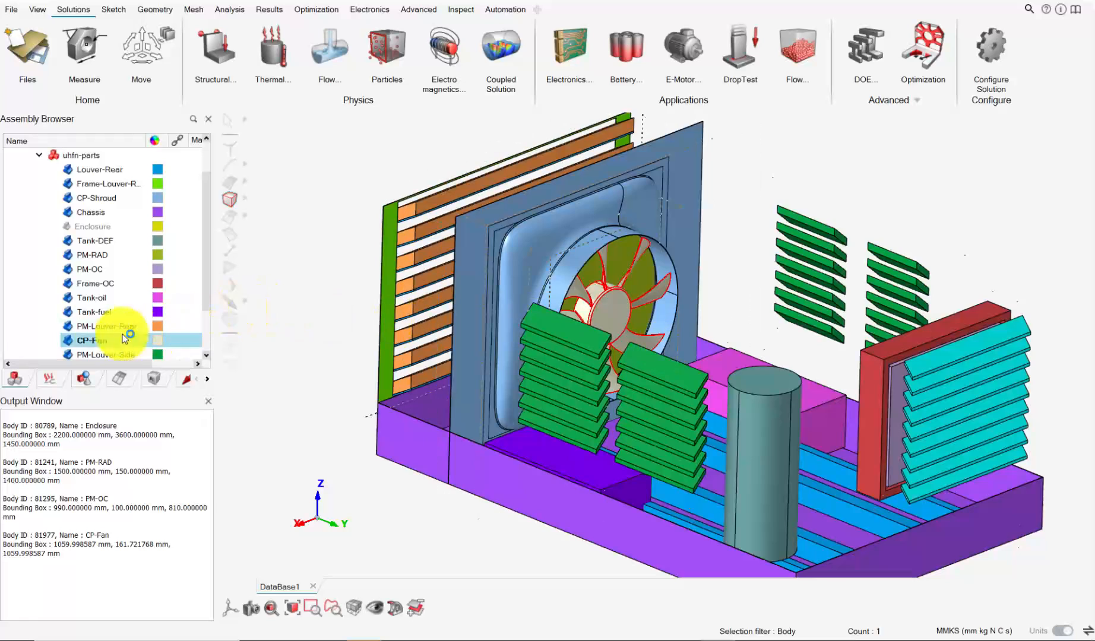
pyautogui.rightClick(93, 342)
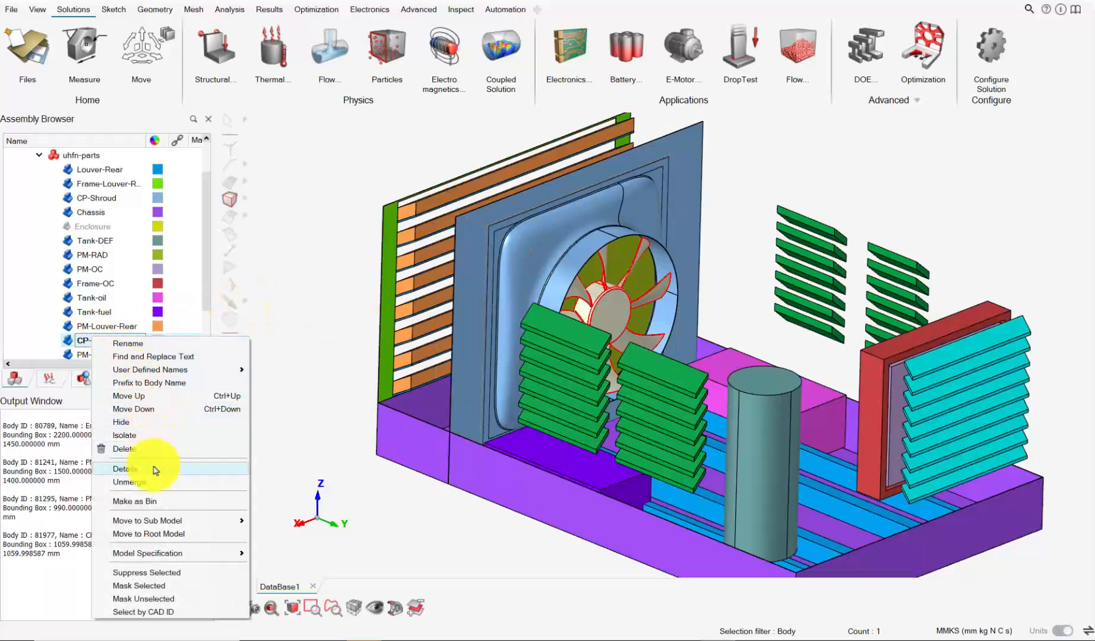
pyautogui.click(168, 534)
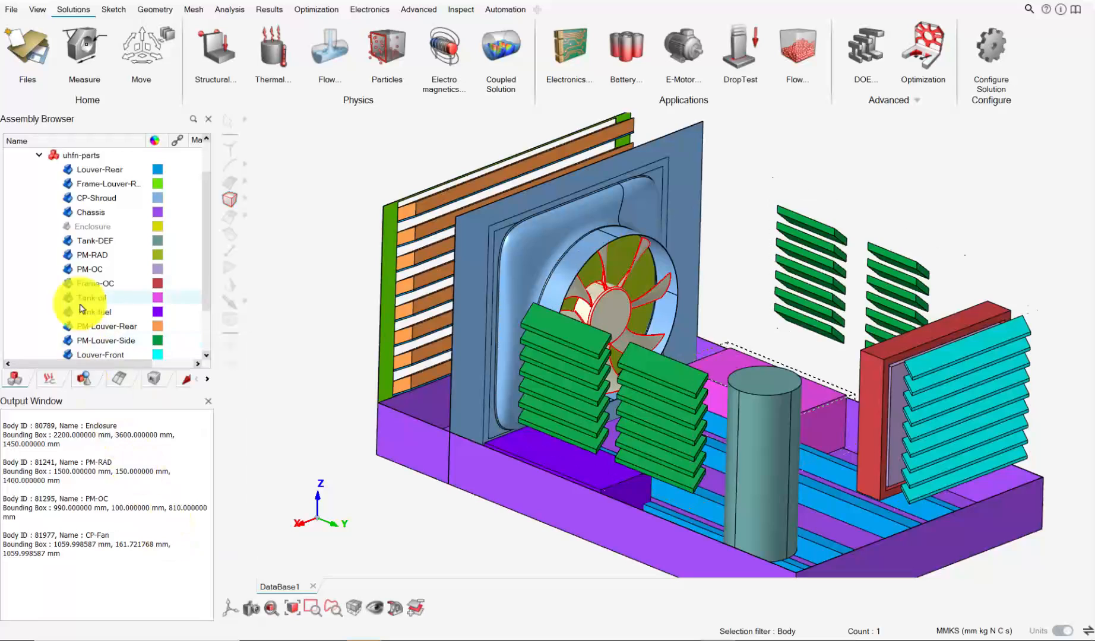
# Hide the CP-Fan body at the root level and expand the uhfn-parts sub-assembly.
pyautogui.click(40, 199)
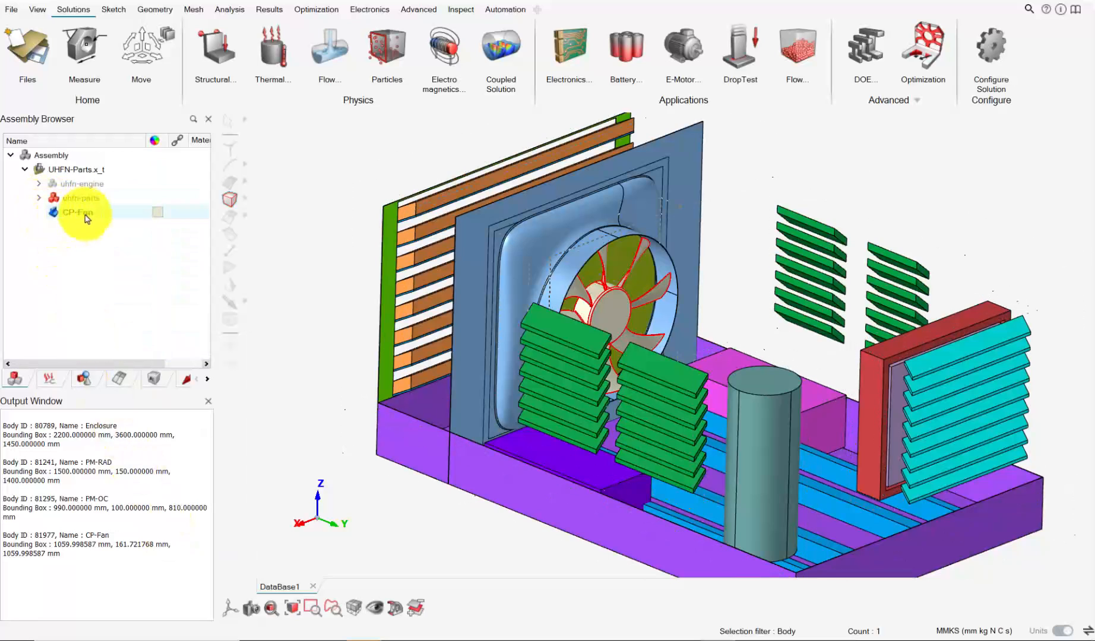
pyautogui.click(54, 213)
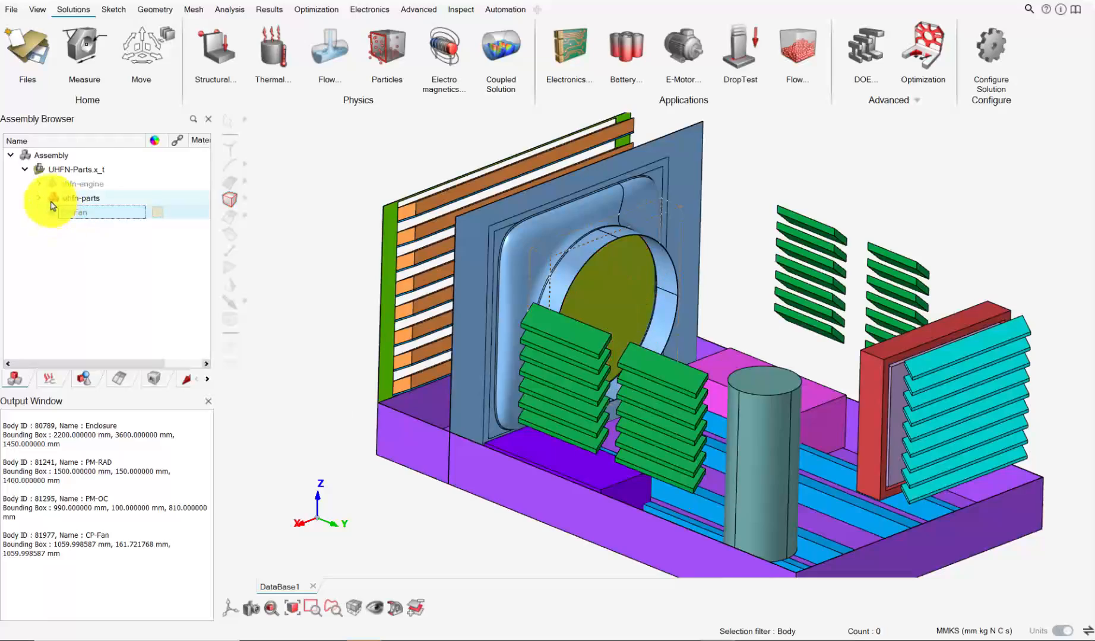
pyautogui.click(38, 199)
# Turn on a section cut through the assembly to expose the chassis interior.
pyautogui.scroll(2, 633, 324)
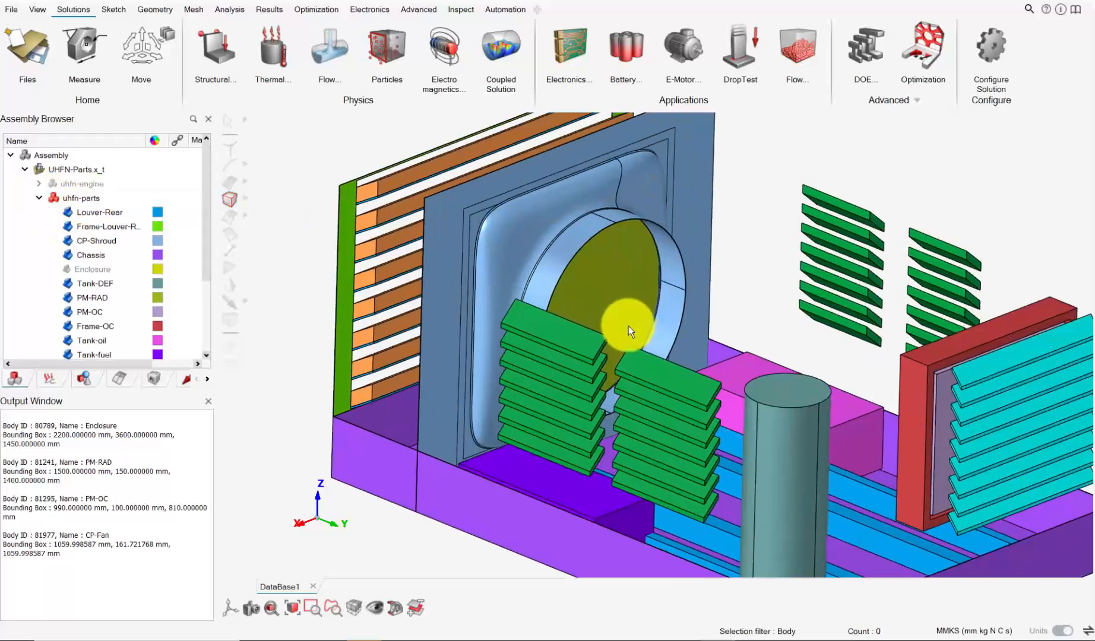
pyautogui.moveTo(628, 326); pyautogui.dragTo(659, 320, button='middle')
pyautogui.moveTo(486, 464); pyautogui.dragTo(482, 525, button='middle')
pyautogui.click(398, 609)
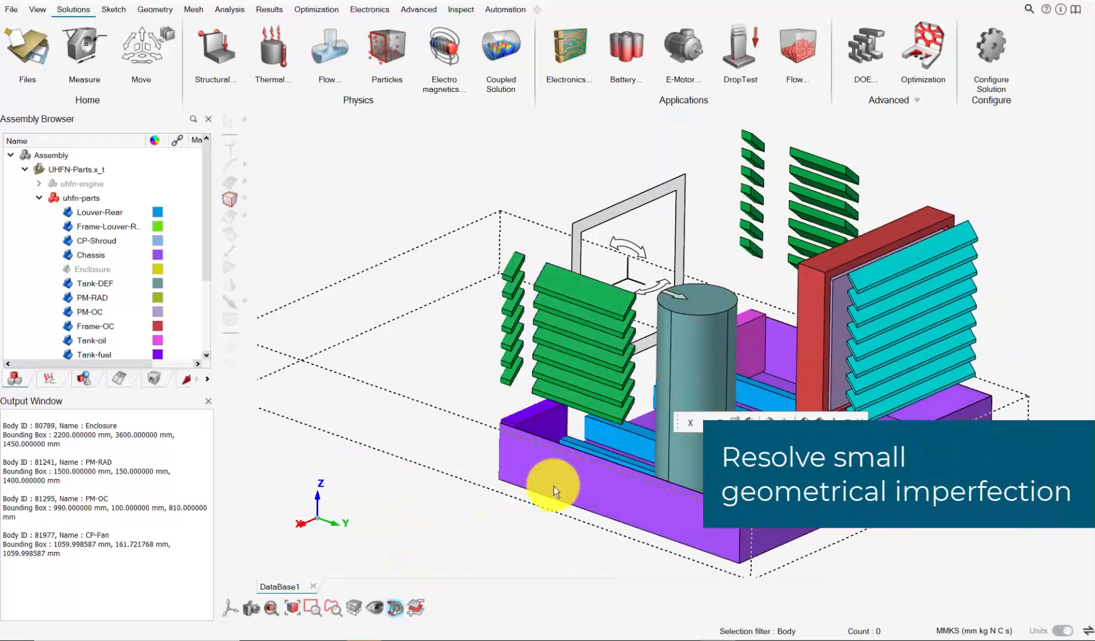
# Examine the sectioned oil tank, fuel tank and chassis beams for small gaps and overlaps where they meet the chassis.
pyautogui.moveTo(554, 487); pyautogui.dragTo(793, 506, button='middle')
pyautogui.scroll(5, 525, 377)
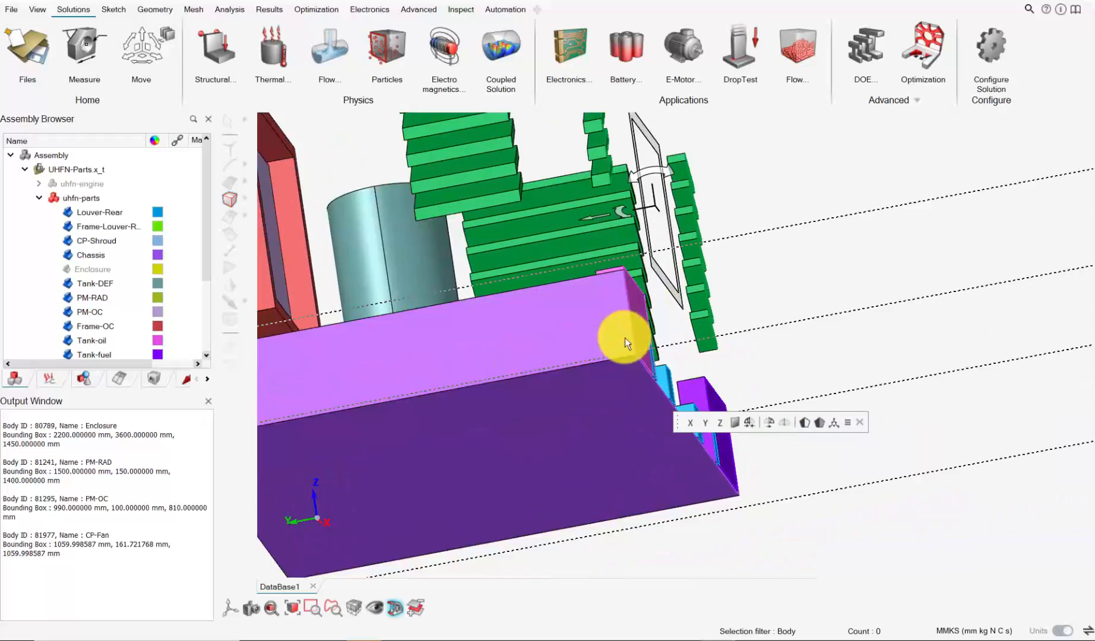
pyautogui.moveTo(628, 337); pyautogui.dragTo(479, 340, button='middle')
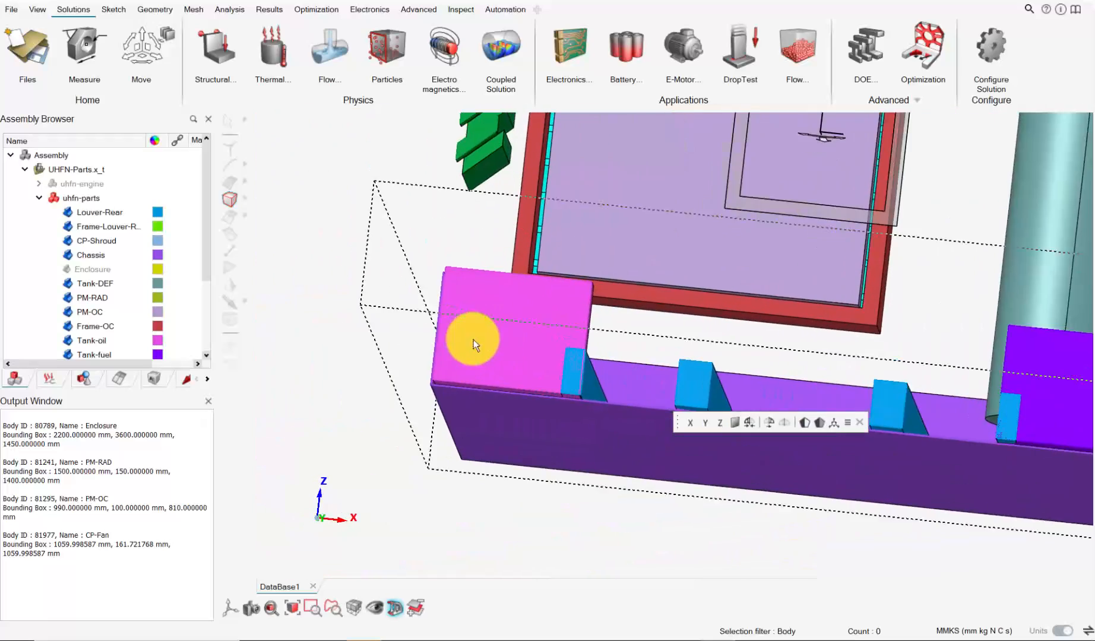
pyautogui.scroll(5, 451, 309)
pyautogui.scroll(4, 454, 289)
pyautogui.scroll(-8, 505, 285)
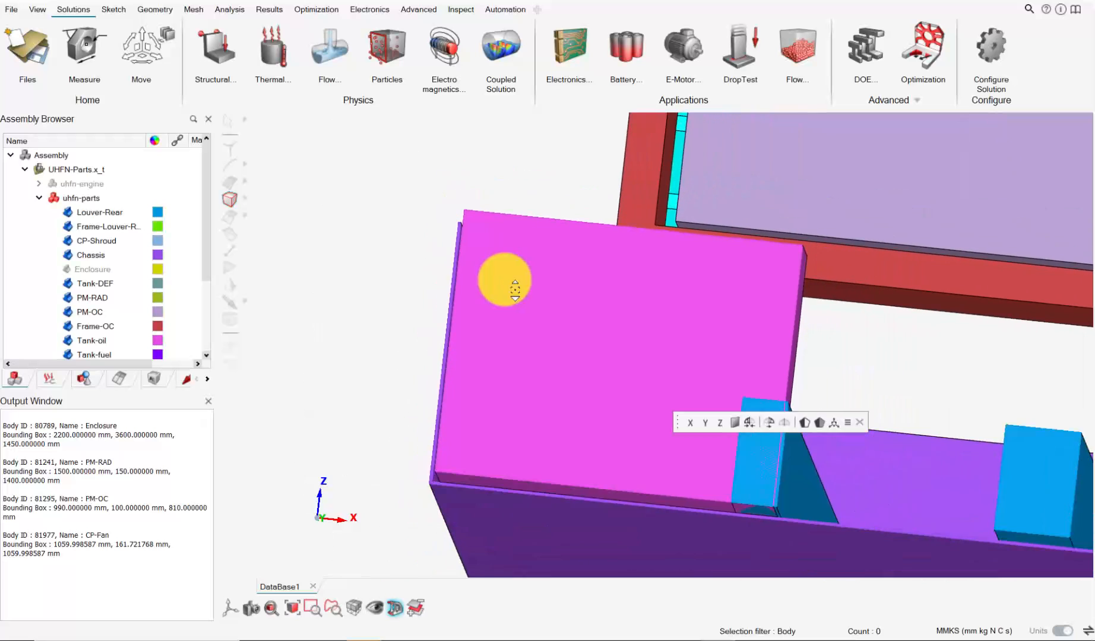
pyautogui.moveTo(611, 298); pyautogui.dragTo(390, 231, button='right')
pyautogui.scroll(-3, 868, 310)
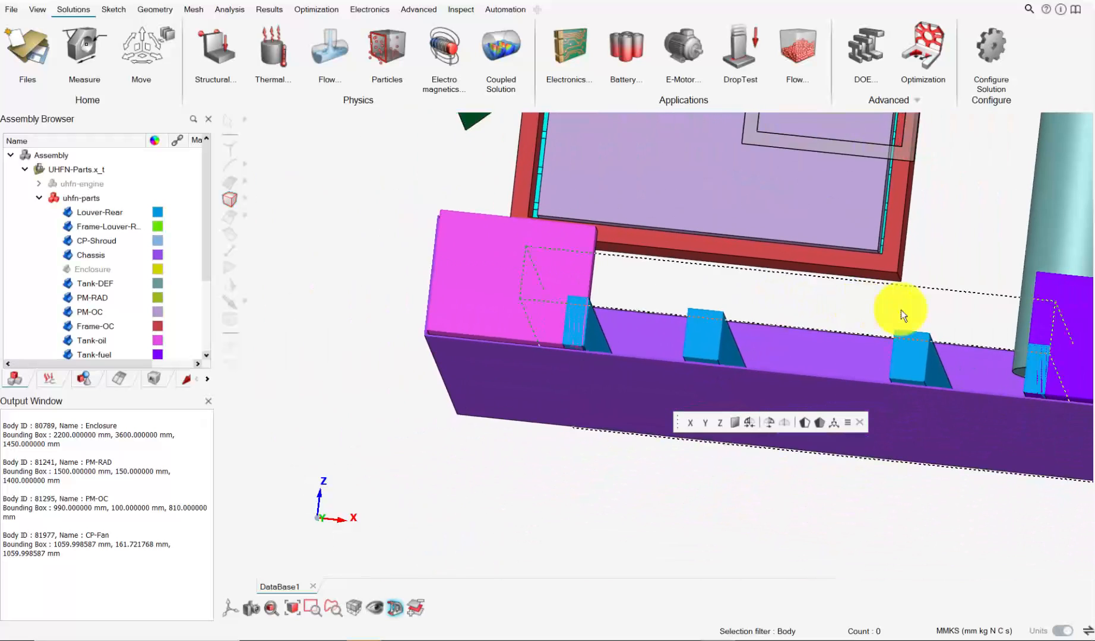
pyautogui.moveTo(967, 320); pyautogui.dragTo(710, 283, button='right')
pyautogui.scroll(3, 894, 324)
pyautogui.scroll(5, 926, 401)
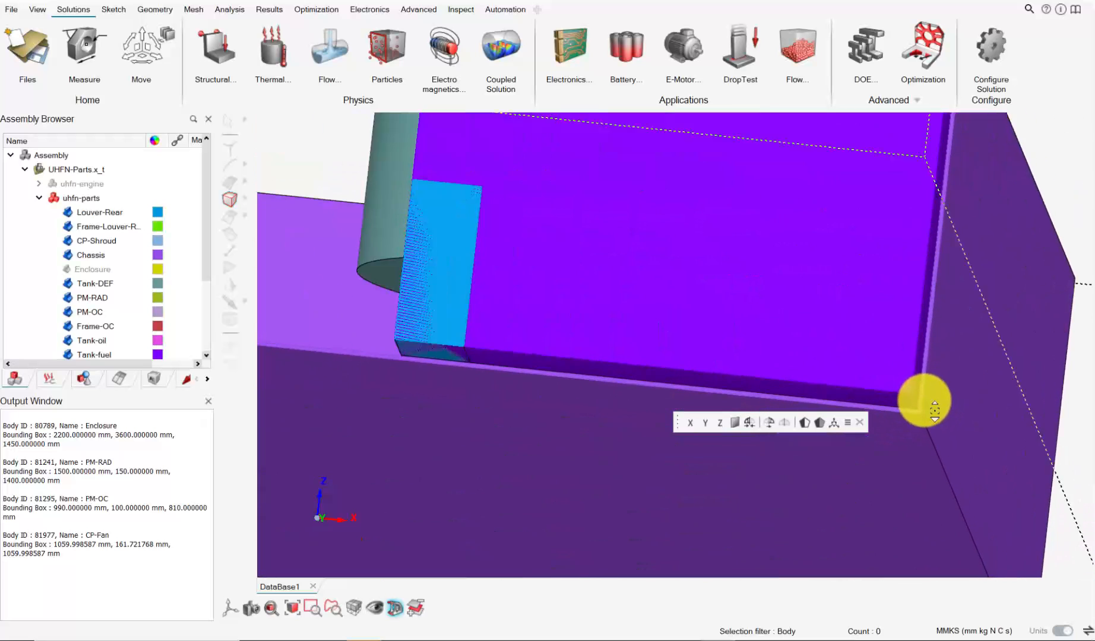
pyautogui.scroll(-5, 878, 386)
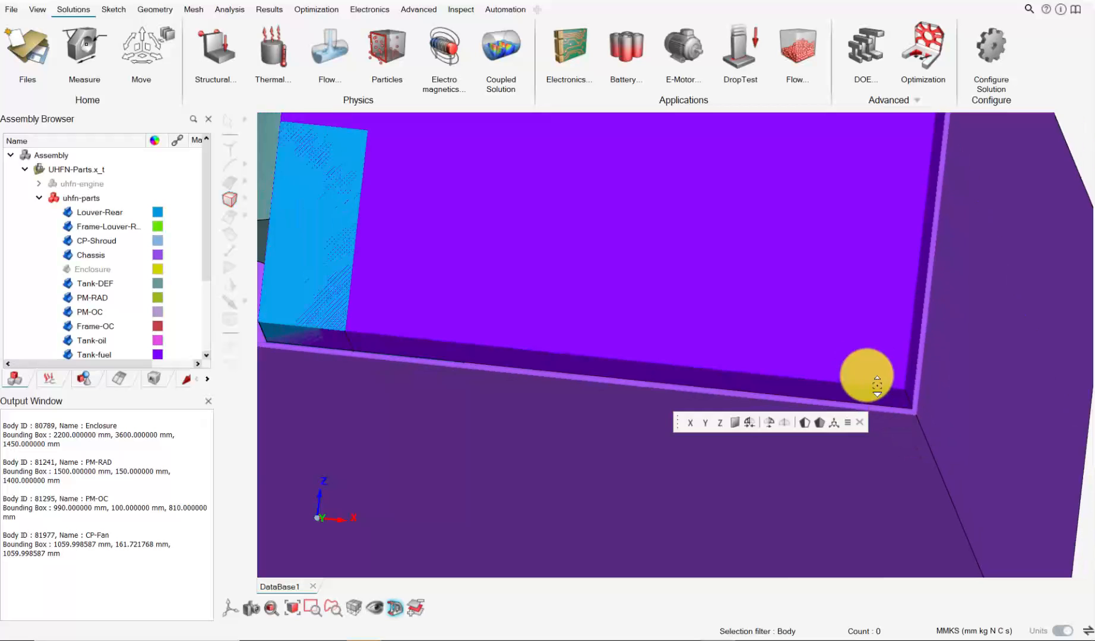
pyautogui.moveTo(878, 392); pyautogui.dragTo(629, 320, button='right')
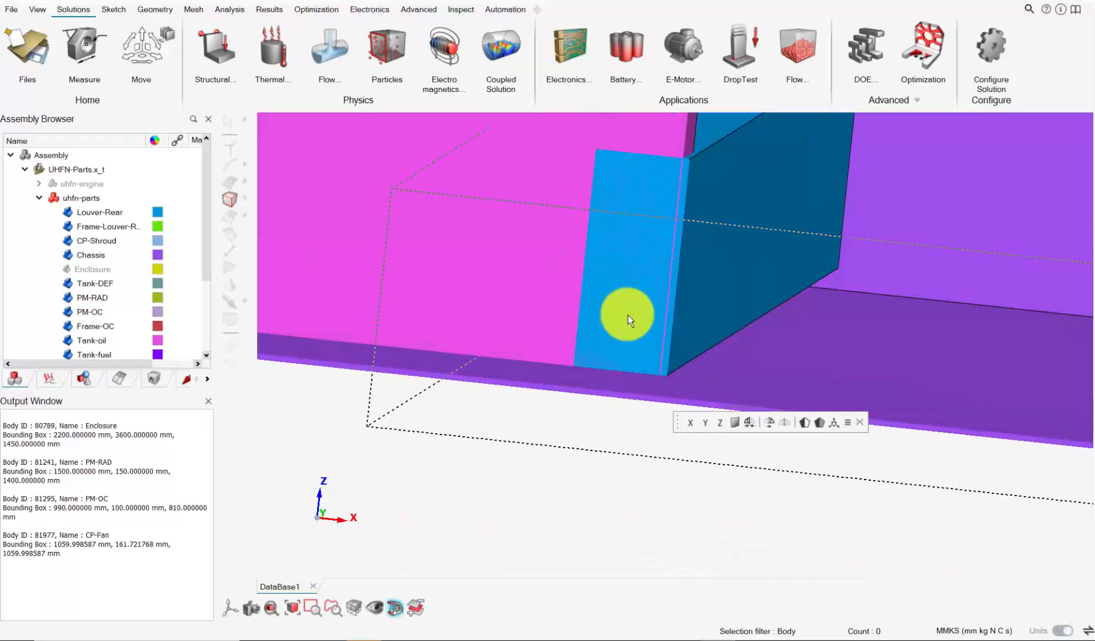
pyautogui.scroll(-10, 644, 289)
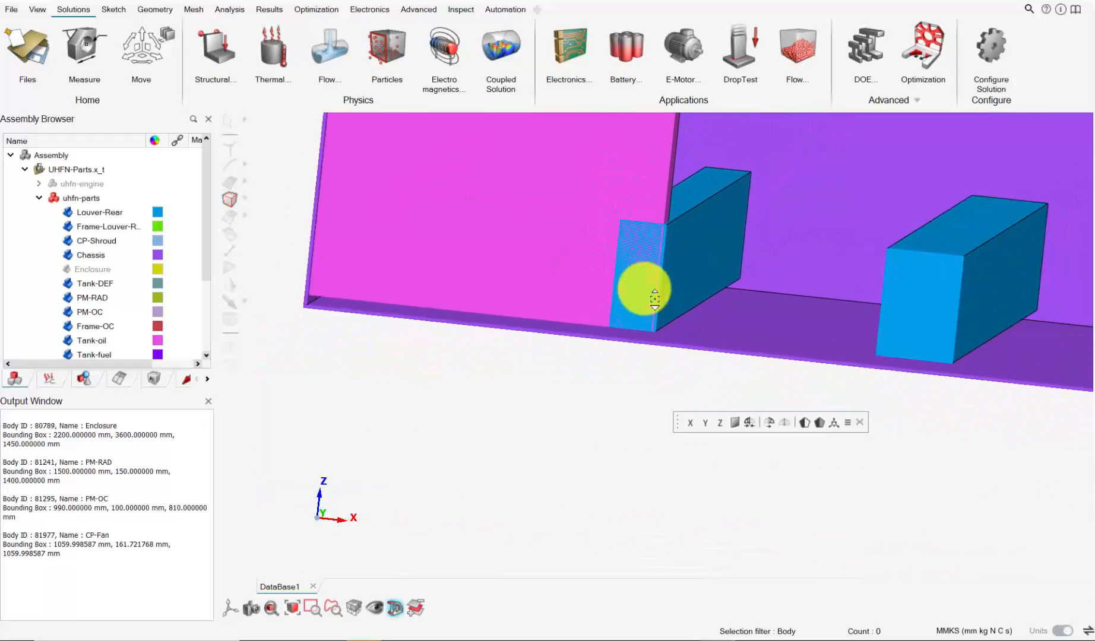
pyautogui.scroll(-6, 654, 299)
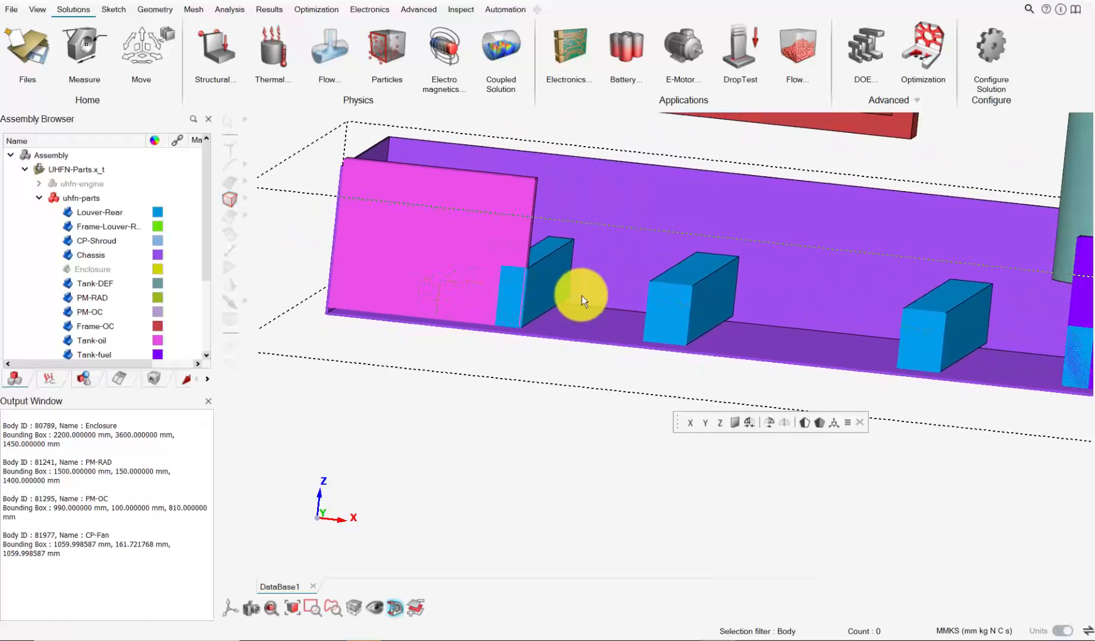
pyautogui.moveTo(586, 306); pyautogui.dragTo(561, 309, button='middle')
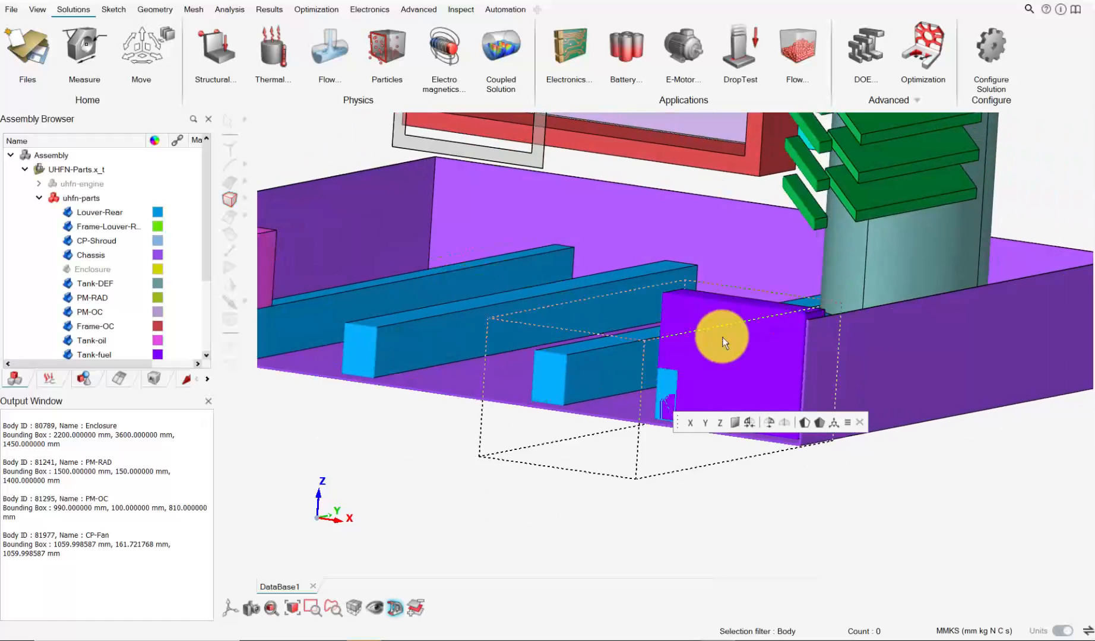
# Move the oil tank, chassis rails and fuel tank together vertically, snapping them onto the chassis floor face.
pyautogui.moveTo(730, 347); pyautogui.dragTo(682, 286, button='middle')
pyautogui.scroll(3, 492, 262)
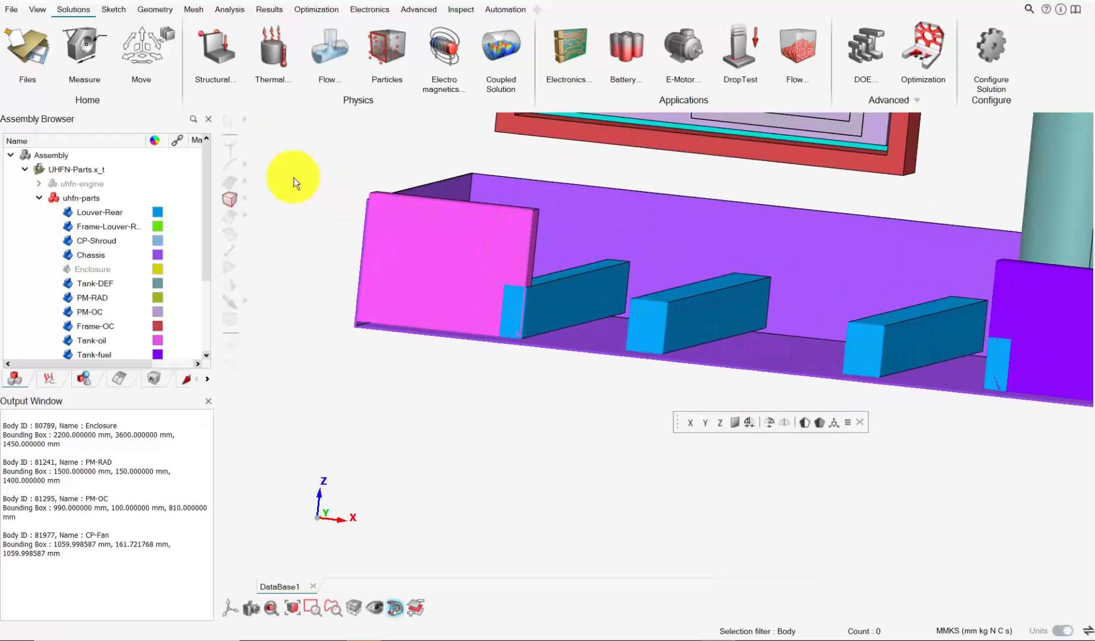
pyautogui.click(142, 64)
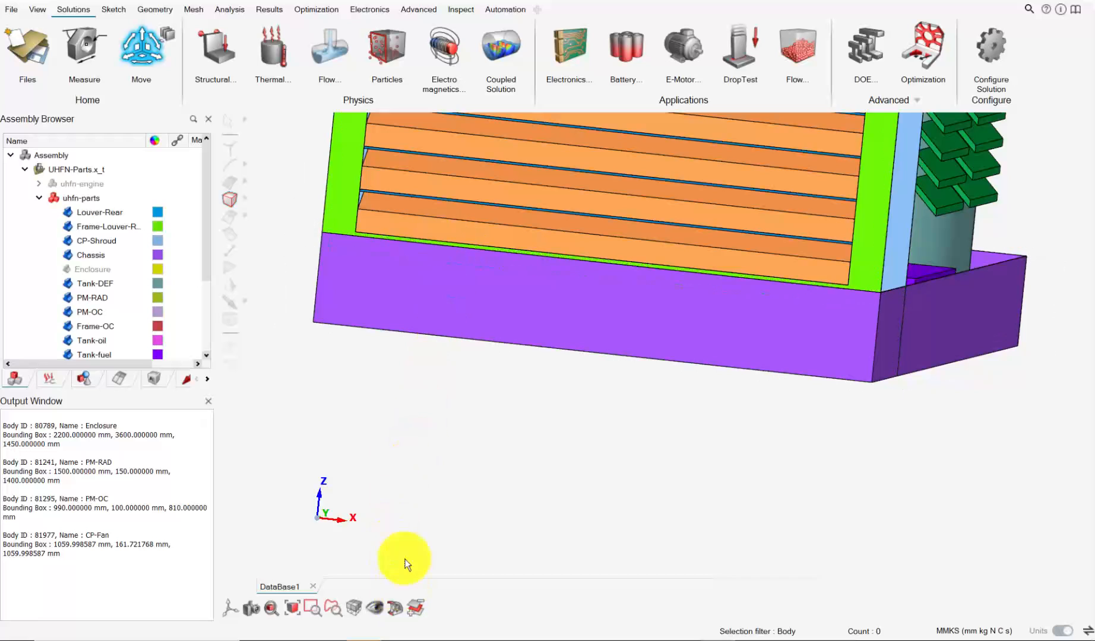
pyautogui.scroll(-2, 400, 353)
pyautogui.moveTo(449, 323); pyautogui.dragTo(517, 324, button='middle')
pyautogui.scroll(2, 804, 292)
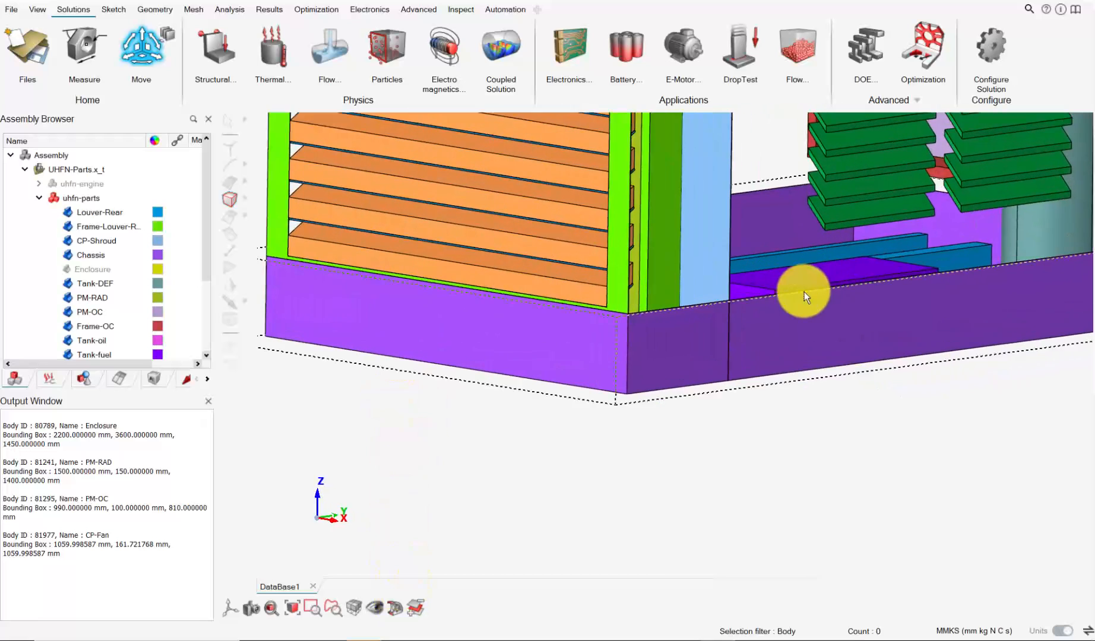
pyautogui.moveTo(804, 292); pyautogui.dragTo(682, 377, button='right')
pyautogui.moveTo(681, 377); pyautogui.dragTo(655, 388, button='middle')
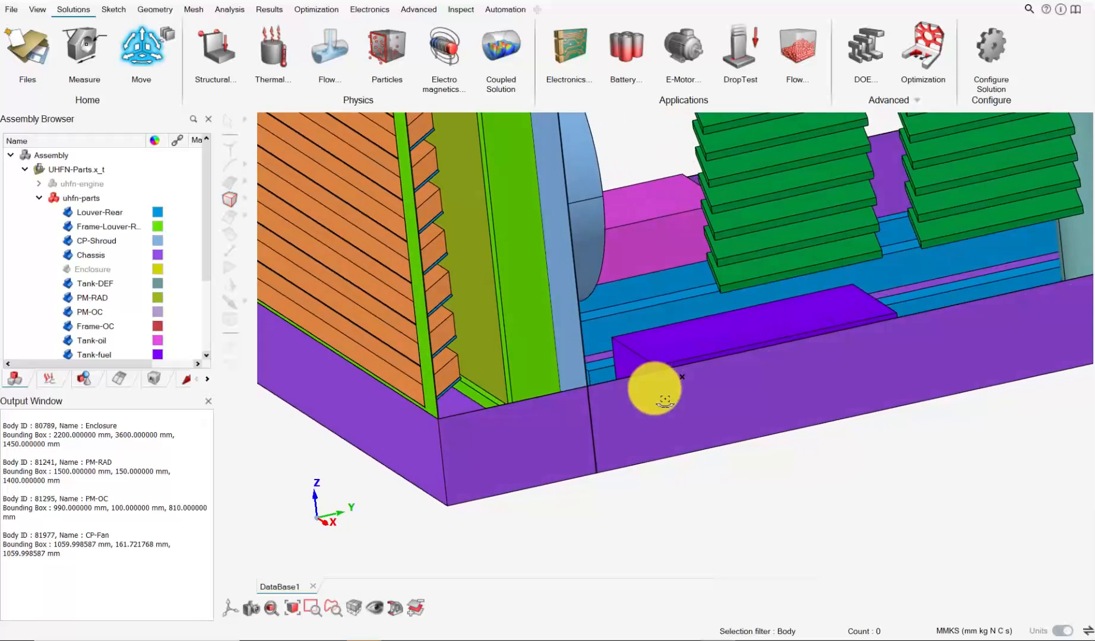
pyautogui.click(646, 219)
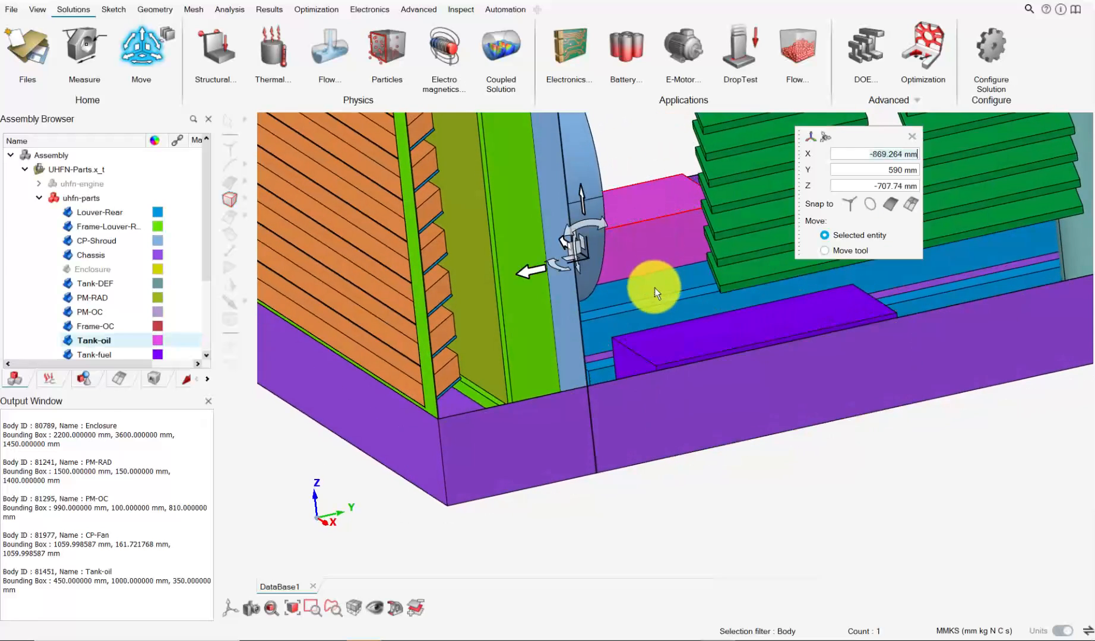
pyautogui.keyDown('ctrl'); pyautogui.click(654, 287); pyautogui.keyUp('ctrl')
pyautogui.moveTo(670, 316); pyautogui.dragTo(587, 360, button='right')
pyautogui.moveTo(586, 361); pyautogui.dragTo(581, 390, button='middle')
pyautogui.keyDown('ctrl'); pyautogui.click(574, 427); pyautogui.keyUp('ctrl')
pyautogui.moveTo(639, 322); pyautogui.dragTo(660, 309, button='middle')
pyautogui.click(559, 360)
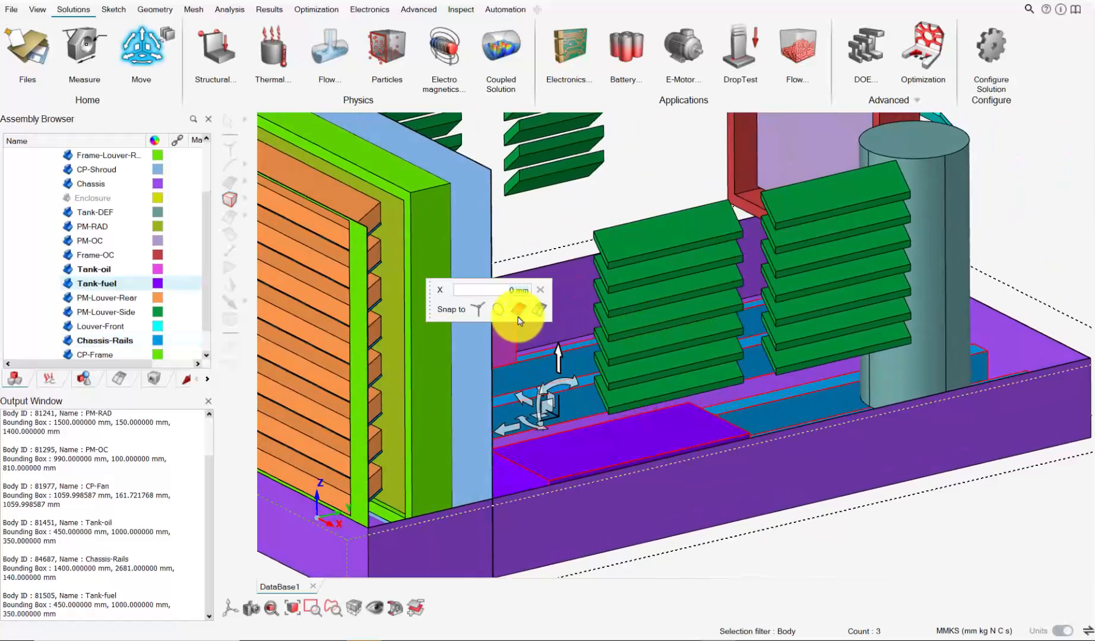
pyautogui.moveTo(583, 363); pyautogui.dragTo(614, 371, button='middle')
pyautogui.click(615, 381)
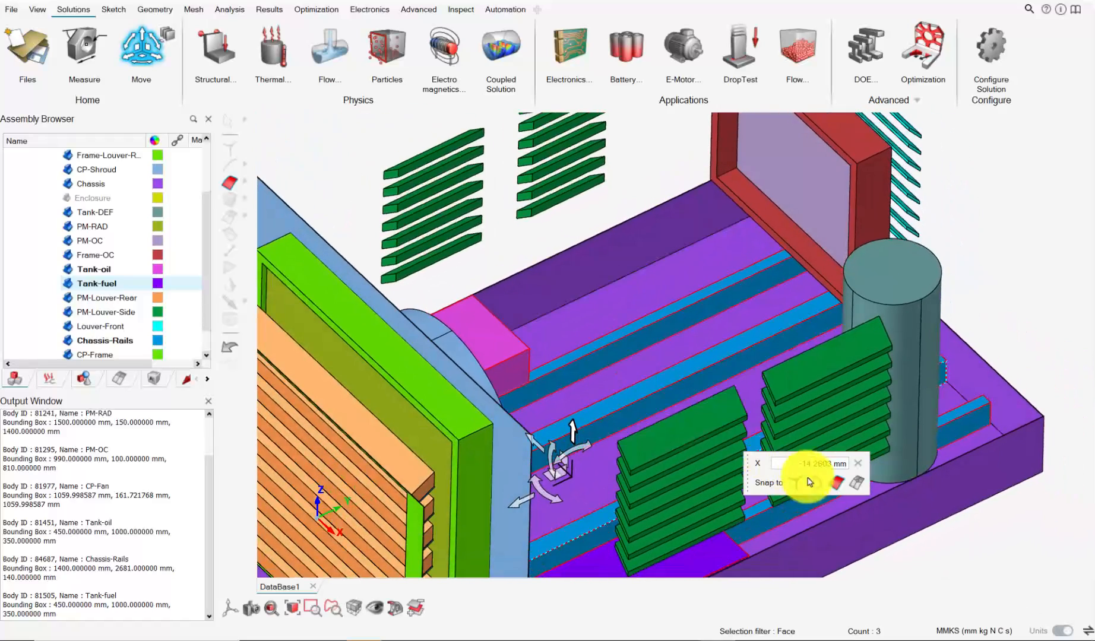
pyautogui.click(855, 466)
pyautogui.click(153, 77)
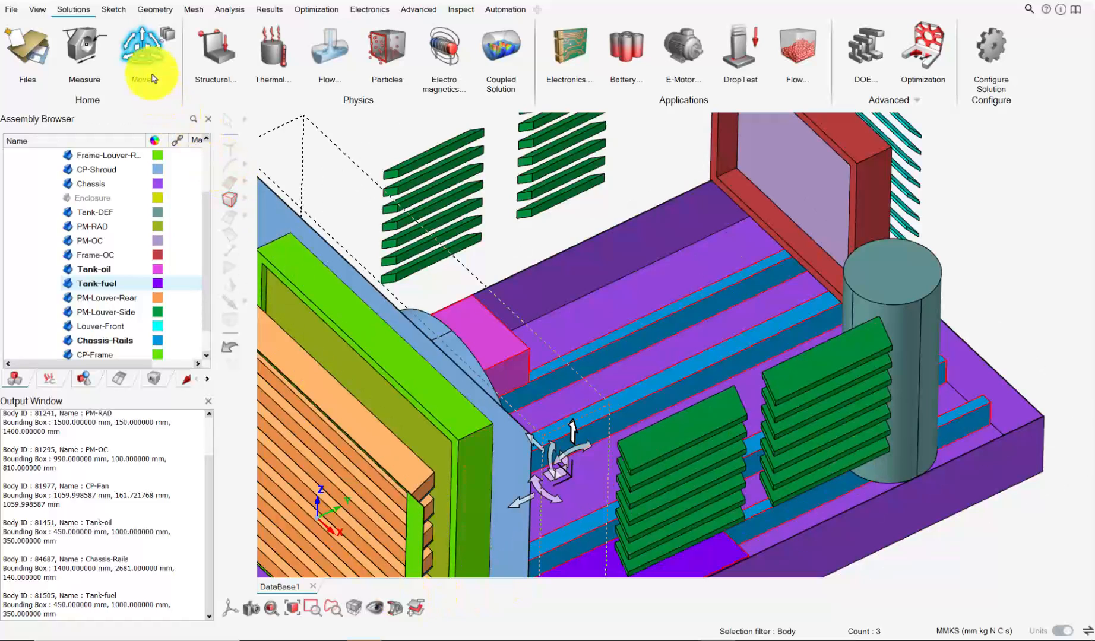
pyautogui.click(994, 300)
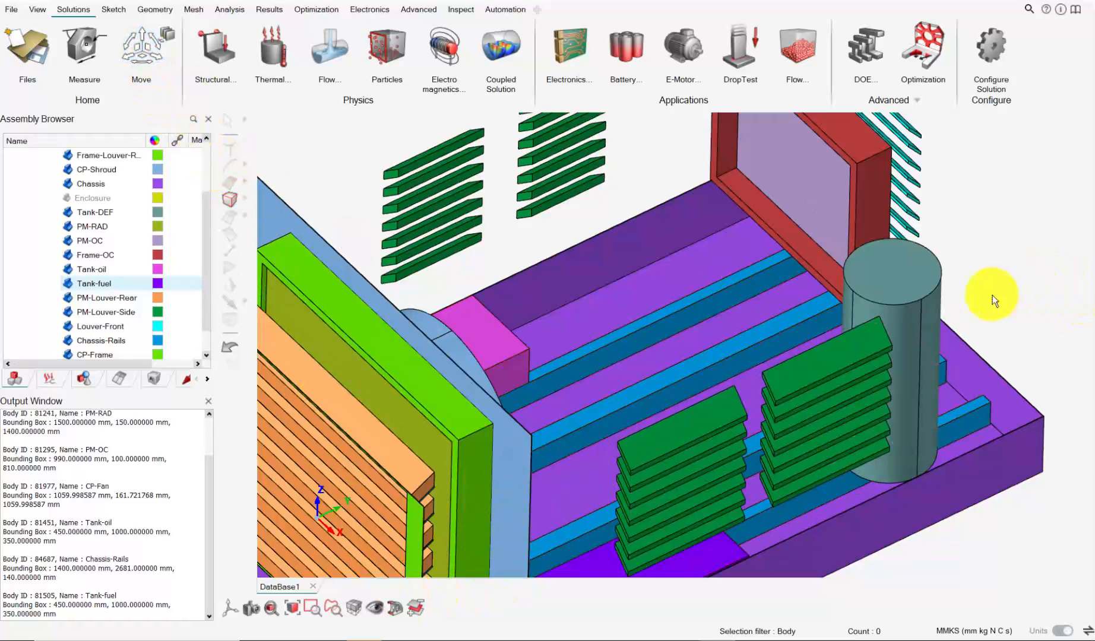
# Section the assembly and examine the oil tank's contact with the rails, the chassis floor and the chassis side wall.
pyautogui.click(399, 612)
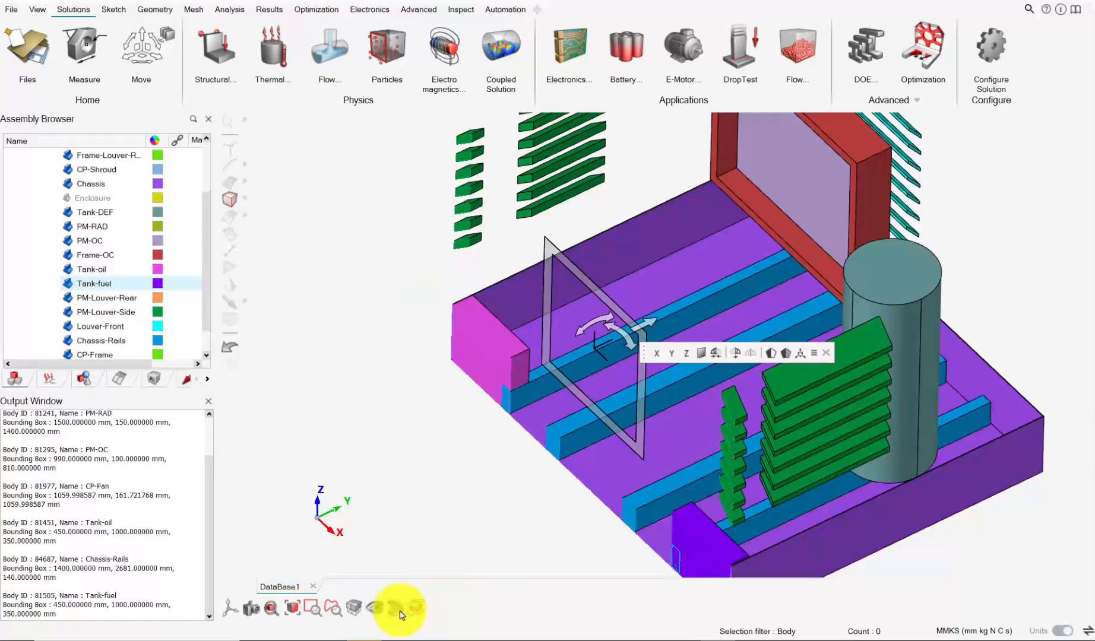
pyautogui.moveTo(699, 528); pyautogui.dragTo(797, 465, button='middle')
pyautogui.scroll(3, 600, 283)
pyautogui.scroll(6, 609, 291)
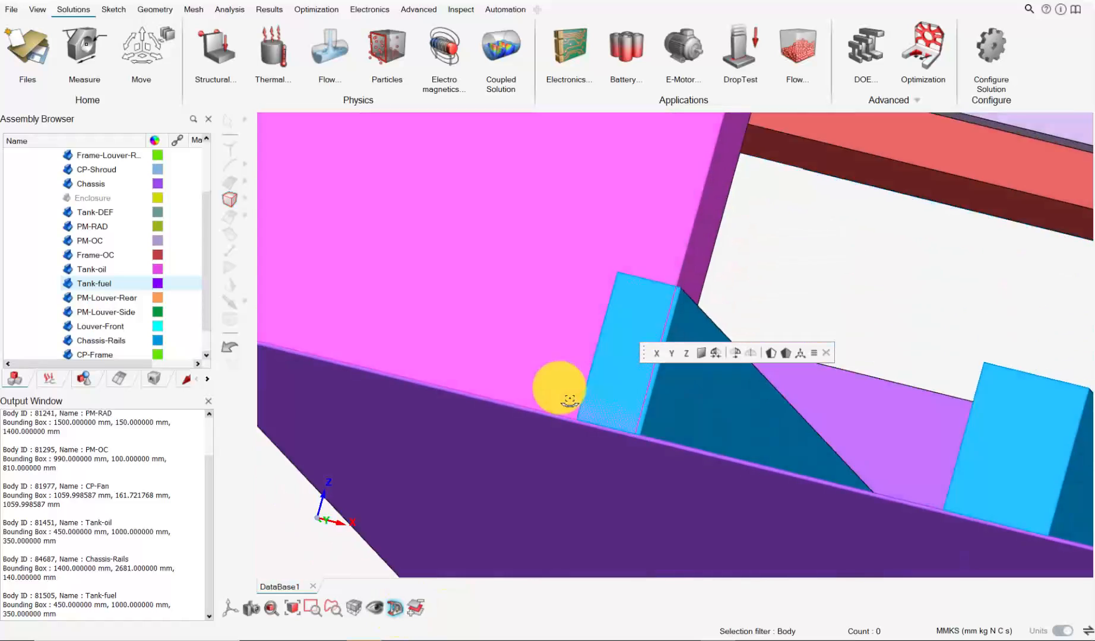
pyautogui.moveTo(569, 400); pyautogui.dragTo(574, 311, button='middle')
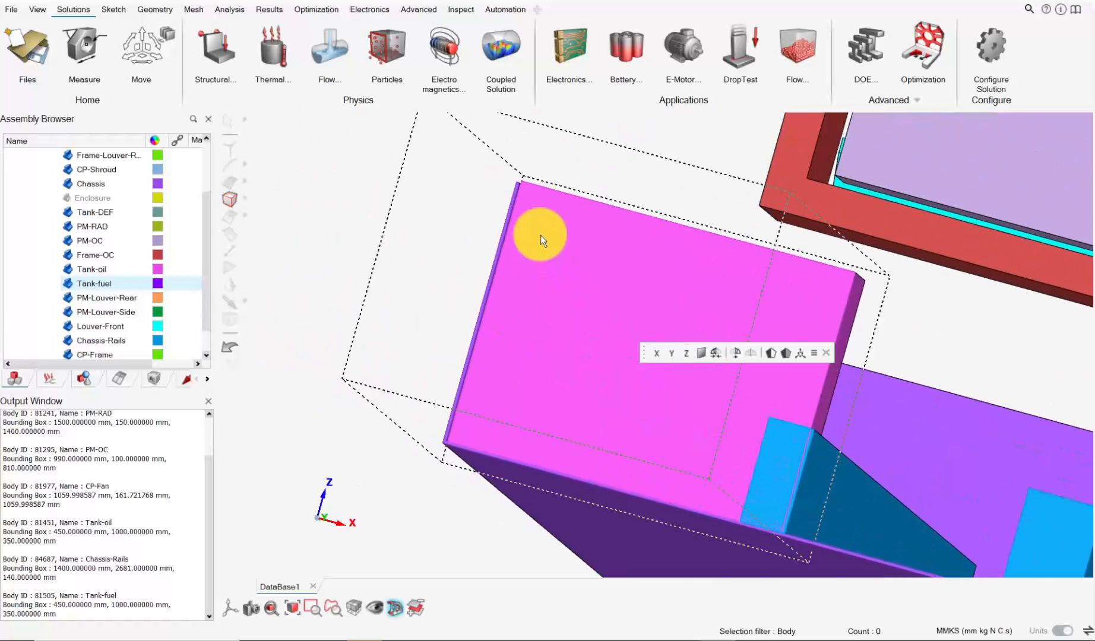
pyautogui.moveTo(538, 237); pyautogui.dragTo(527, 276, button='middle')
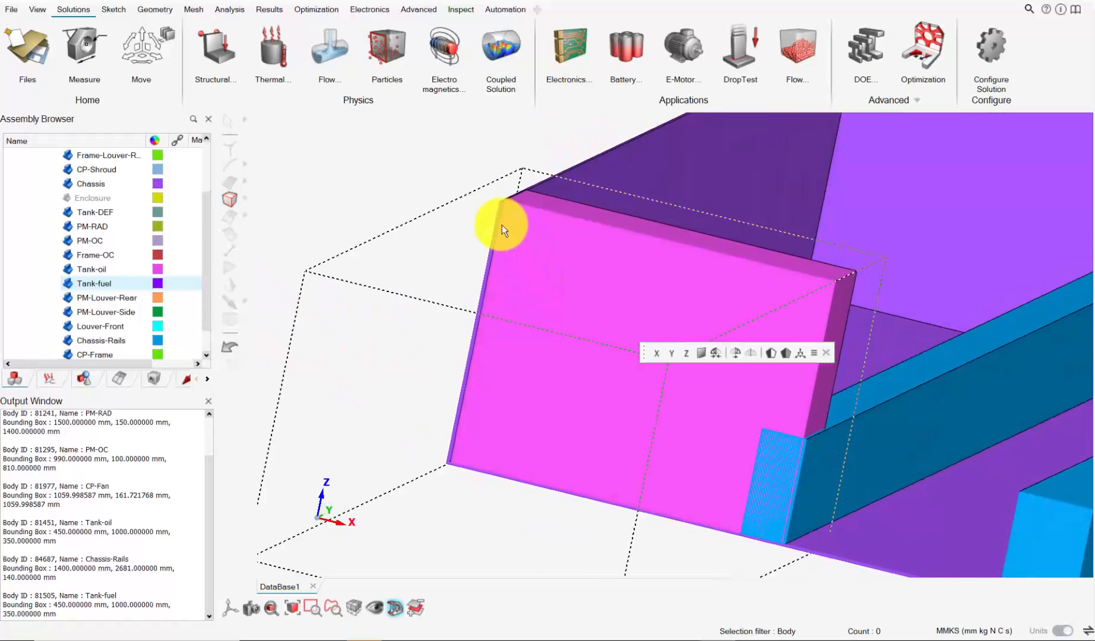
pyautogui.scroll(6, 502, 225)
pyautogui.moveTo(518, 182); pyautogui.dragTo(600, 235, button='middle')
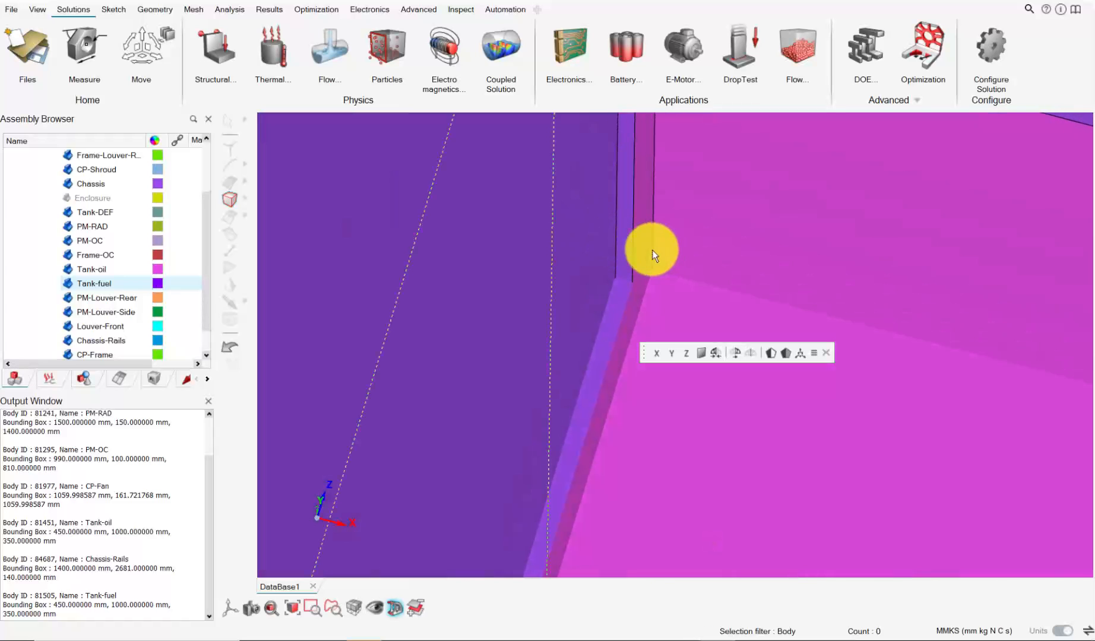
pyautogui.moveTo(670, 245); pyautogui.dragTo(607, 278, button='middle')
pyautogui.scroll(2, 600, 314)
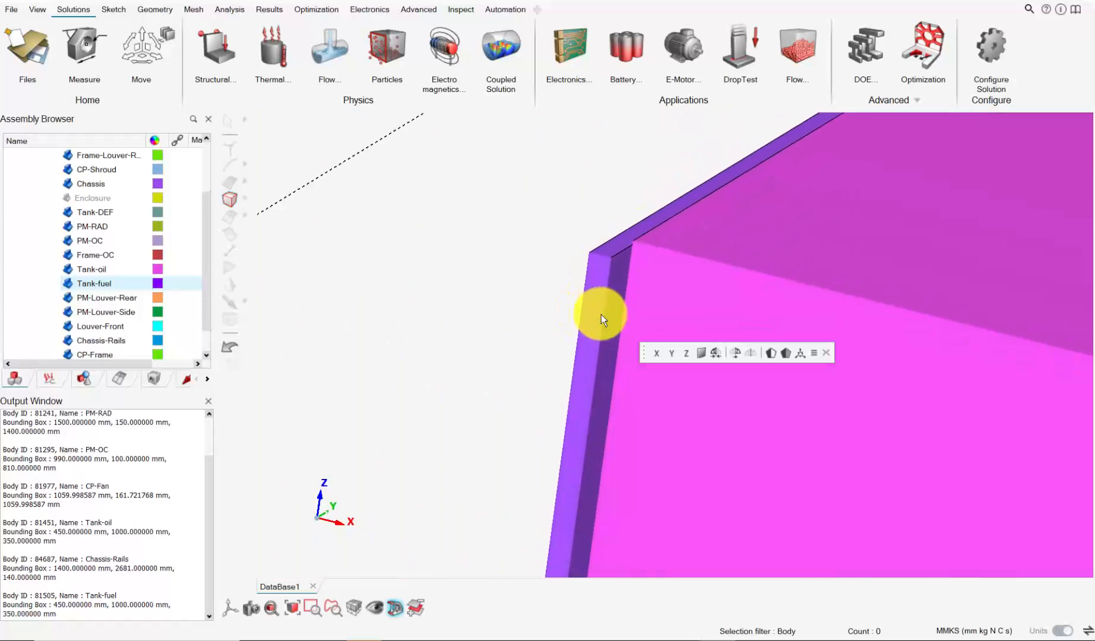
pyautogui.scroll(-4, 626, 313)
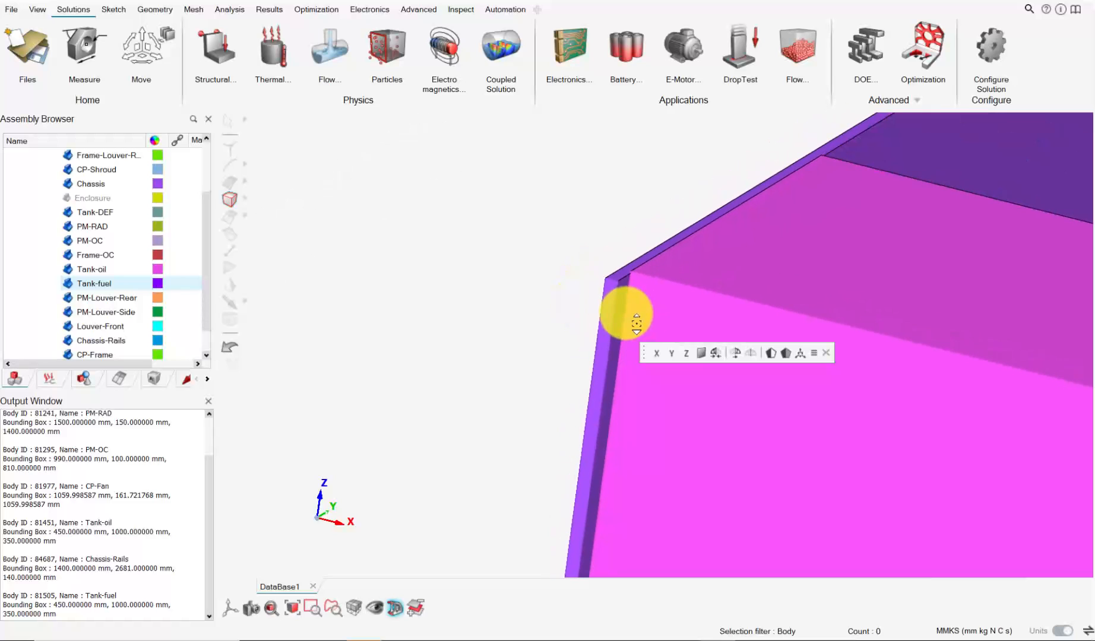
pyautogui.scroll(-2, 626, 313)
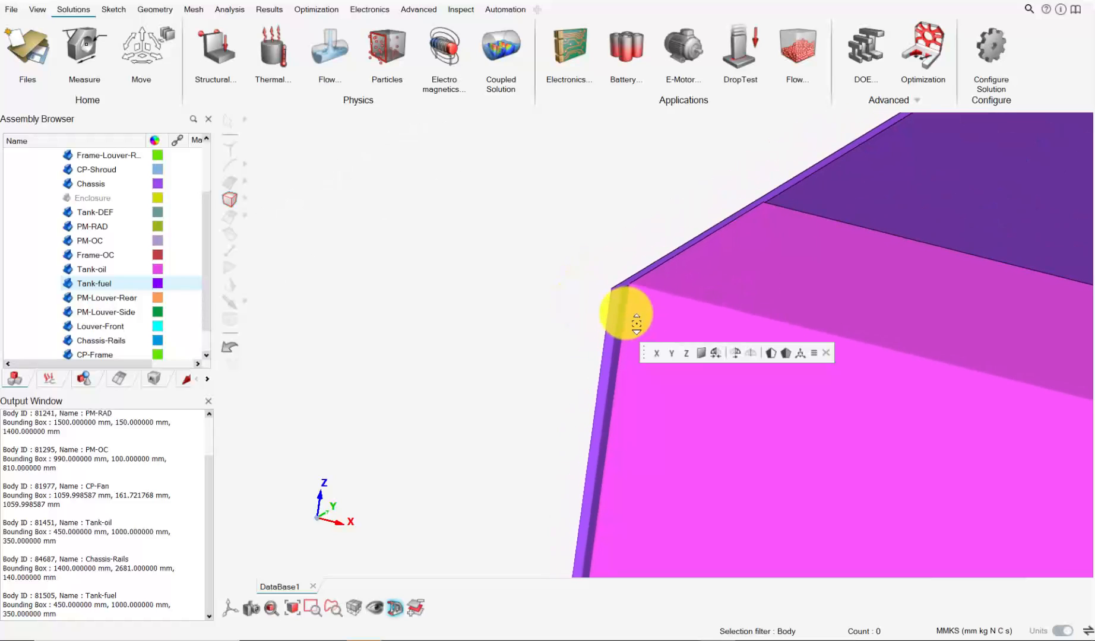
pyautogui.moveTo(626, 313); pyautogui.dragTo(474, 238, button='right')
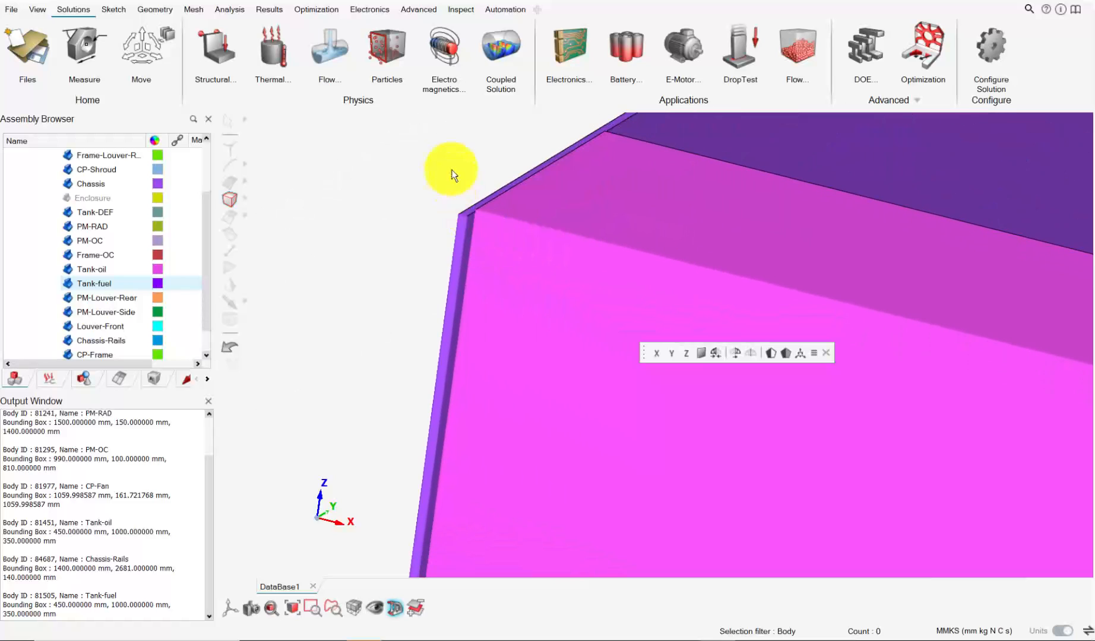
# Move the oil tank sideways along X, snapping its outer side to the inner face of the adjacent chassis wall.
pyautogui.click(135, 74)
pyautogui.scroll(-5, 553, 211)
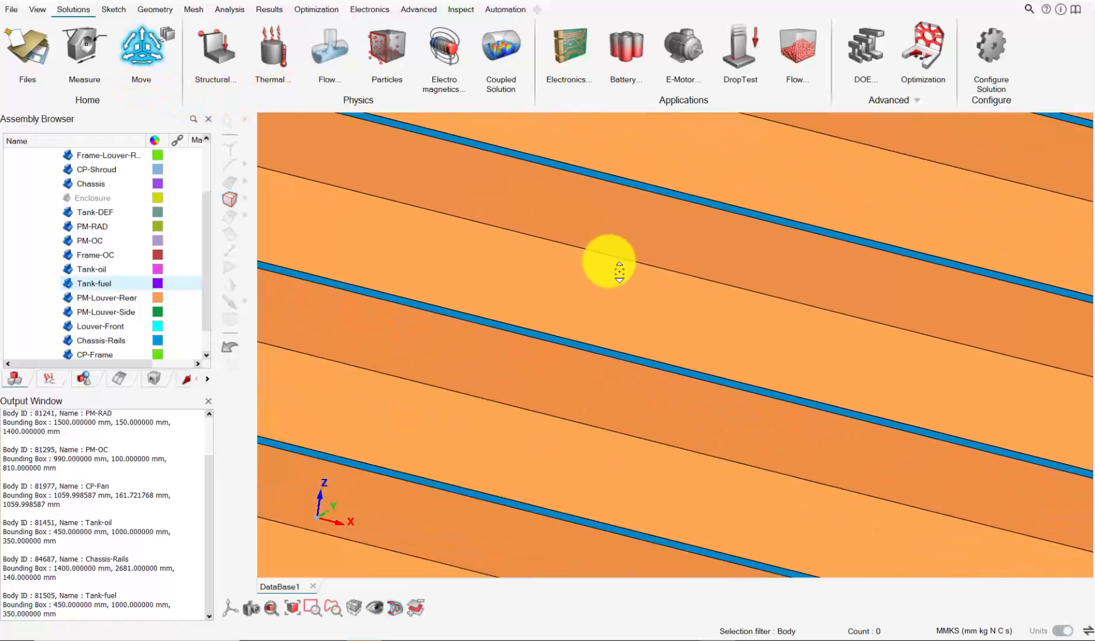
pyautogui.scroll(-5, 619, 272)
pyautogui.moveTo(614, 293); pyautogui.dragTo(617, 321, button='right')
pyautogui.click(444, 423)
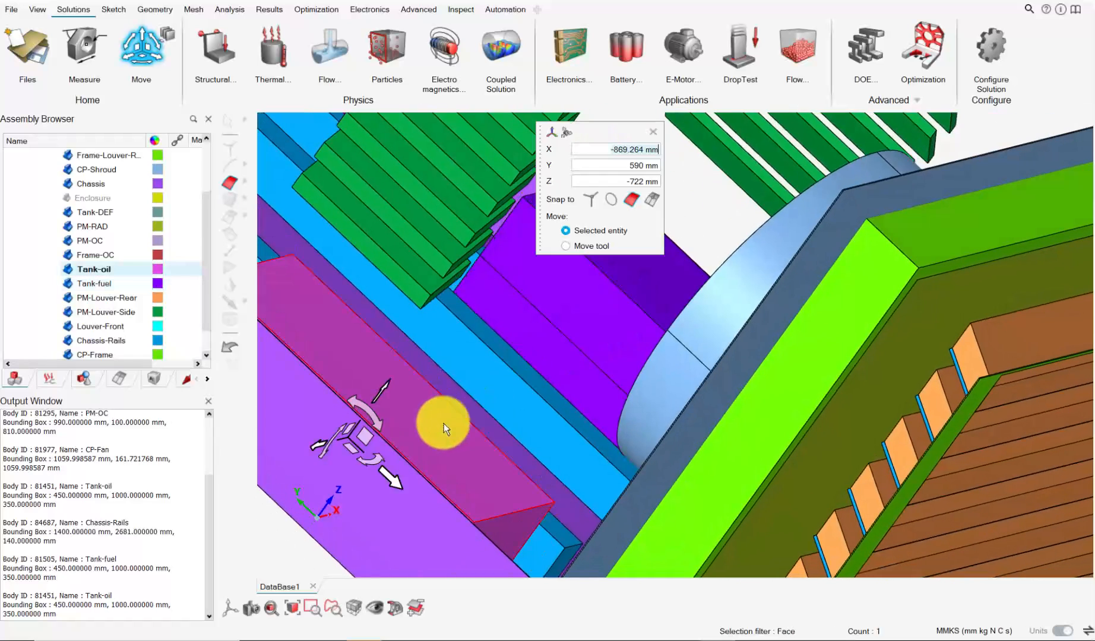
pyautogui.moveTo(444, 423); pyautogui.dragTo(493, 474, button='right')
pyautogui.click(385, 340)
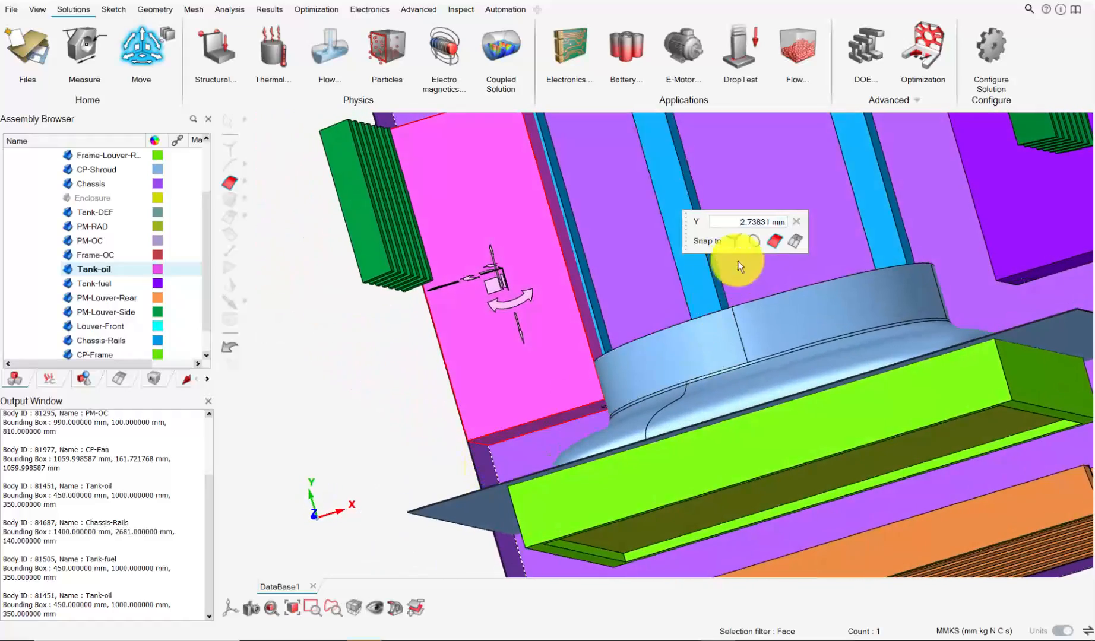
pyautogui.click(786, 233)
pyautogui.click(610, 211)
pyautogui.scroll(-1, 581, 205)
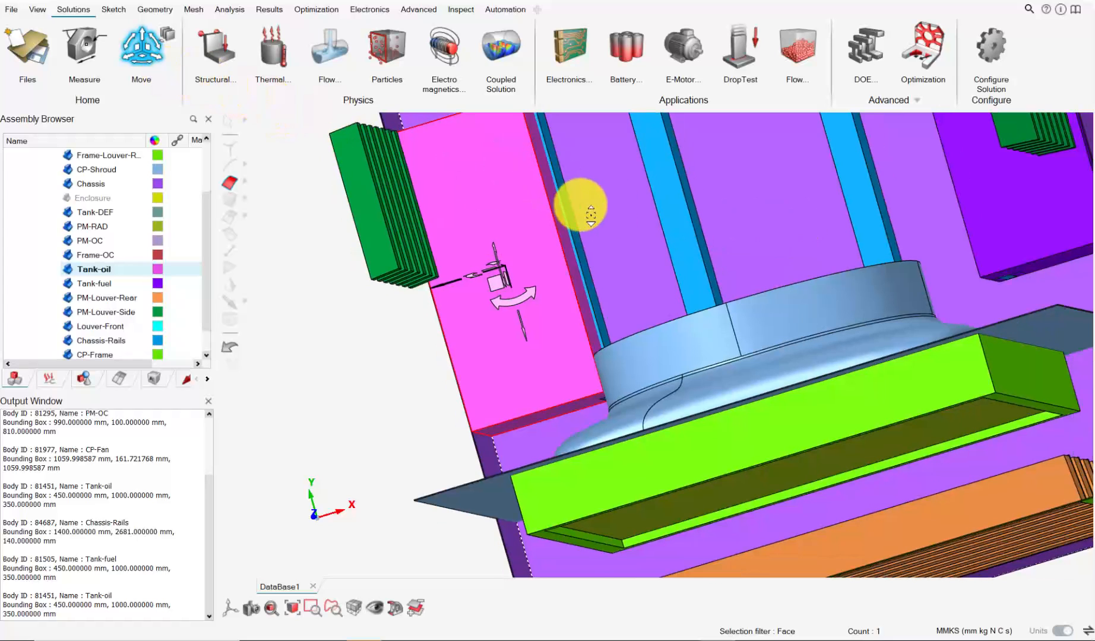
pyautogui.click(144, 53)
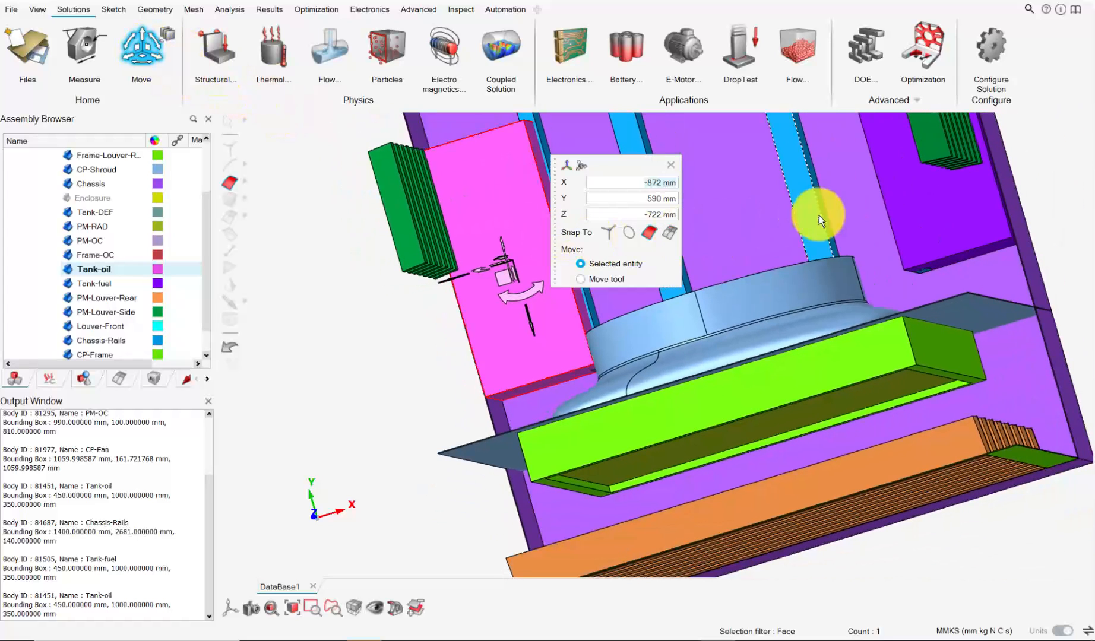
pyautogui.click(170, 65)
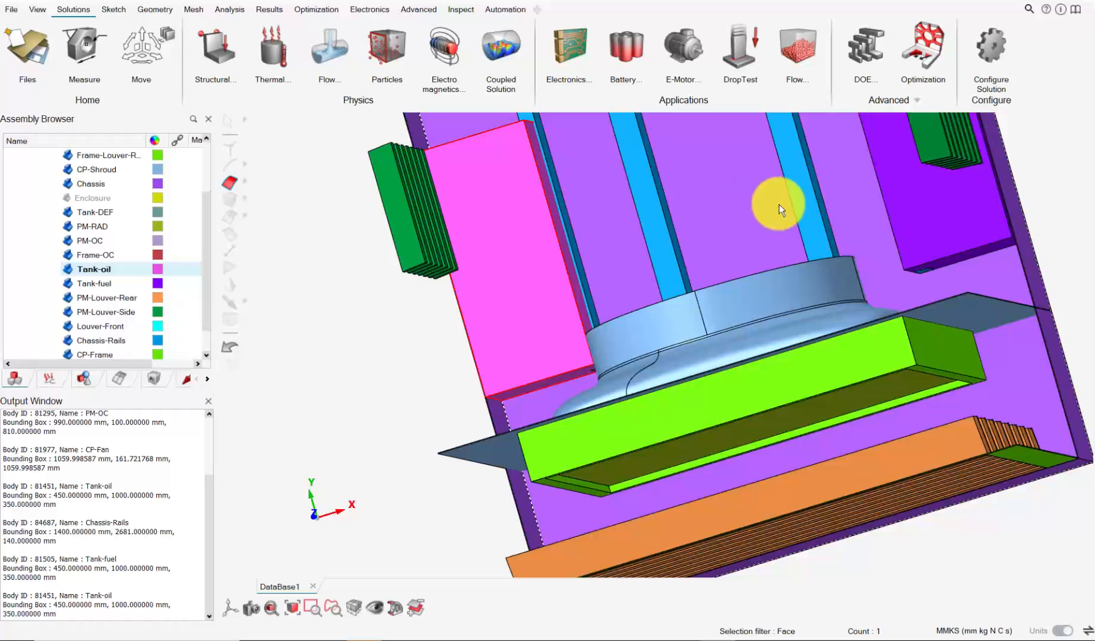
# Move the fuel tank sideways along X, snapping its outer side to the inner face of the adjacent chassis wall.
pyautogui.click(892, 180)
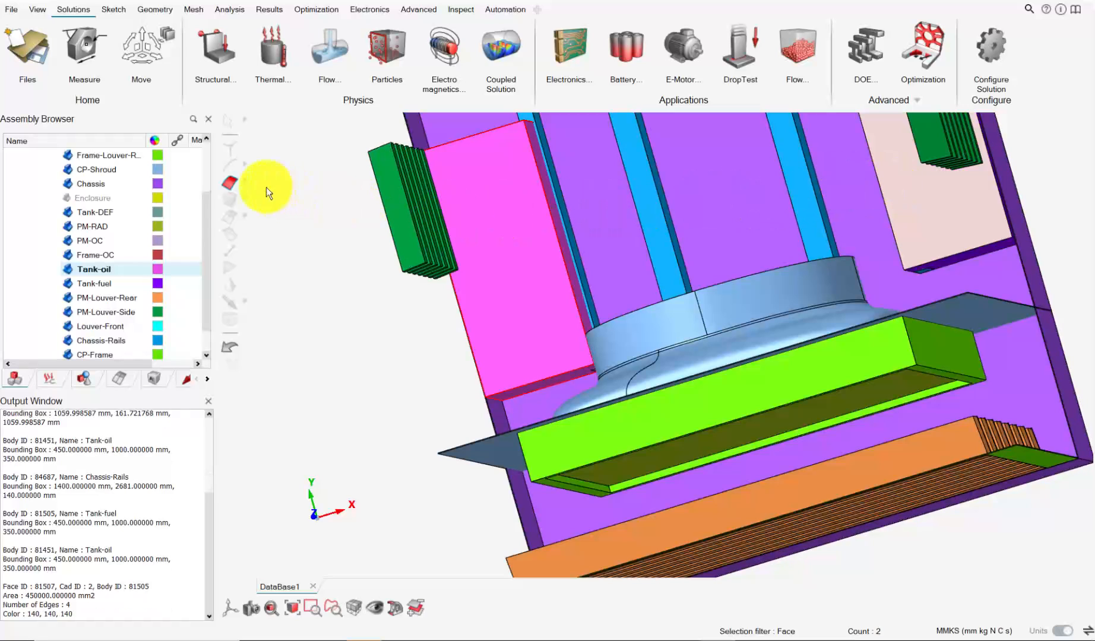
pyautogui.click(236, 204)
pyautogui.press('Escape')
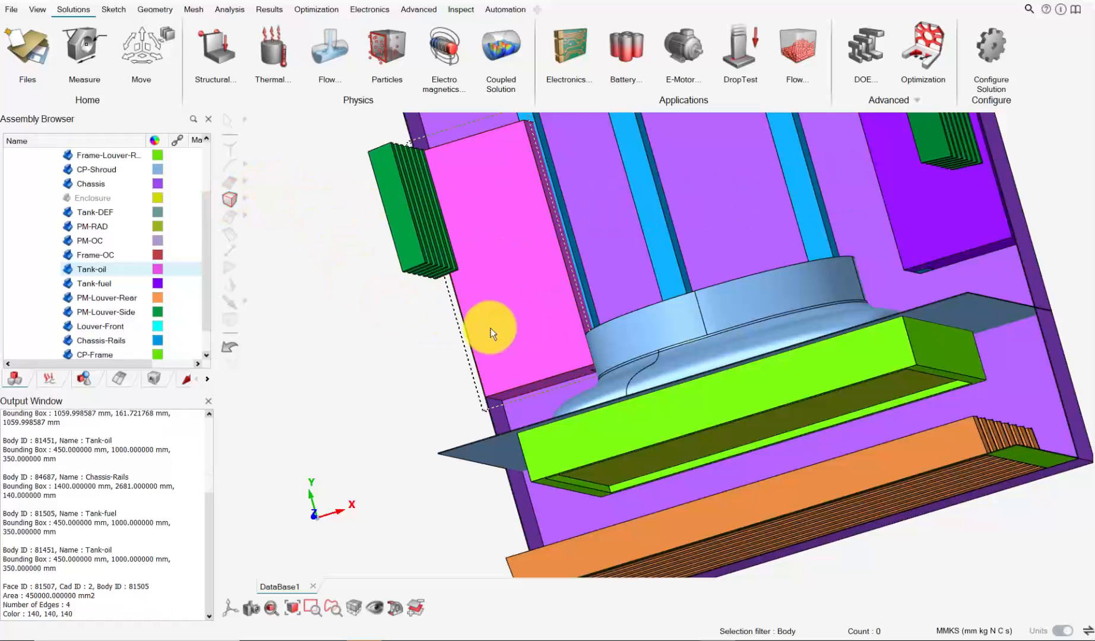
pyautogui.click(936, 208)
pyautogui.moveTo(677, 151); pyautogui.dragTo(458, 225, button='right')
pyautogui.click(158, 59)
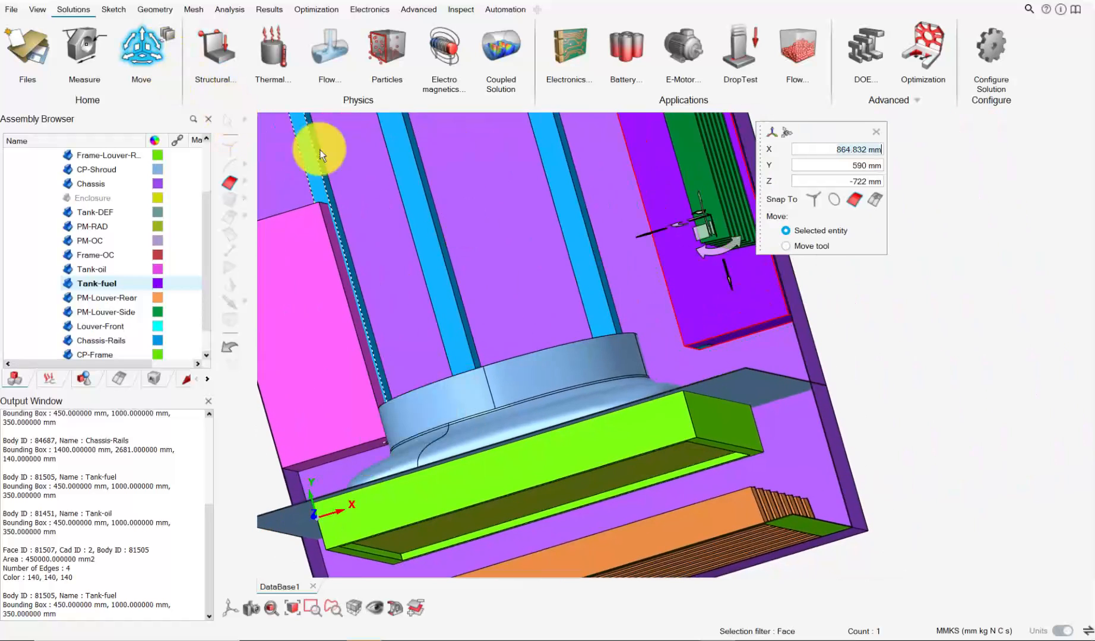
pyautogui.scroll(2, 633, 252)
pyautogui.moveTo(633, 255); pyautogui.dragTo(678, 219, button='middle')
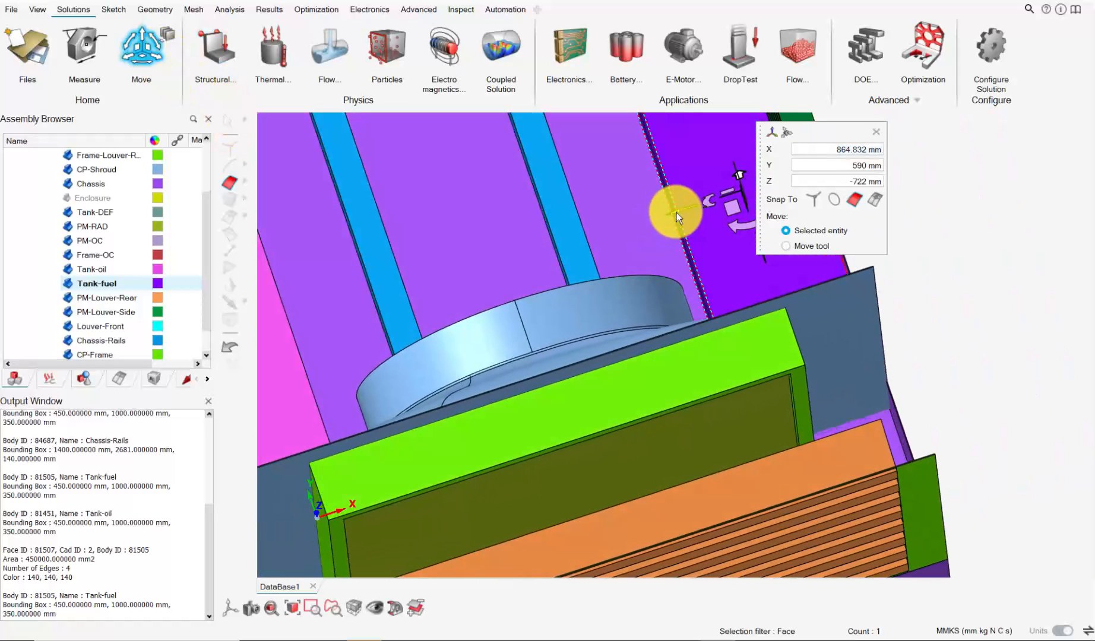
pyautogui.click(674, 213)
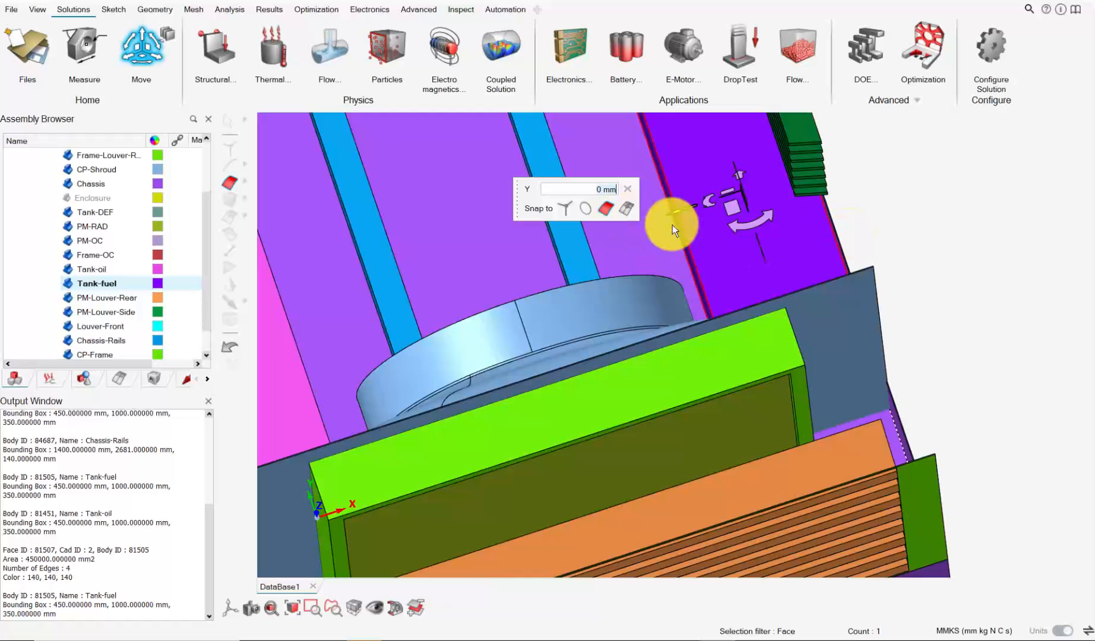
pyautogui.scroll(6, 840, 260)
pyautogui.moveTo(884, 345); pyautogui.dragTo(766, 342, button='right')
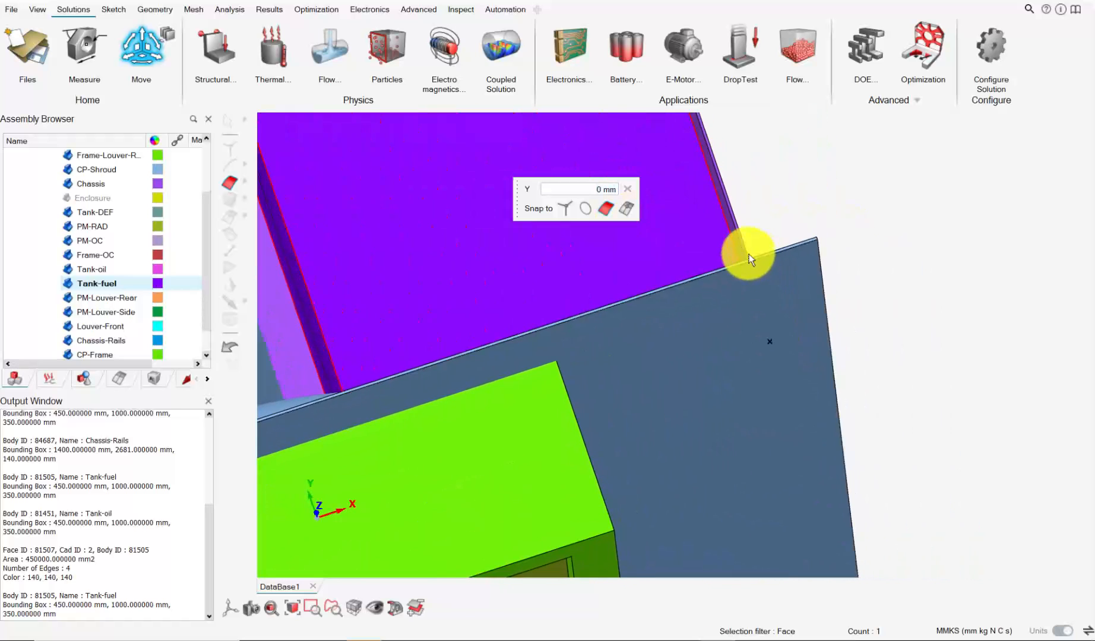
pyautogui.moveTo(748, 254); pyautogui.dragTo(771, 268, button='middle')
pyautogui.click(551, 338)
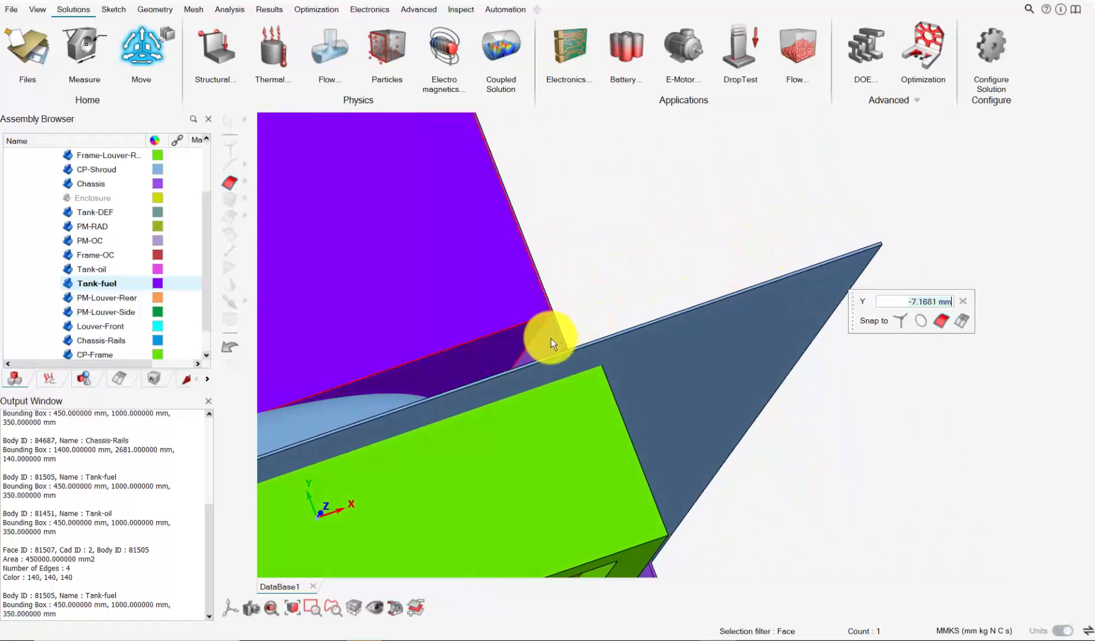
pyautogui.moveTo(964, 306); pyautogui.dragTo(766, 264, button='middle')
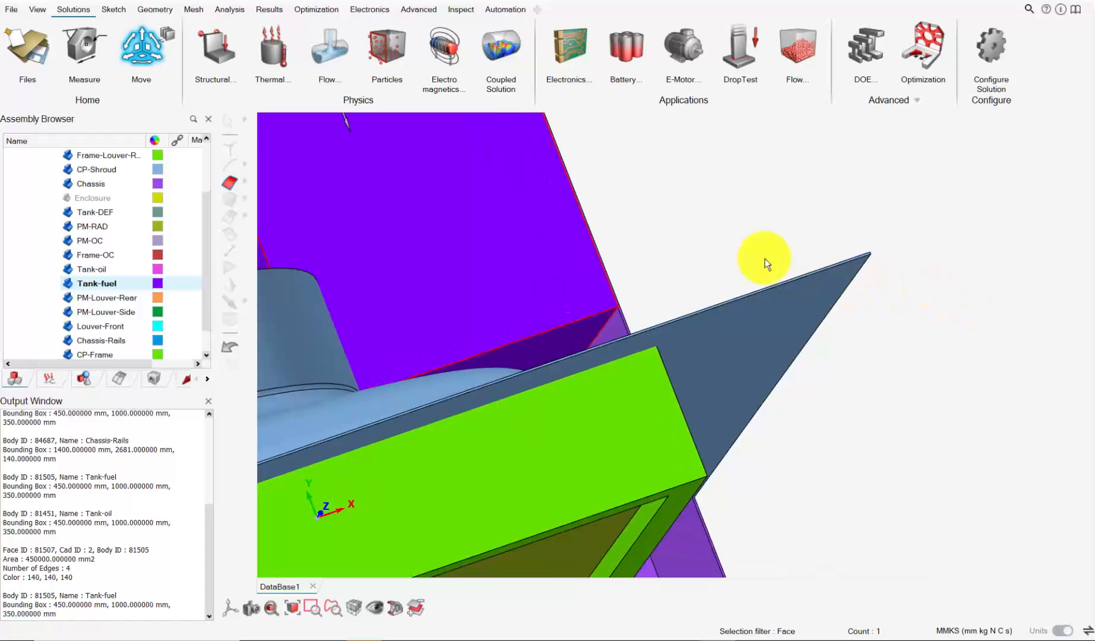
pyautogui.press('Escape')
# Section the assembly and examine the corner where the fuel tank meets the chassis side wall.
pyautogui.scroll(-10, 753, 229)
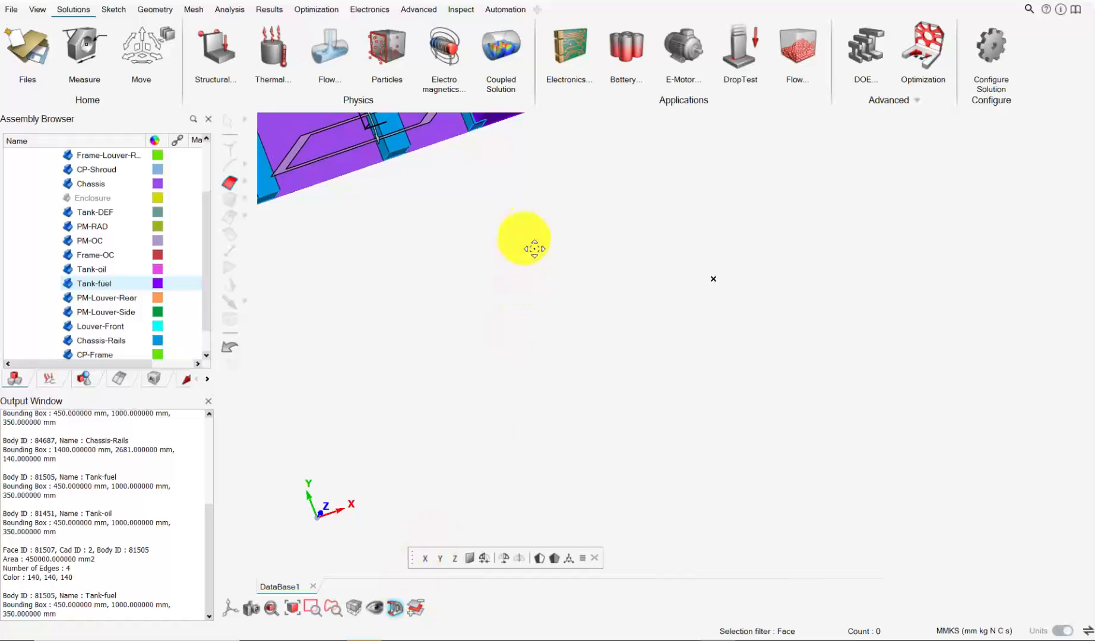
pyautogui.moveTo(534, 248); pyautogui.dragTo(742, 169, button='middle')
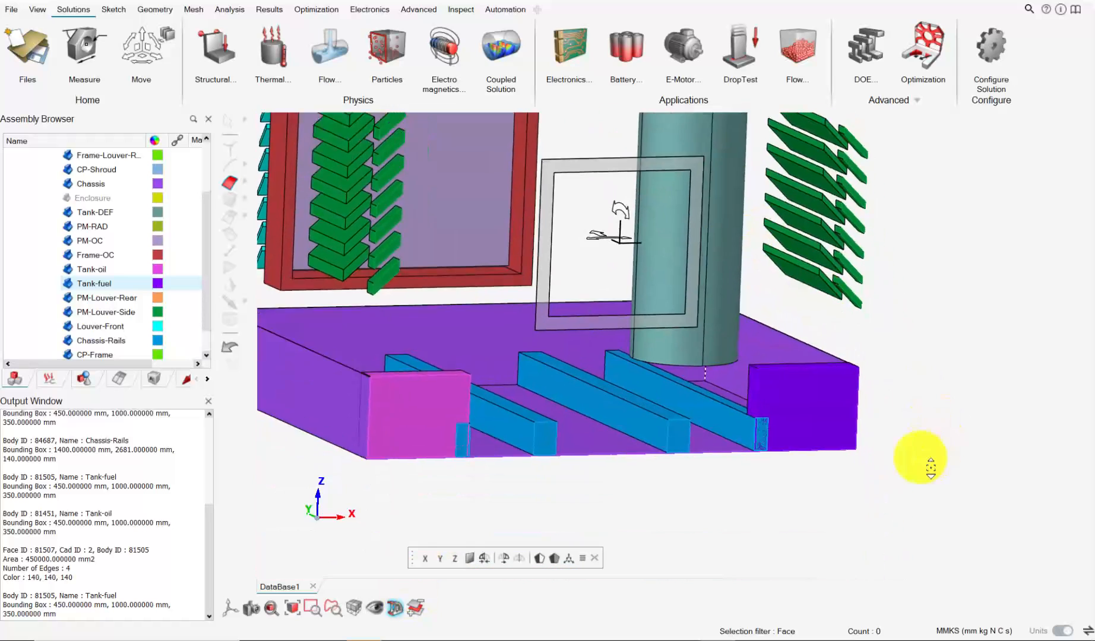
pyautogui.scroll(10, 846, 400)
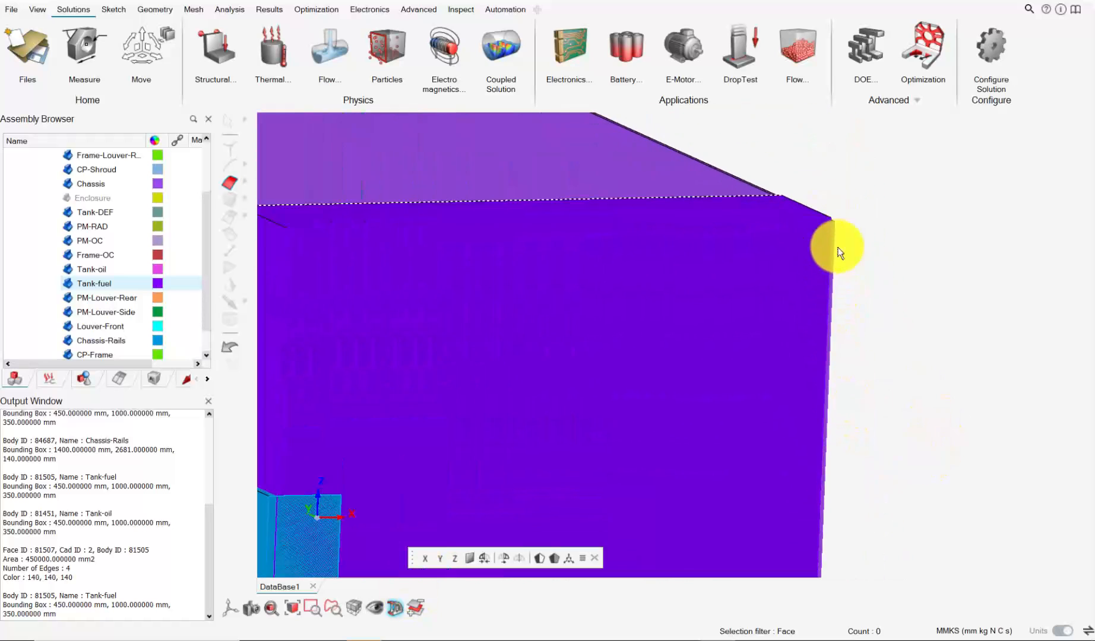
# Examine the gap between the chassis rail ends and the front chassis wall, and turn off the section view.
pyautogui.scroll(-5, 824, 229)
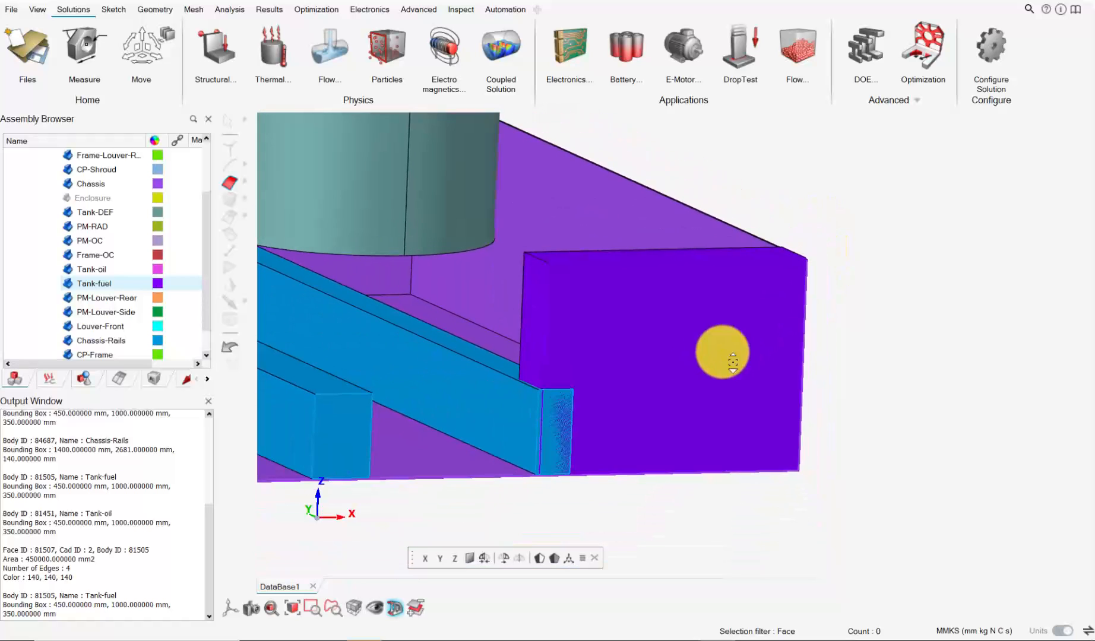
pyautogui.moveTo(720, 350); pyautogui.dragTo(478, 278, button='middle')
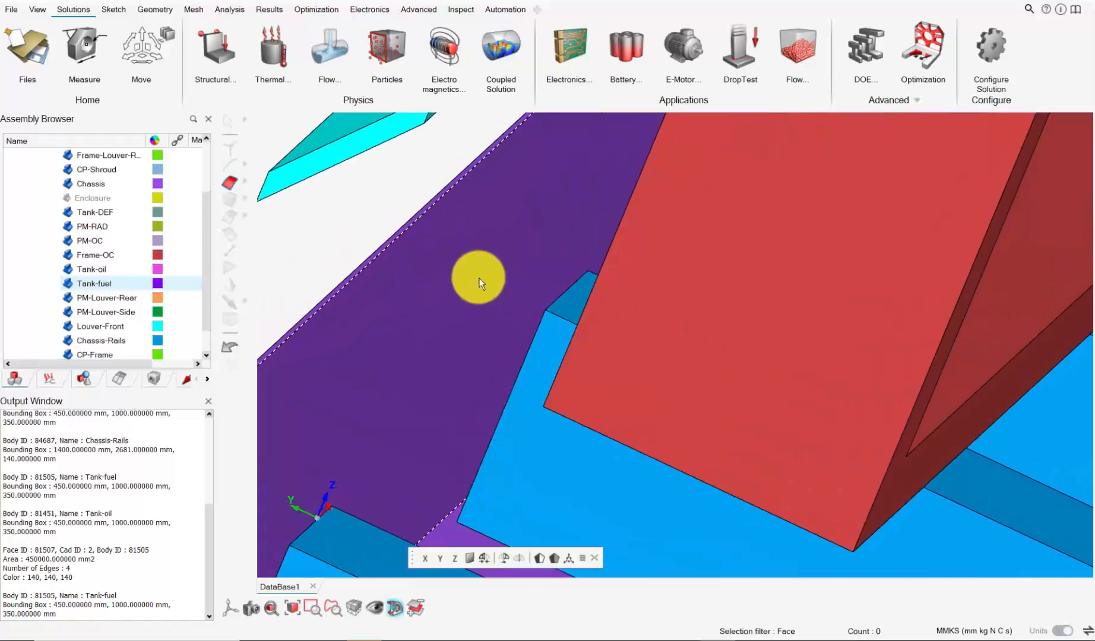
pyautogui.scroll(-5, 512, 353)
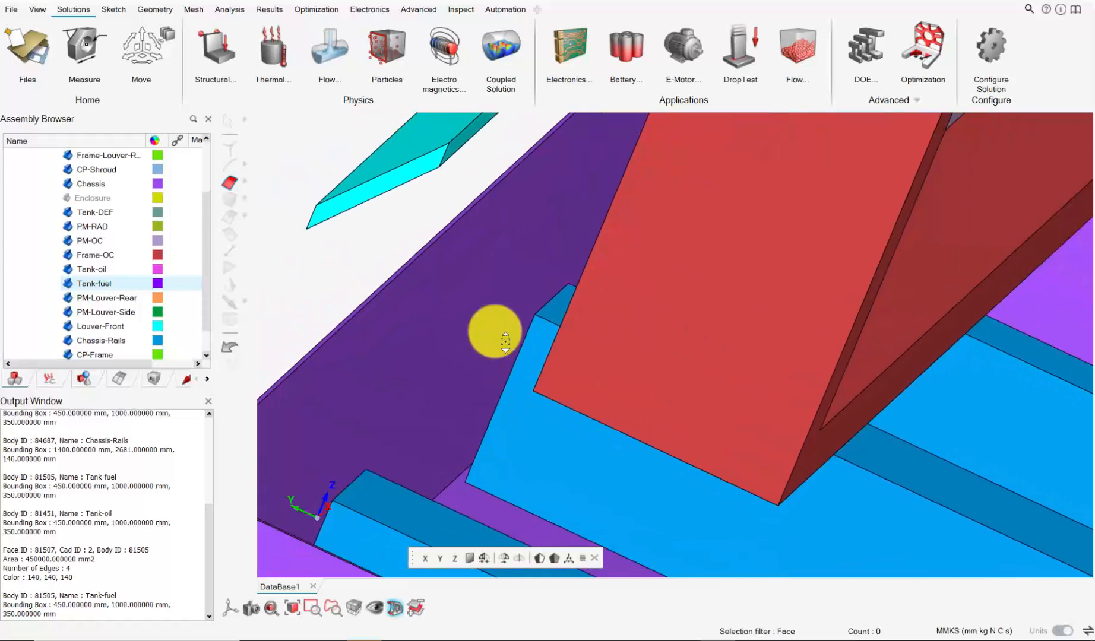
pyautogui.scroll(5, 492, 369)
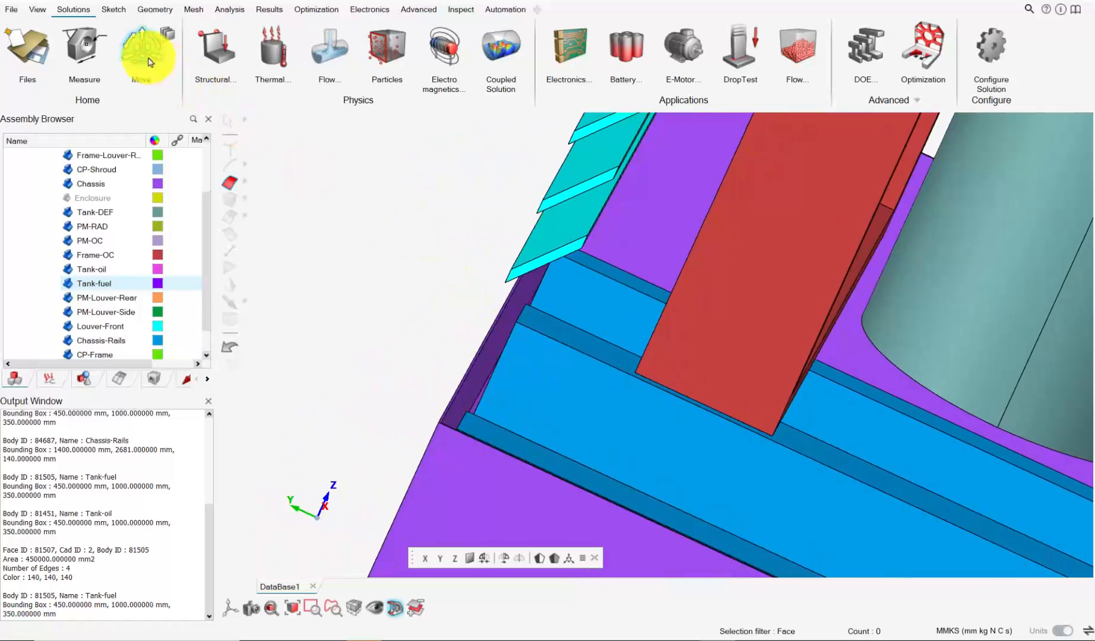
pyautogui.scroll(-5, 457, 385)
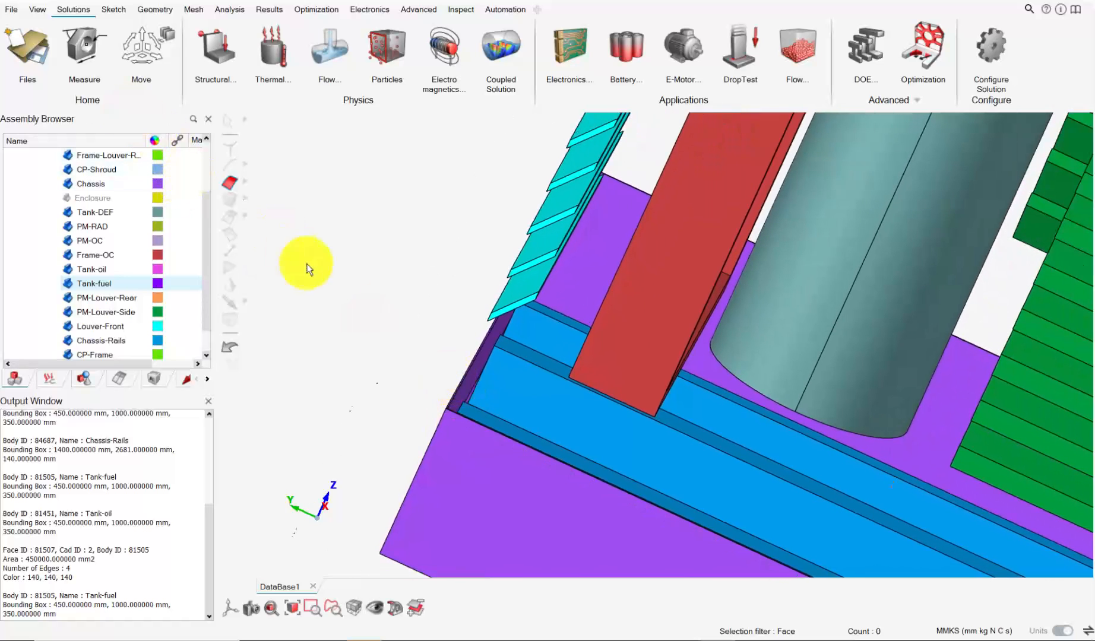
# Hide the outer and inner faces of the front chassis wall to expose the rail ends.
pyautogui.moveTo(307, 268); pyautogui.dragTo(471, 335, button='middle')
pyautogui.click(475, 337)
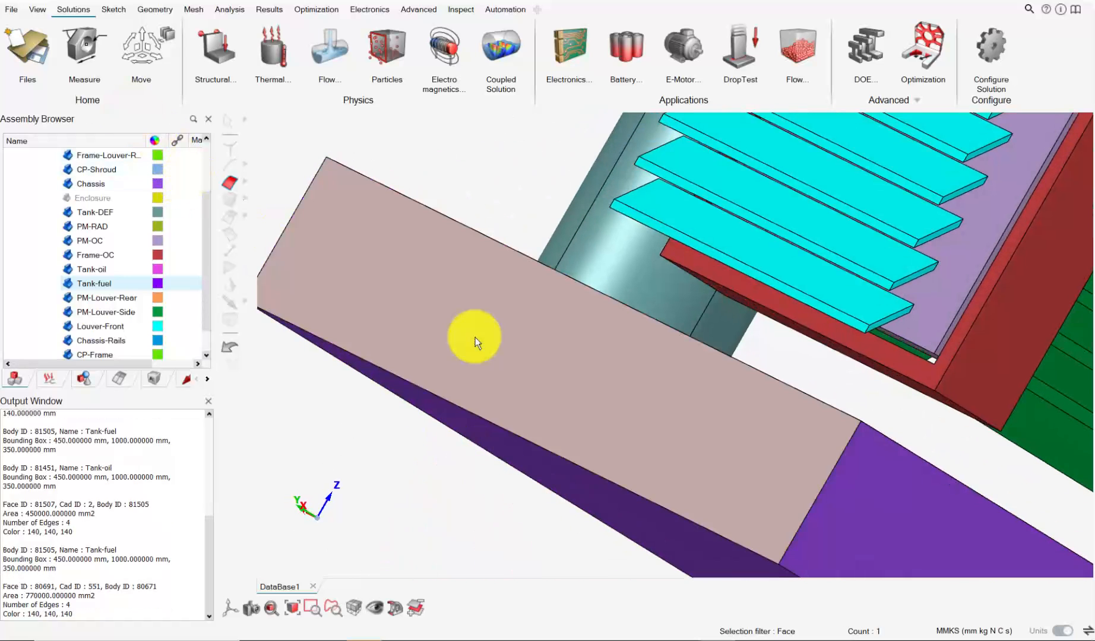
pyautogui.rightClick(475, 337)
pyautogui.click(501, 318)
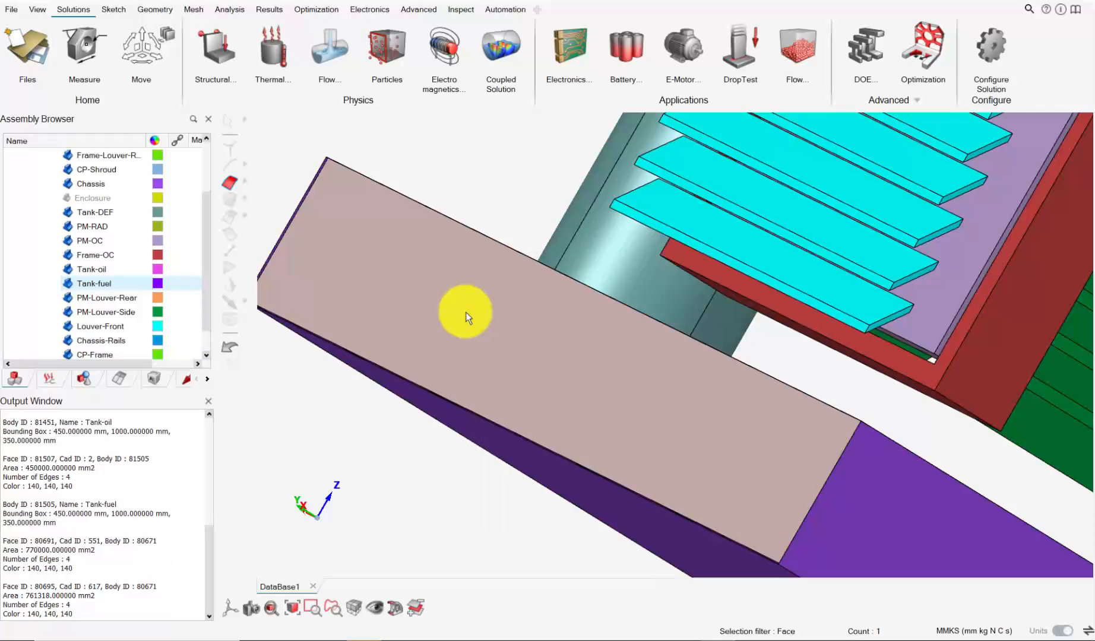
pyautogui.rightClick(466, 318)
pyautogui.click(501, 277)
# Move the four front end faces of the chassis rails 7 mm along Y, snapping them to the inner corner vertex of the front chassis wall.
pyautogui.moveTo(526, 359); pyautogui.dragTo(500, 321, button='middle')
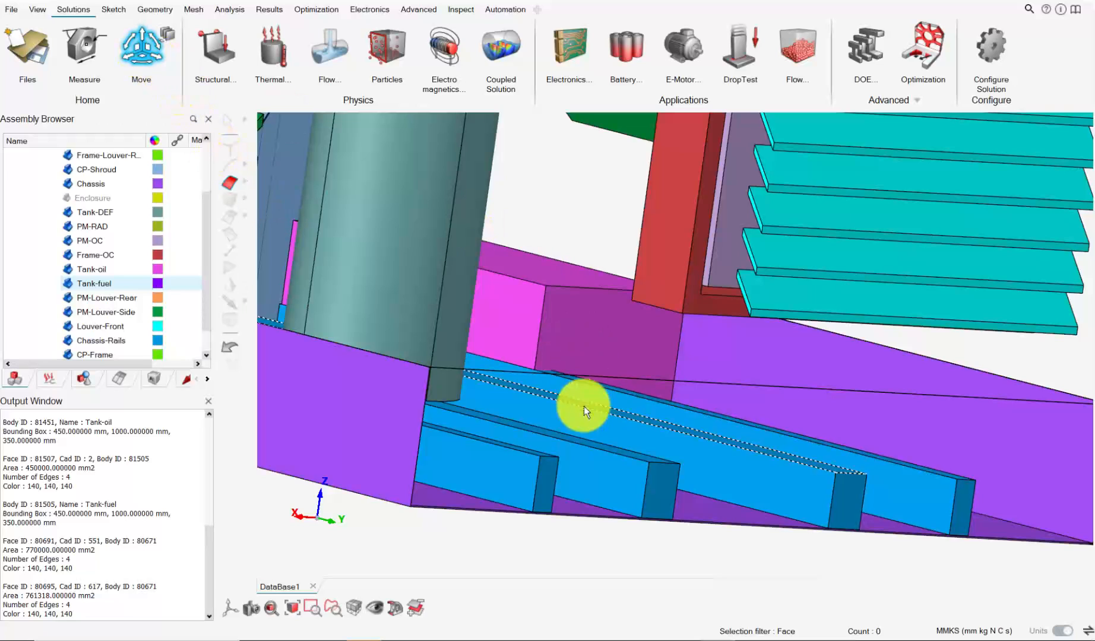
pyautogui.click(551, 474)
pyautogui.click(655, 490)
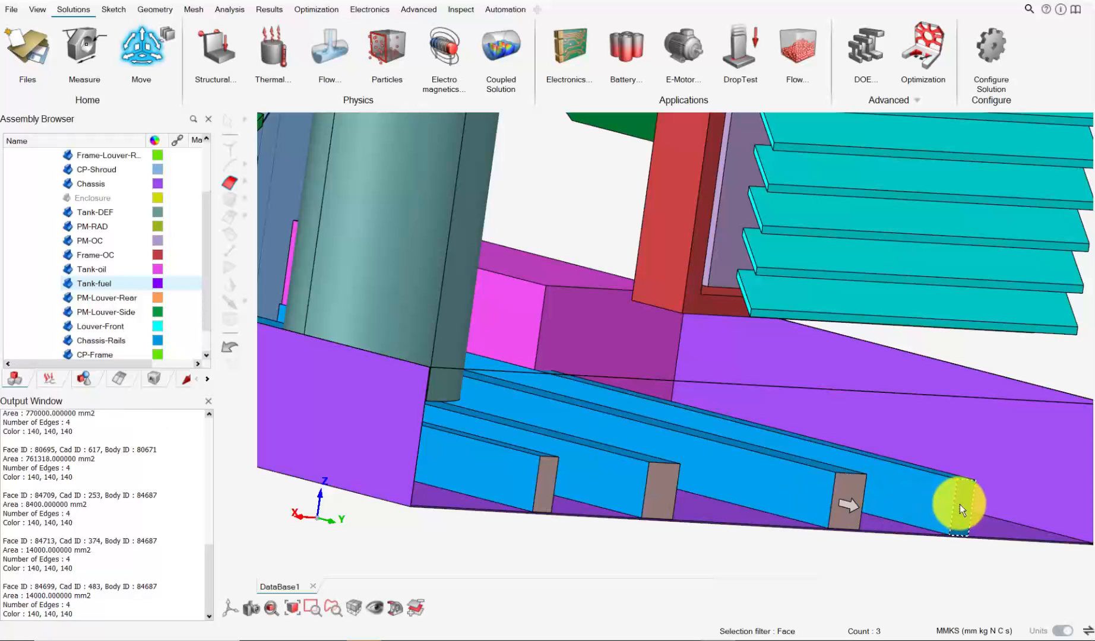
pyautogui.scroll(-2, 959, 504)
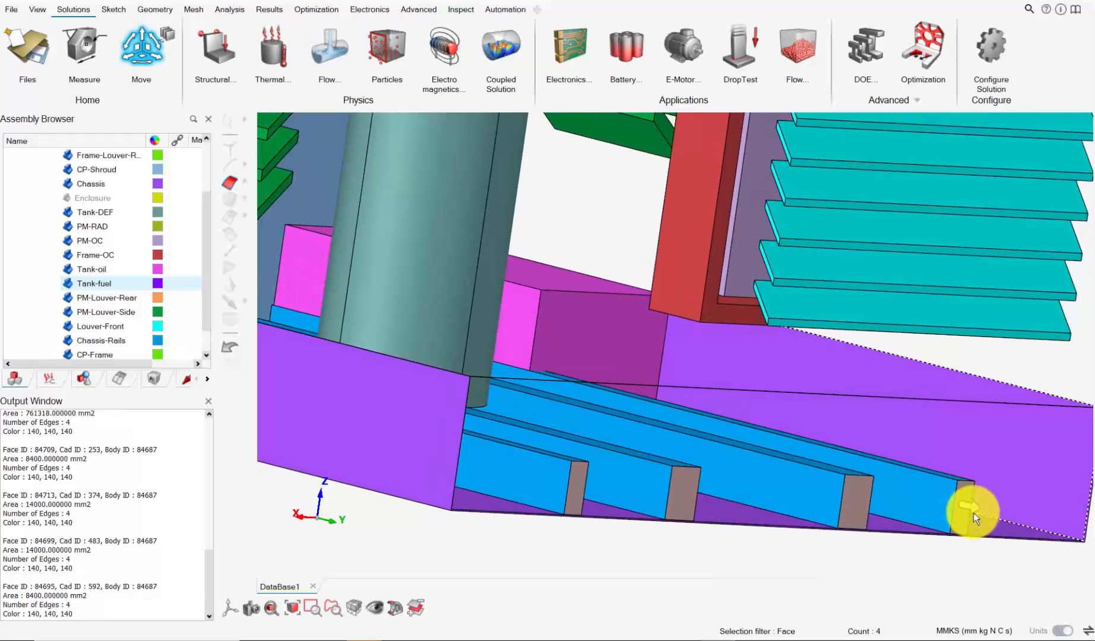
pyautogui.scroll(-1, 973, 512)
pyautogui.click(972, 509)
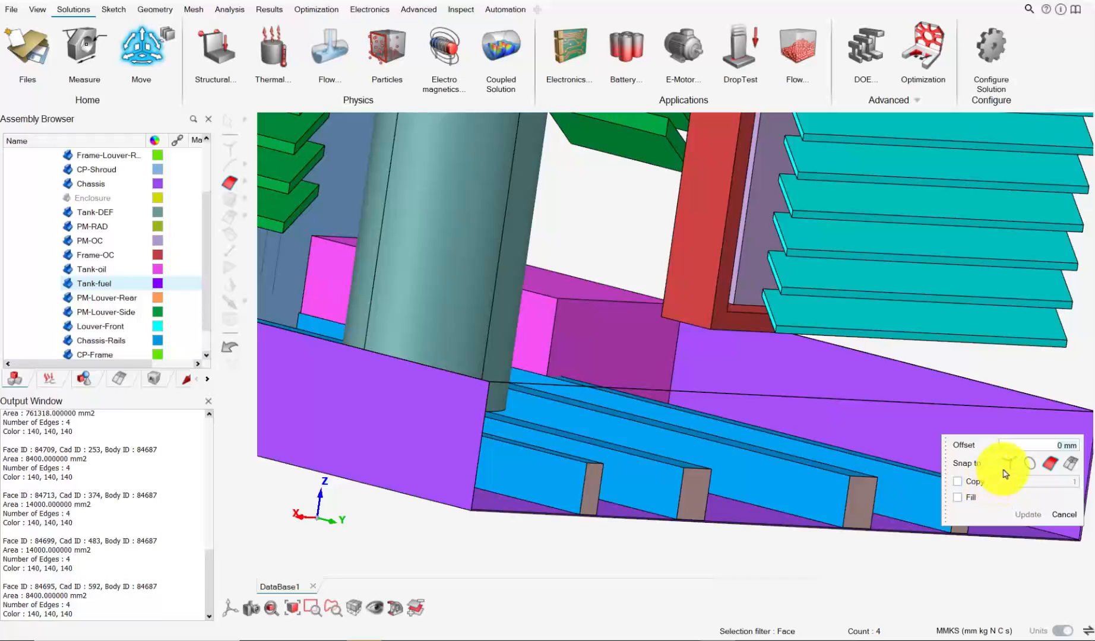
pyautogui.scroll(5, 804, 398)
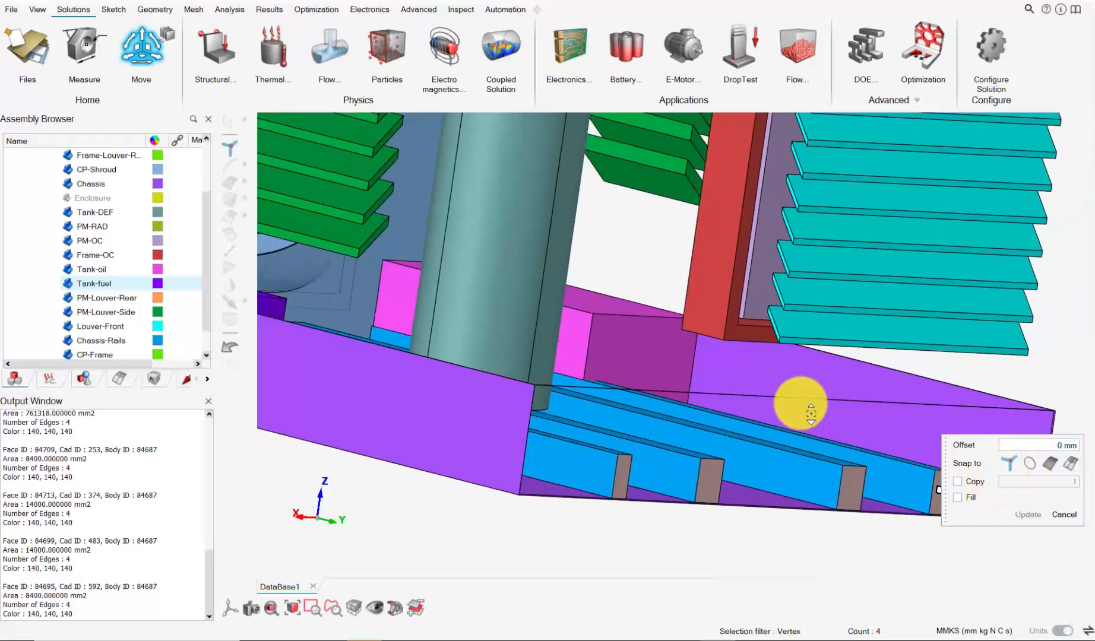
pyautogui.scroll(5, 802, 389)
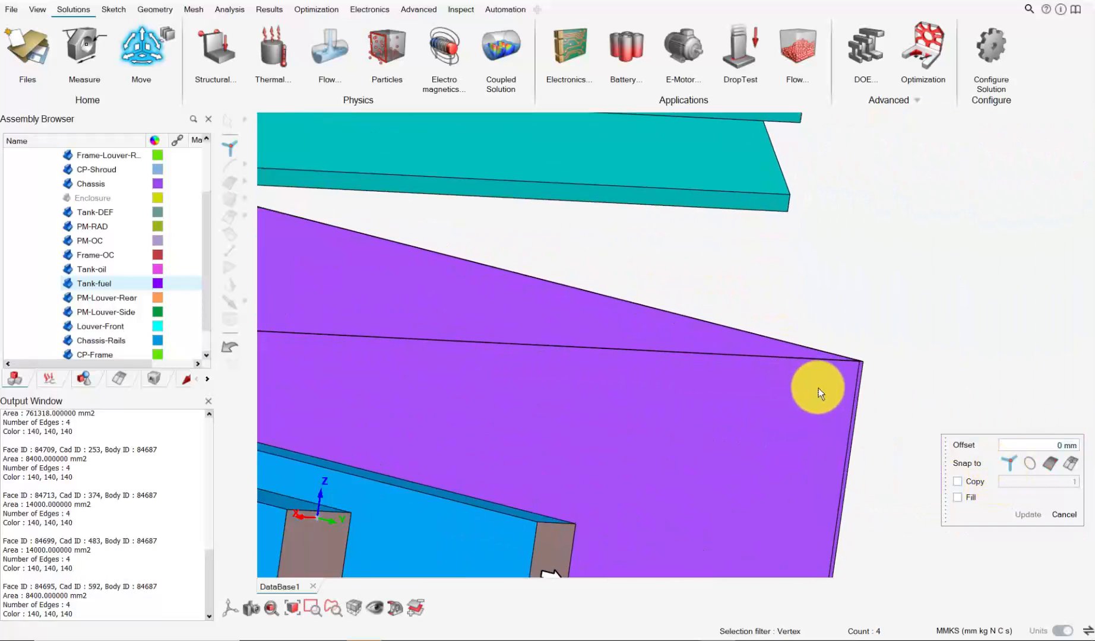
pyautogui.scroll(4, 913, 355)
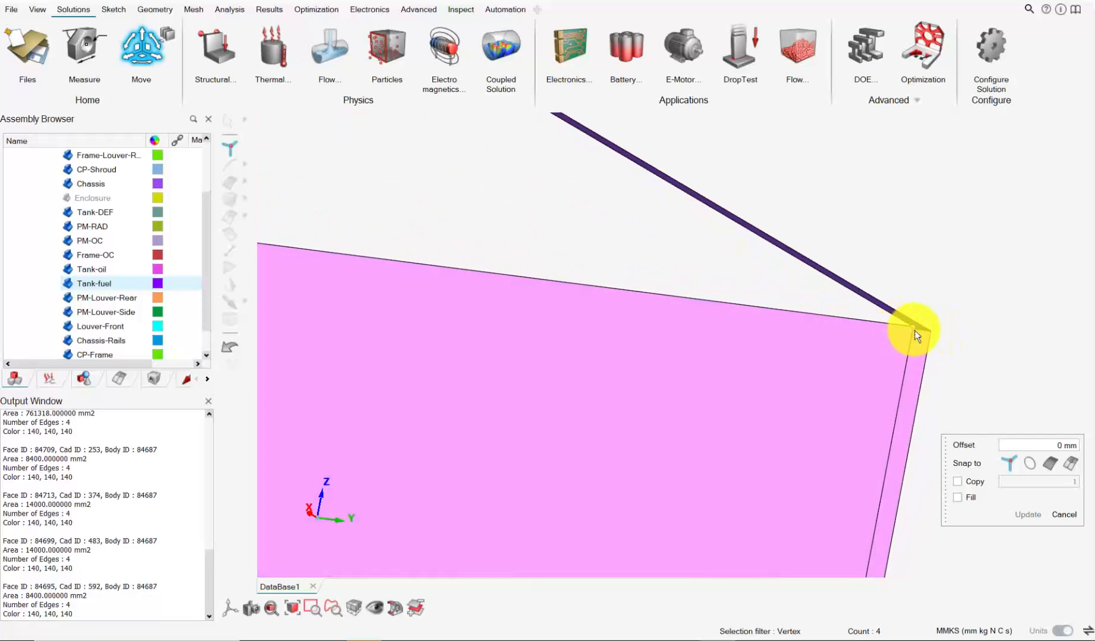
pyautogui.scroll(-6, 765, 435)
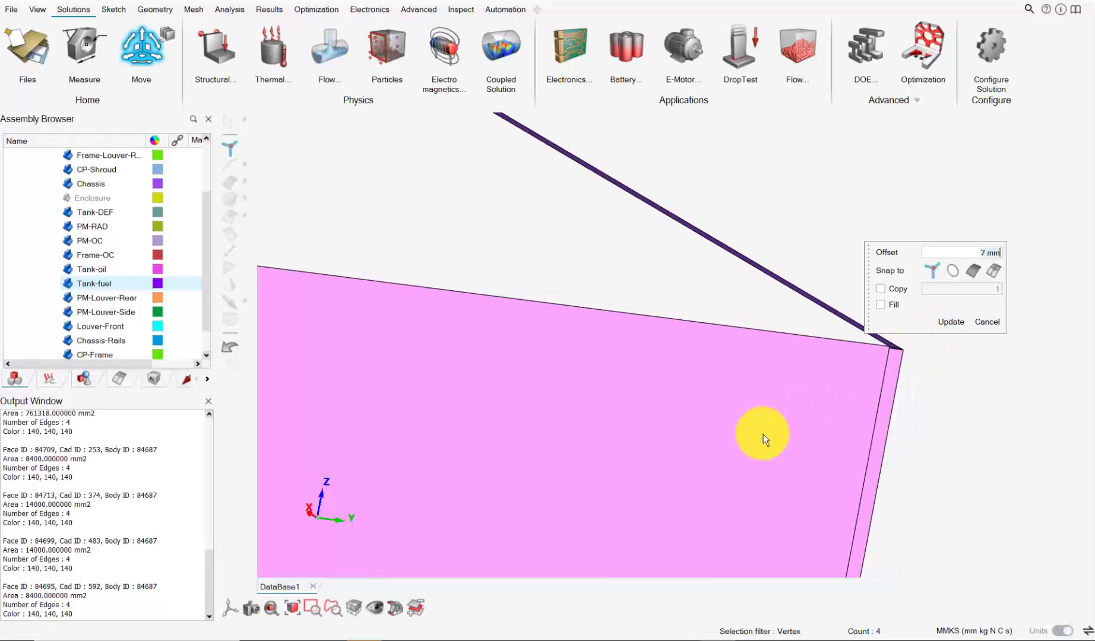
pyautogui.scroll(-6, 782, 416)
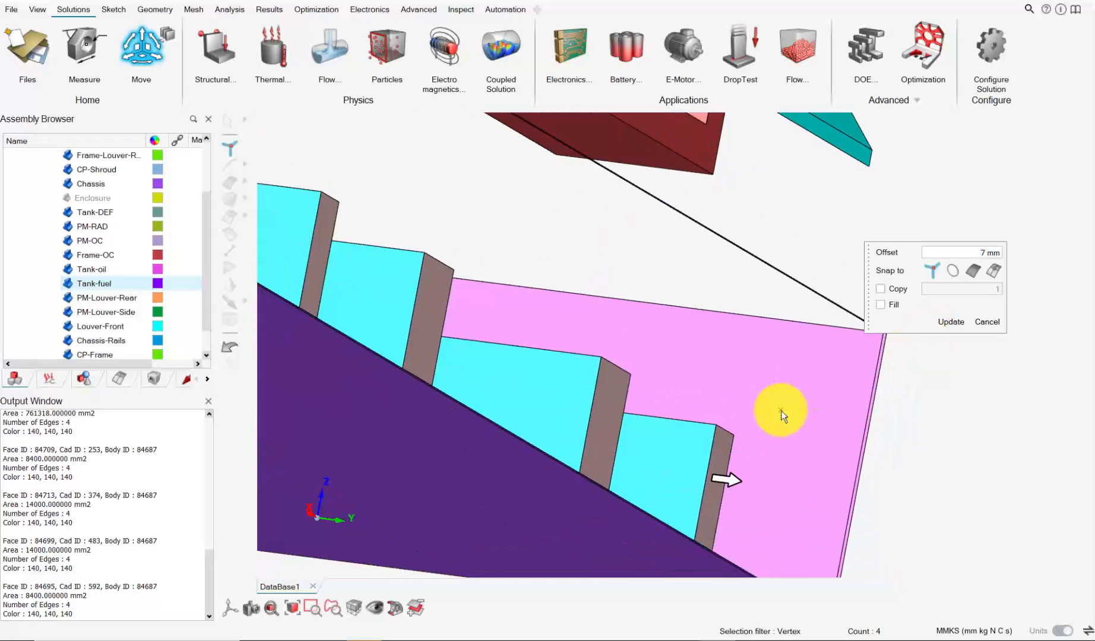
pyautogui.scroll(5, 808, 438)
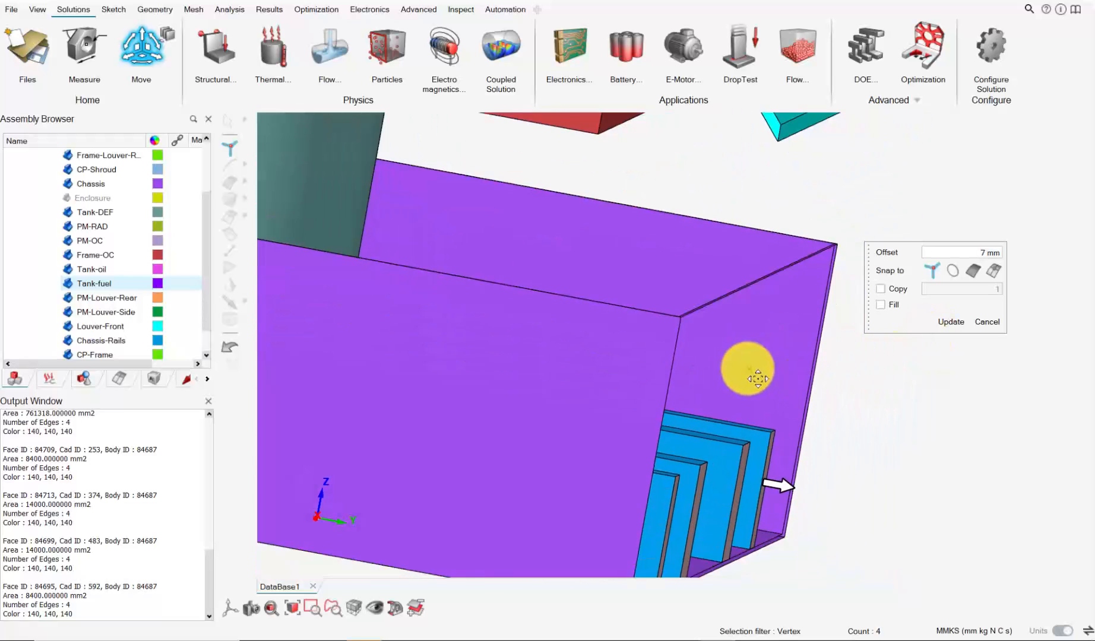
pyautogui.click(946, 327)
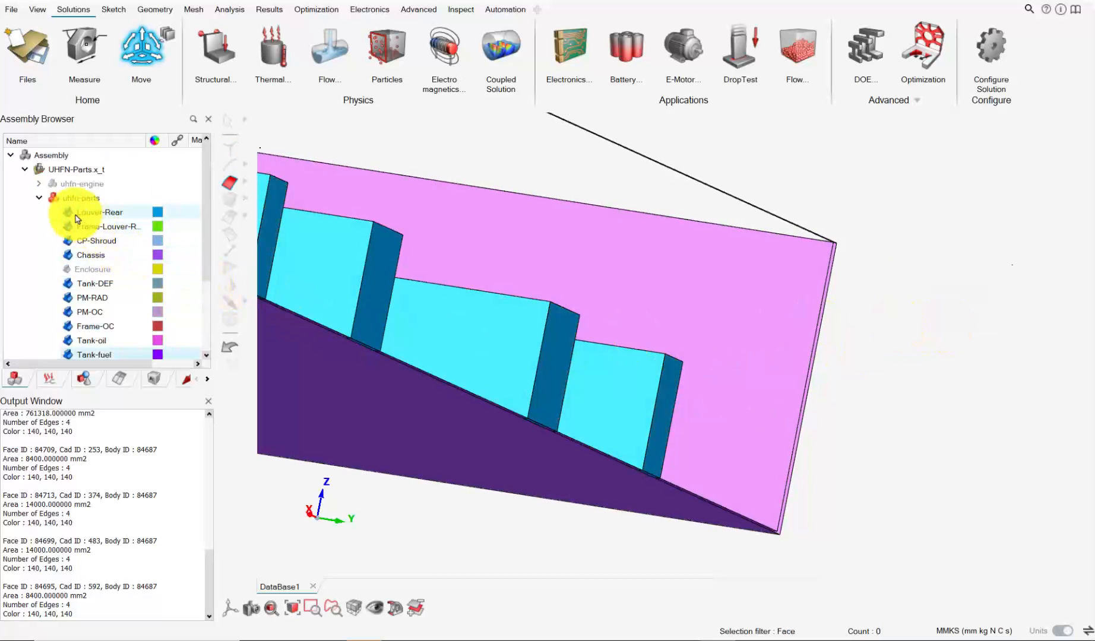
# Redisplay the uhfn-parts group with the enclosure and the hidden chassis faces.
pyautogui.click(53, 202)
pyautogui.click(53, 201)
pyautogui.scroll(-4, 394, 368)
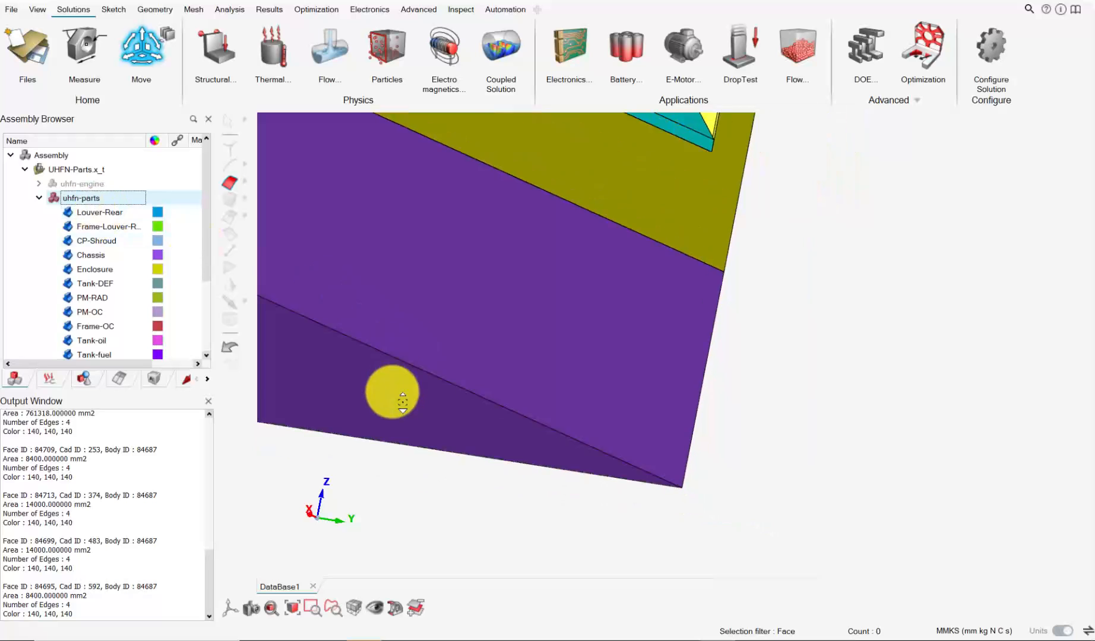
pyautogui.scroll(-2, 433, 348)
# Section the assembly across X through the chassis rails, examine their contact with the front chassis wall, and turn the section off.
pyautogui.moveTo(434, 348)
pyautogui.mouseDown(button='right')
pyautogui.moveTo(599, 367)
pyautogui.moveTo(638, 391)
pyautogui.mouseUp(button='right')
pyautogui.moveTo(385, 454)
pyautogui.mouseDown(button='middle')
pyautogui.moveTo(368, 452)
pyautogui.moveTo(290, 526)
pyautogui.mouseUp(button='middle')
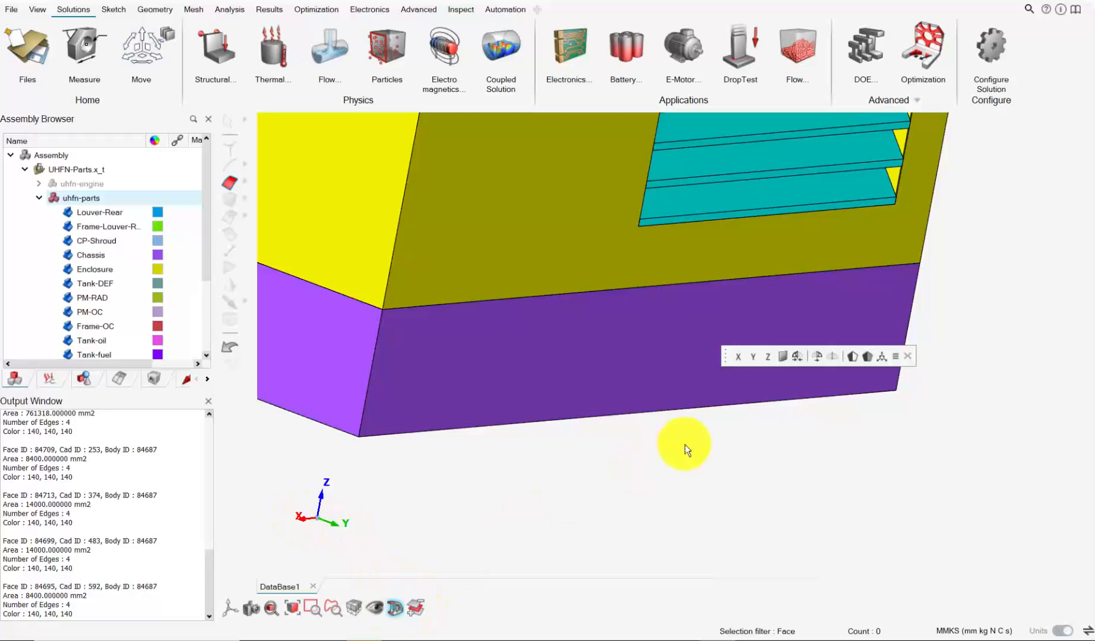
pyautogui.click(739, 360)
pyautogui.moveTo(610, 387)
pyautogui.mouseDown(button='middle')
pyautogui.moveTo(505, 393)
pyautogui.moveTo(451, 410)
pyautogui.moveTo(461, 420)
pyautogui.moveTo(616, 354)
pyautogui.moveTo(654, 325)
pyautogui.moveTo(640, 295)
pyautogui.moveTo(596, 295)
pyautogui.moveTo(962, 188)
pyautogui.mouseUp(button='middle')
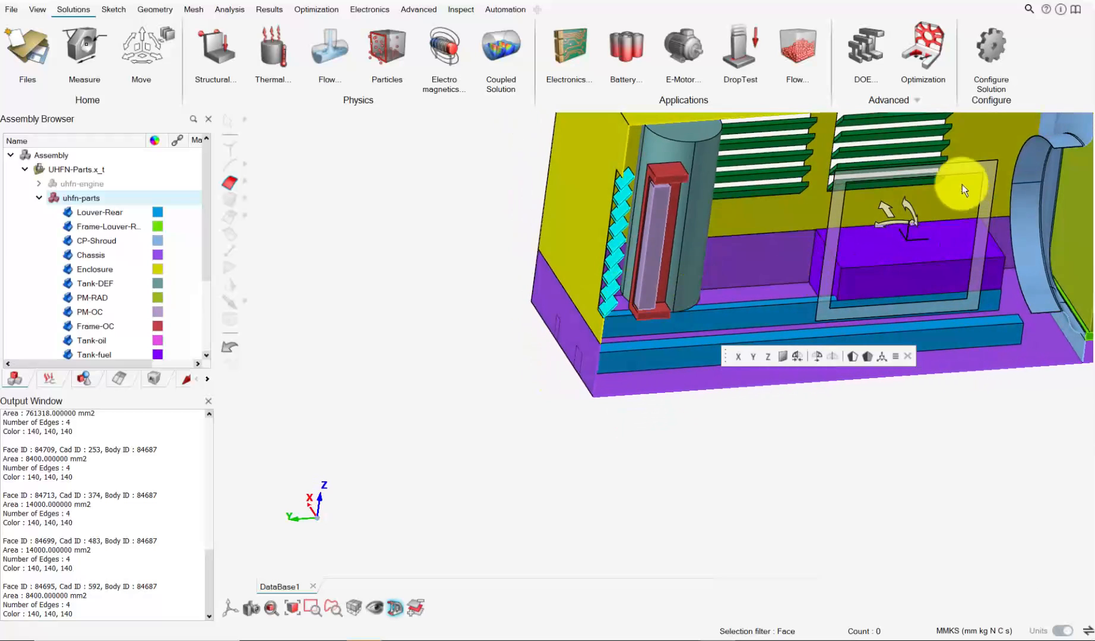
pyautogui.moveTo(881, 206); pyautogui.dragTo(929, 287)
pyautogui.scroll(8, 651, 395)
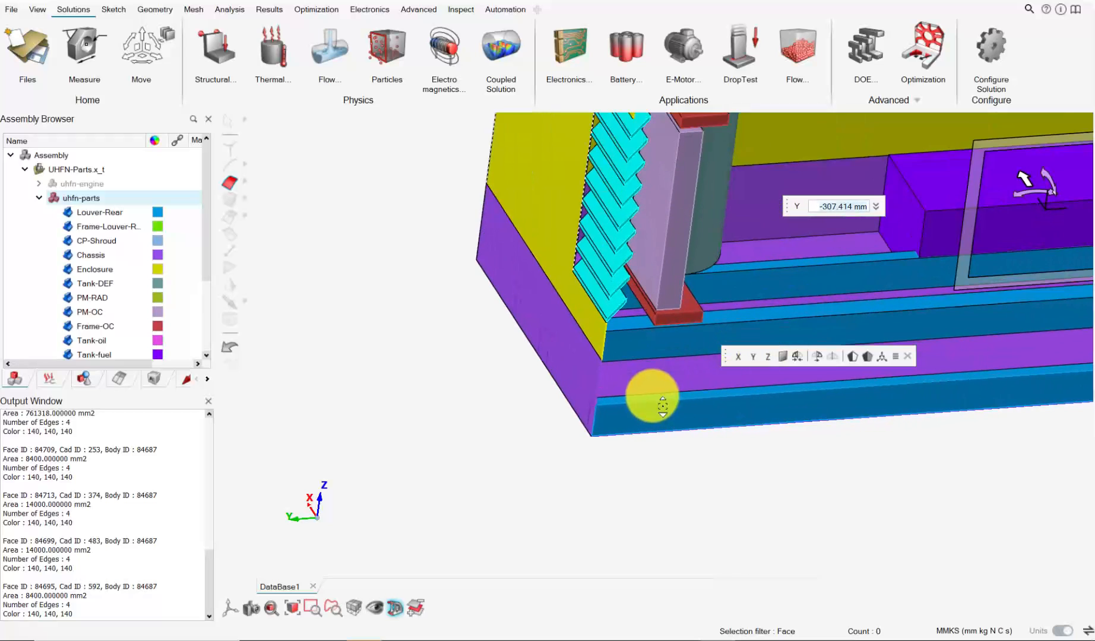
pyautogui.scroll(6, 598, 408)
pyautogui.moveTo(608, 390); pyautogui.dragTo(561, 357, button='middle')
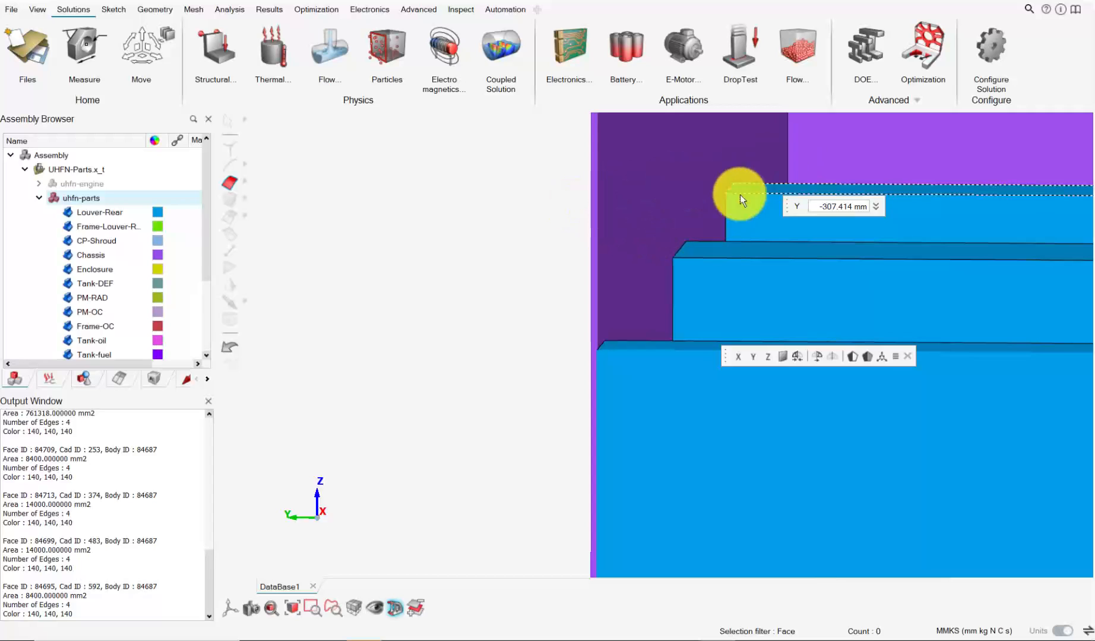
pyautogui.scroll(-6, 641, 262)
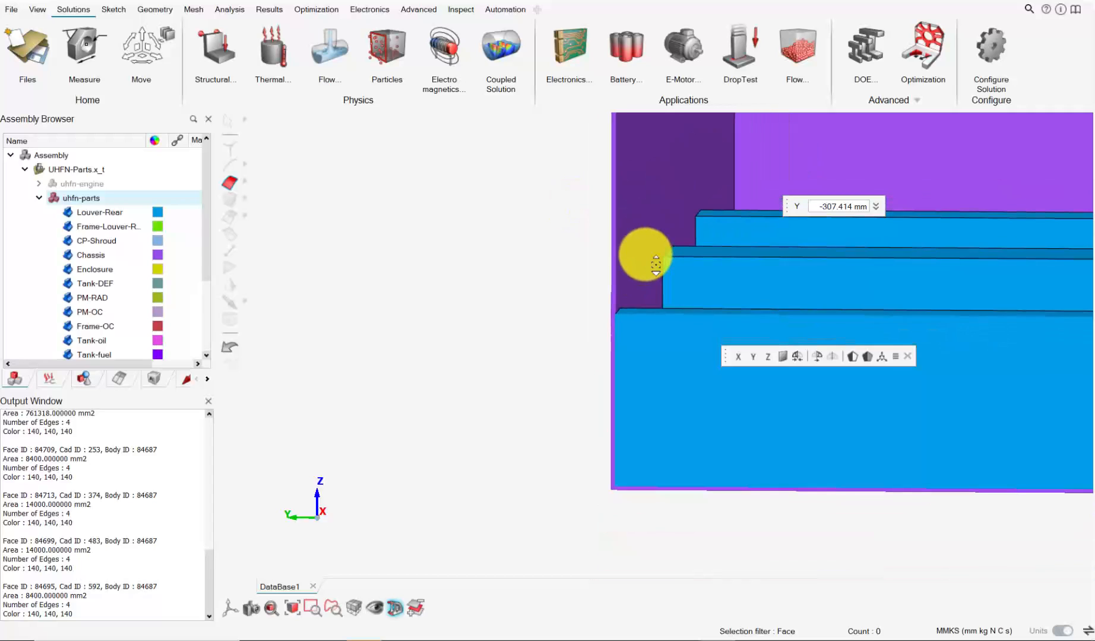
pyautogui.scroll(-4, 674, 259)
pyautogui.moveTo(680, 259); pyautogui.dragTo(421, 335, button='right')
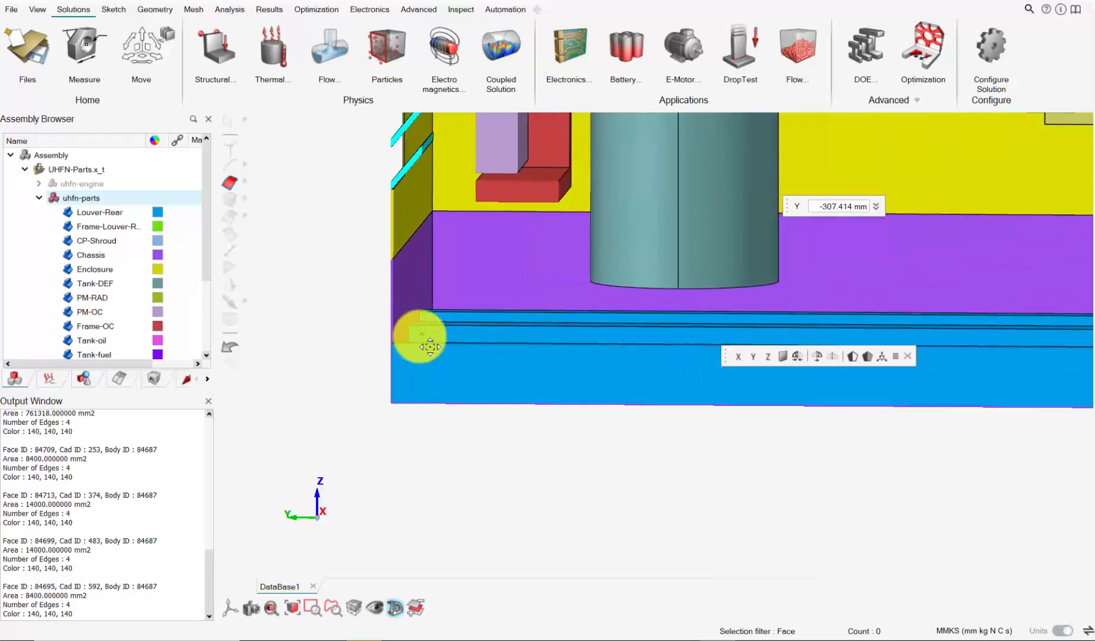
pyautogui.scroll(-3, 515, 337)
pyautogui.moveTo(522, 338); pyautogui.dragTo(471, 405, button='middle')
pyautogui.click(400, 605)
# Hide the Enclosure body to reveal the oil cooler and its frame.
pyautogui.scroll(-4, 503, 344)
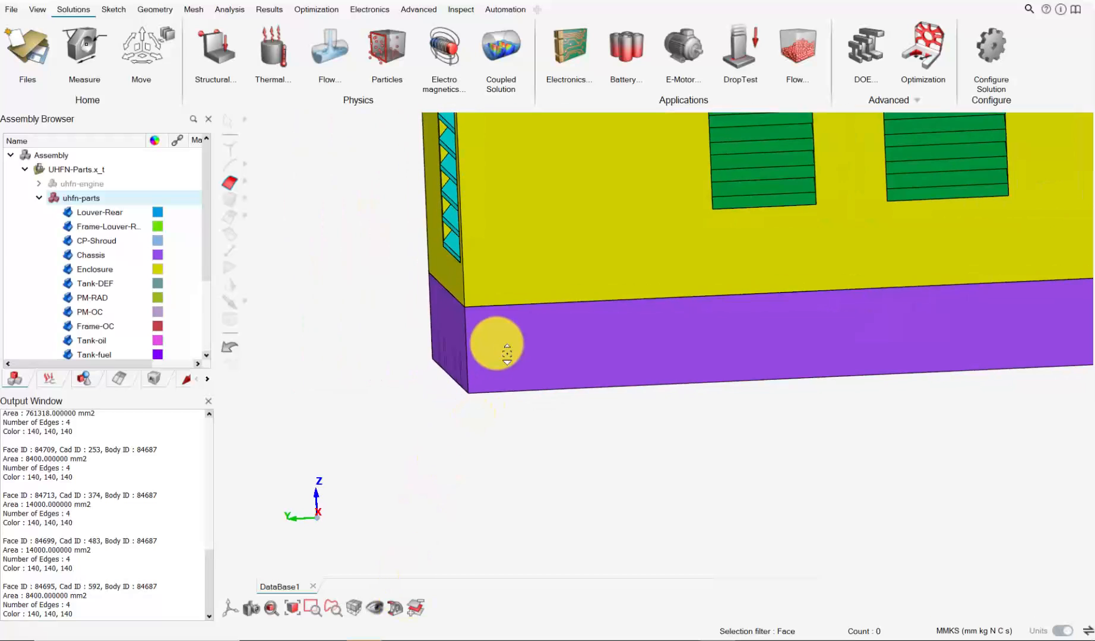
pyautogui.moveTo(526, 278); pyautogui.dragTo(542, 452, button='right')
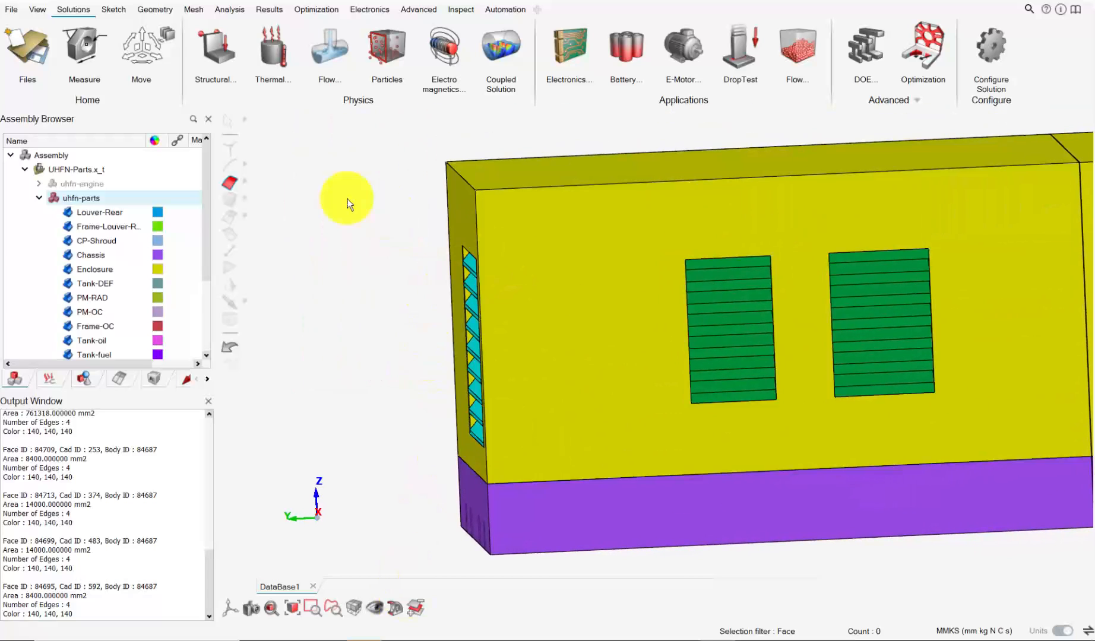
pyautogui.rightClick(629, 275)
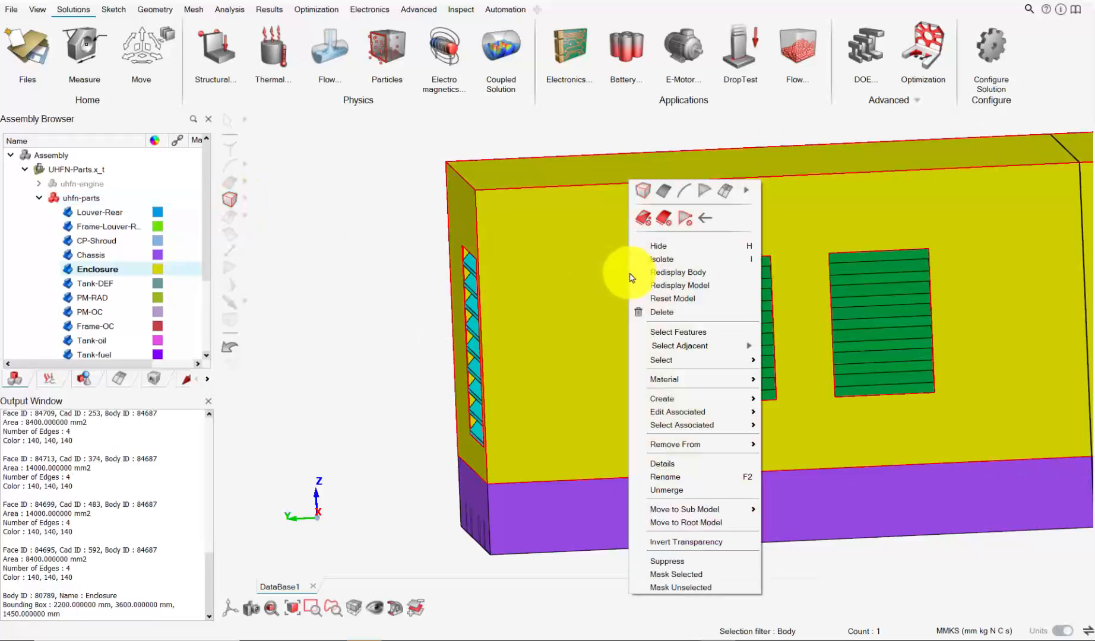
pyautogui.click(690, 246)
# Examine the oil cooler PM-OC inside Frame-OC from both sides for gaps along the top and side edges.
pyautogui.scroll(6, 527, 310)
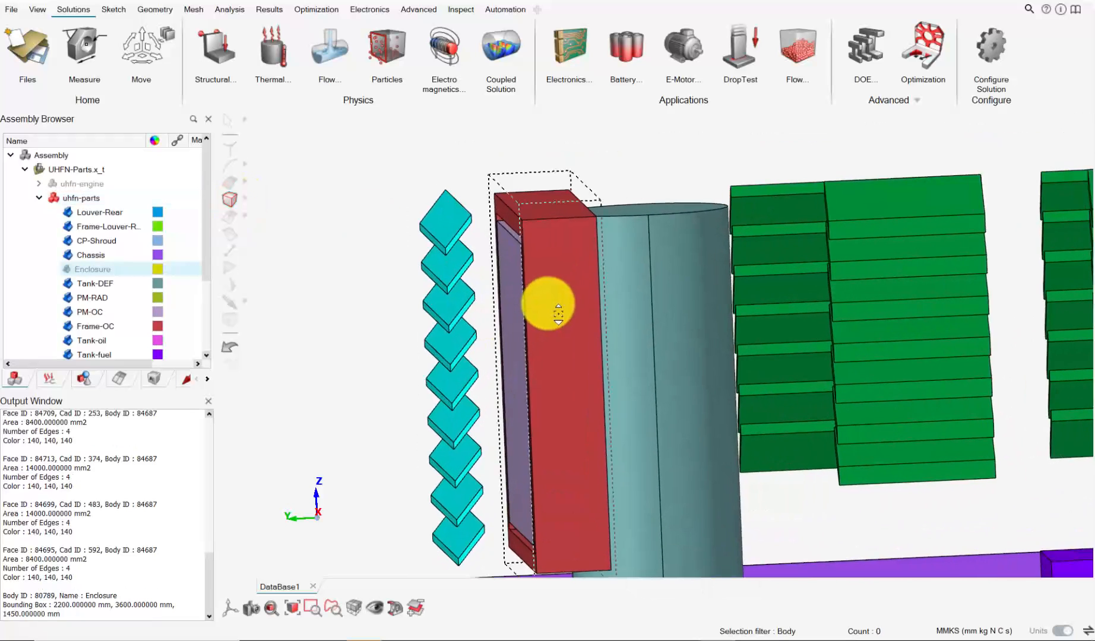
pyautogui.scroll(-5, 674, 320)
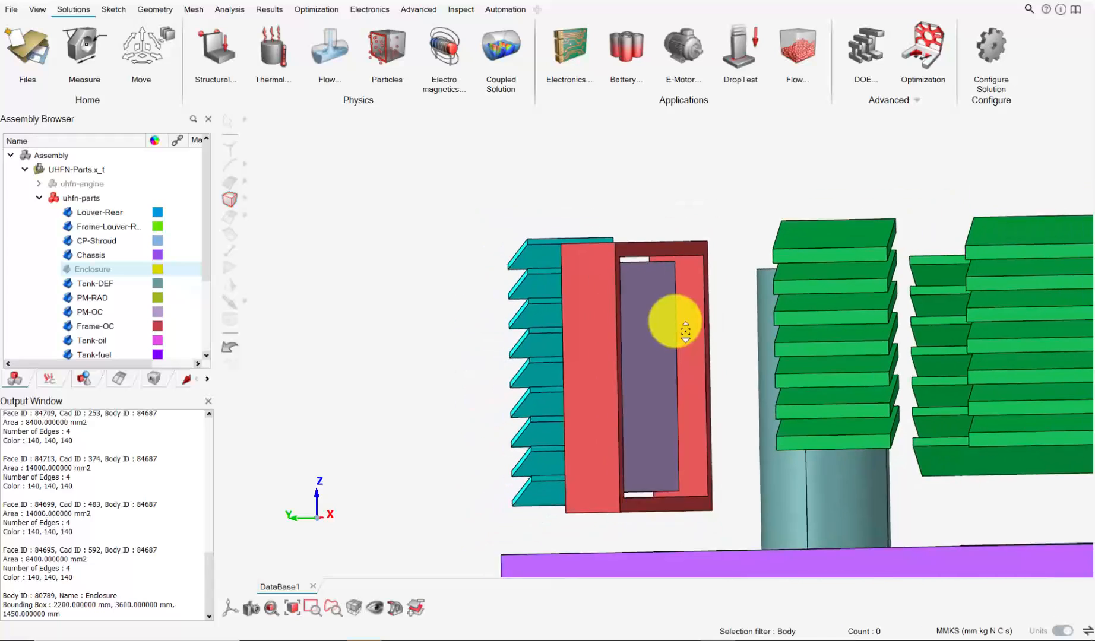
pyautogui.moveTo(847, 331); pyautogui.dragTo(470, 326, button='right')
pyautogui.moveTo(713, 325); pyautogui.dragTo(639, 322, button='middle')
pyautogui.moveTo(445, 296); pyautogui.dragTo(881, 360, button='right')
pyautogui.scroll(8, 794, 342)
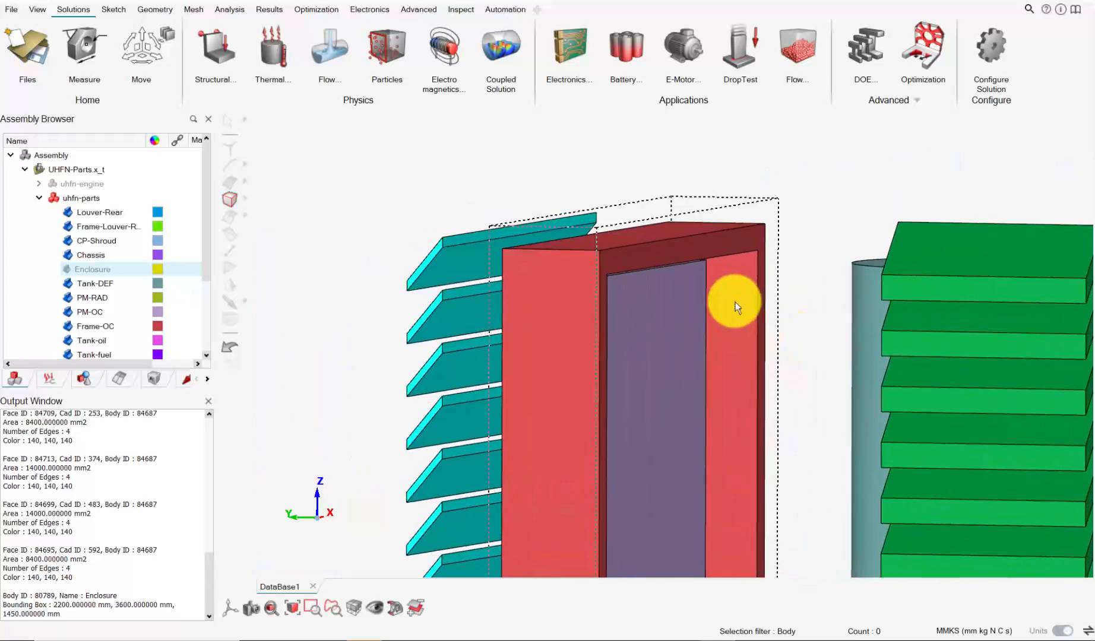
pyautogui.scroll(4, 609, 250)
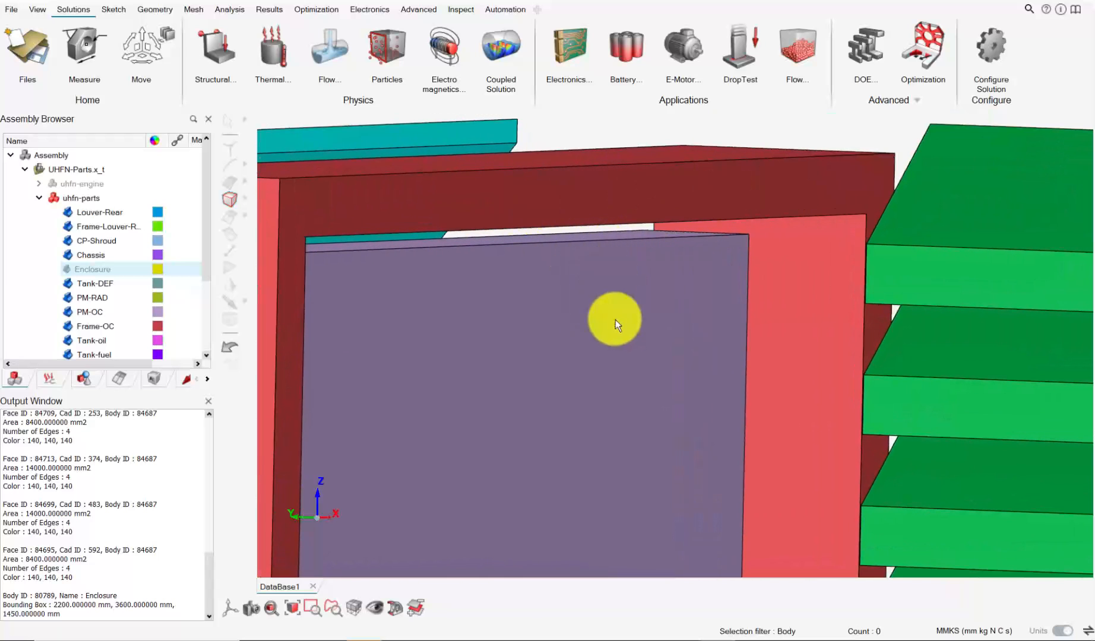
pyautogui.moveTo(620, 296); pyautogui.dragTo(658, 340, button='middle')
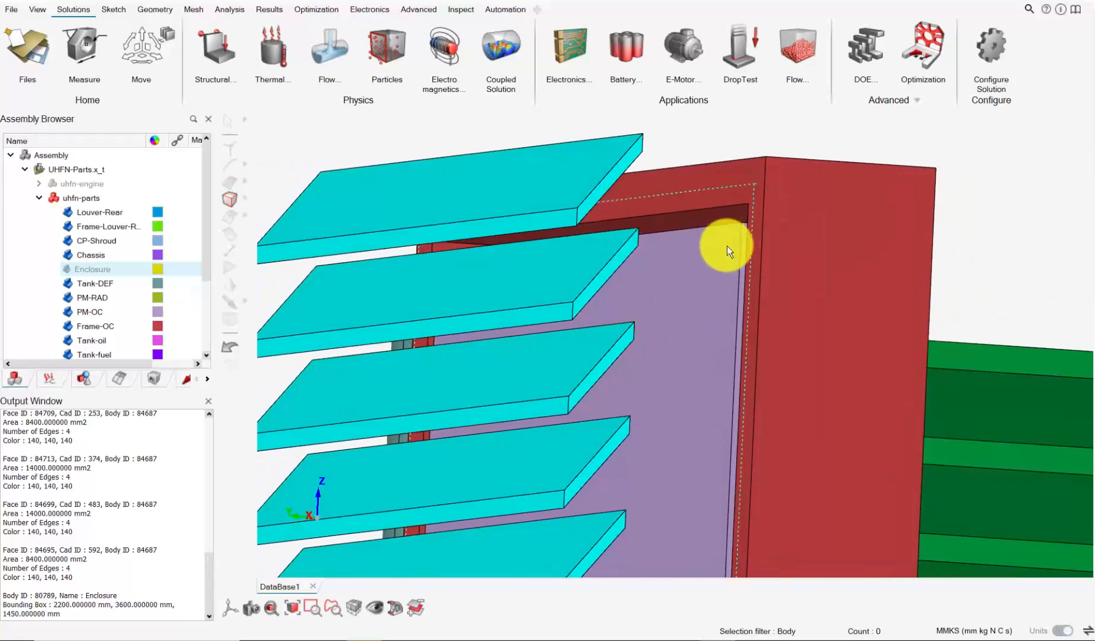
pyautogui.scroll(3, 727, 245)
pyautogui.scroll(-5, 753, 269)
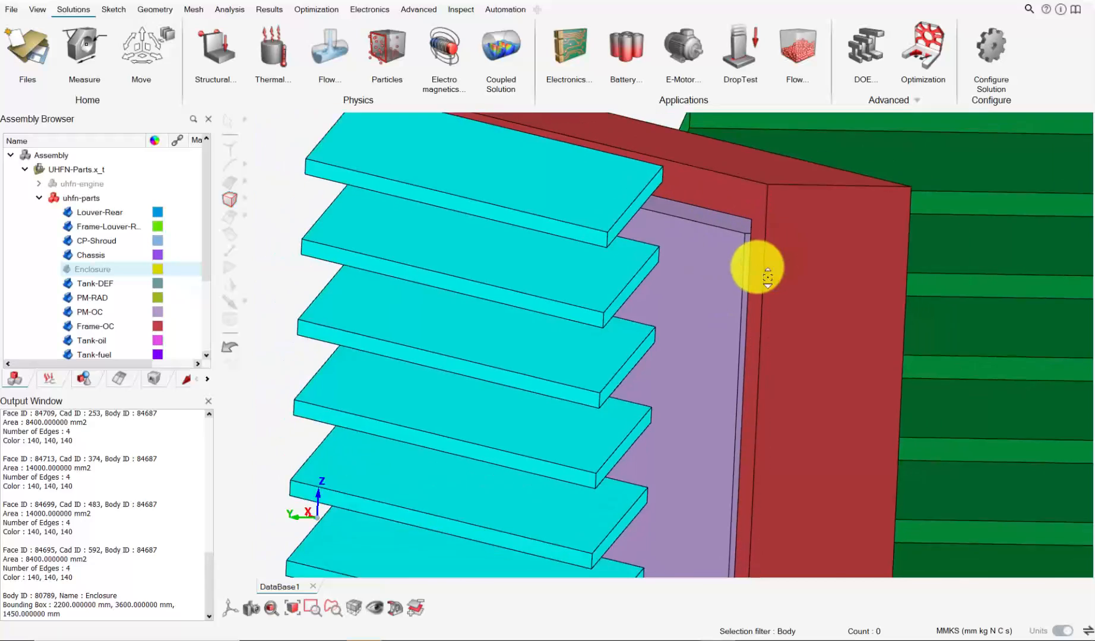
pyautogui.moveTo(708, 286); pyautogui.dragTo(677, 306, button='middle')
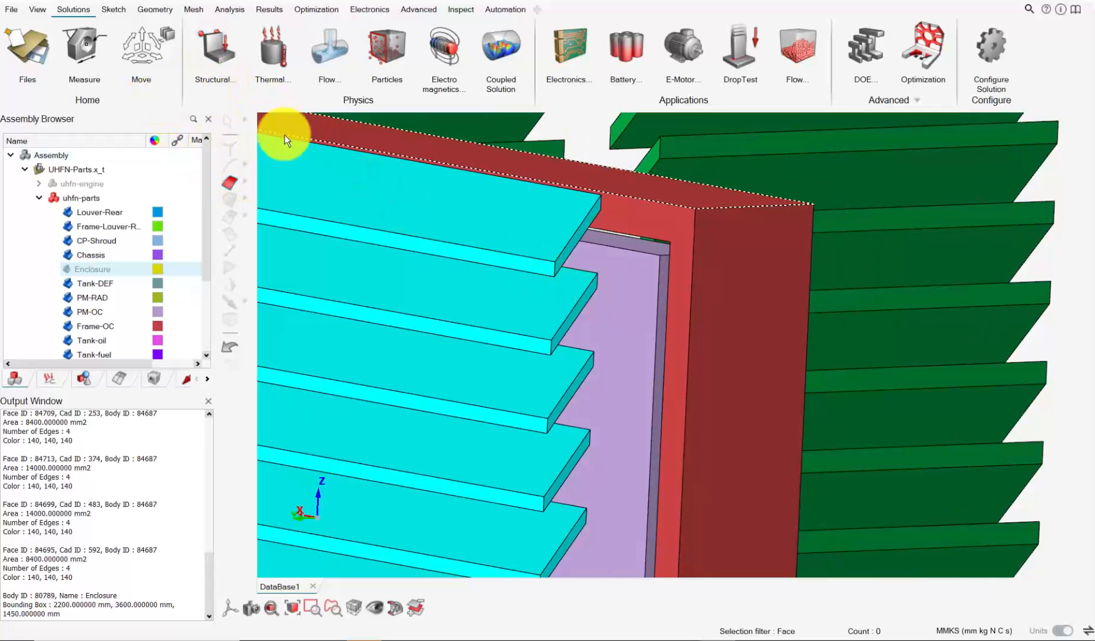
# Move the oil cooler PM-OC along the frame depth by about -55.8 mm and 3.7 mm to sit inside Frame-OC.
pyautogui.click(649, 326)
pyautogui.scroll(-2, 643, 318)
pyautogui.moveTo(643, 318); pyautogui.dragTo(684, 307, button='middle')
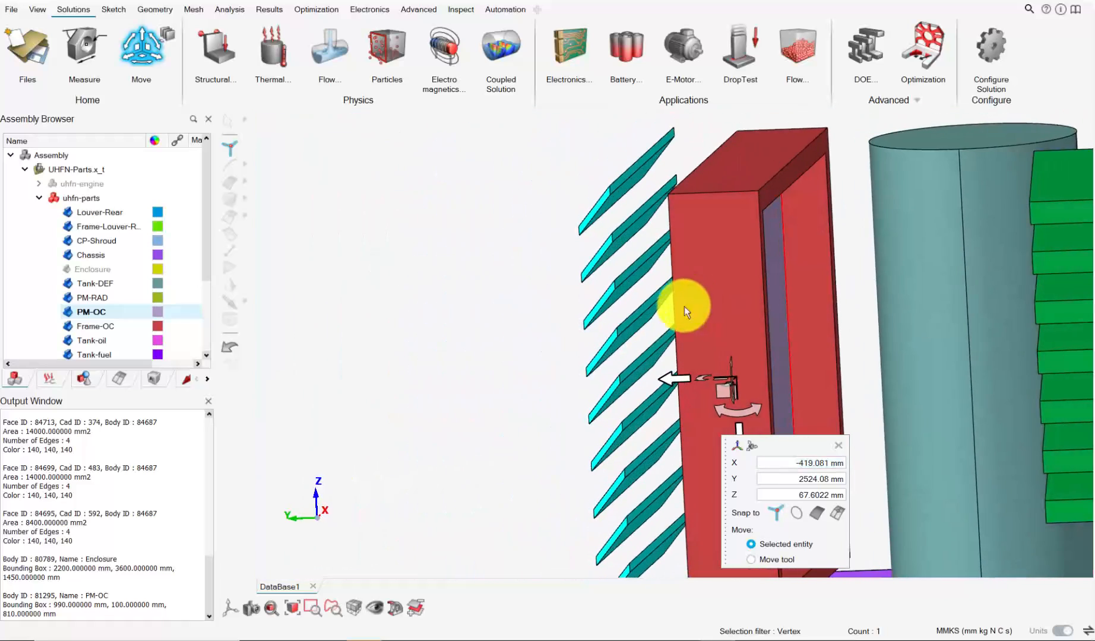
pyautogui.click(669, 382)
pyautogui.scroll(2, 676, 378)
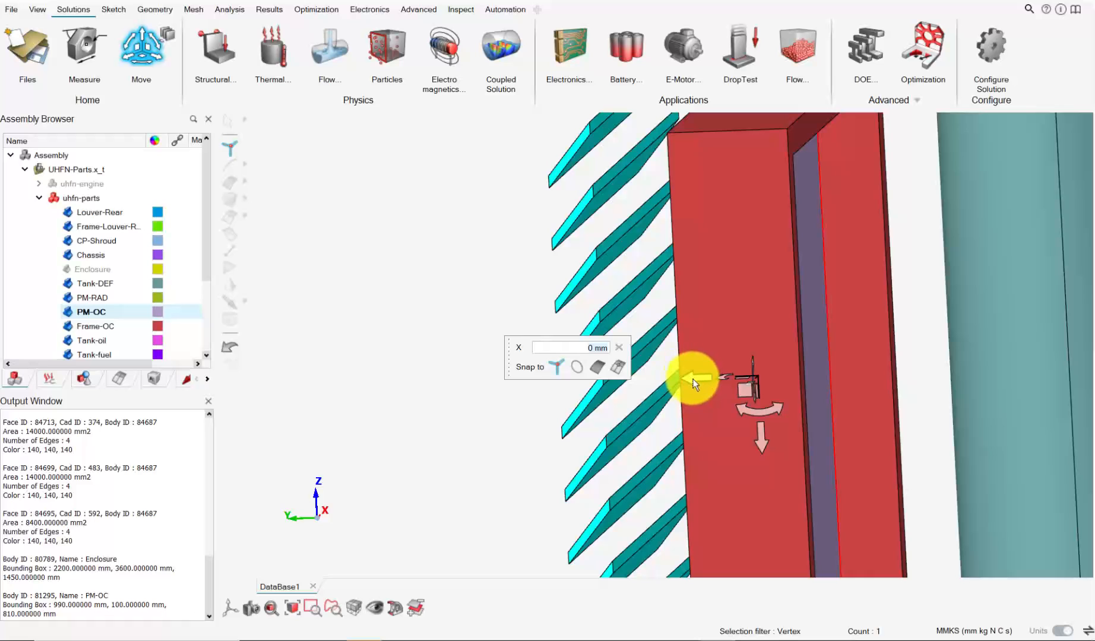
pyautogui.moveTo(724, 384); pyautogui.dragTo(727, 380)
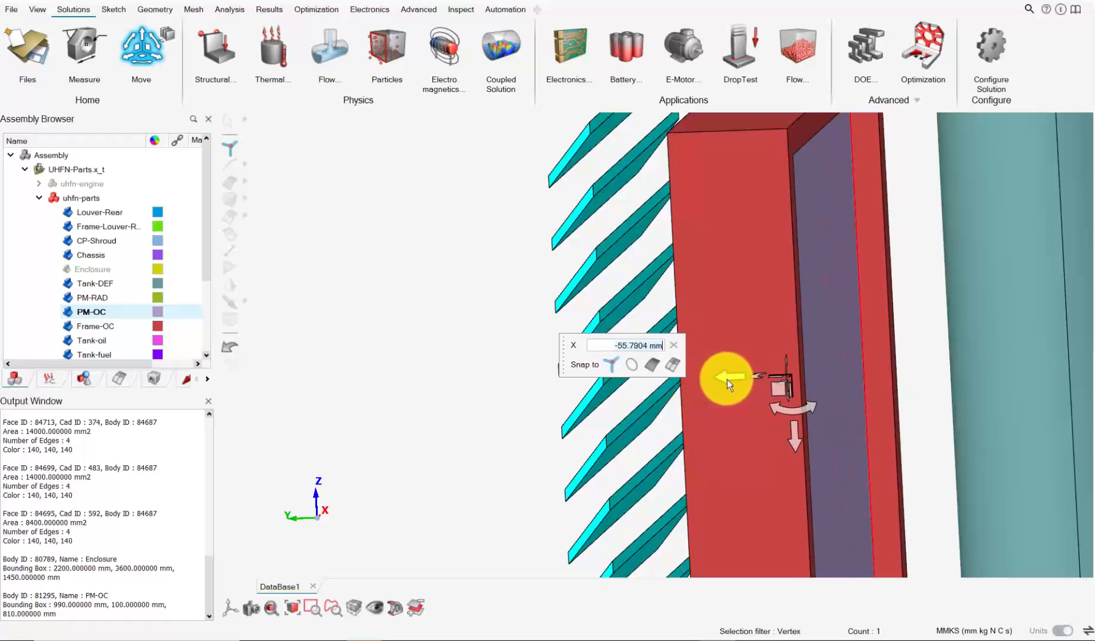
pyautogui.moveTo(727, 380); pyautogui.dragTo(798, 316, button='middle')
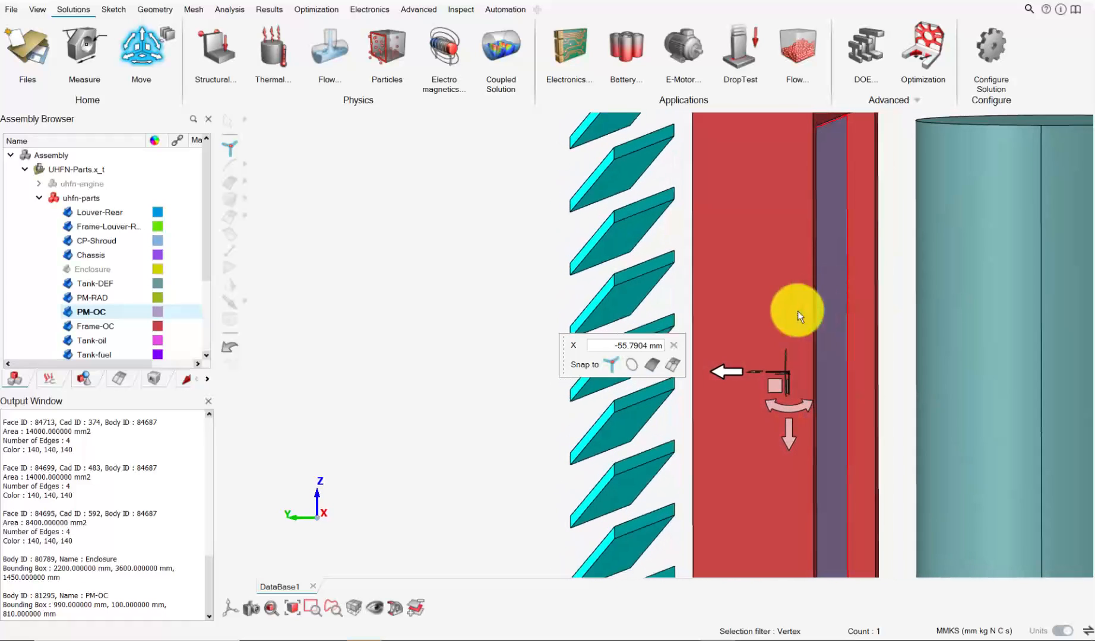
pyautogui.moveTo(724, 377); pyautogui.dragTo(745, 352, button='middle')
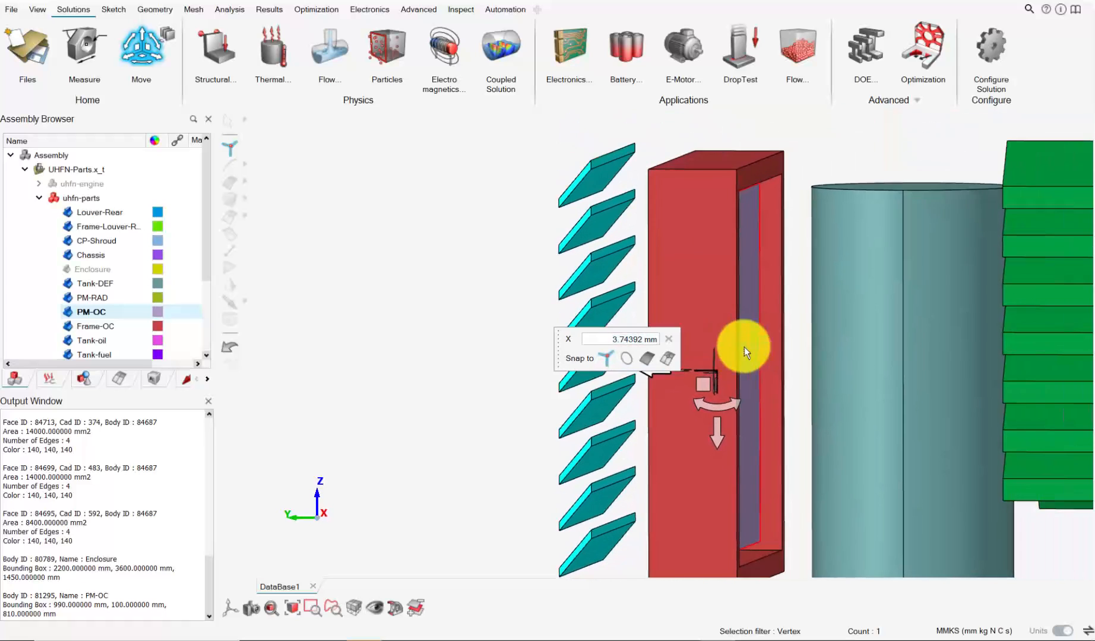
pyautogui.click(149, 55)
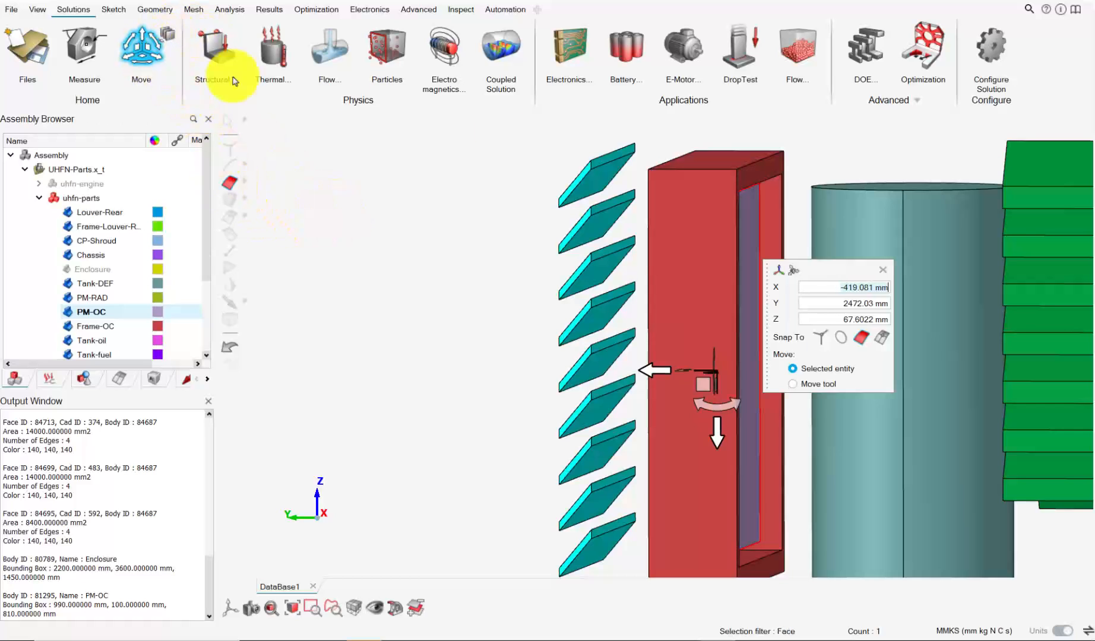
pyautogui.press('Escape')
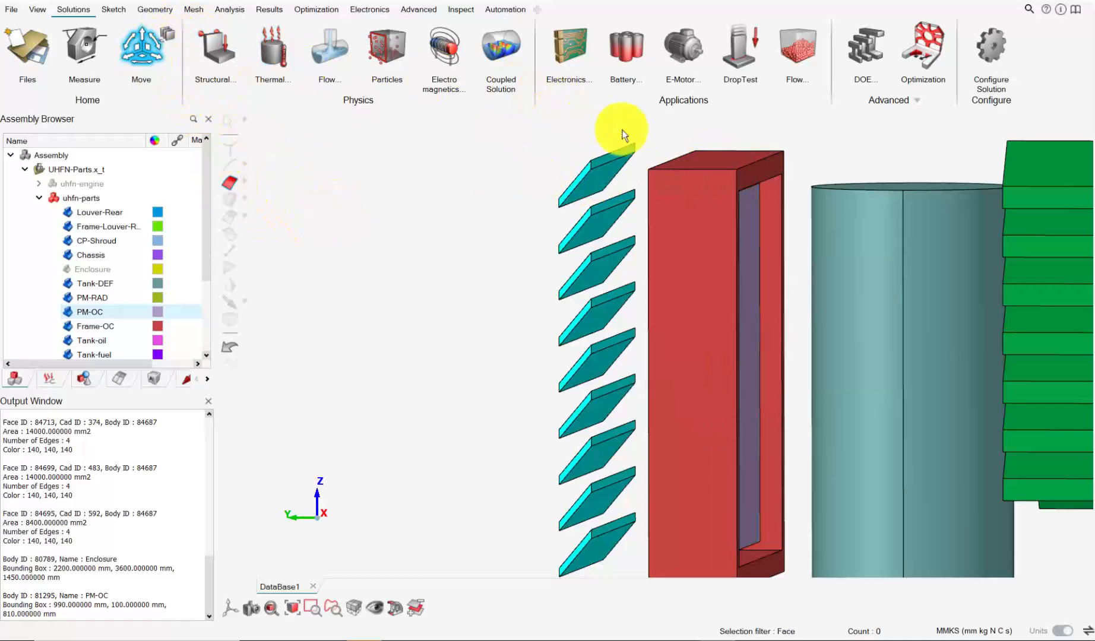
# Offset the top face of PM-OC outward by 20 mm toward the inner wall of Frame-OC.
pyautogui.scroll(5, 736, 196)
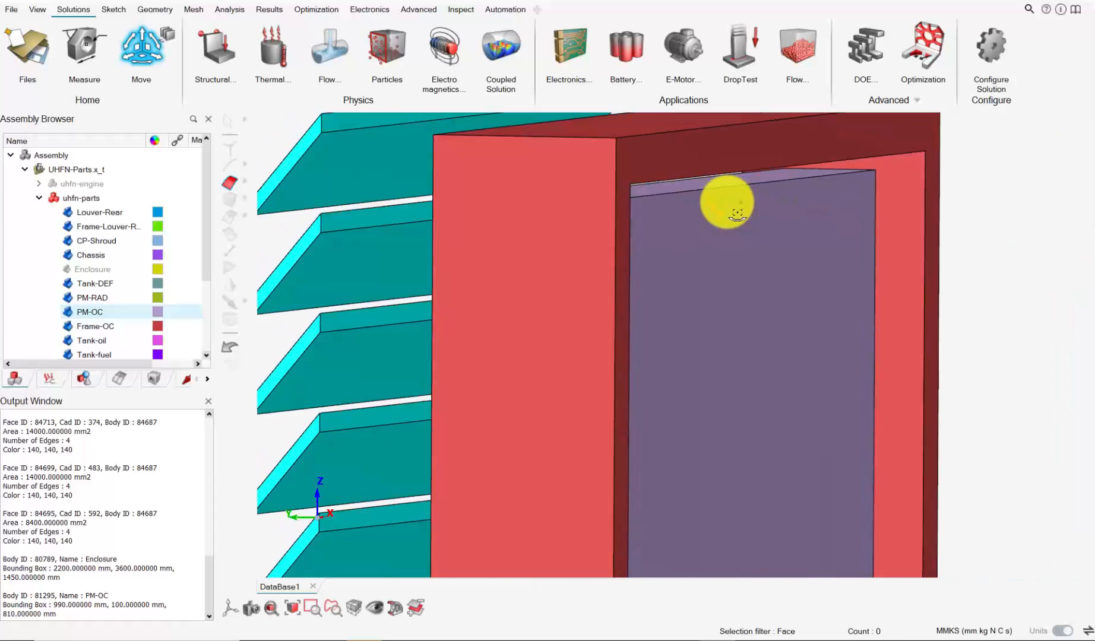
pyautogui.scroll(2, 738, 206)
pyautogui.click(749, 180)
pyautogui.moveTo(765, 221); pyautogui.dragTo(784, 356, button='right')
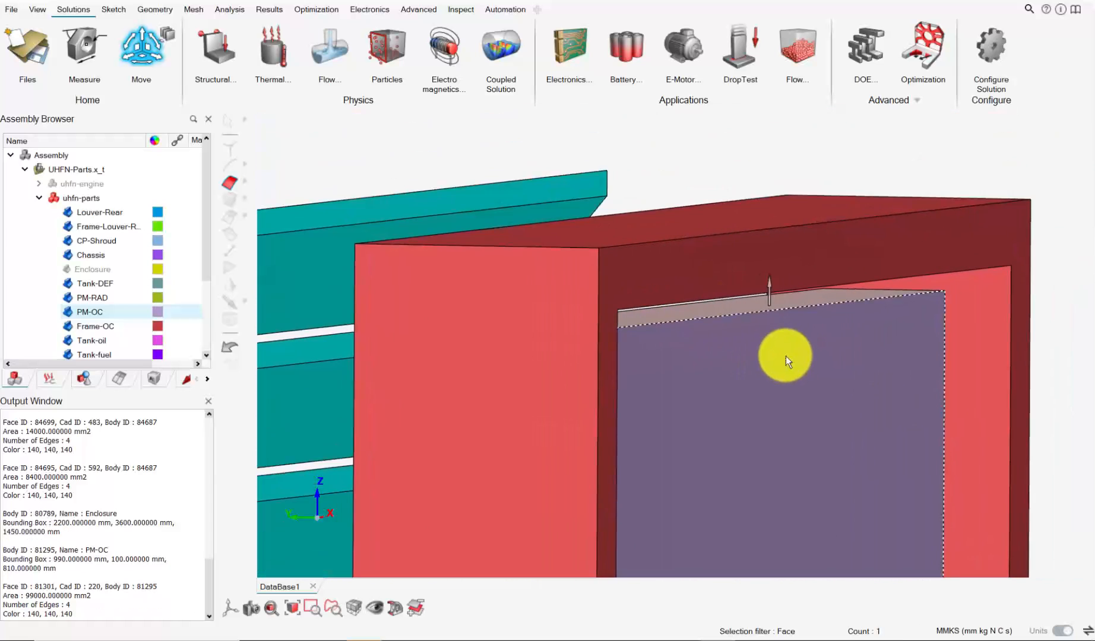
pyautogui.moveTo(785, 355); pyautogui.dragTo(769, 346, button='middle')
pyautogui.click(789, 298)
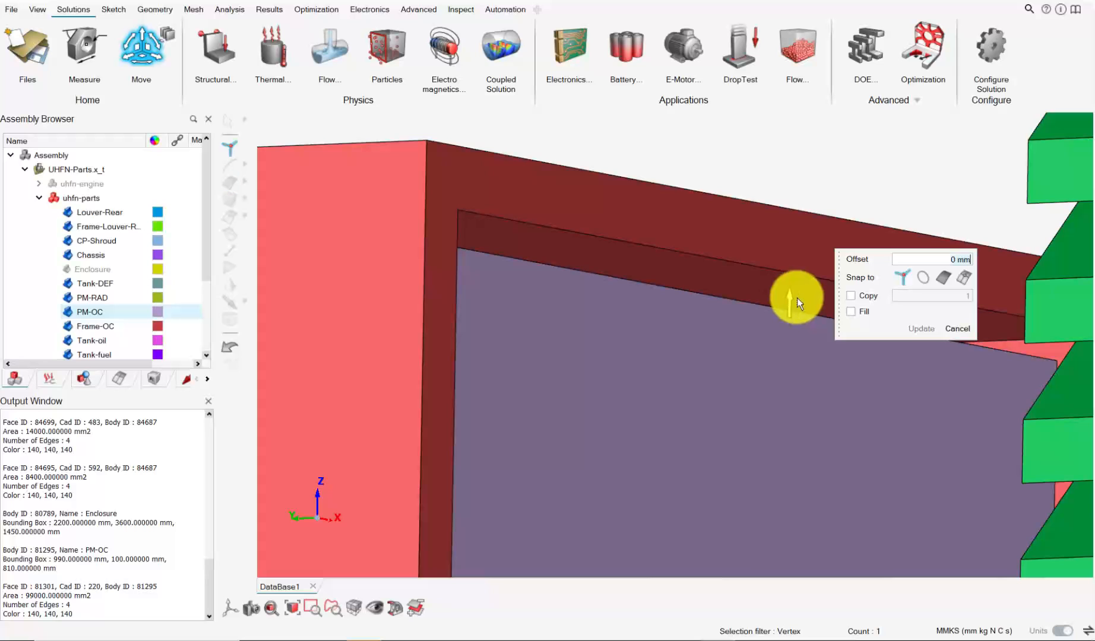
pyautogui.click(767, 291)
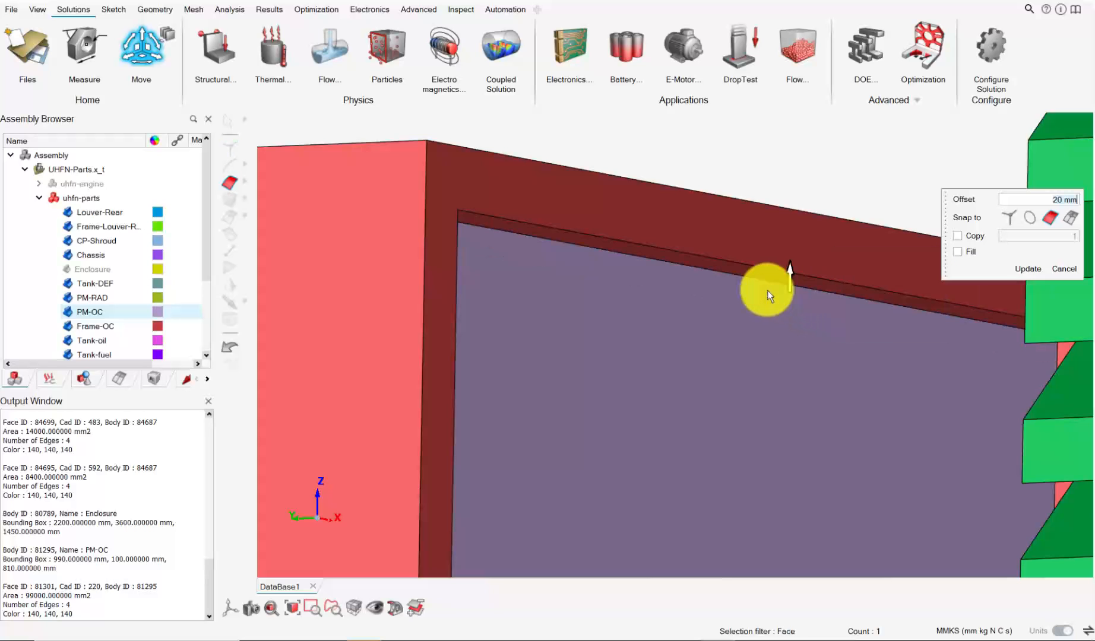
pyautogui.scroll(-2, 767, 290)
pyautogui.moveTo(813, 322); pyautogui.dragTo(695, 337, button='right')
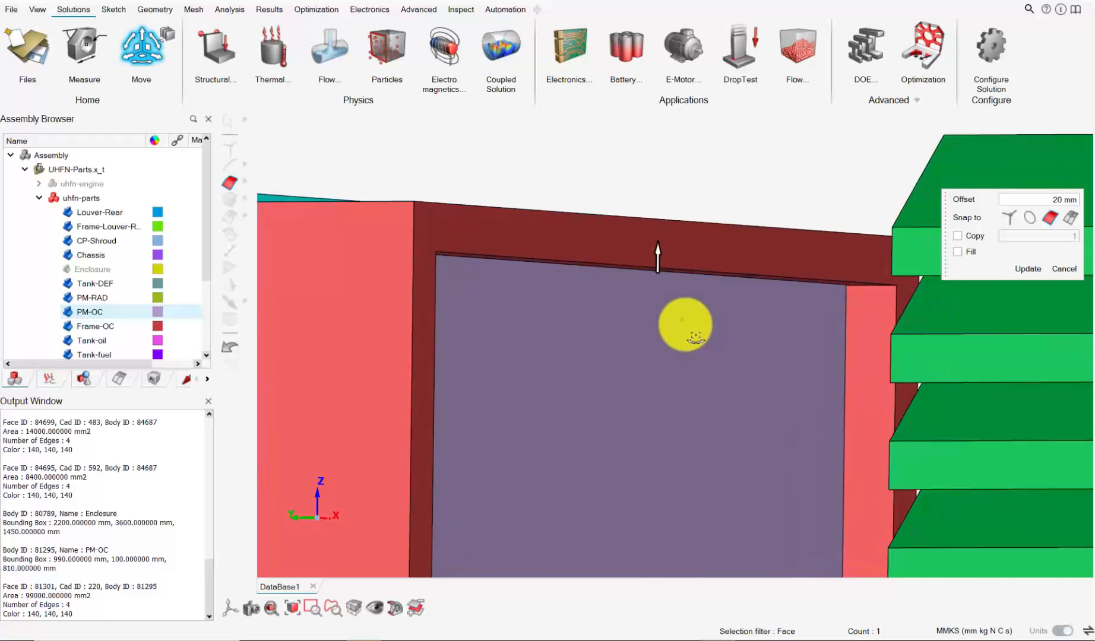
pyautogui.click(1021, 270)
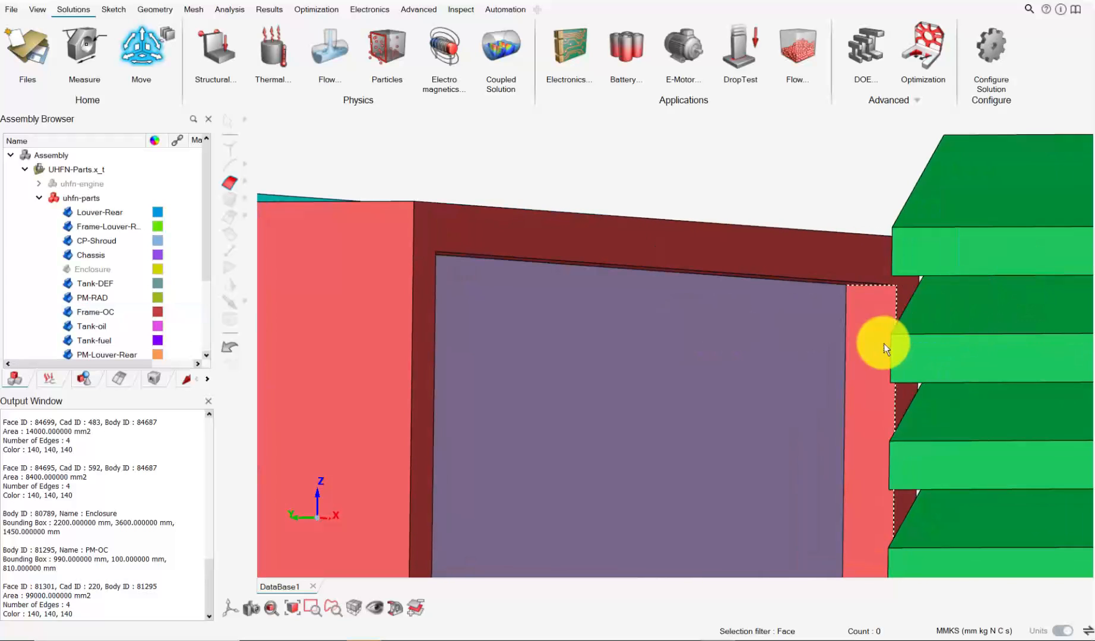
# Offset the -X side face of PM-OC outward by 20 mm toward the inner wall of Frame-OC.
pyautogui.moveTo(883, 343); pyautogui.dragTo(716, 350, button='right')
pyautogui.moveTo(716, 350); pyautogui.dragTo(1055, 371, button='middle')
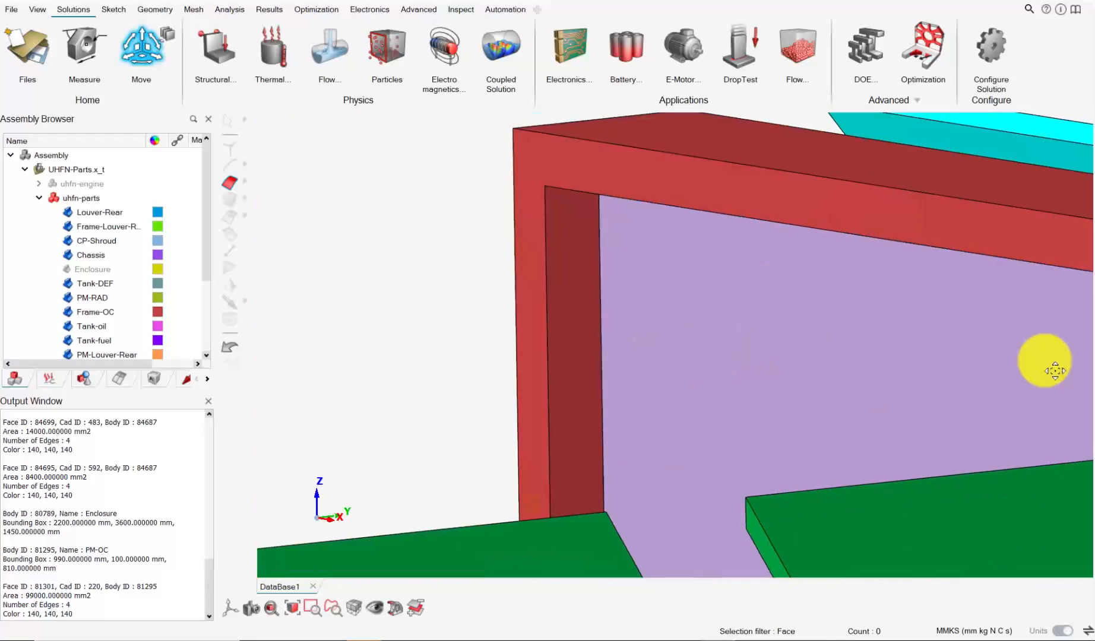
pyautogui.moveTo(1055, 371); pyautogui.dragTo(528, 250, button='right')
pyautogui.click(534, 233)
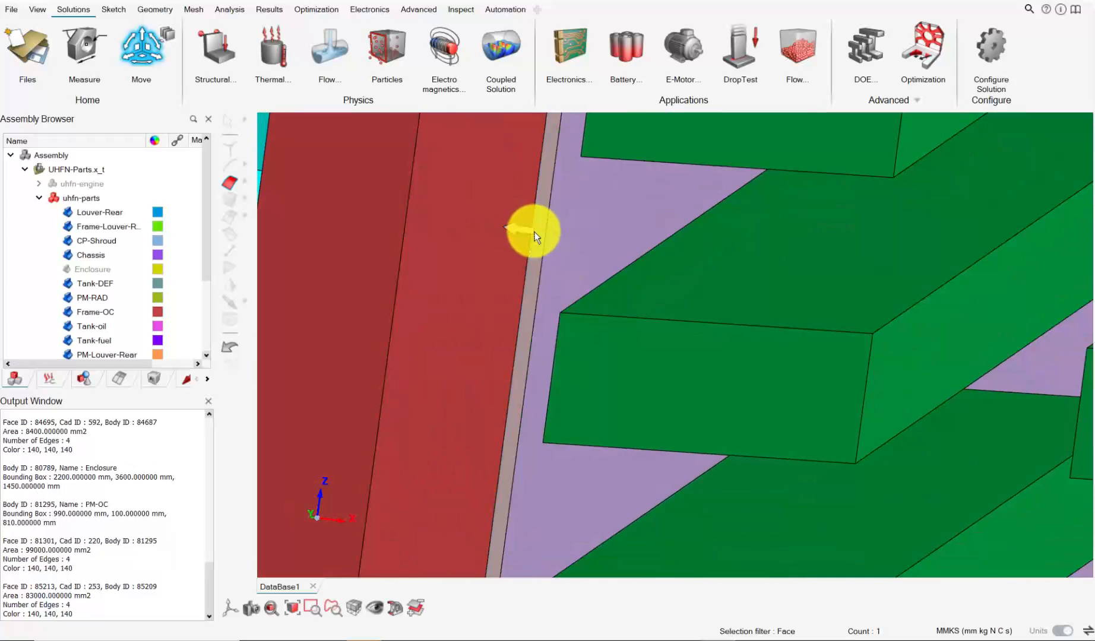
pyautogui.click(507, 228)
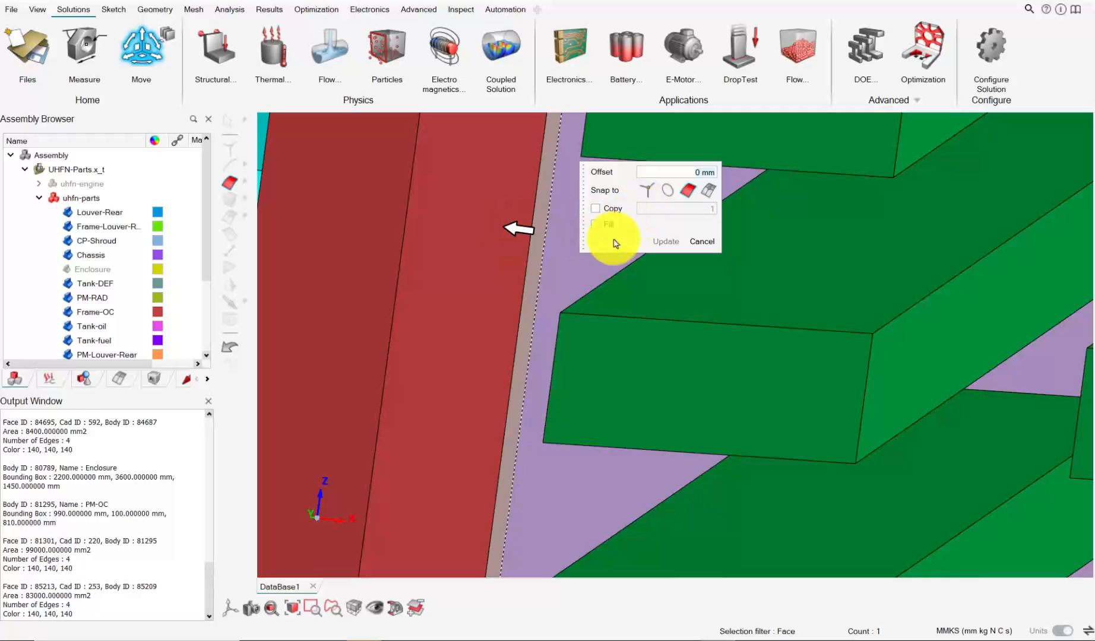
pyautogui.moveTo(551, 245); pyautogui.dragTo(464, 254, button='right')
pyautogui.write('20')
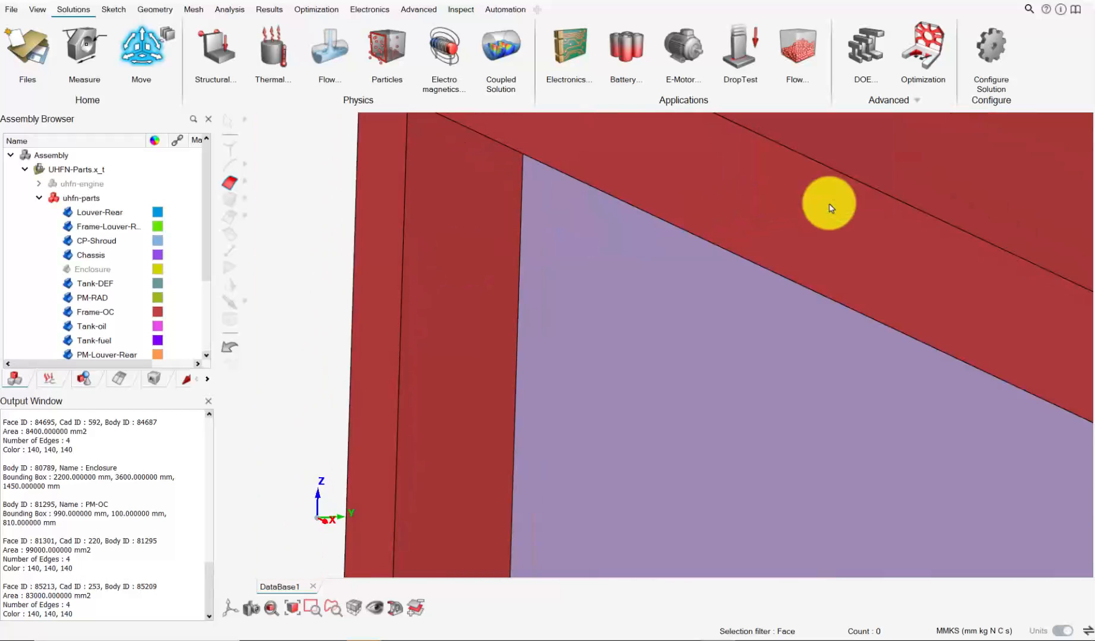
# Hide the CP-Shroud, CP-Frame and PM-RAD bodies to expose the other side of the oil cooler.
pyautogui.scroll(-5, 776, 310)
pyautogui.moveTo(883, 400); pyautogui.dragTo(647, 256, button='middle')
pyautogui.moveTo(648, 257); pyautogui.dragTo(691, 259, button='right')
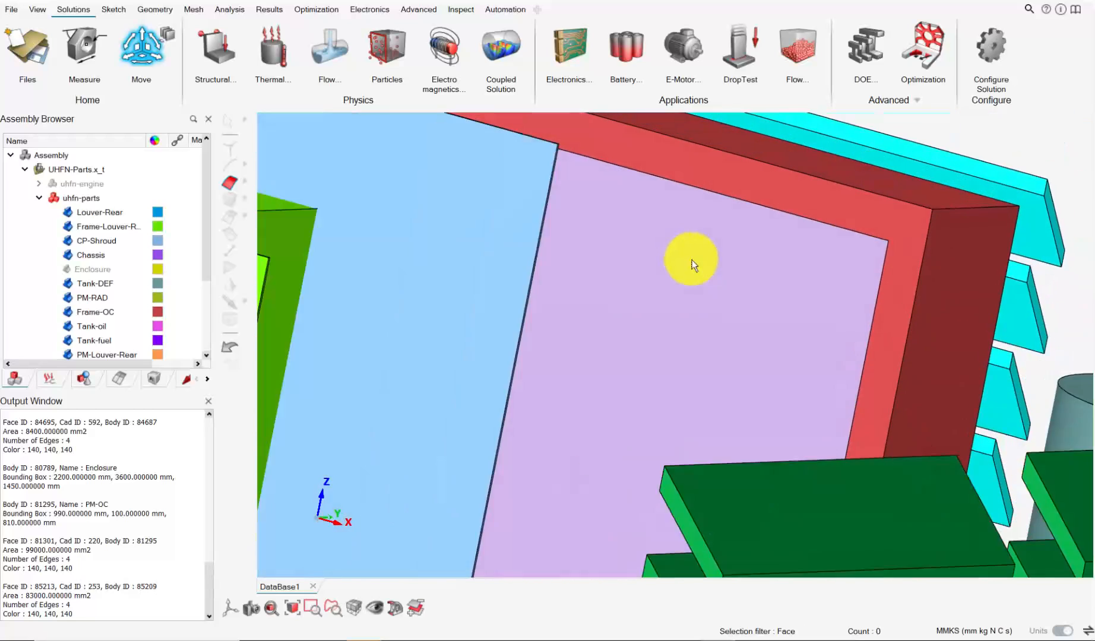
pyautogui.scroll(-3, 692, 264)
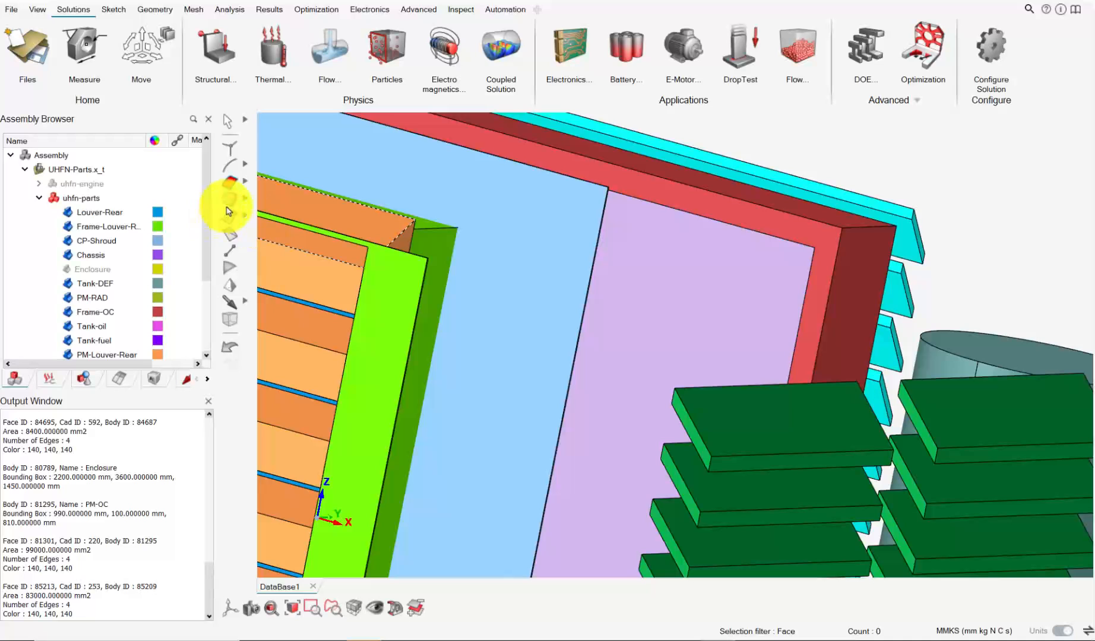
pyautogui.moveTo(552, 248); pyautogui.dragTo(541, 270, button='right')
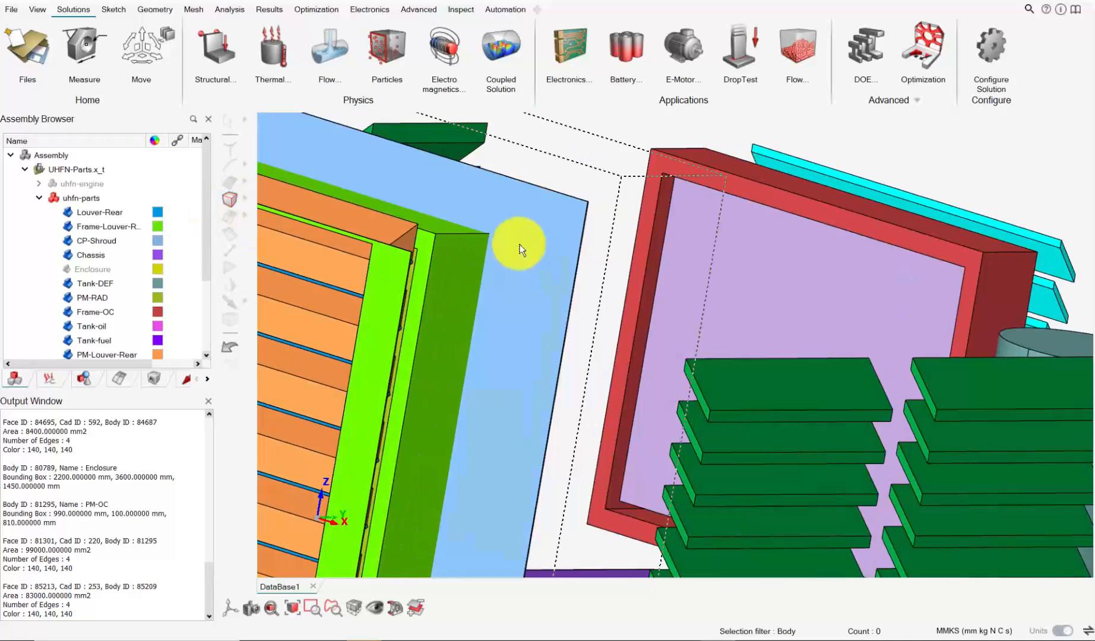
pyautogui.click(519, 249)
pyautogui.press('h')
pyautogui.click(468, 248)
pyautogui.press('h')
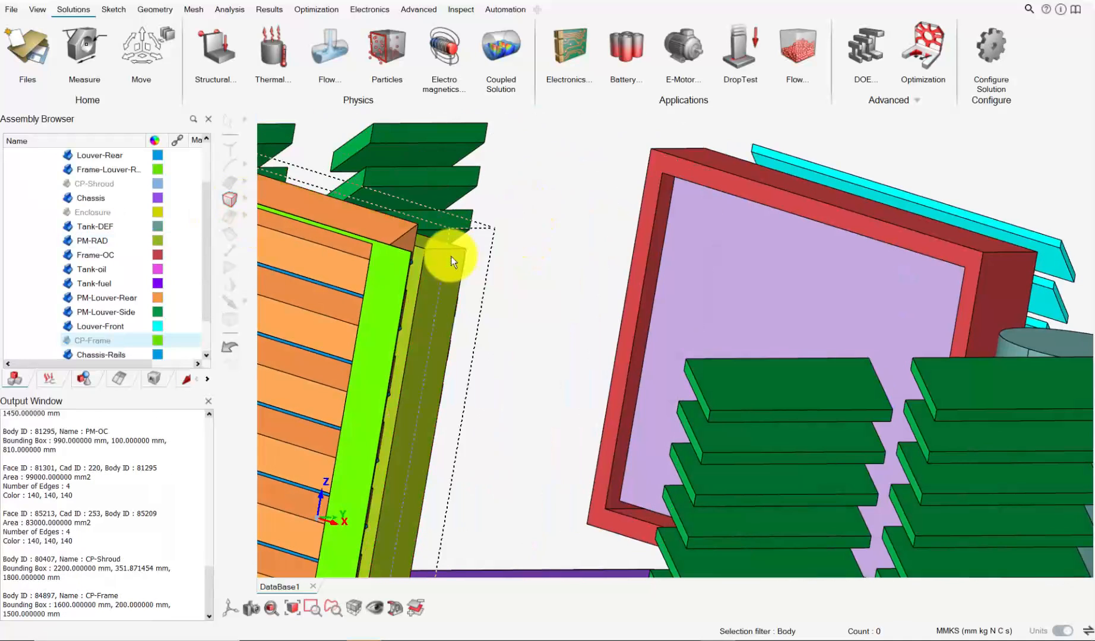
pyautogui.click(452, 266)
pyautogui.press('h')
# Offset the +X side face of PM-OC outward by 20 mm toward the inner wall of Frame-OC.
pyautogui.scroll(3, 889, 290)
pyautogui.scroll(2, 887, 285)
pyautogui.moveTo(980, 279); pyautogui.dragTo(638, 239, button='middle')
pyautogui.scroll(3, 582, 230)
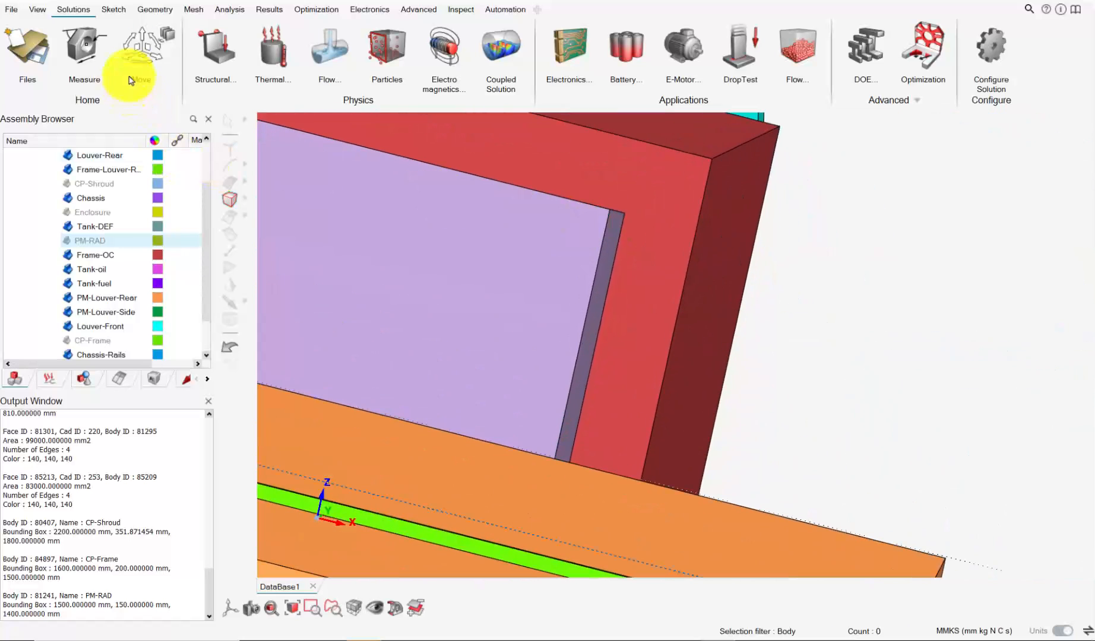
pyautogui.click(615, 276)
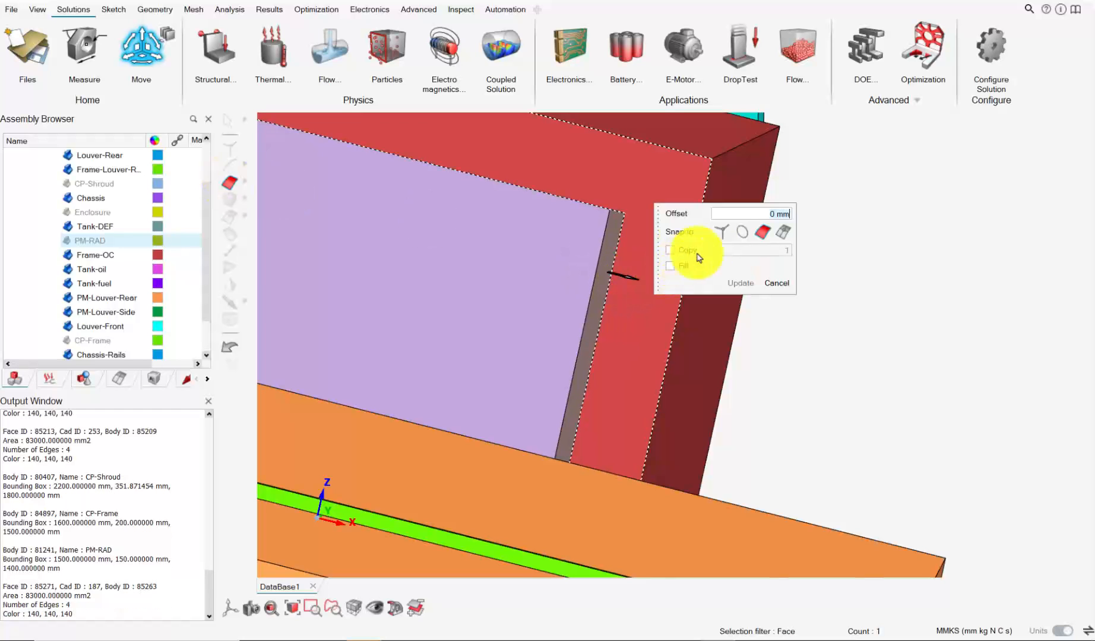
pyautogui.moveTo(706, 315); pyautogui.dragTo(620, 313, button='middle')
pyautogui.click(578, 311)
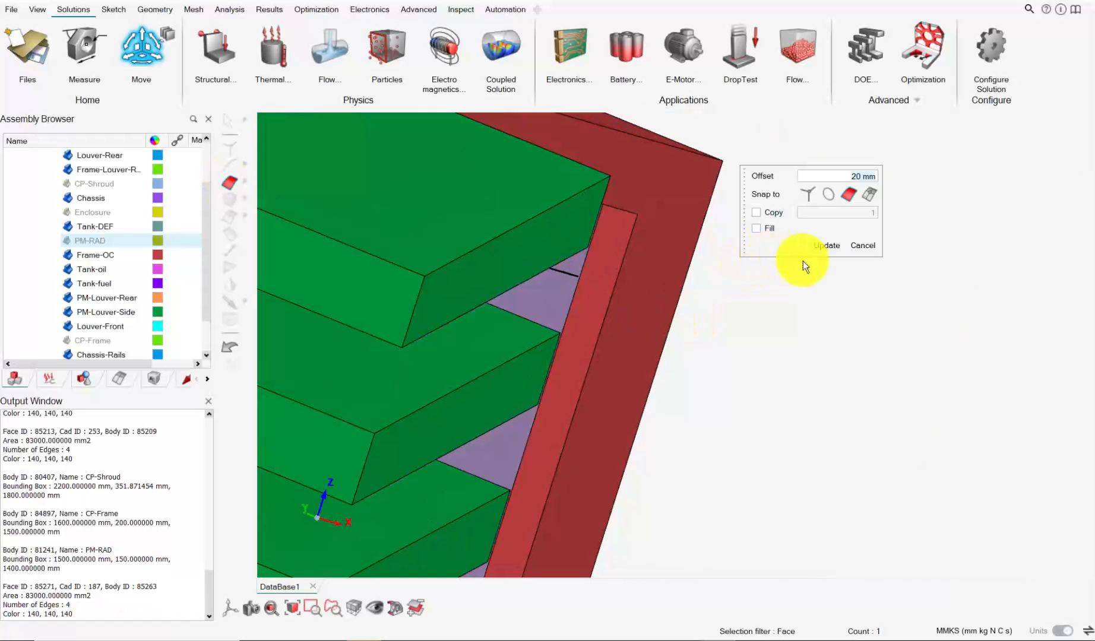
# Offset the bottom face of PM-OC downward by 20 mm toward the lower wall of Frame-OC.
pyautogui.scroll(-5, 688, 350)
pyautogui.moveTo(682, 359); pyautogui.dragTo(925, 166, button='right')
pyautogui.scroll(-2, 638, 389)
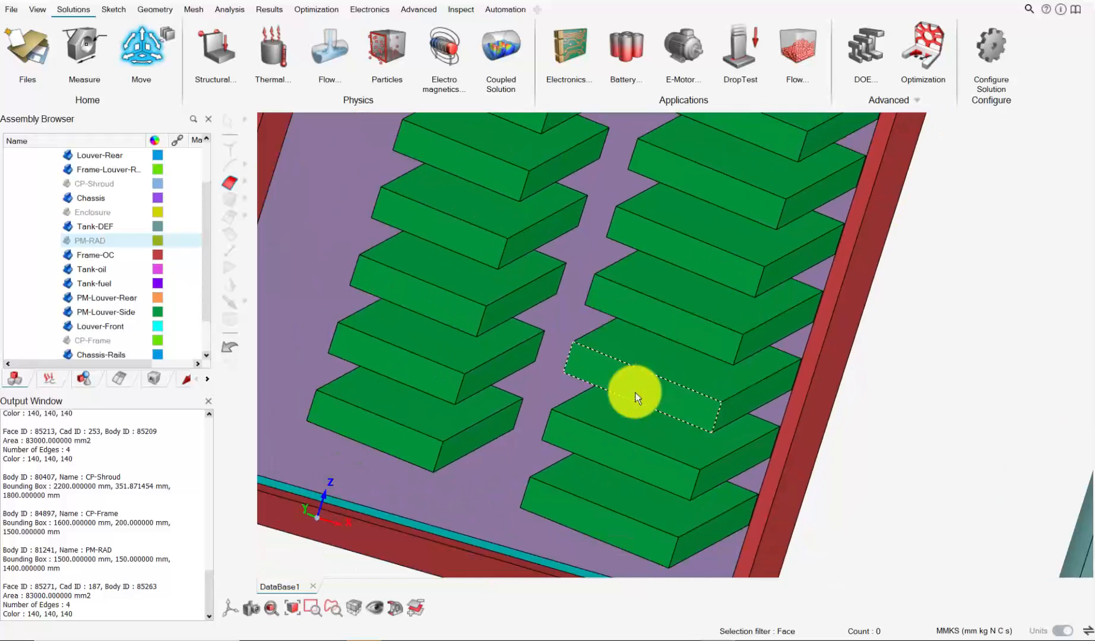
pyautogui.moveTo(635, 394); pyautogui.dragTo(763, 324, button='right')
pyautogui.scroll(2, 504, 459)
pyautogui.scroll(5, 442, 443)
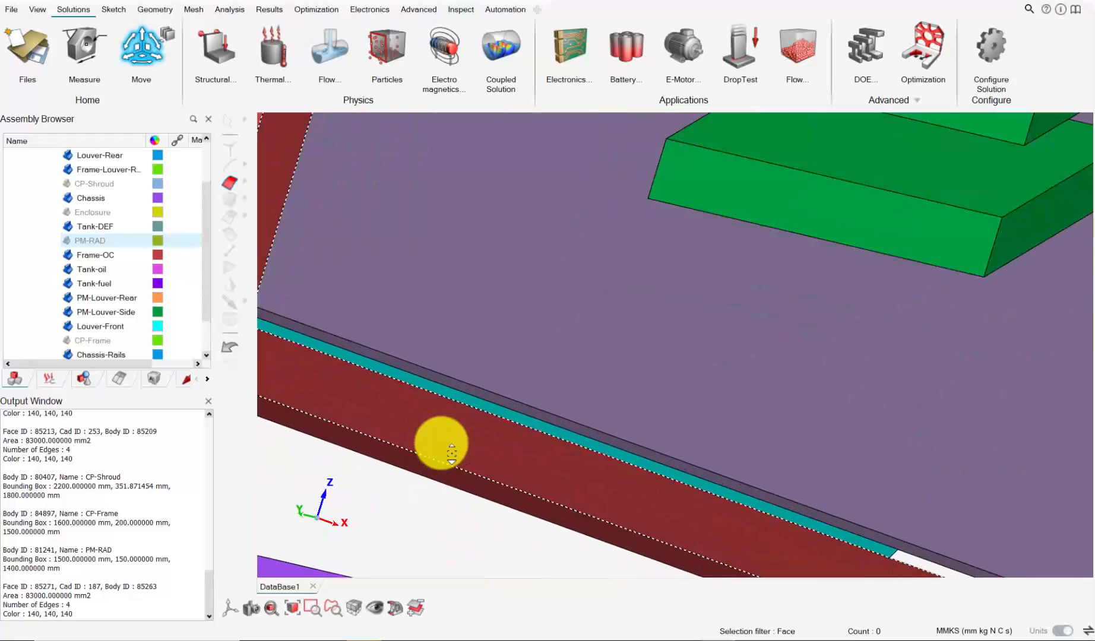
pyautogui.scroll(1, 442, 442)
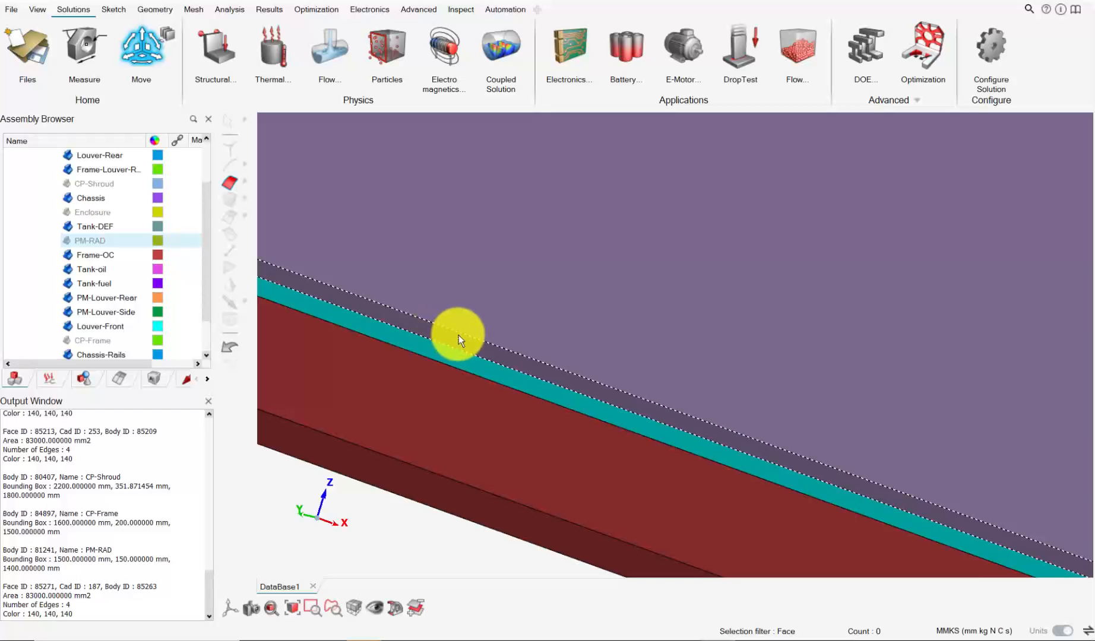
pyautogui.click(458, 334)
pyautogui.click(453, 353)
pyautogui.moveTo(549, 382); pyautogui.dragTo(549, 425, button='middle')
pyautogui.click(466, 368)
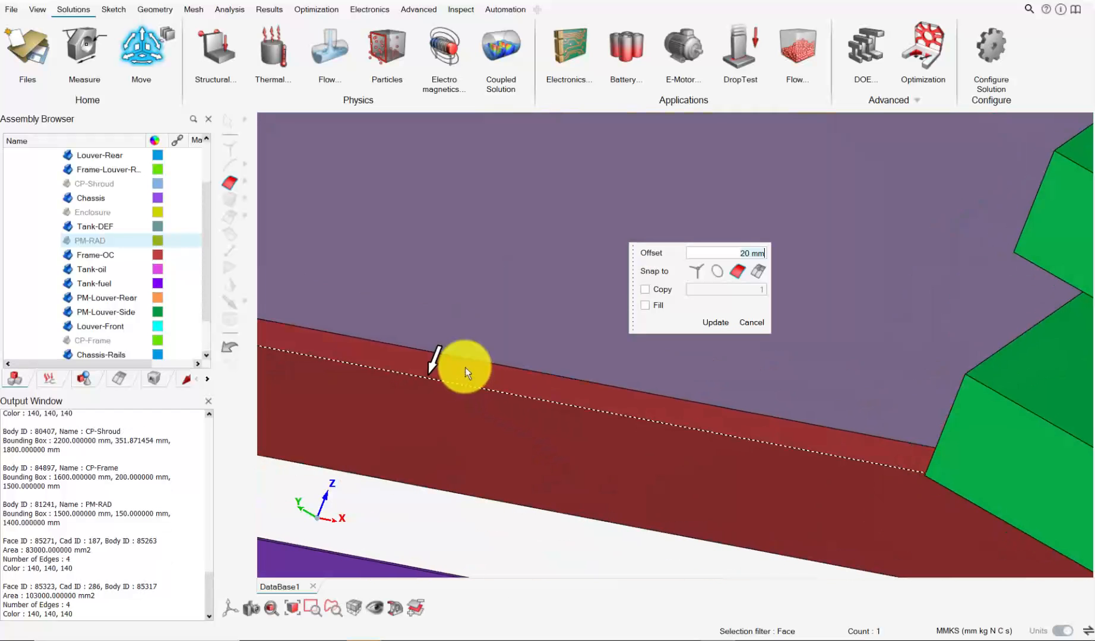
pyautogui.click(703, 325)
# Redisplay all bodies of the uhfn-parts group and show the assembly in isometric view.
pyautogui.moveTo(725, 329); pyautogui.dragTo(514, 300, button='middle')
pyautogui.scroll(2, 80, 270)
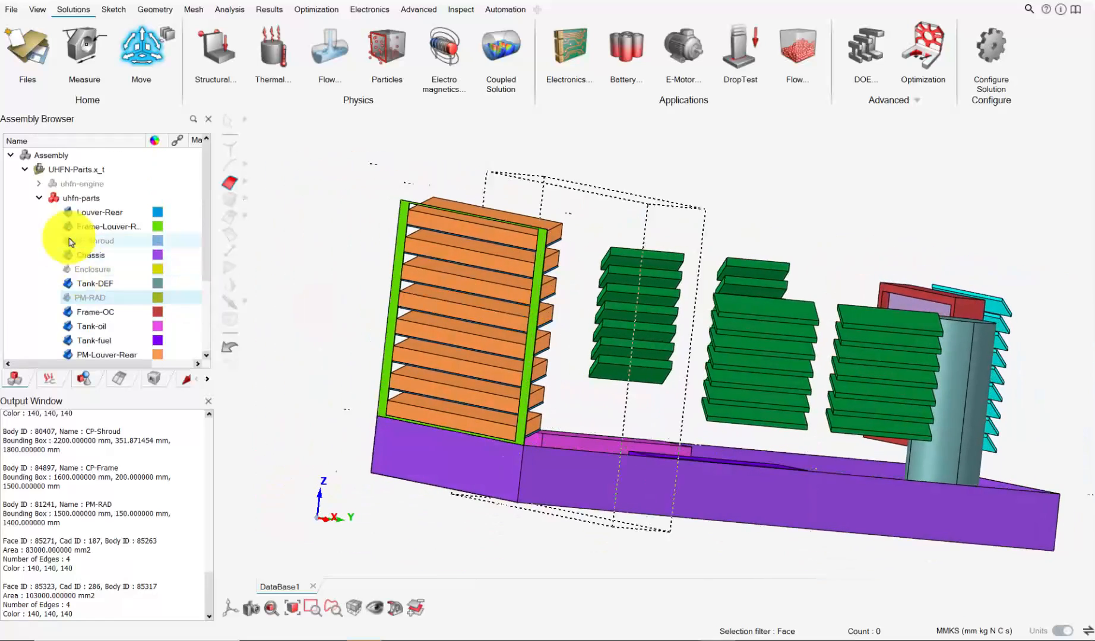
pyautogui.click(54, 198)
pyautogui.moveTo(631, 324); pyautogui.dragTo(653, 336, button='middle')
pyautogui.click(229, 608)
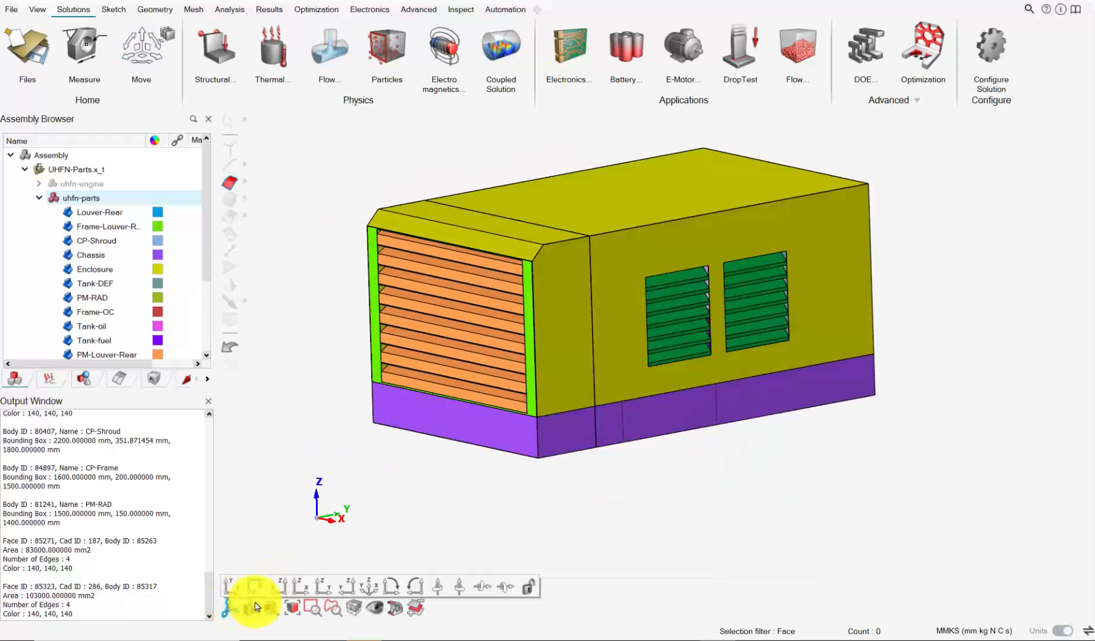
pyautogui.click(377, 588)
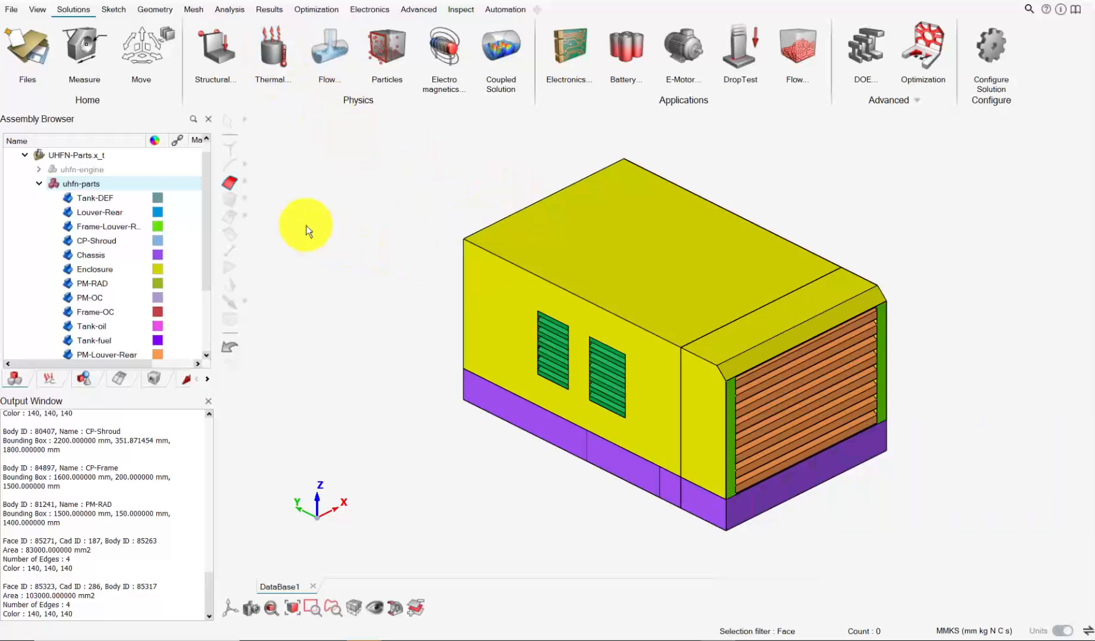
# Hide the Enclosure body to expose the internal parts.
pyautogui.click(237, 202)
pyautogui.click(559, 253)
pyautogui.rightClick(559, 252)
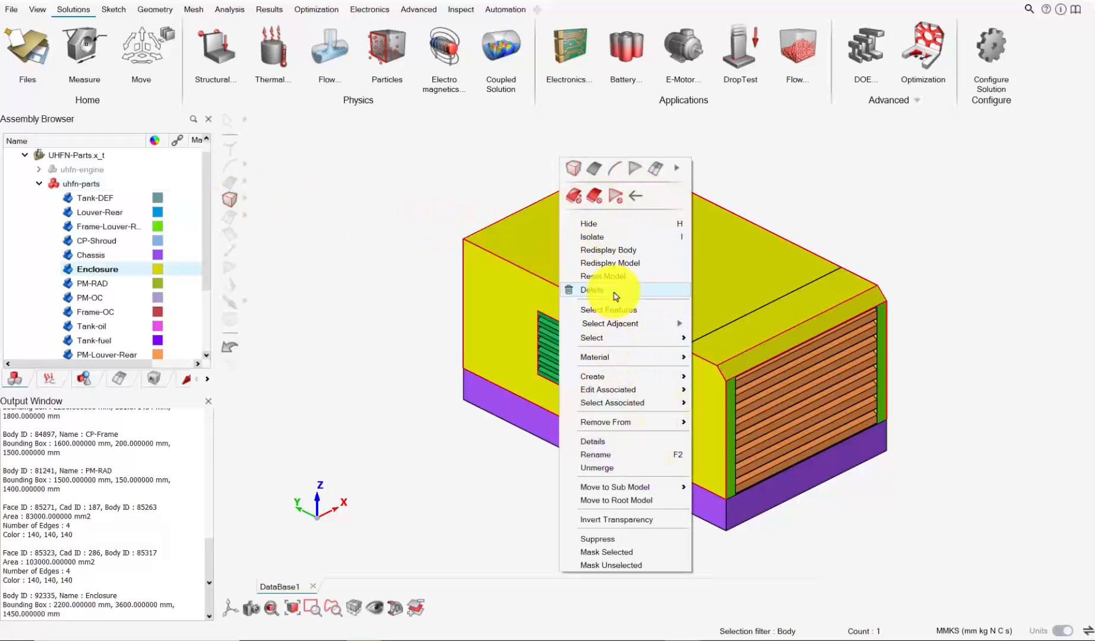
pyautogui.click(600, 224)
# Isolate the PM-OC and PM-RAD bodies so only the two heat exchangers are displayed.
pyautogui.scroll(5, 516, 287)
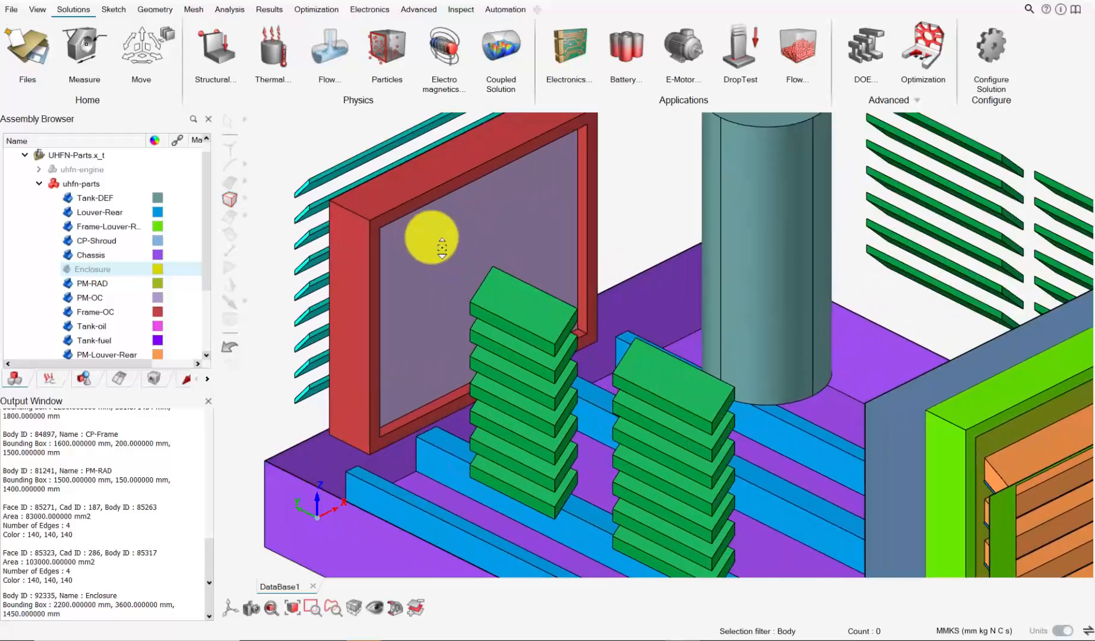
pyautogui.scroll(5, 628, 332)
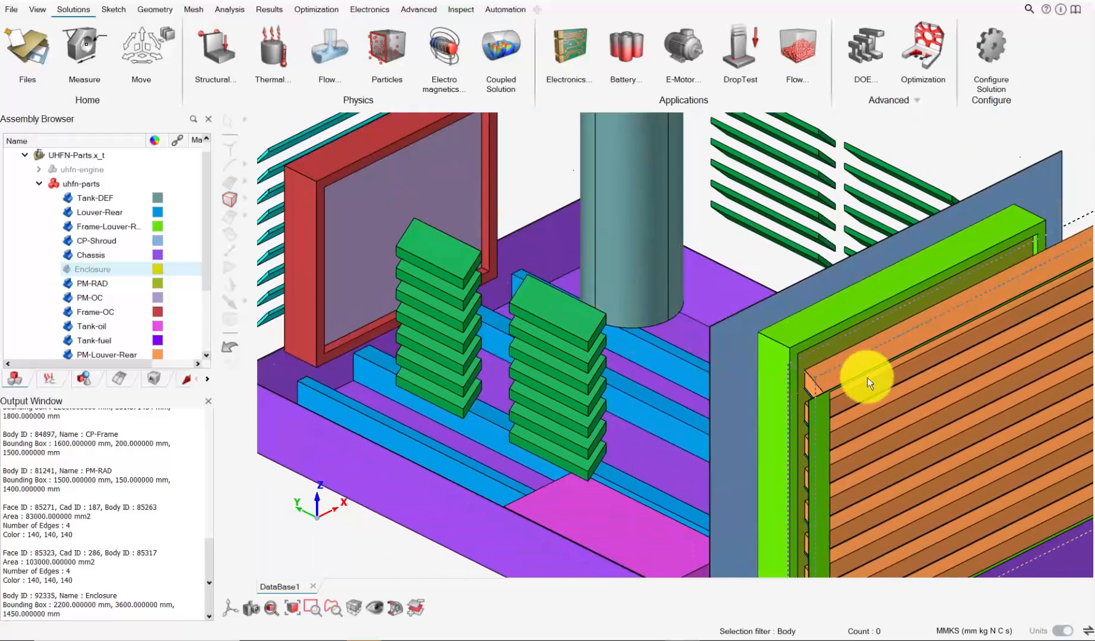
pyautogui.scroll(-1, 612, 264)
pyautogui.moveTo(539, 261); pyautogui.dragTo(571, 273, button='right')
pyautogui.click(455, 224)
pyautogui.keyDown('ctrl'); pyautogui.click(908, 328); pyautogui.keyUp('ctrl')
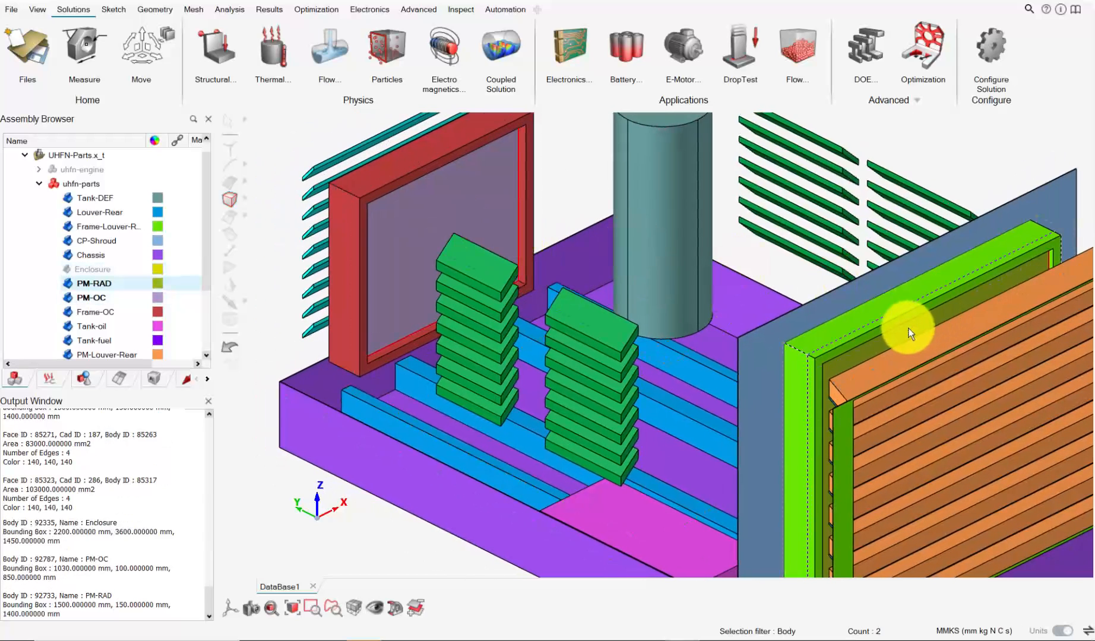
pyautogui.rightClick(909, 328)
pyautogui.click(946, 316)
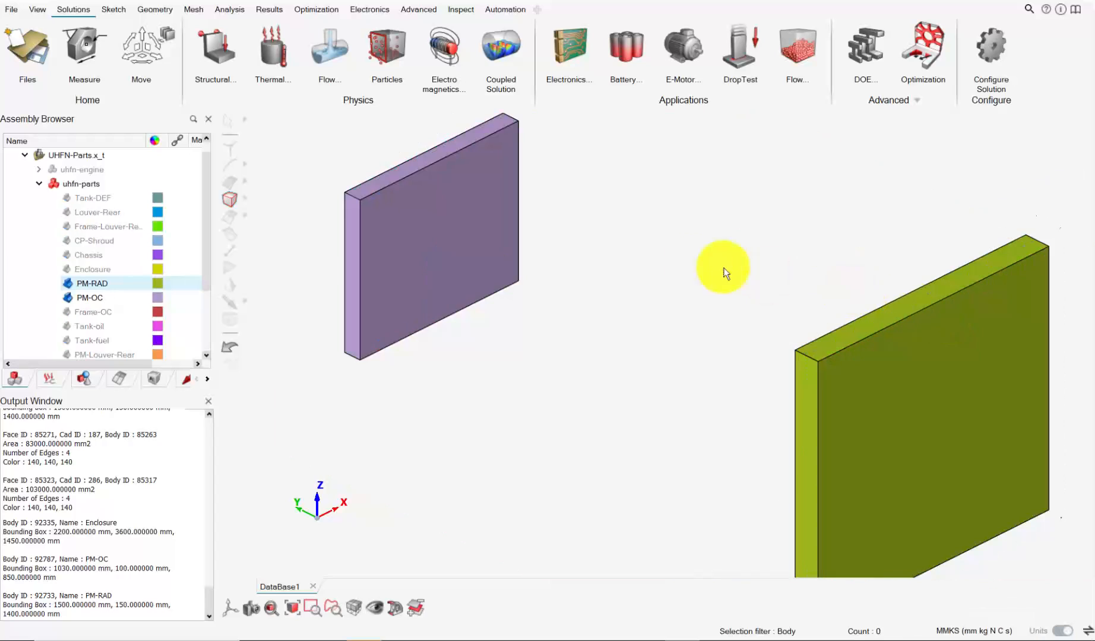
# Create a face mesh control hx_7mm on all PM-OC and PM-RAD faces with 7 mm average size and 25 deg maximum angle, independent of global parameters.
pyautogui.click(195, 10)
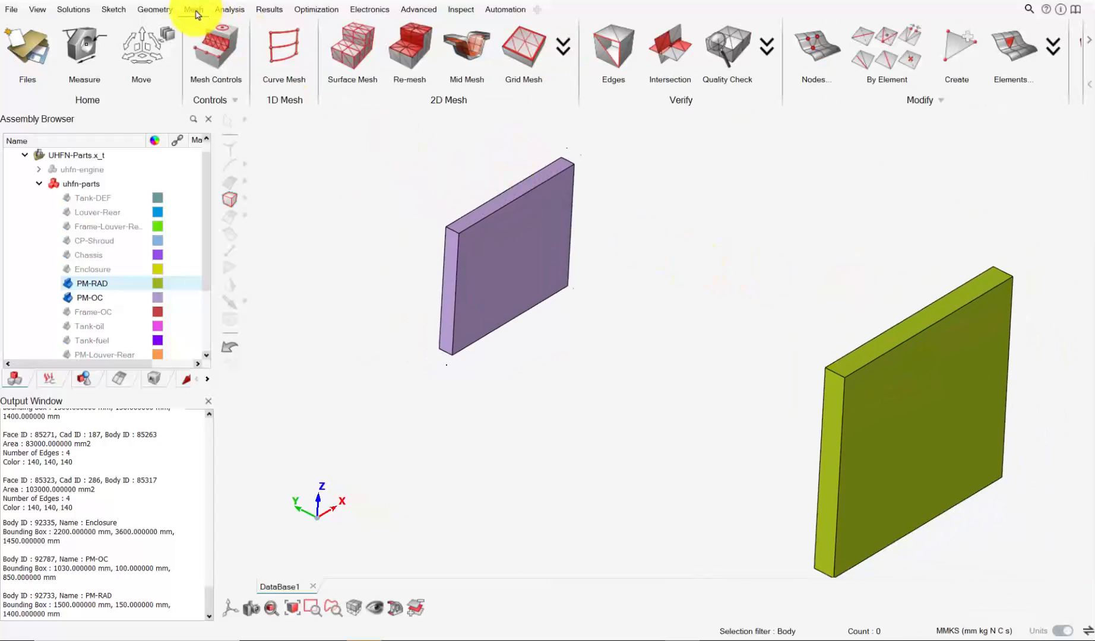
pyautogui.click(215, 56)
pyautogui.click(237, 293)
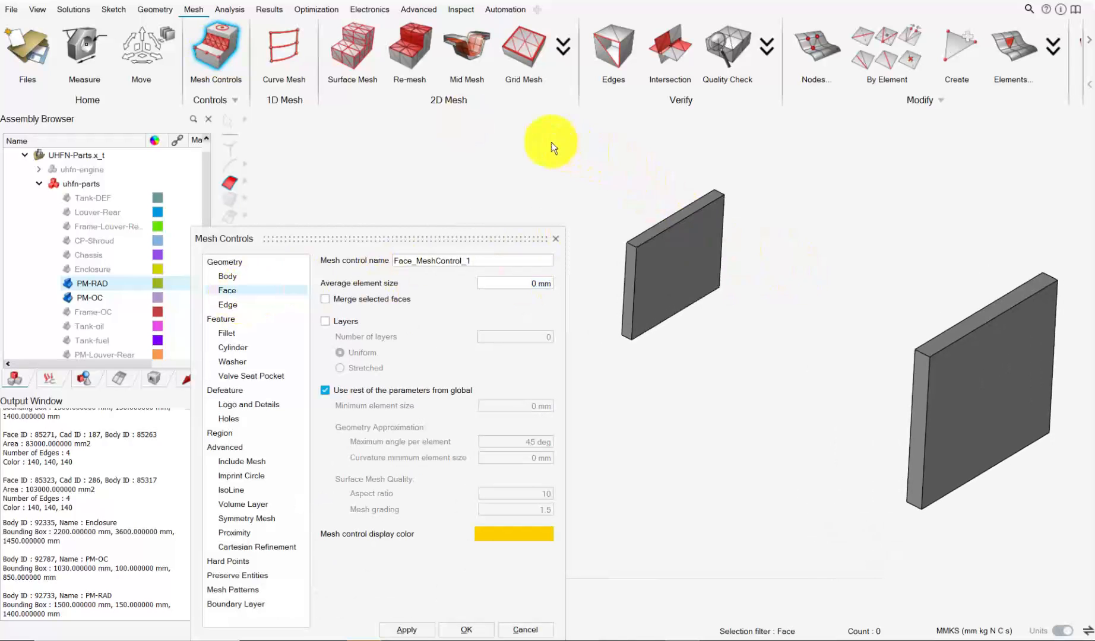
pyautogui.moveTo(550, 141); pyautogui.dragTo(1084, 571)
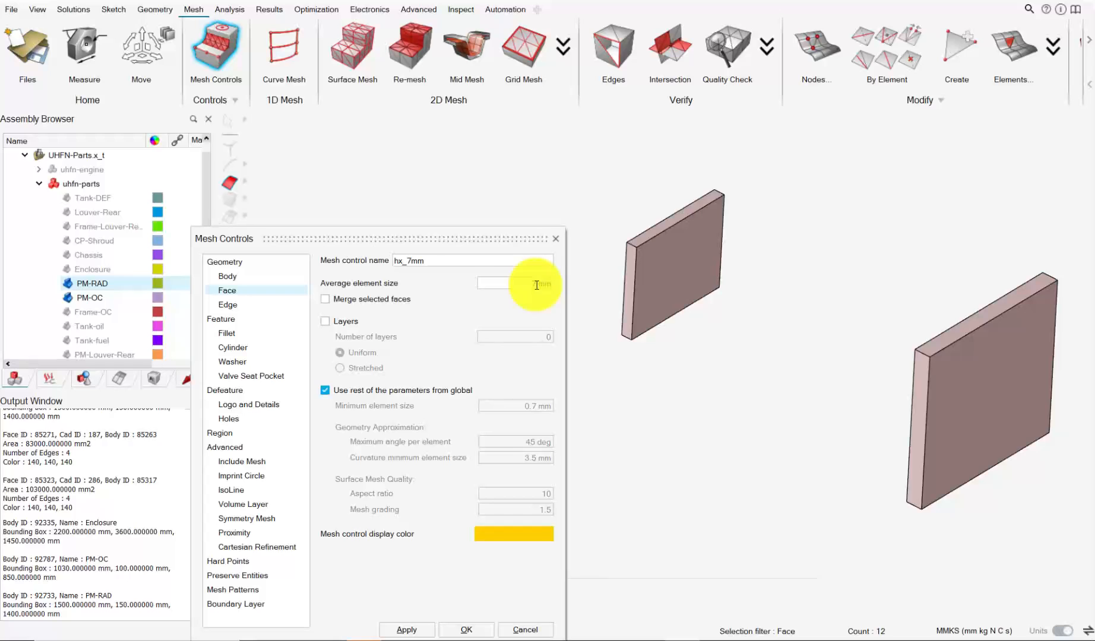
pyautogui.write('7')
pyautogui.click(427, 390)
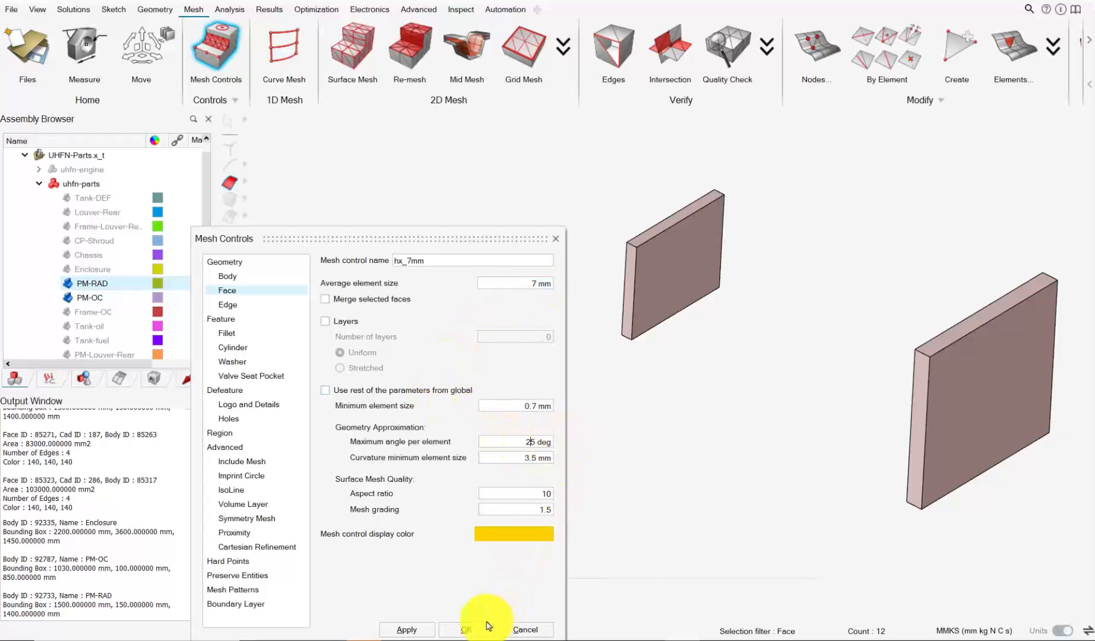
pyautogui.click(467, 629)
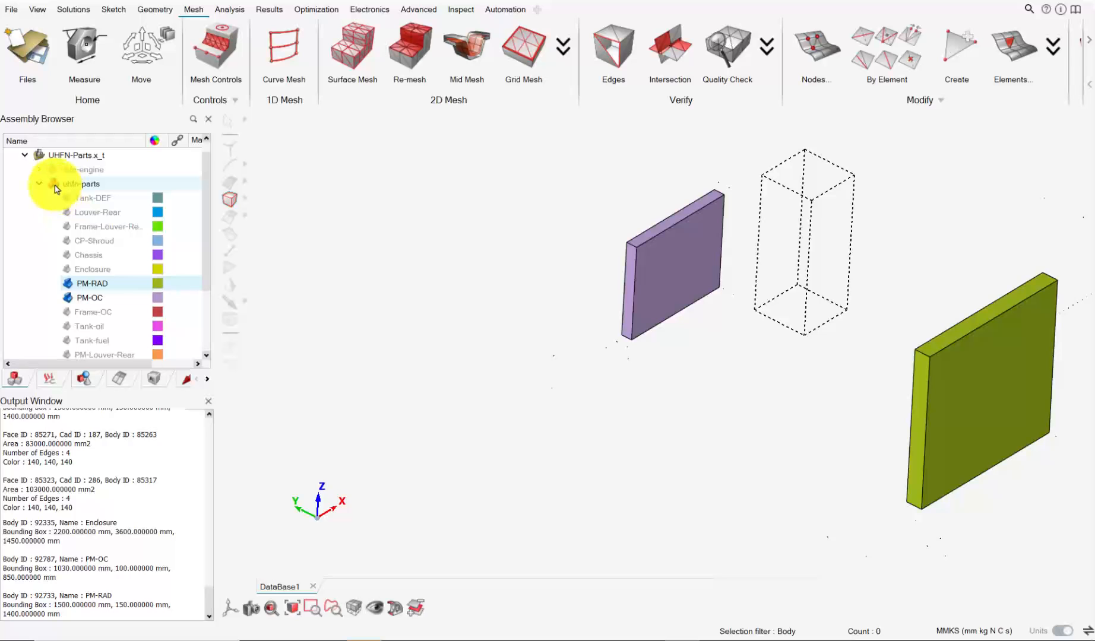
# Display the CP-Shroud body, hide PM-RAD and PM-OC, and bring the shroud's circular opening into close view.
pyautogui.click(58, 240)
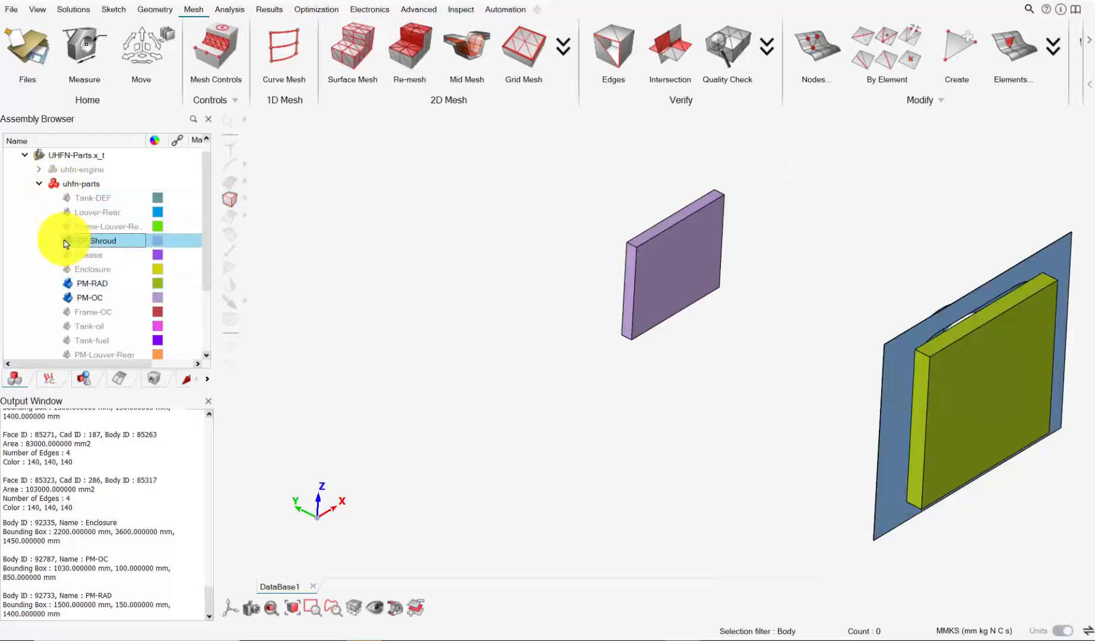
pyautogui.click(66, 286)
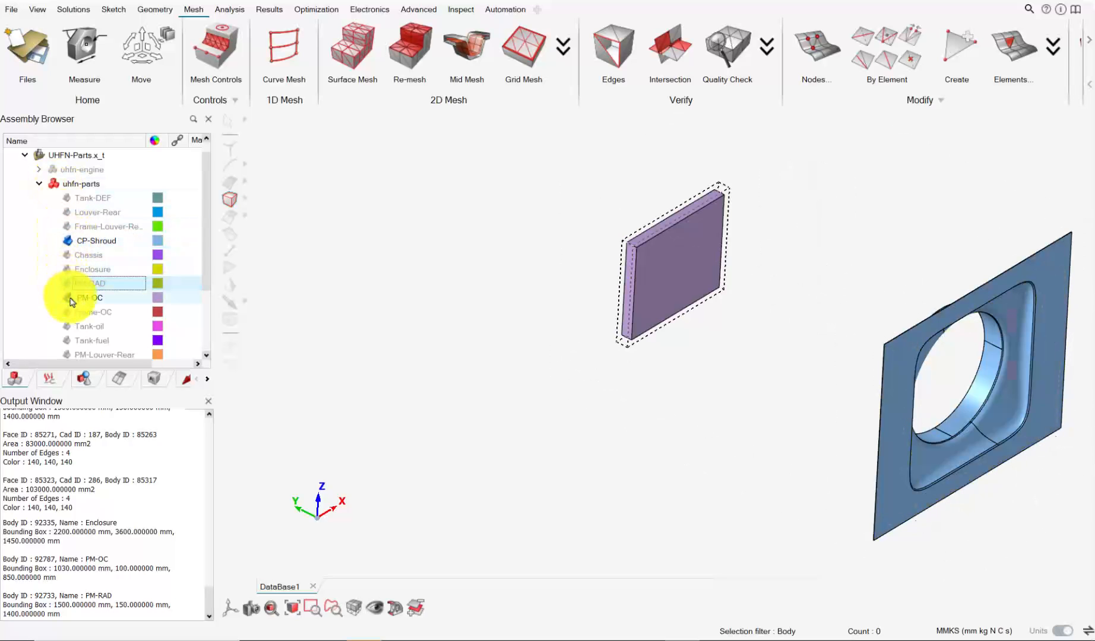
pyautogui.click(70, 298)
pyautogui.moveTo(908, 398); pyautogui.dragTo(1076, 433, button='middle')
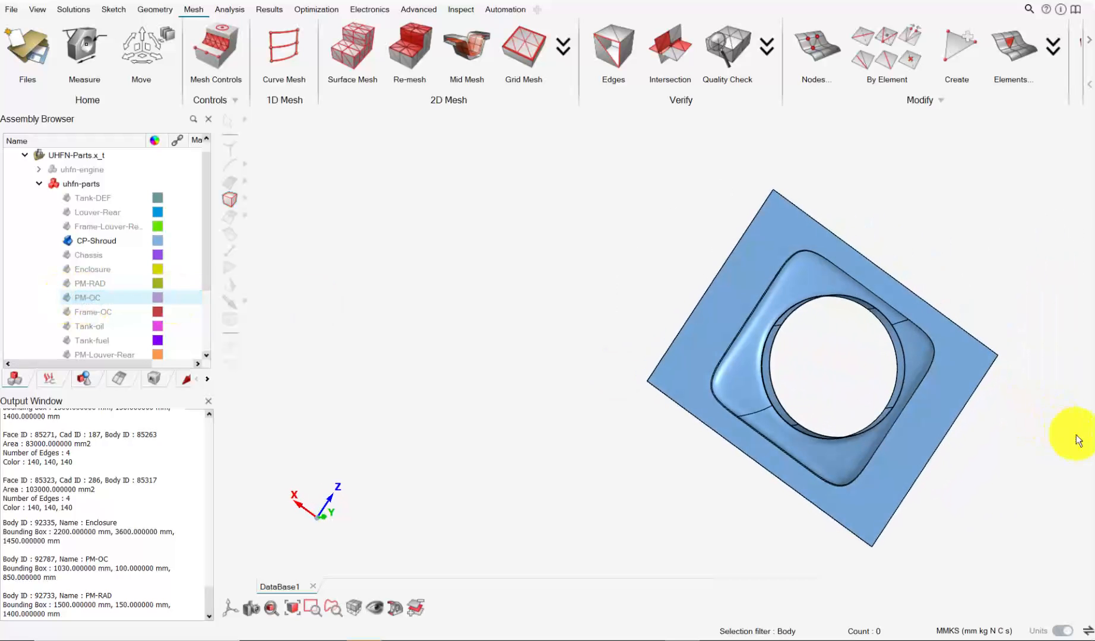
pyautogui.scroll(2, 796, 306)
pyautogui.scroll(2, 796, 305)
pyautogui.moveTo(867, 312); pyautogui.dragTo(703, 247, button='middle')
pyautogui.scroll(2, 724, 186)
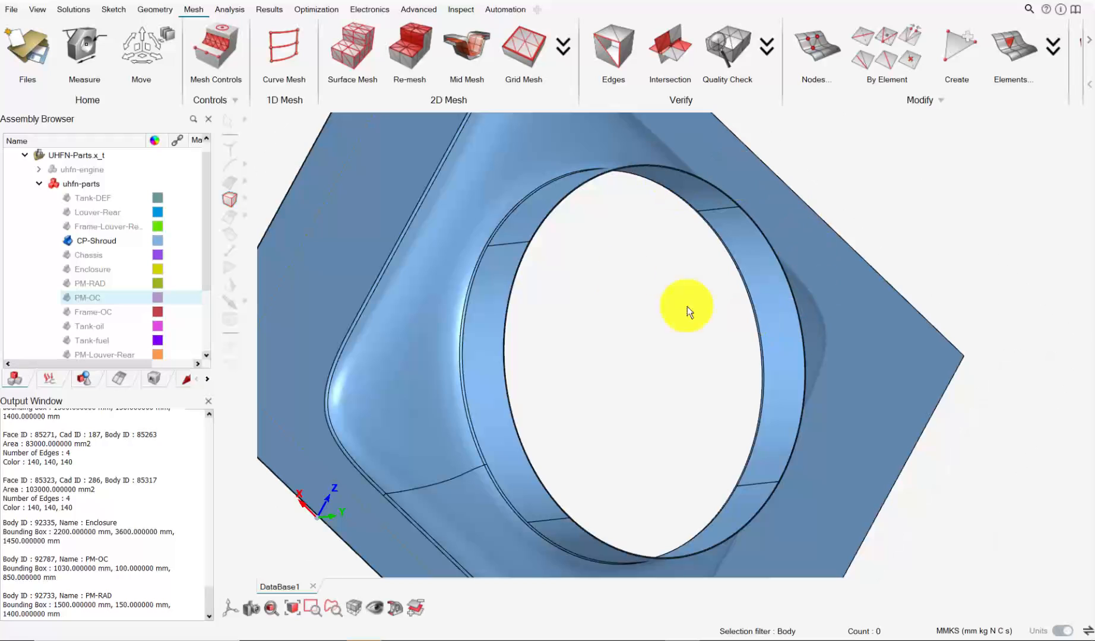
# Display CP-Fan to examine how it sits inside the shroud opening, and hide it again.
pyautogui.scroll(-2, 110, 301)
pyautogui.click(53, 340)
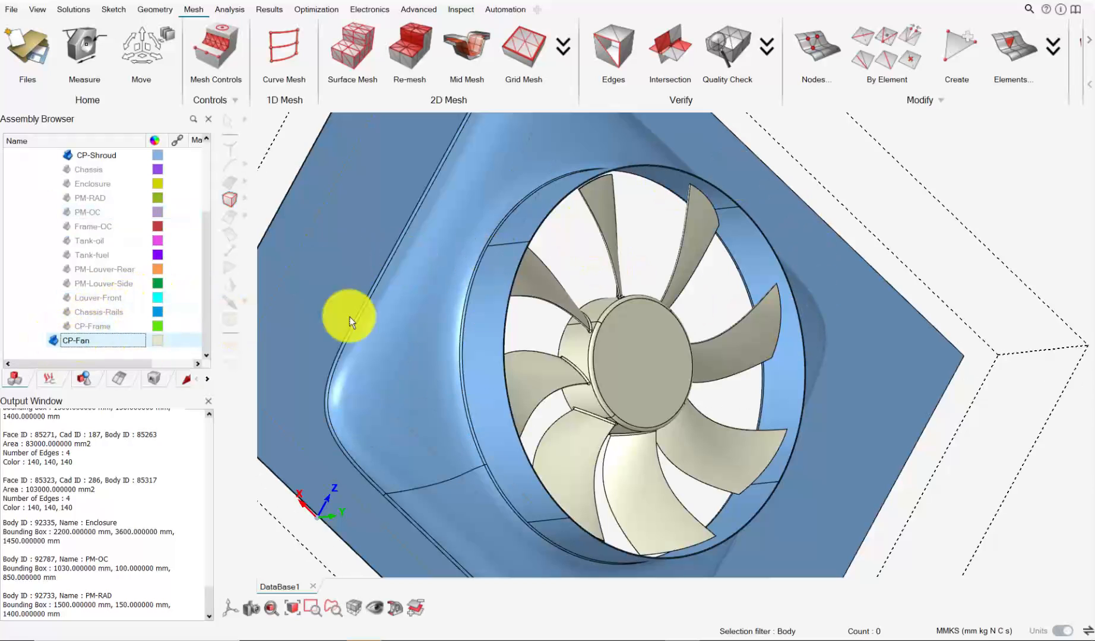
pyautogui.click(70, 343)
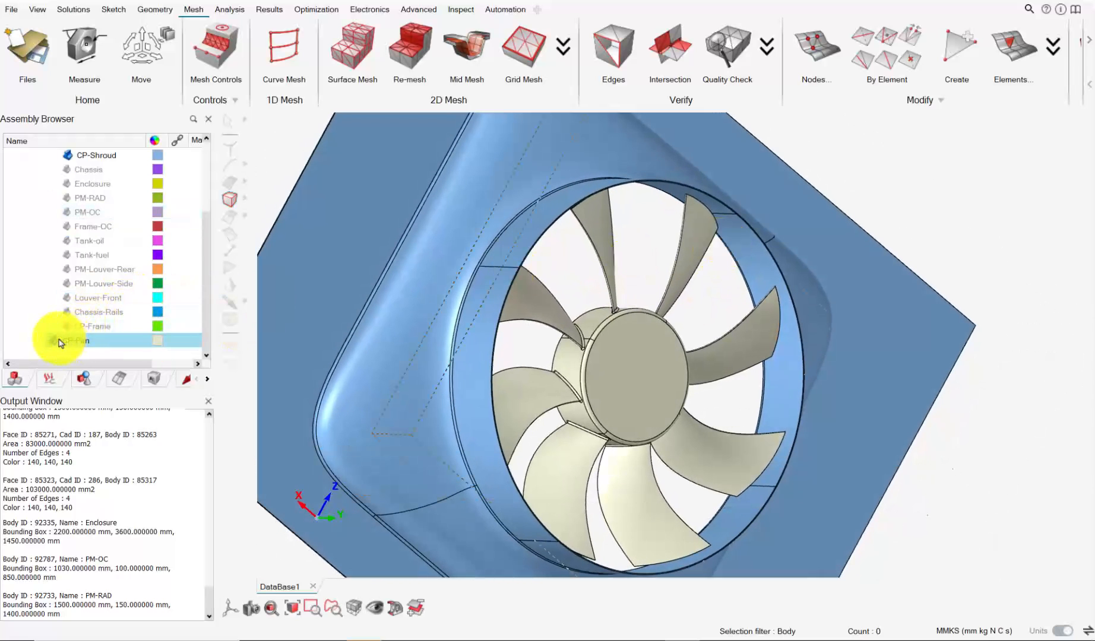
pyautogui.click(59, 343)
pyautogui.scroll(2, 530, 235)
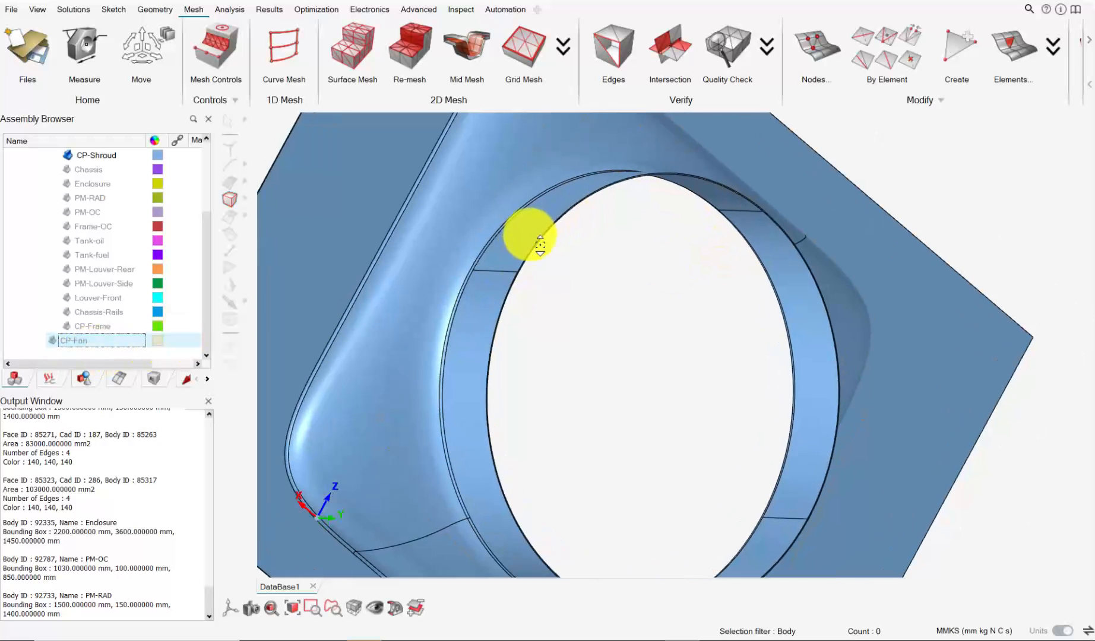
# Select the inner and outer cylindrical faces of the CP-Shroud ring around the fan opening using the cylinder face filter.
pyautogui.moveTo(525, 259); pyautogui.dragTo(568, 240, button='middle')
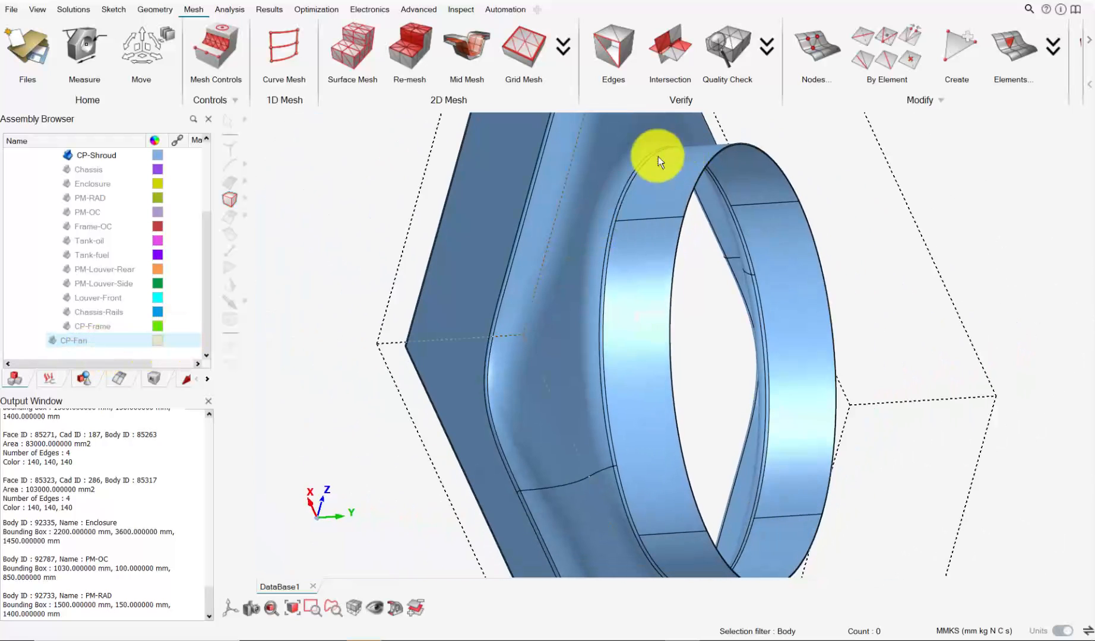
pyautogui.moveTo(659, 207); pyautogui.dragTo(652, 202, button='middle')
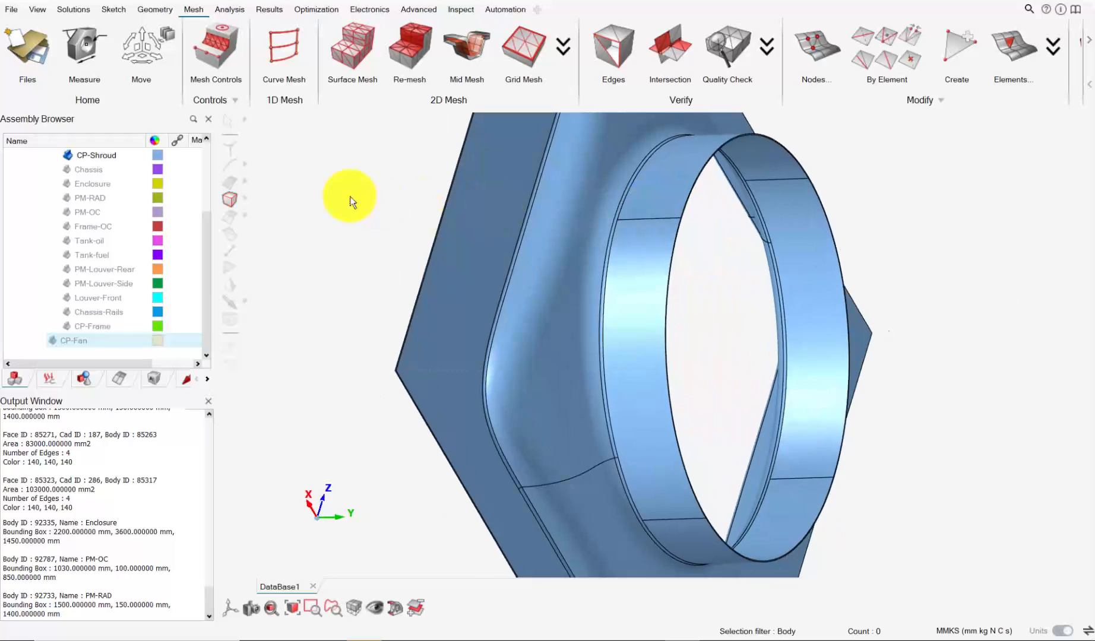
pyautogui.click(275, 186)
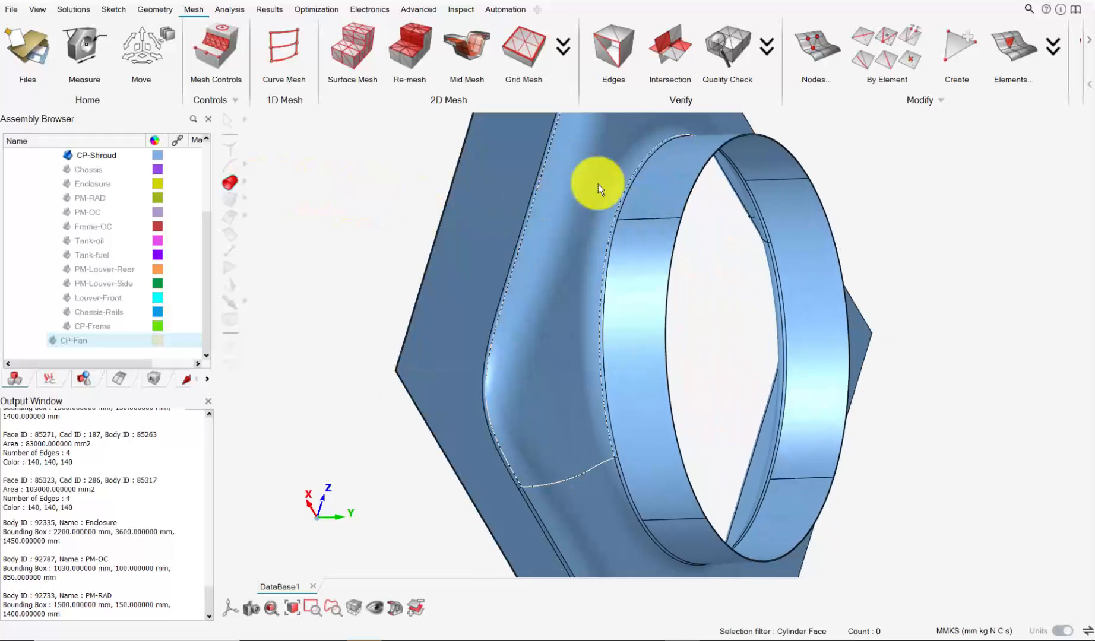
pyautogui.click(667, 175)
pyautogui.click(670, 233)
pyautogui.click(703, 536)
pyautogui.moveTo(703, 536); pyautogui.dragTo(594, 397, button='middle')
pyautogui.click(823, 430)
pyautogui.moveTo(823, 430); pyautogui.dragTo(770, 389, button='middle')
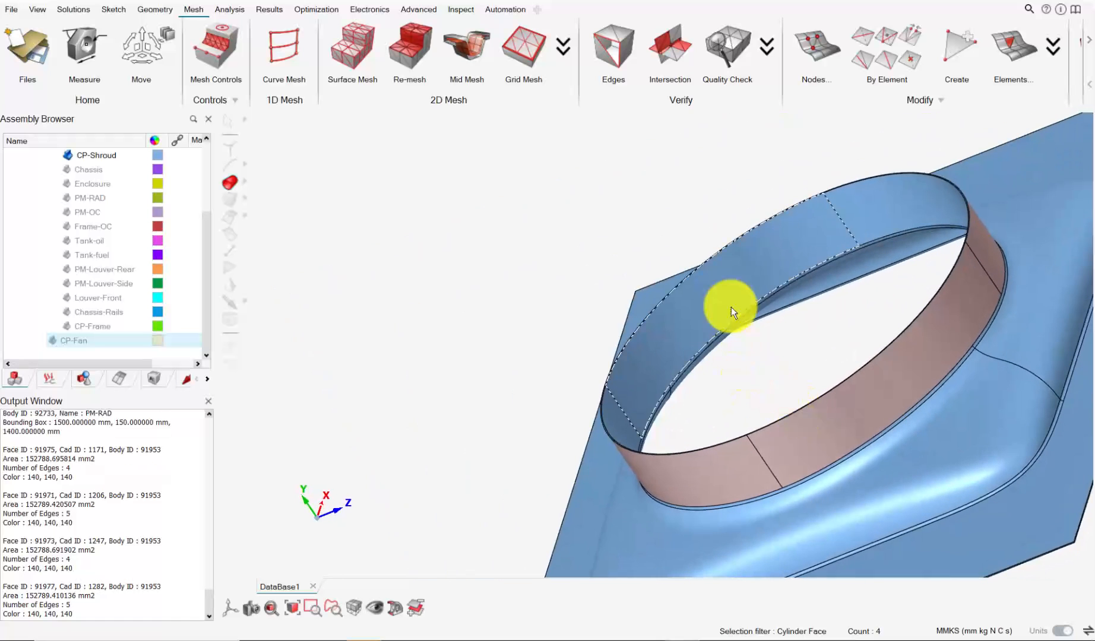
pyautogui.click(731, 307)
pyautogui.click(849, 230)
pyautogui.moveTo(770, 265); pyautogui.dragTo(675, 422, button='middle')
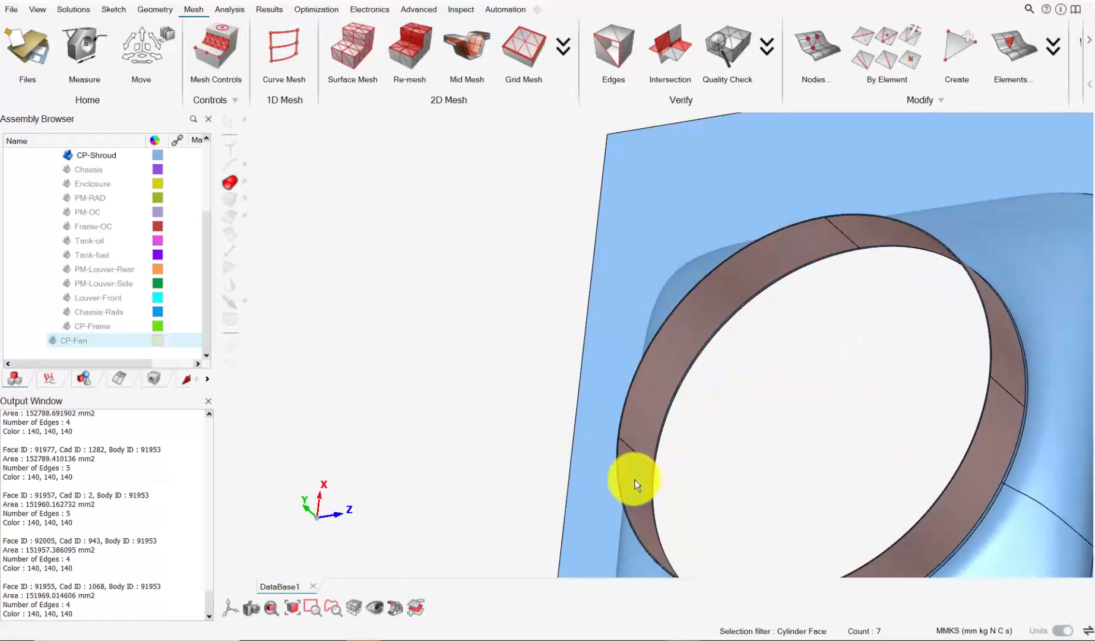
pyautogui.moveTo(634, 480); pyautogui.dragTo(959, 484, button='middle')
pyautogui.click(821, 531)
# Add the fillet faces at the base of the shroud ring and its thin rim face to the selection.
pyautogui.scroll(5, 714, 359)
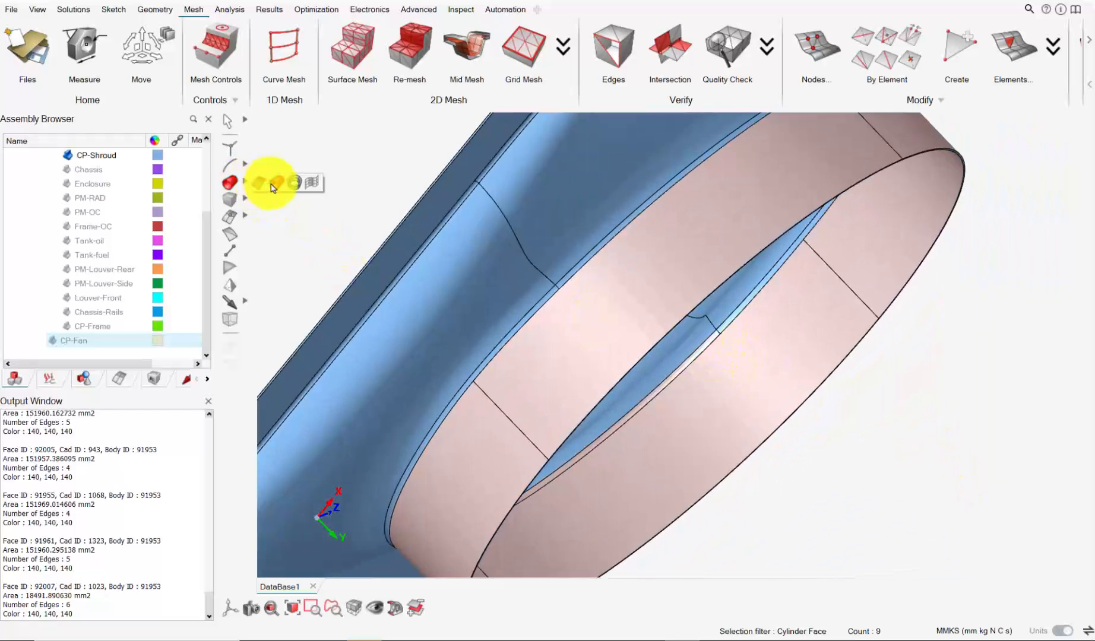
pyautogui.click(292, 185)
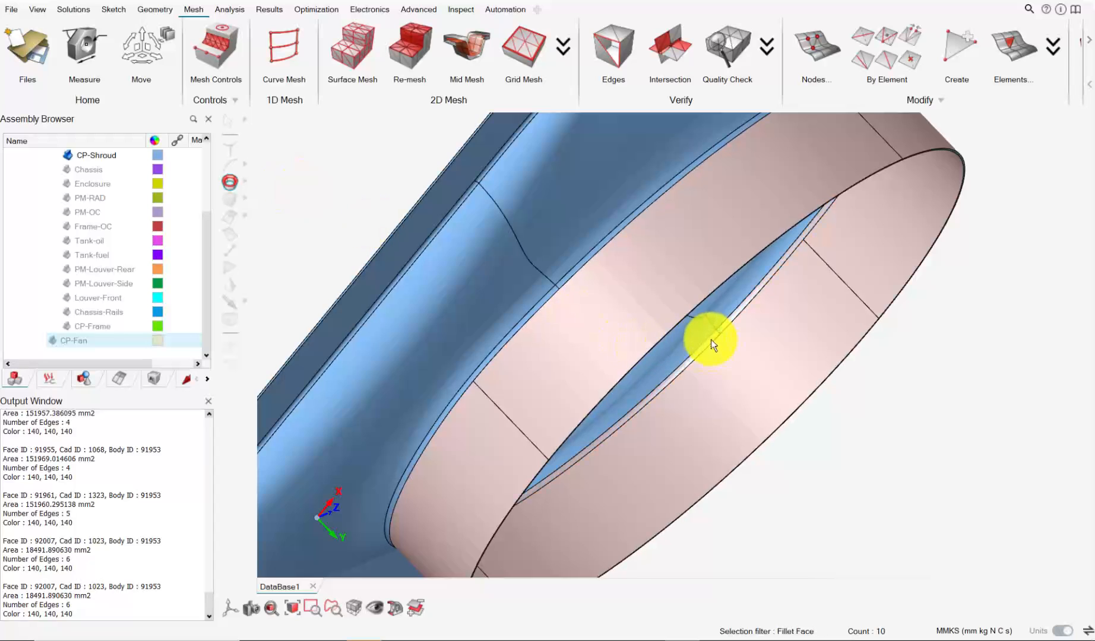
pyautogui.moveTo(712, 344); pyautogui.dragTo(648, 380, button='middle')
pyautogui.scroll(3, 450, 203)
pyautogui.click(448, 201)
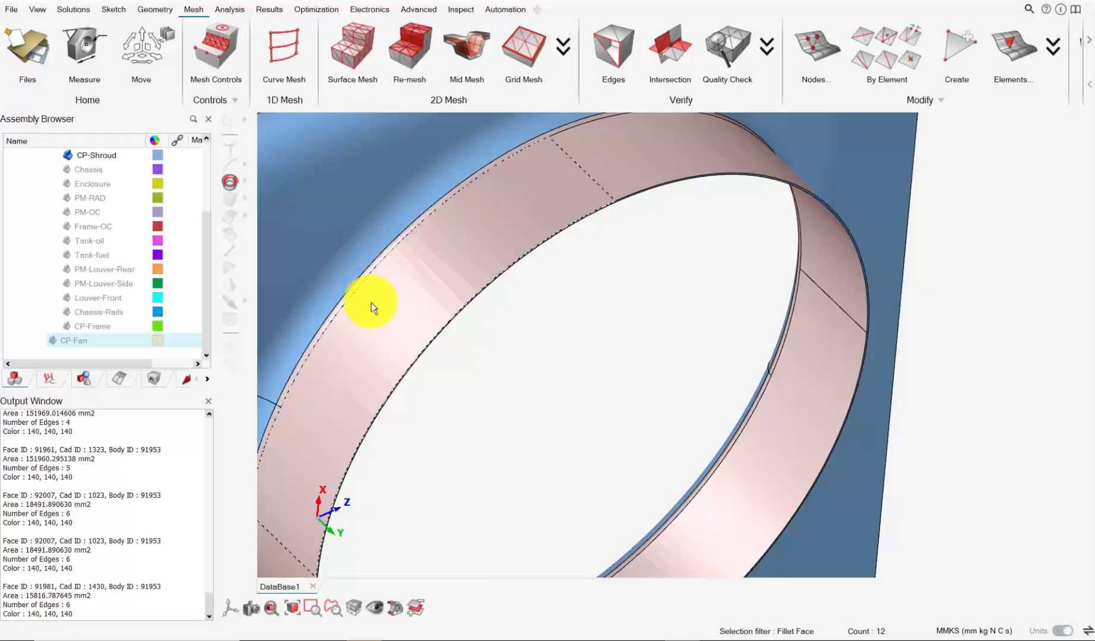
pyautogui.scroll(-1, 624, 206)
pyautogui.scroll(7, 600, 218)
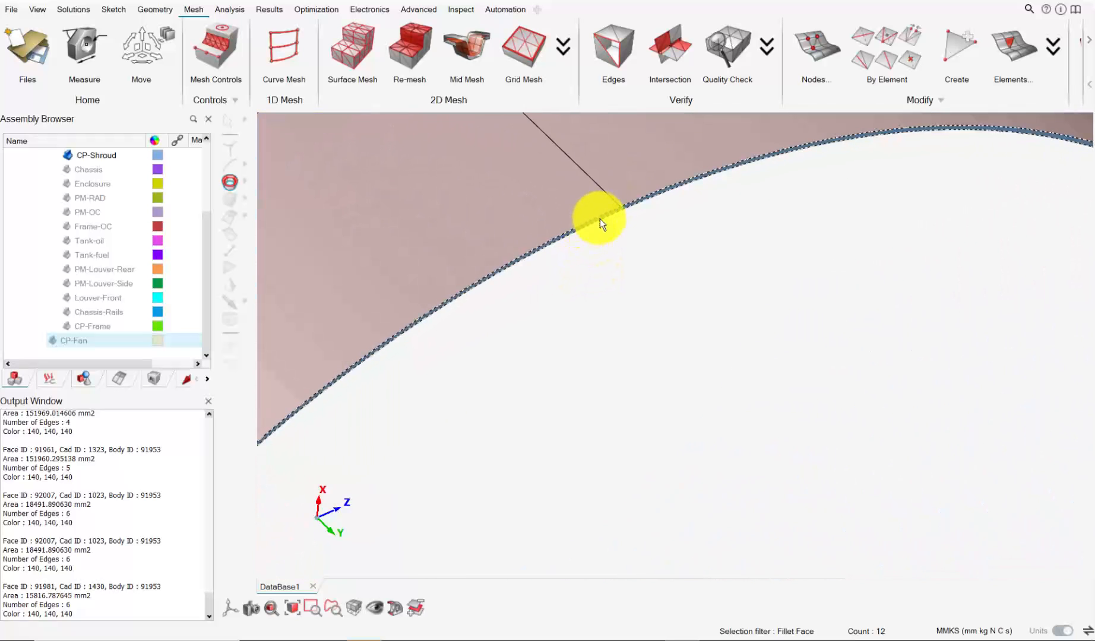
pyautogui.click(598, 219)
pyautogui.scroll(-8, 599, 218)
pyautogui.moveTo(715, 322); pyautogui.dragTo(651, 234, button='middle')
pyautogui.scroll(-5, 651, 233)
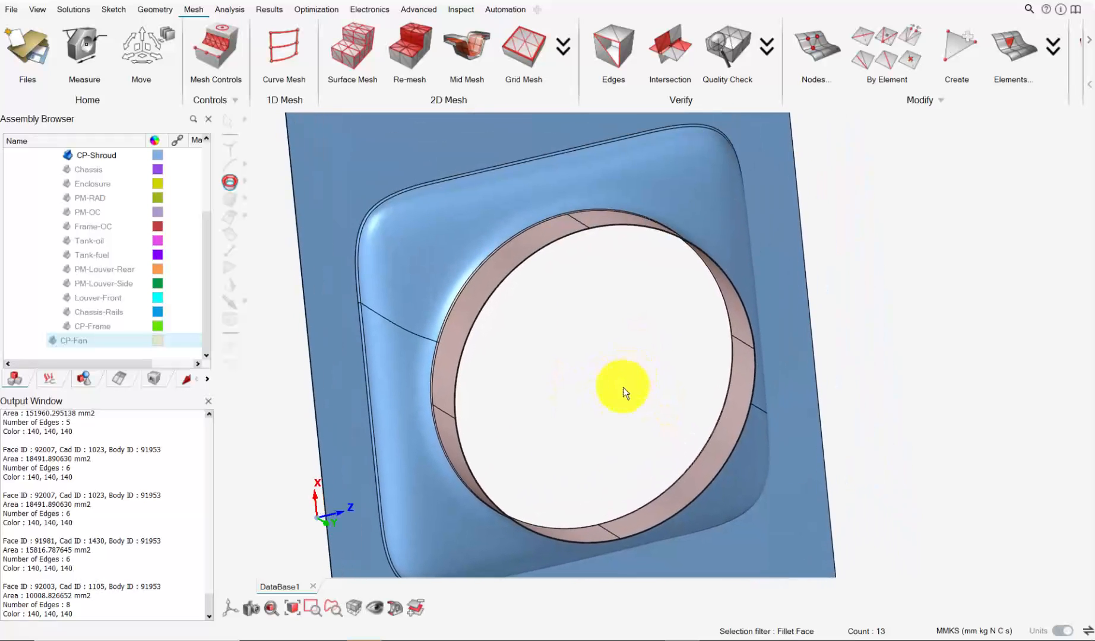
# Create a face mesh control named shroud_7mm on the selected ring faces with 7 mm average element size, independent of the global parameters.
pyautogui.click(219, 58)
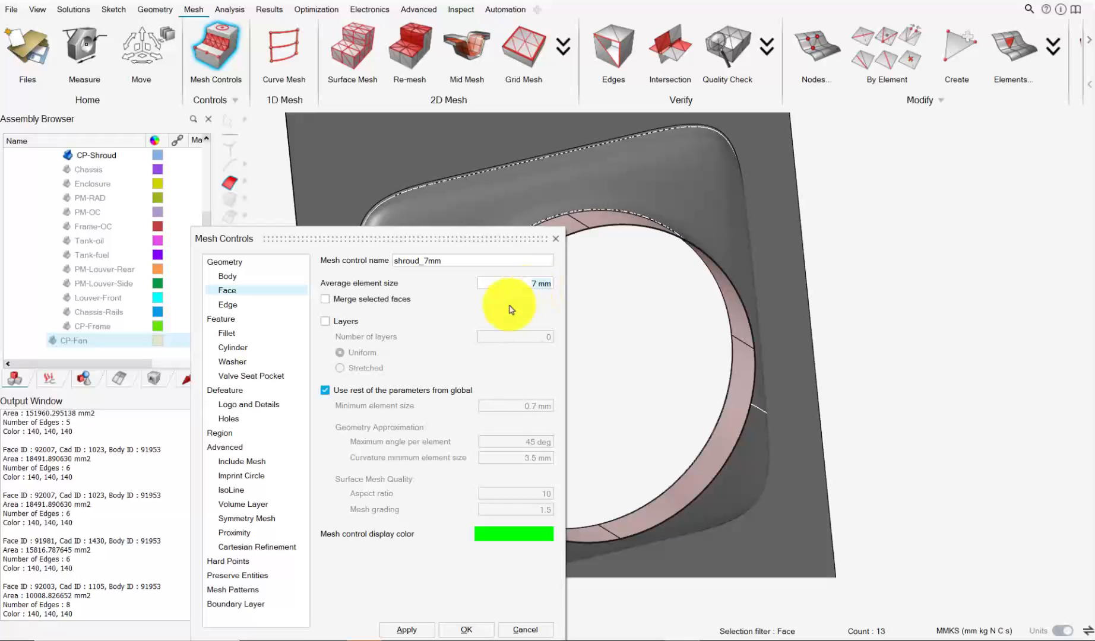
pyautogui.click(367, 391)
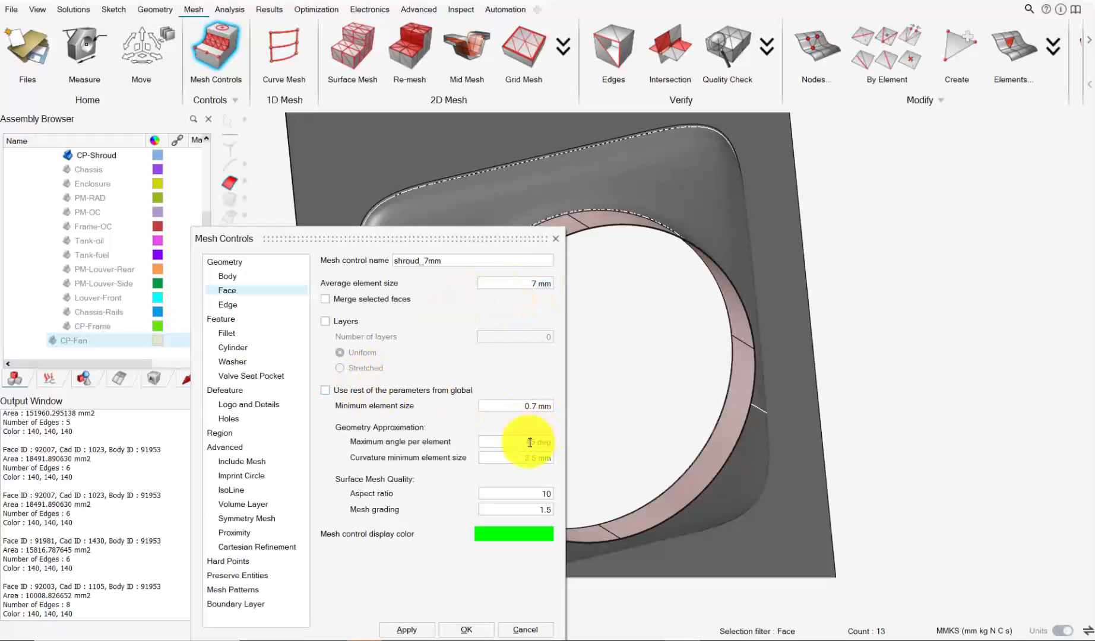
pyautogui.click(480, 626)
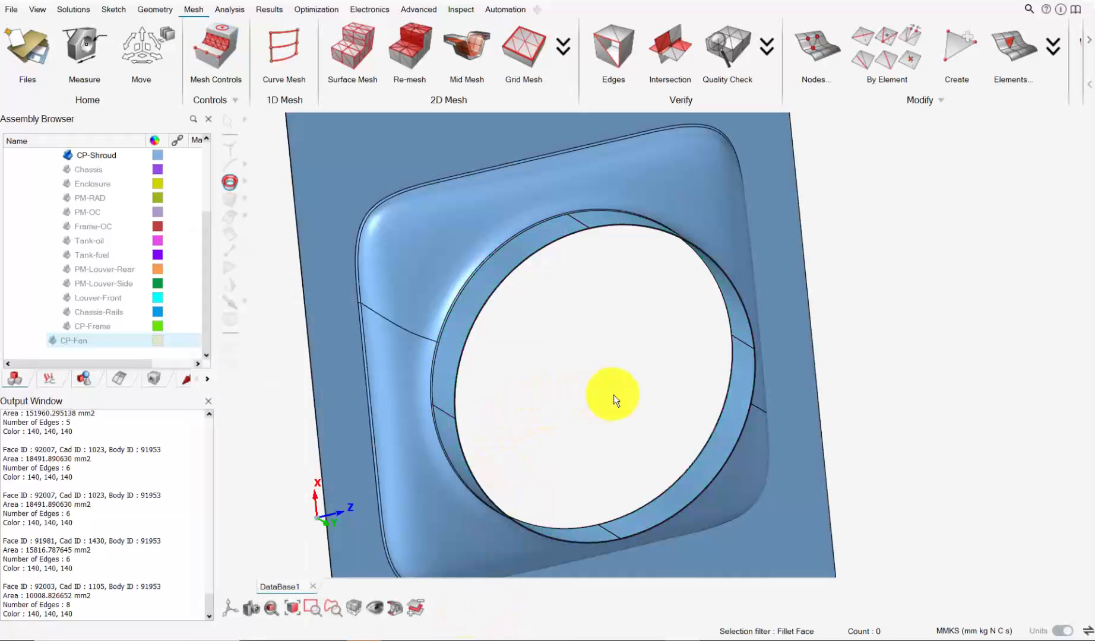
# Redisplay all bodies of the uhfn-parts group.
pyautogui.scroll(-5, 614, 396)
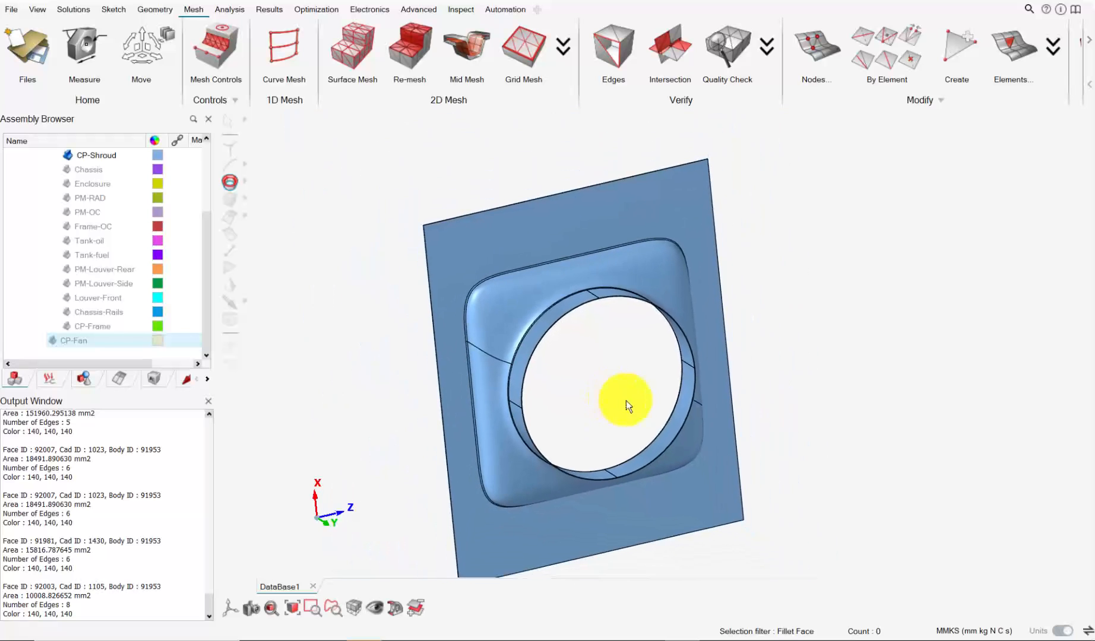
pyautogui.moveTo(628, 407); pyautogui.dragTo(581, 357, button='middle')
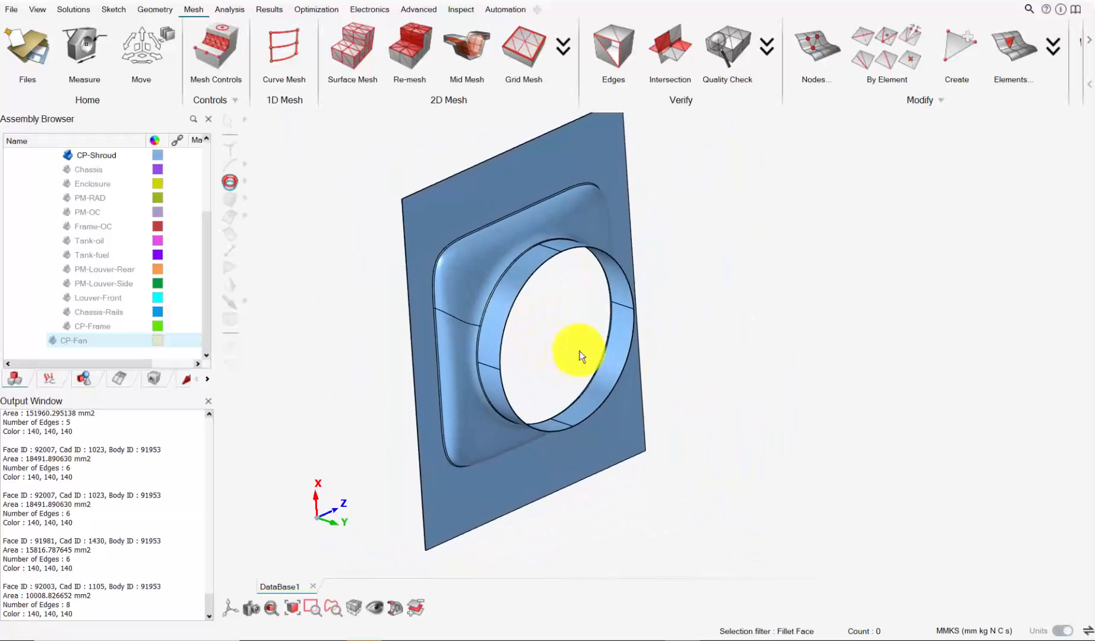
pyautogui.scroll(3, 159, 227)
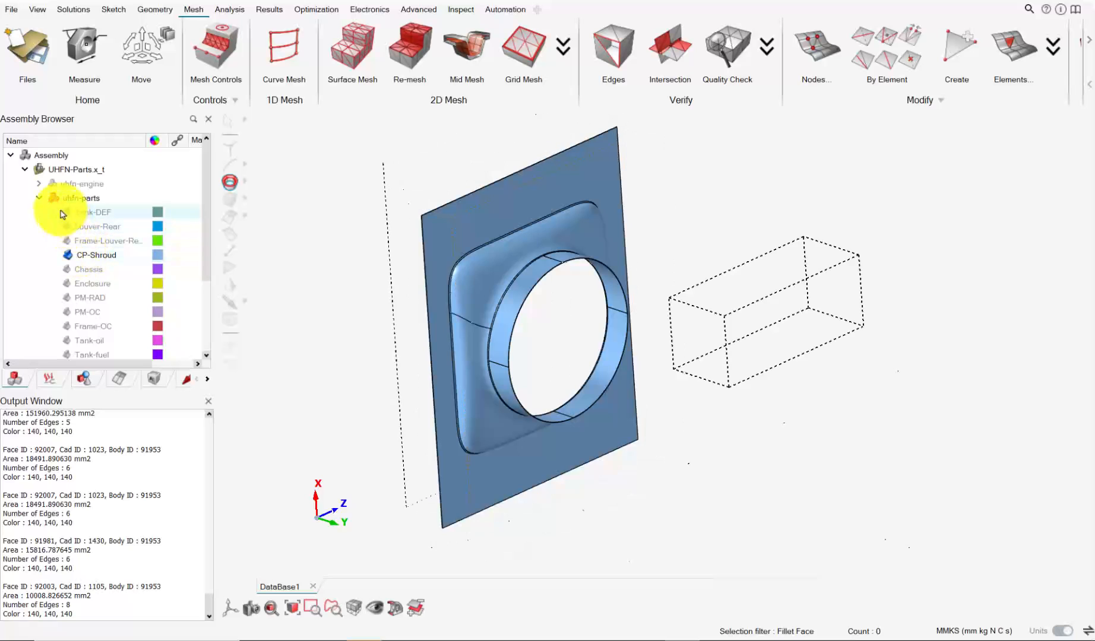
pyautogui.click(59, 198)
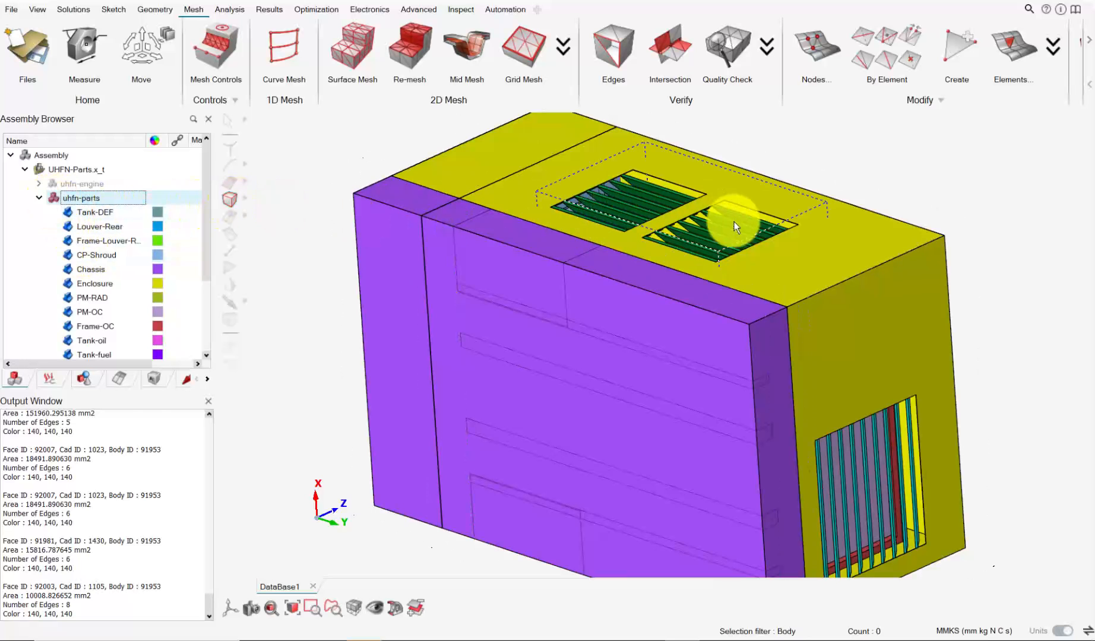
# Hide the Enclosure body to examine the internal parts from the side, and redisplay it.
pyautogui.click(802, 251)
pyautogui.press('h')
pyautogui.moveTo(704, 229); pyautogui.dragTo(521, 291, button='middle')
pyautogui.click(103, 287)
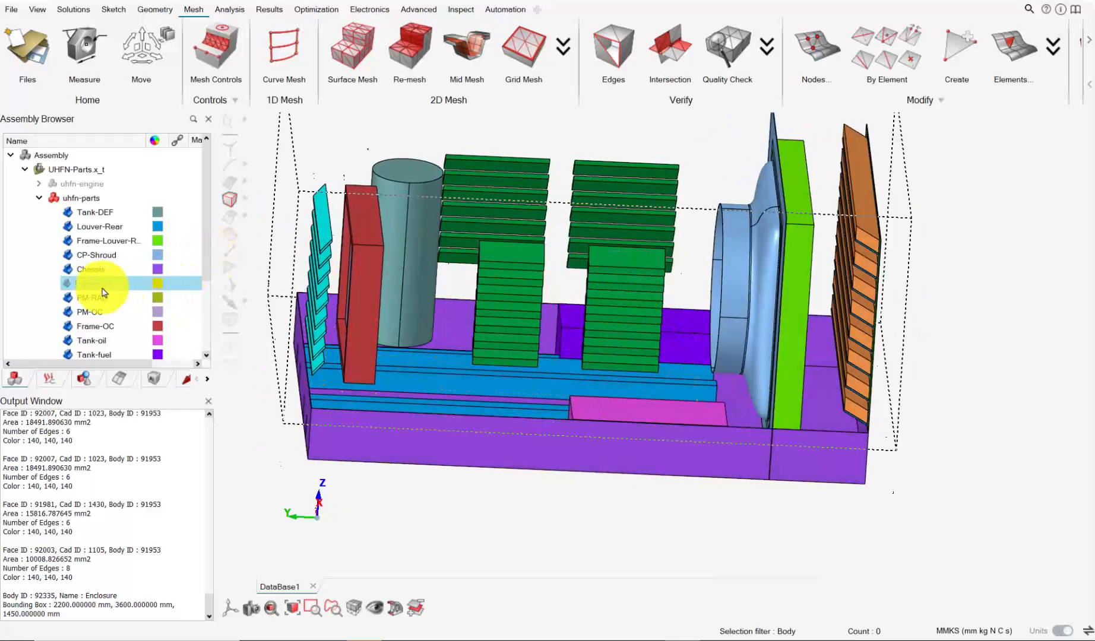
pyautogui.click(68, 288)
pyautogui.moveTo(230, 608)
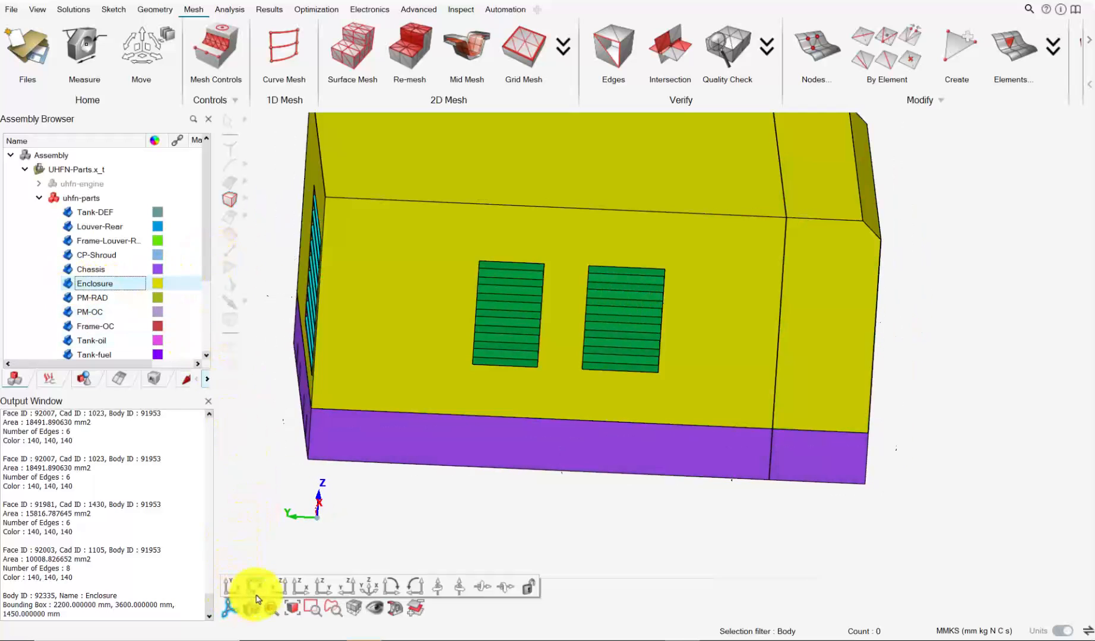
# Combine all displayed uhfn-parts bodies with a CAD (Parasolid) Boolean that creates connected bodies.
pyautogui.click(373, 589)
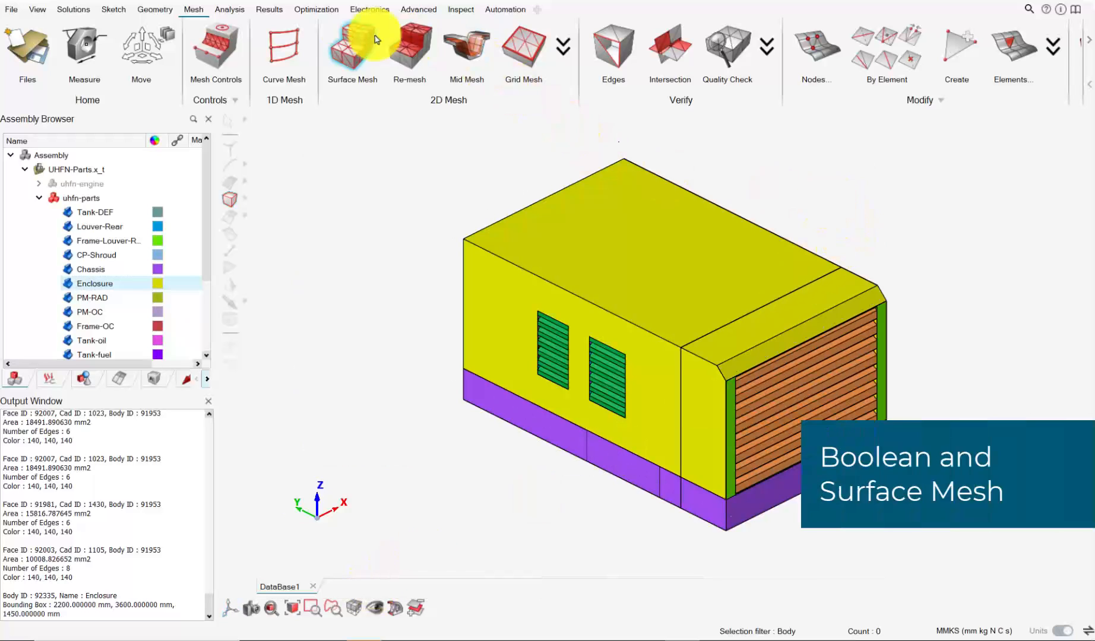
pyautogui.click(160, 12)
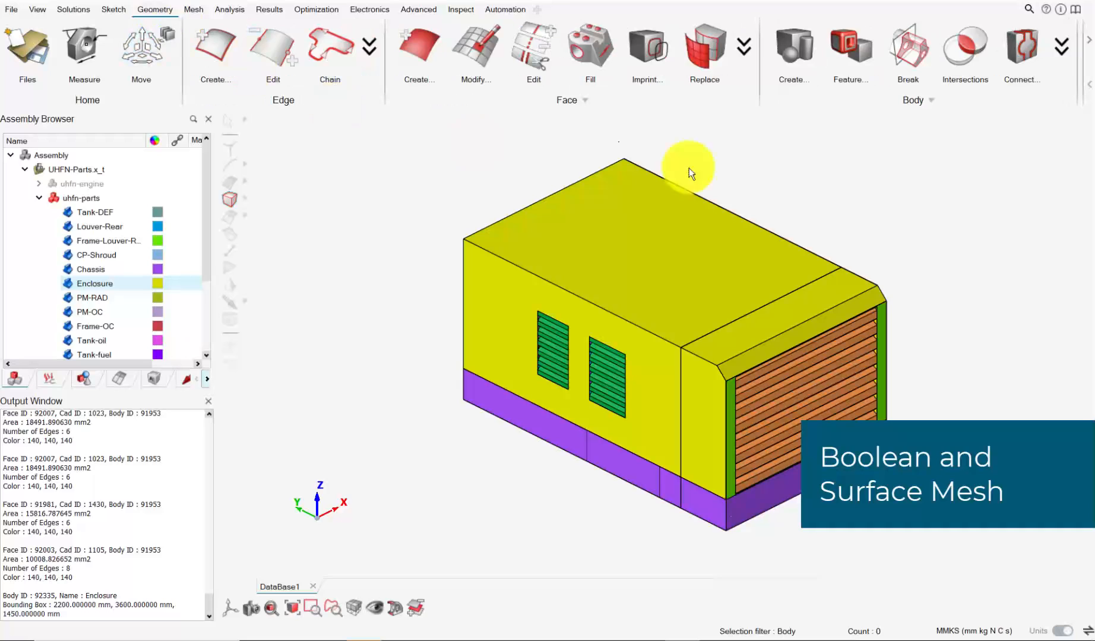
pyautogui.click(1020, 47)
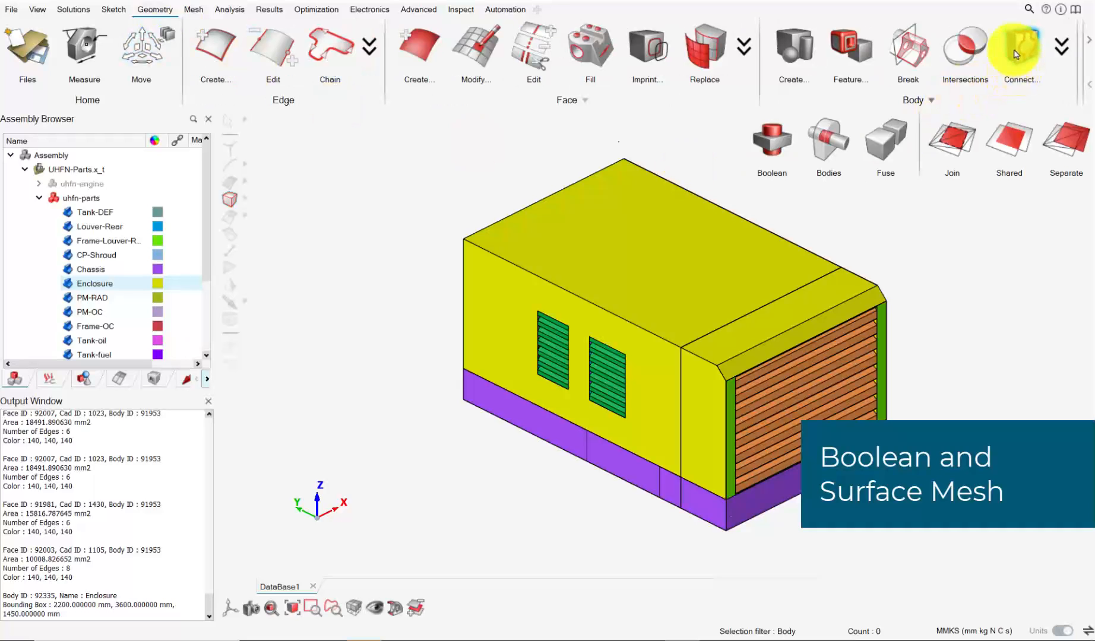
pyautogui.click(772, 141)
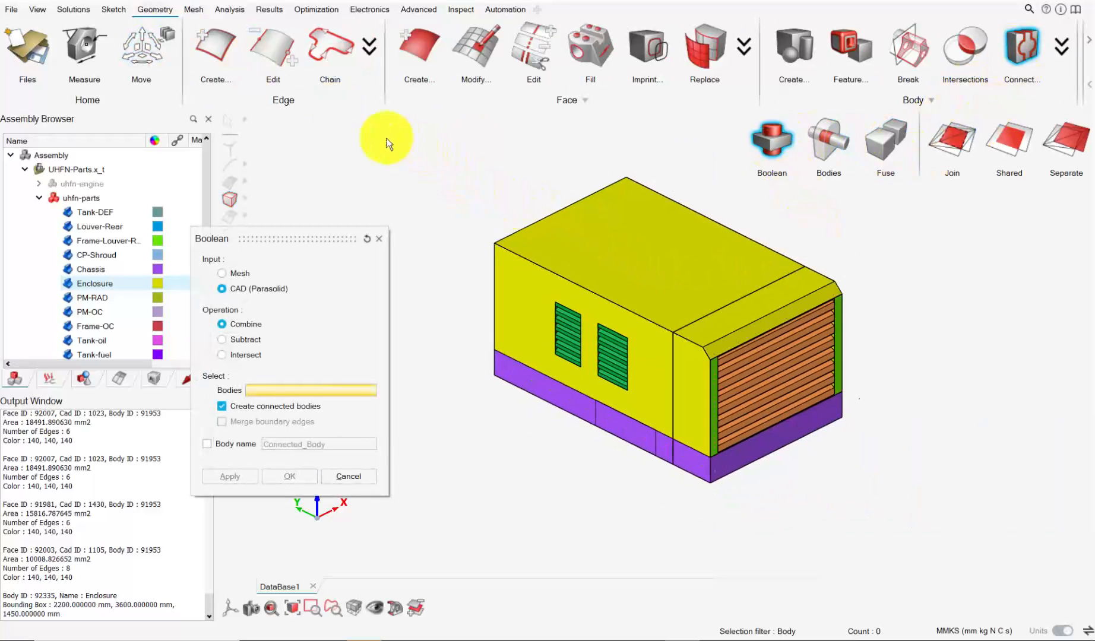
pyautogui.moveTo(385, 138); pyautogui.dragTo(1038, 593)
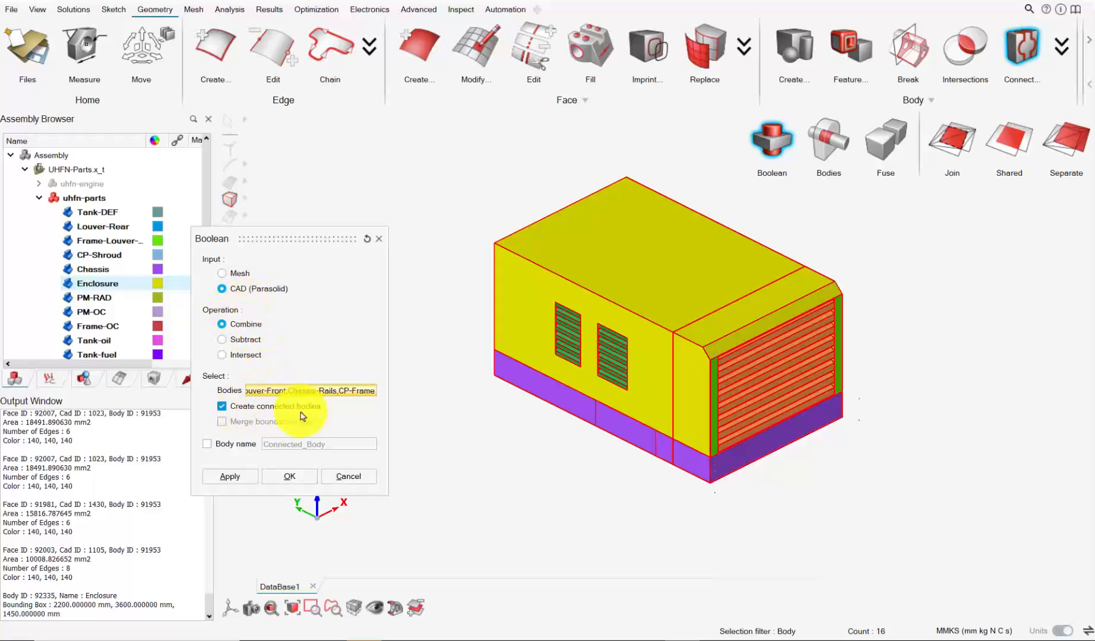
pyautogui.click(291, 477)
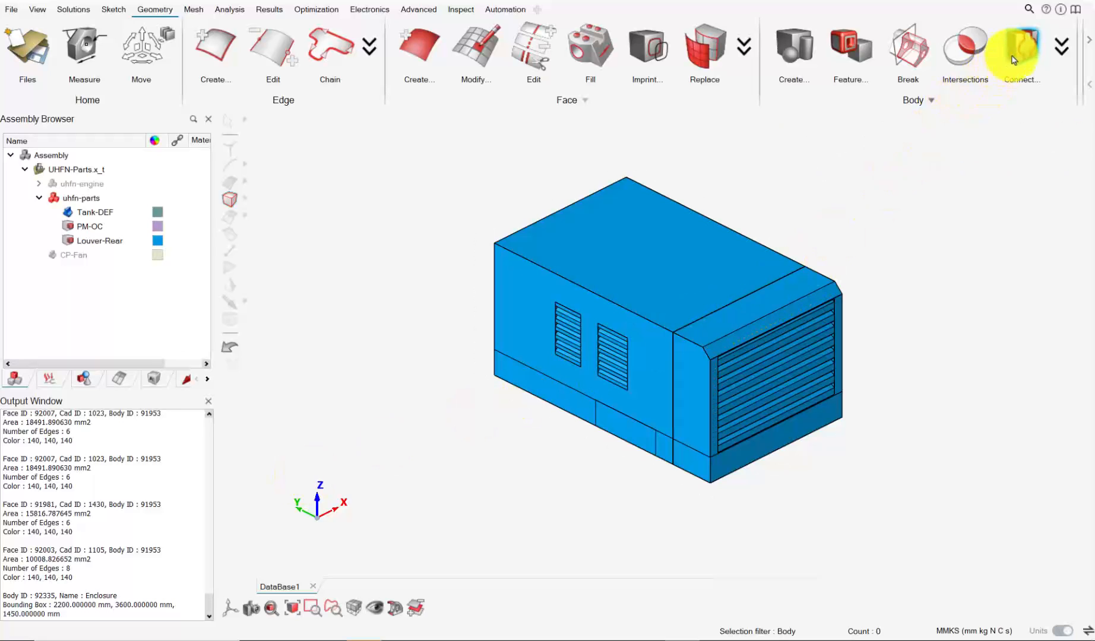
# Hide the combined Louver-Rear body to examine the separate PM-OC and Tank-DEF bodies, and redisplay it.
pyautogui.scroll(1, 710, 301)
pyautogui.scroll(3, 687, 334)
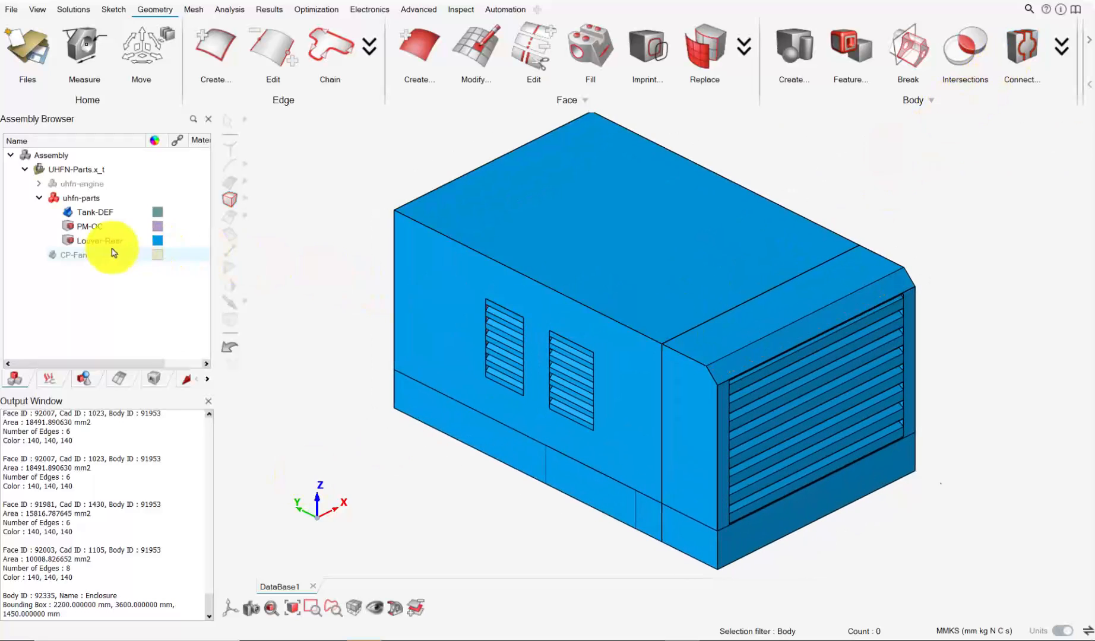
pyautogui.click(69, 240)
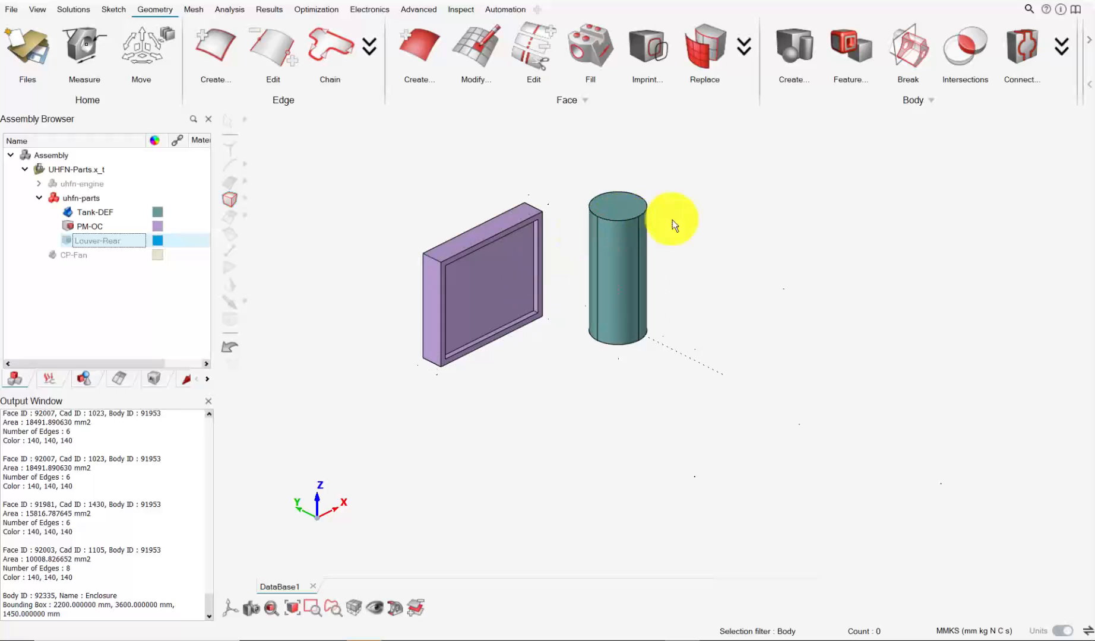
pyautogui.scroll(1, 630, 198)
pyautogui.moveTo(585, 251); pyautogui.dragTo(582, 225, button='middle')
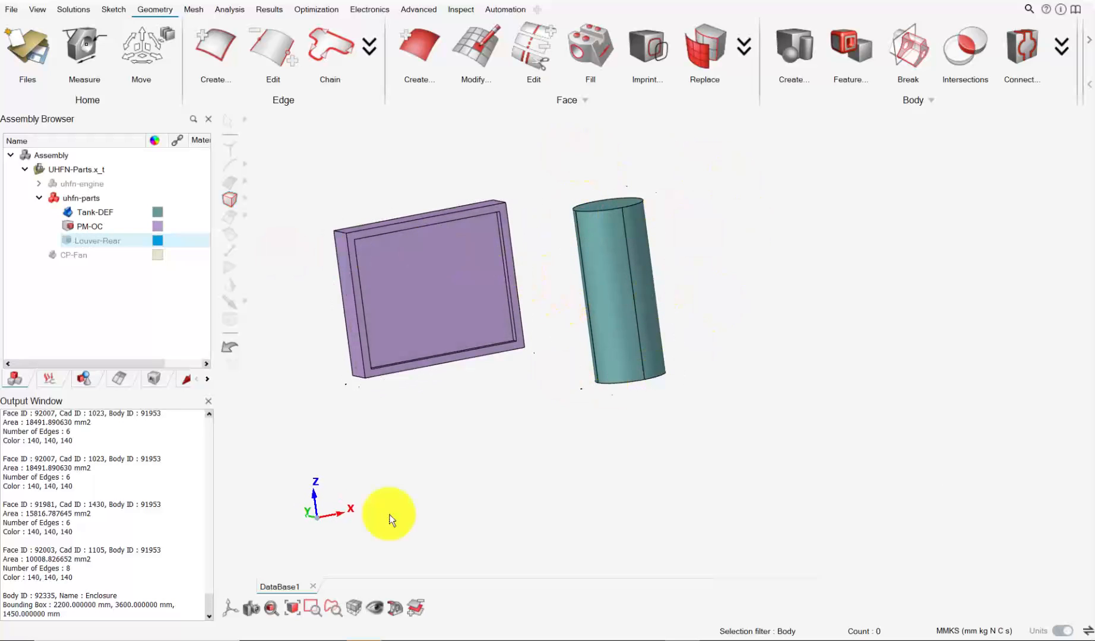
pyautogui.moveTo(487, 262)
pyautogui.mouseDown(button='middle')
pyautogui.moveTo(535, 256)
pyautogui.moveTo(480, 274)
pyautogui.mouseUp(button='middle')
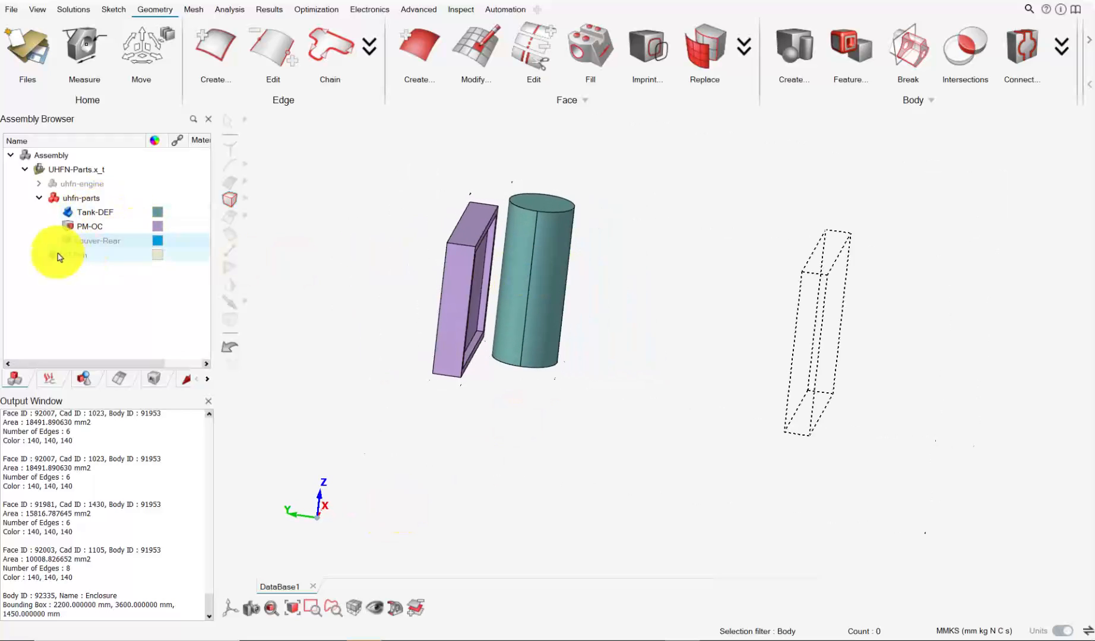
pyautogui.moveTo(533, 243); pyautogui.dragTo(511, 283, button='middle')
pyautogui.click(79, 246)
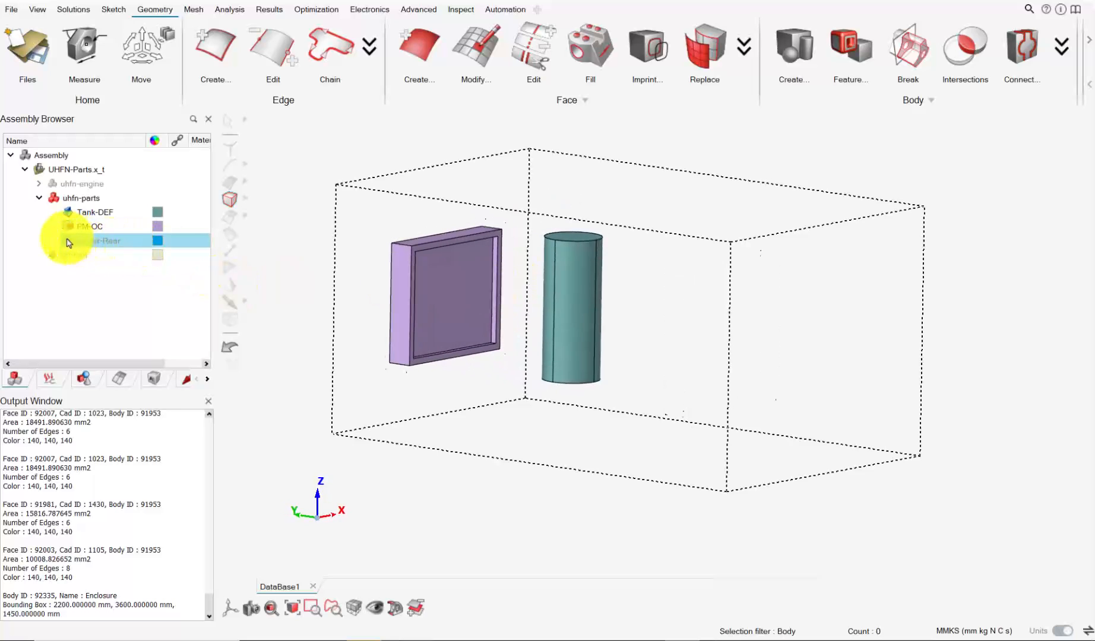
pyautogui.click(66, 239)
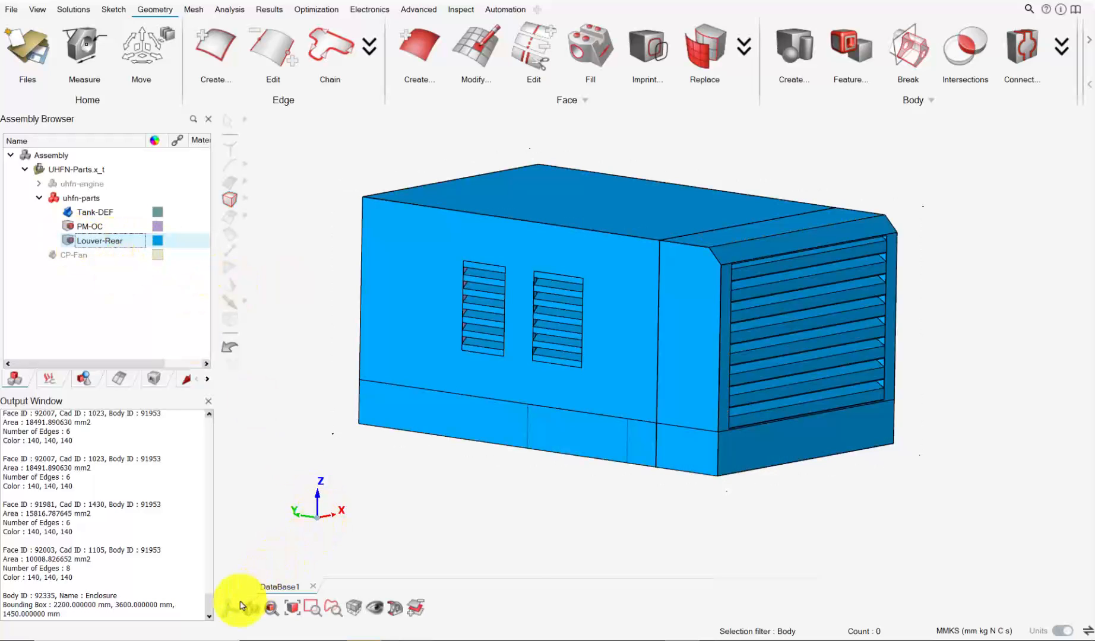
# Surface mesh the uhfn-parts group with Tri3 elements, 15 mm average size, 1.5 mm minimum size, grade factor 1.5 and aspect ratio 10.
pyautogui.moveTo(242, 605)
pyautogui.click(365, 594)
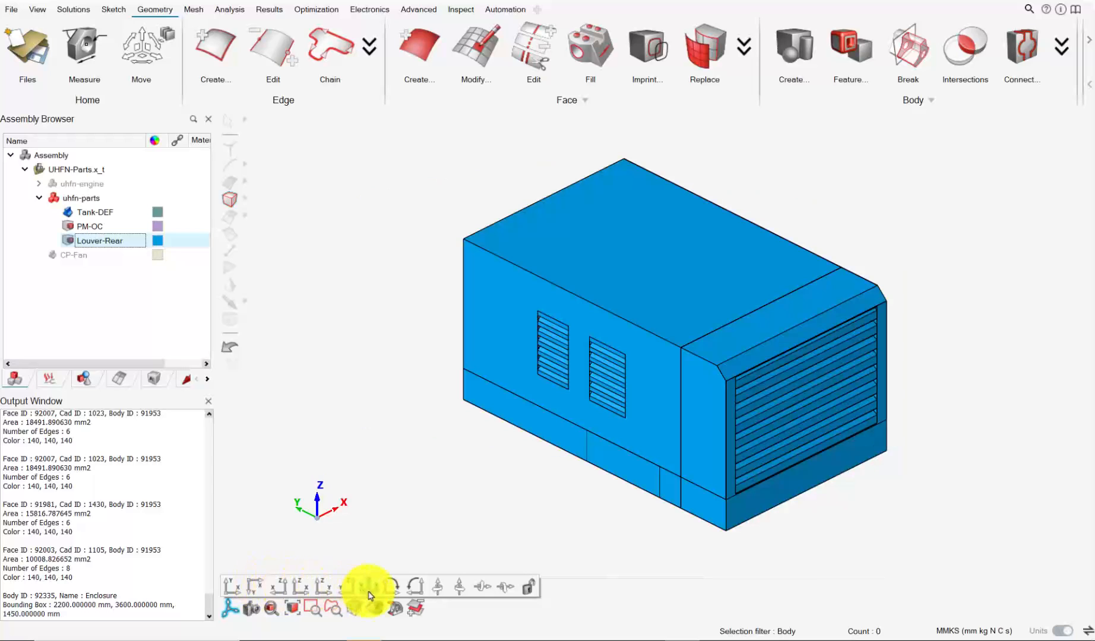
pyautogui.click(194, 10)
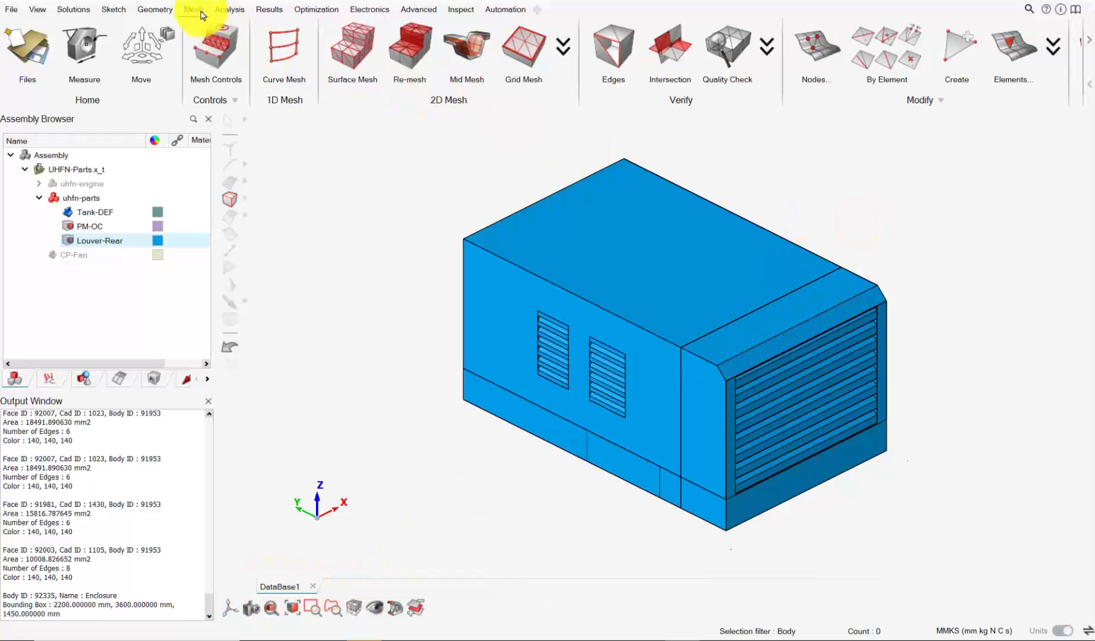
pyautogui.click(354, 44)
pyautogui.click(89, 198)
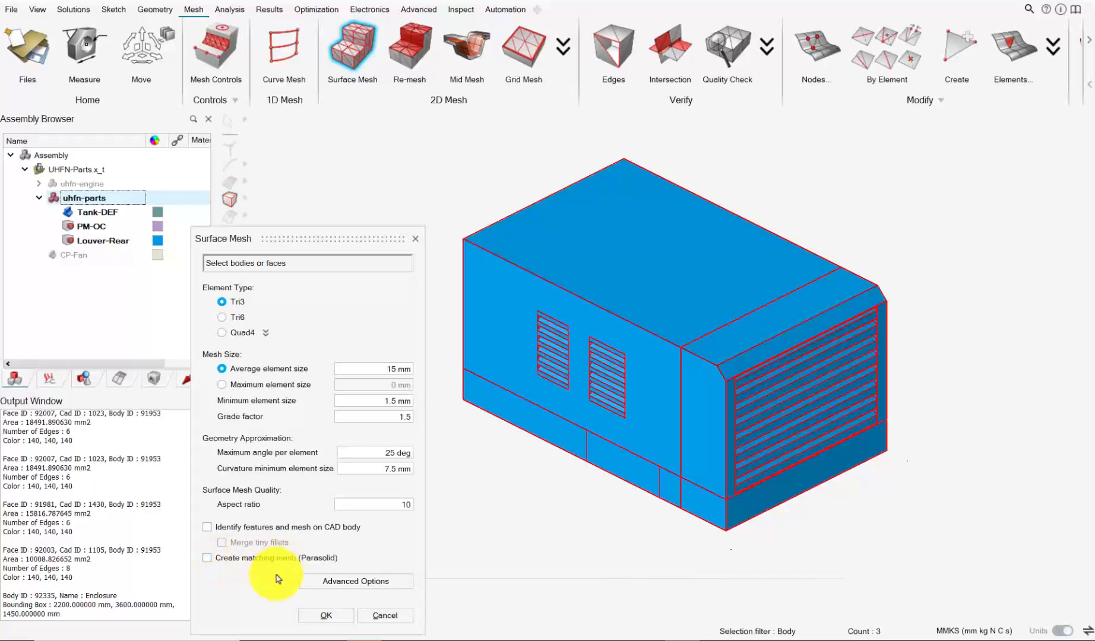
pyautogui.click(325, 615)
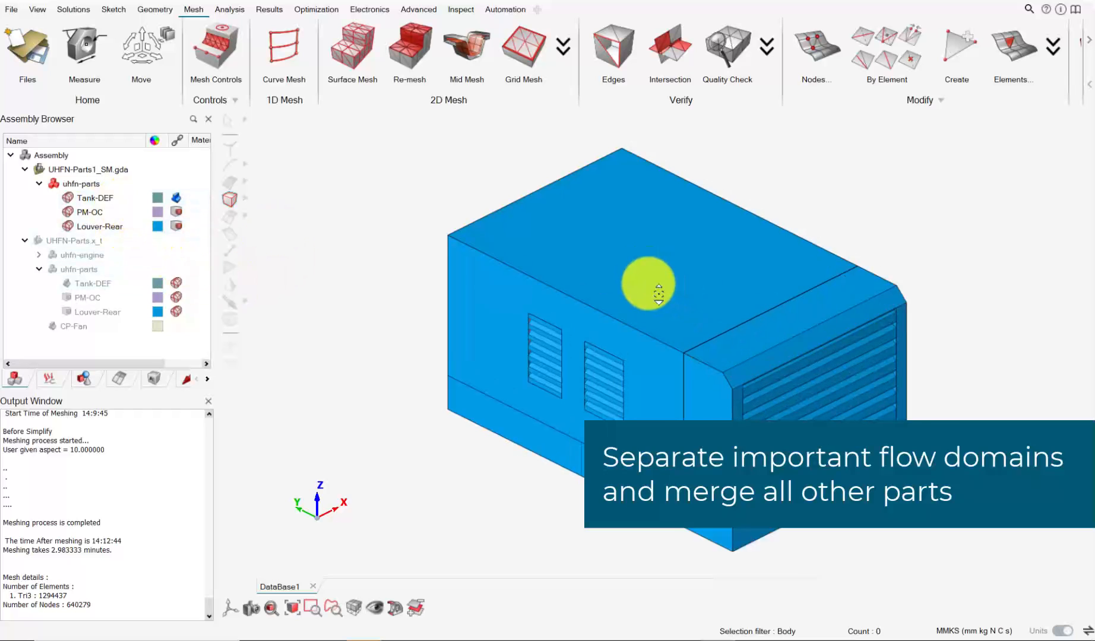
# Unmerge the meshed Louver-Rear body into its individual part bodies.
pyautogui.scroll(2, 633, 272)
pyautogui.click(634, 272)
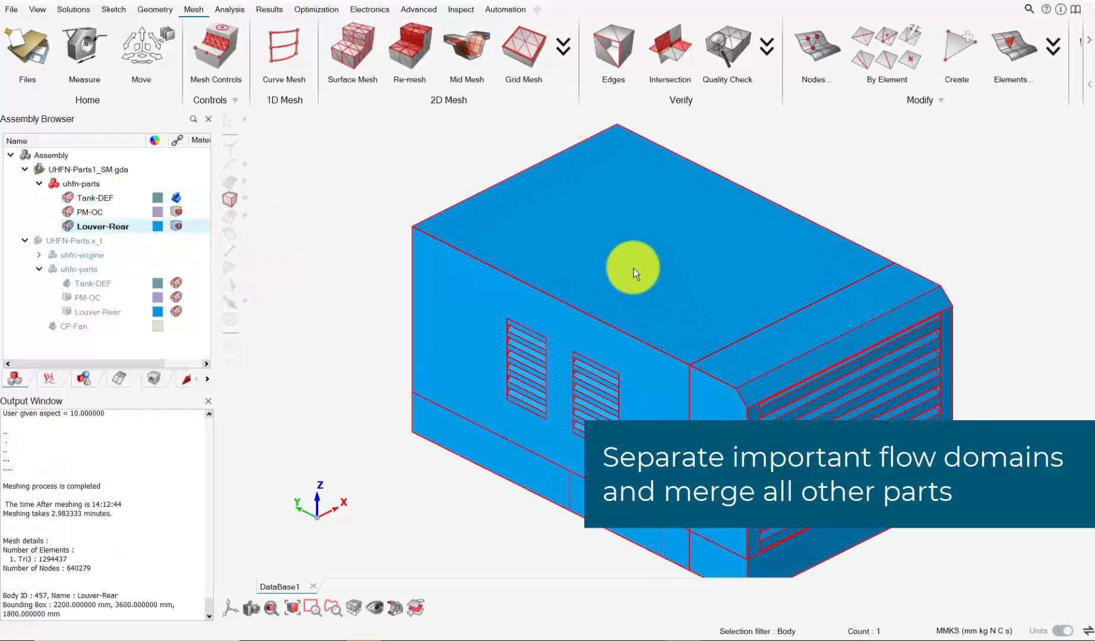
pyautogui.rightClick(120, 231)
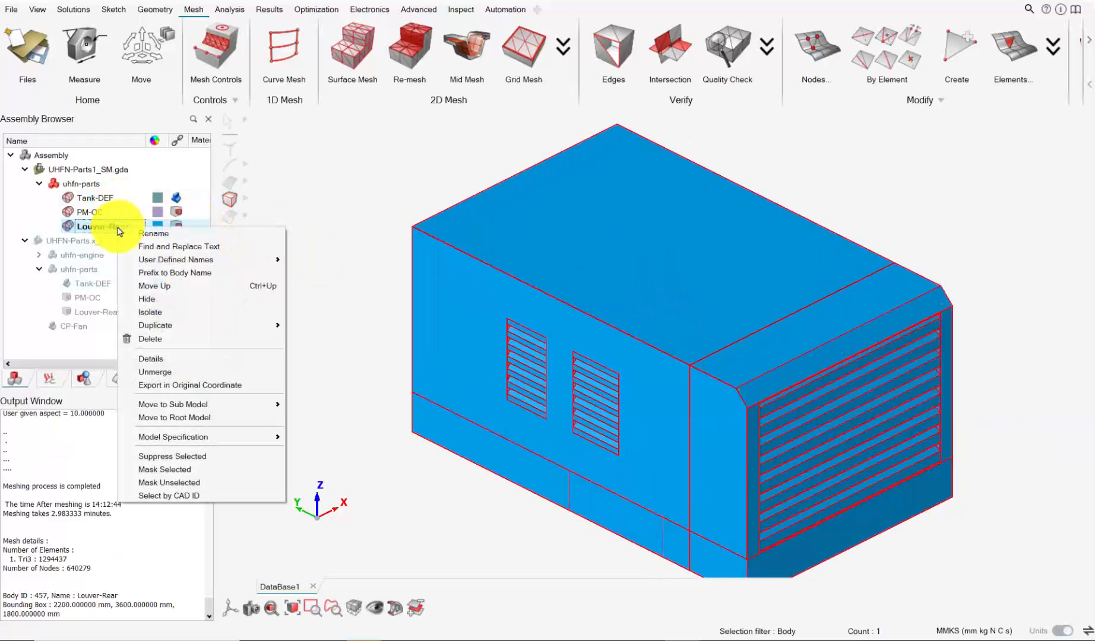
pyautogui.click(176, 372)
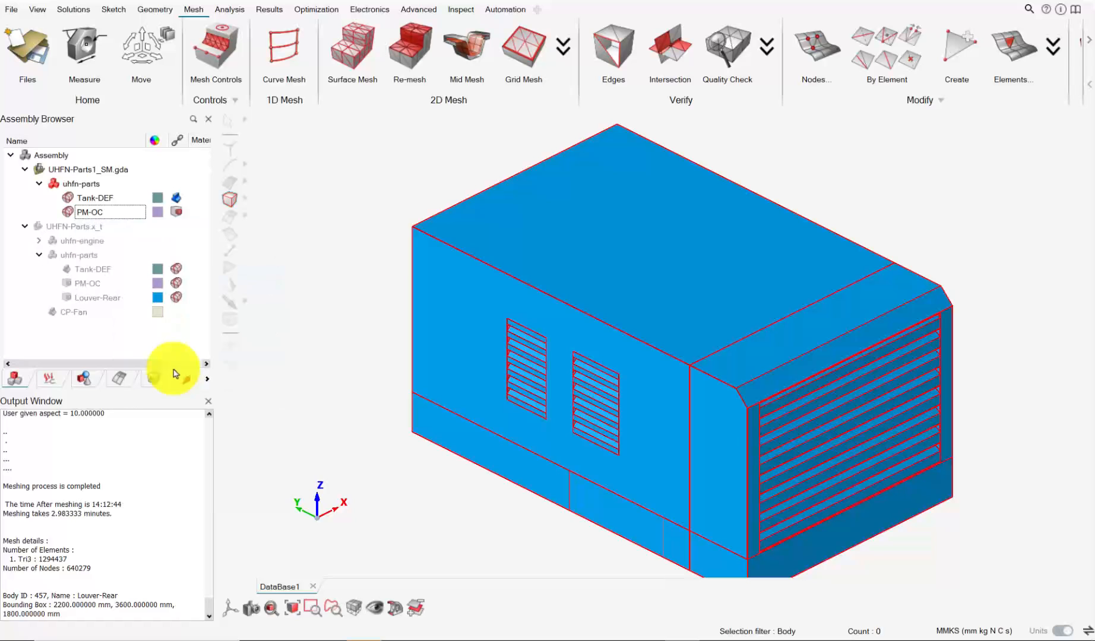
pyautogui.scroll(1, 69, 232)
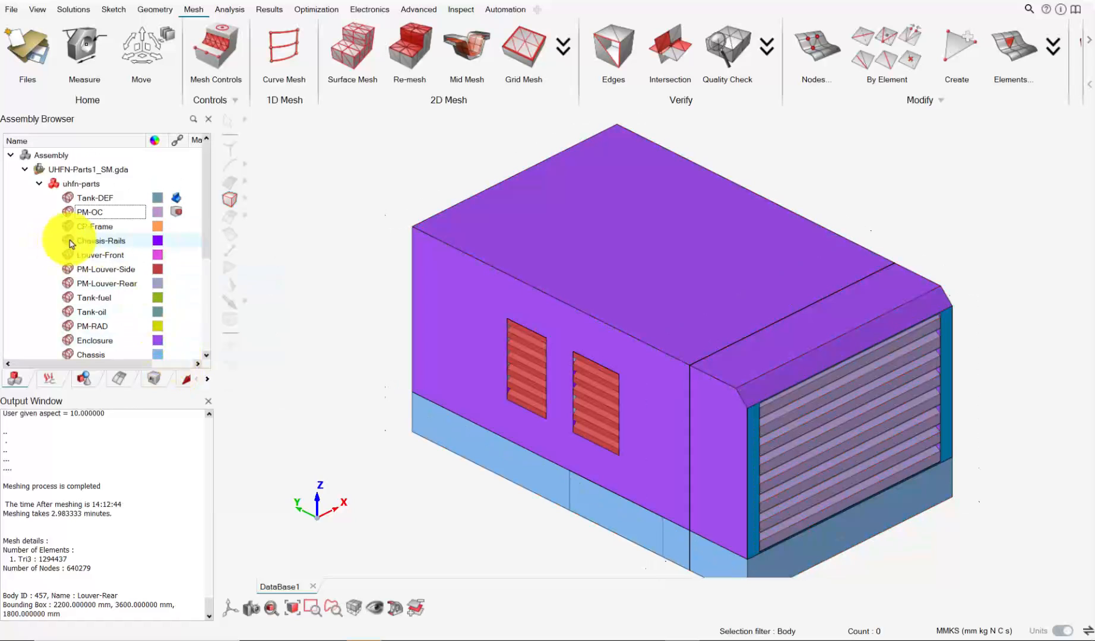
# Hide the meshed Enclosure body to expose the internal parts.
pyautogui.moveTo(672, 366); pyautogui.dragTo(620, 349, button='middle')
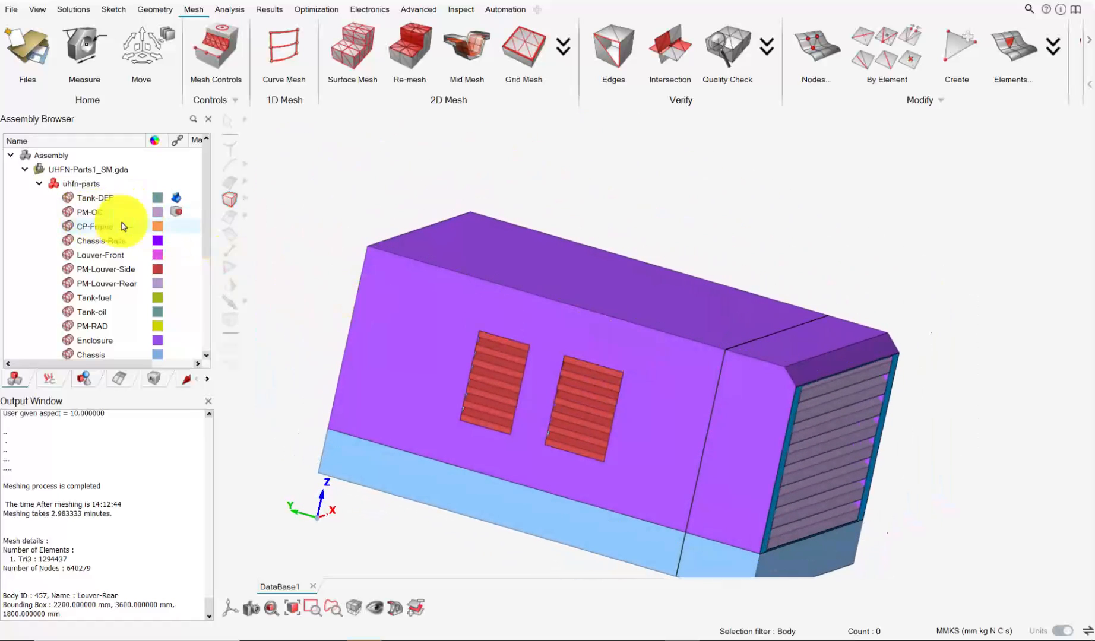
pyautogui.click(406, 316)
pyautogui.rightClick(406, 315)
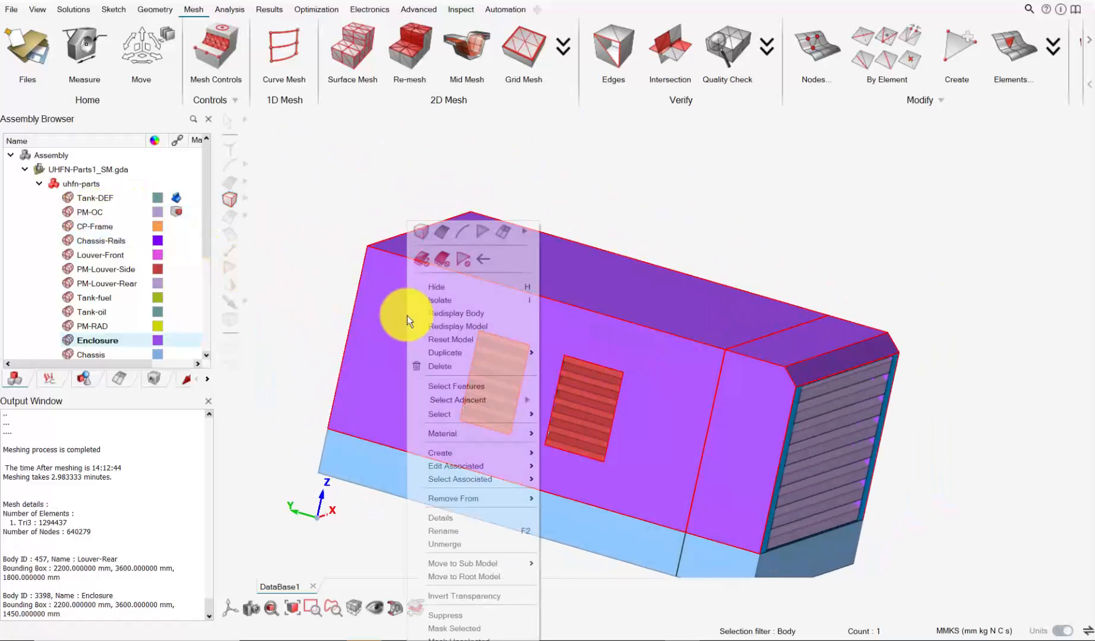
pyautogui.click(457, 286)
# Unmerge the meshed PM-OC body into its separate frame and core bodies.
pyautogui.click(461, 357)
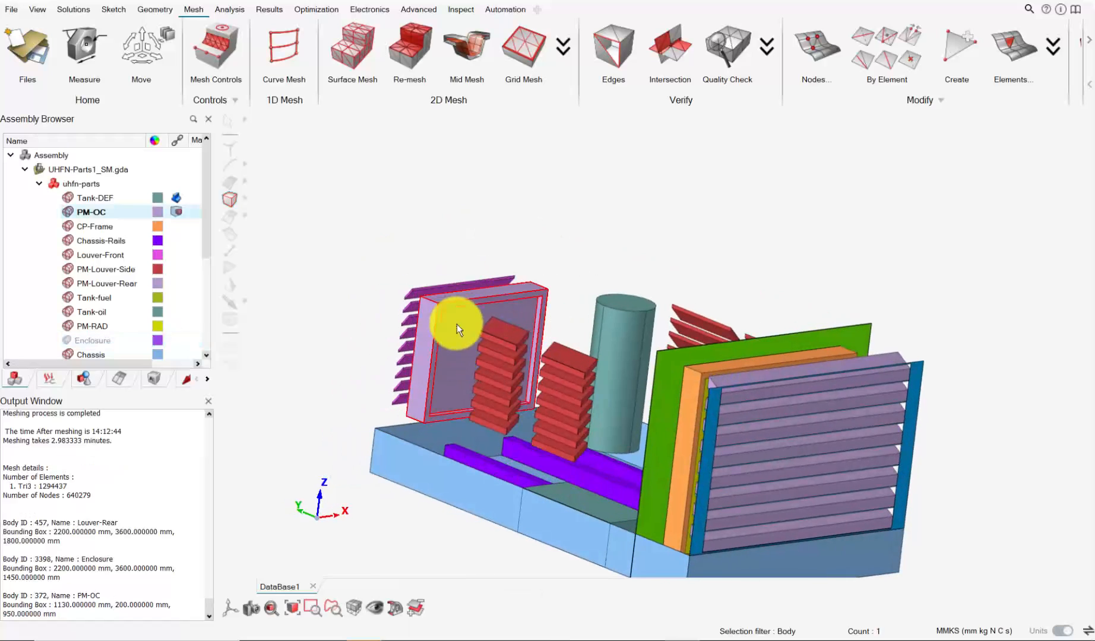
pyautogui.scroll(4, 463, 358)
pyautogui.scroll(3, 454, 351)
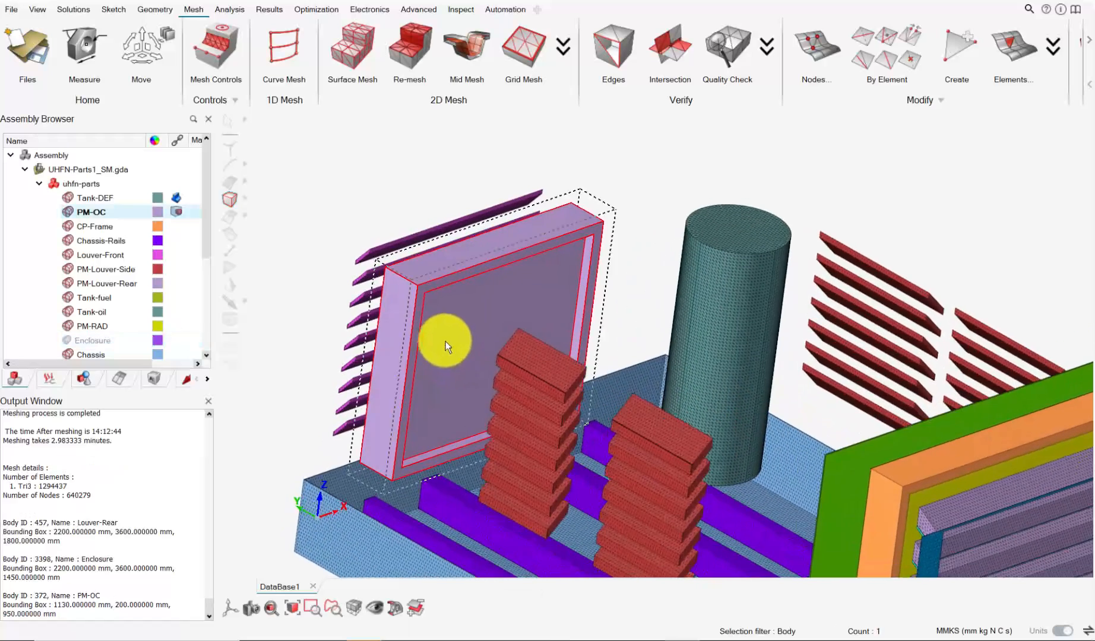
pyautogui.rightClick(456, 324)
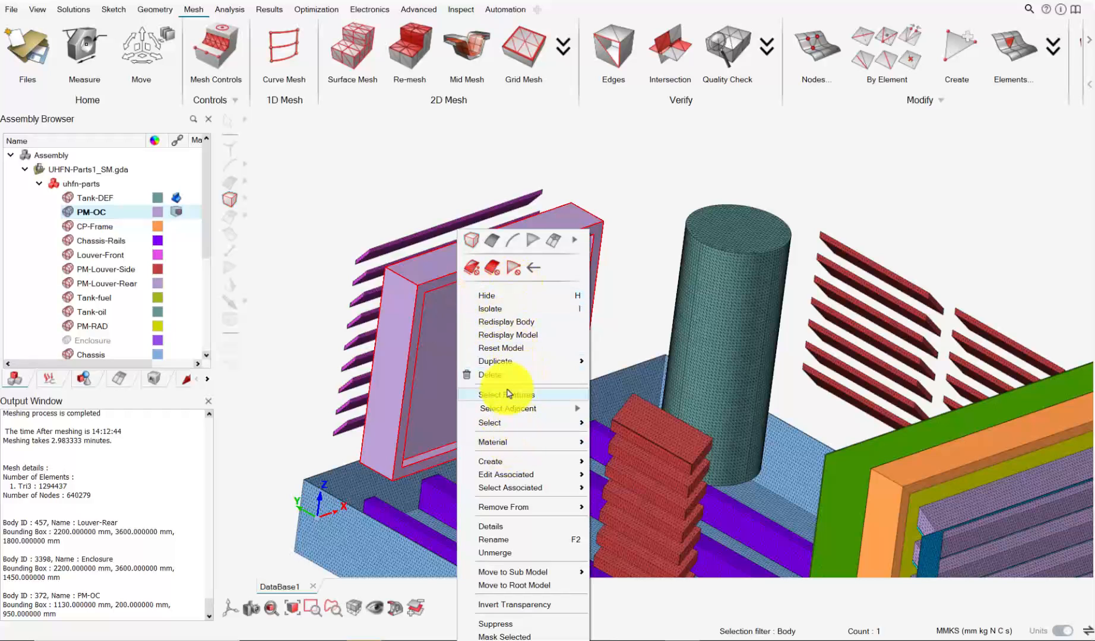
pyautogui.click(98, 213)
pyautogui.rightClick(98, 211)
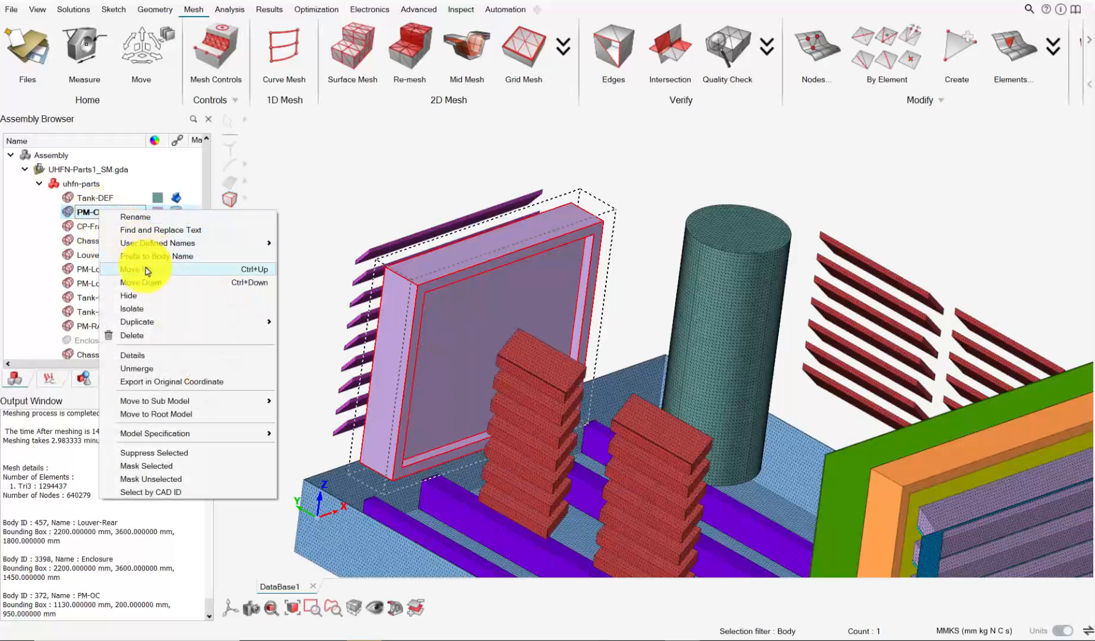
pyautogui.click(158, 366)
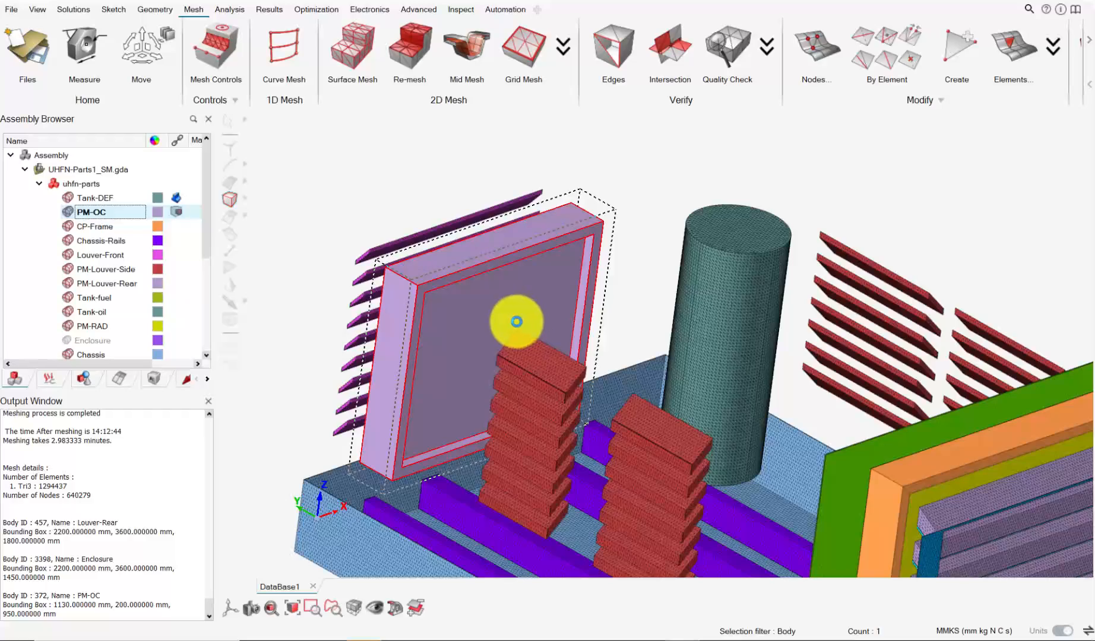
# Examine the surface mesh on the fan shroud's ring and fillet faces up close.
pyautogui.moveTo(516, 321); pyautogui.dragTo(491, 285, button='middle')
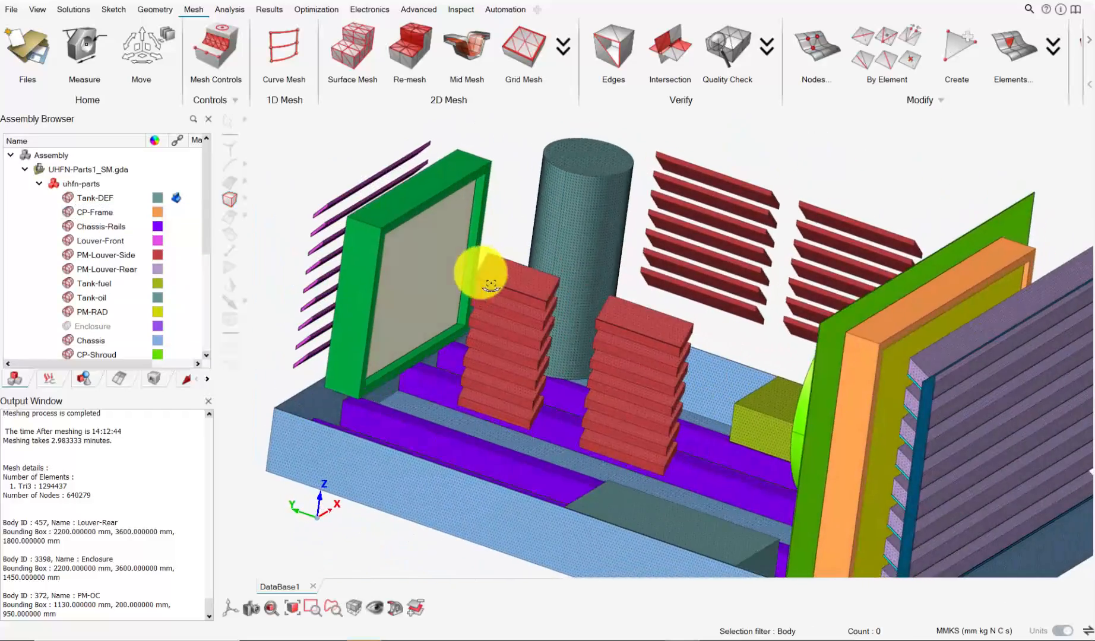
pyautogui.scroll(10, 889, 349)
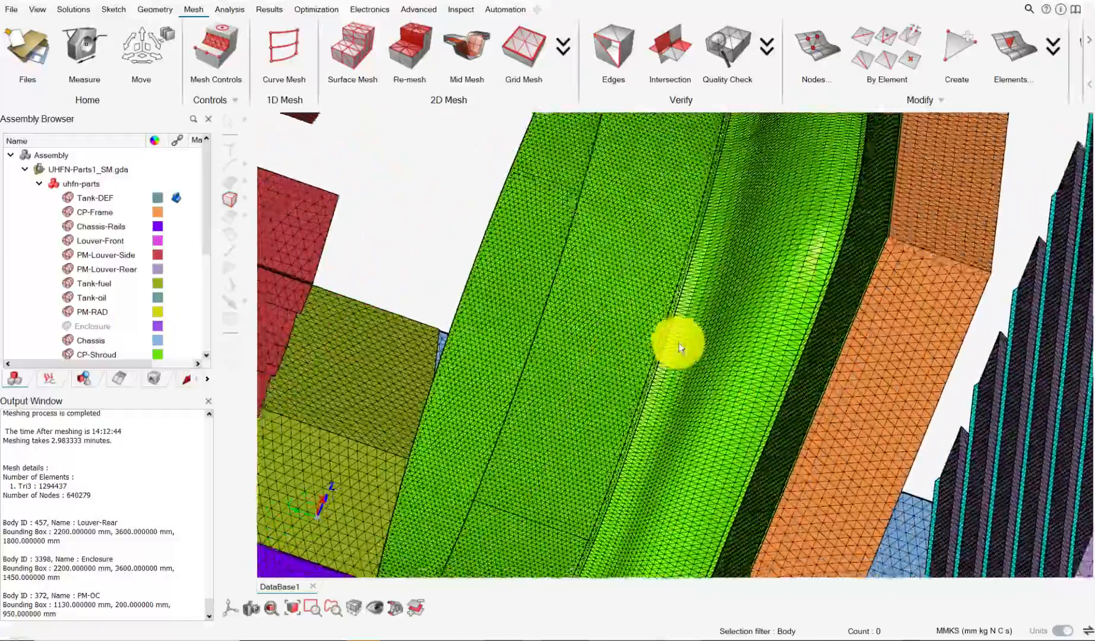
pyautogui.moveTo(680, 348); pyautogui.dragTo(614, 287, button='middle')
pyautogui.scroll(4, 662, 335)
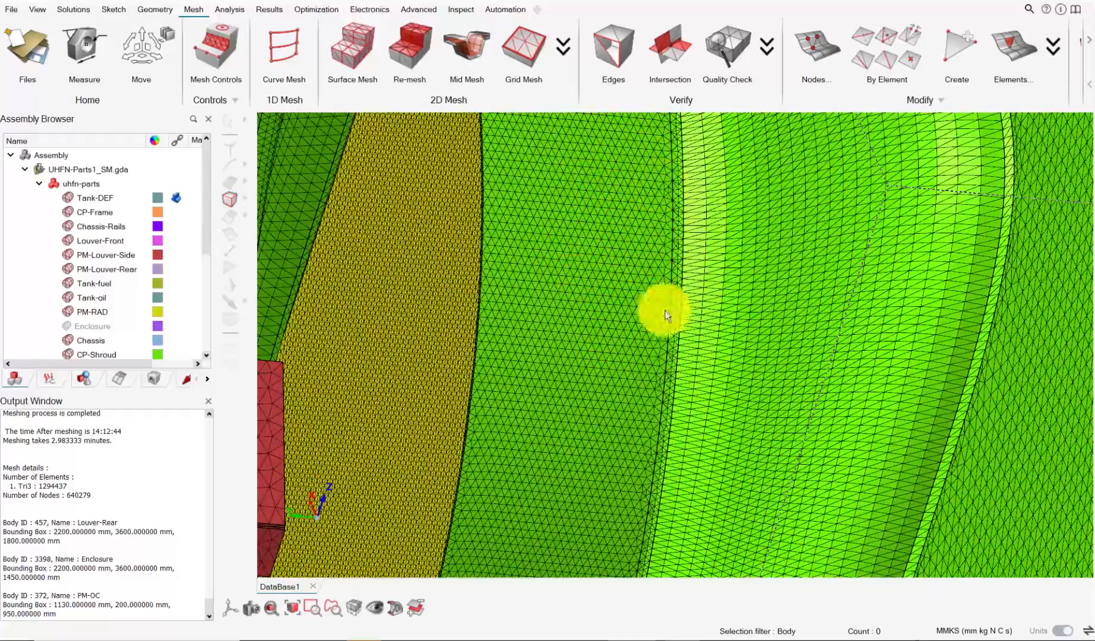
pyautogui.scroll(-8, 562, 298)
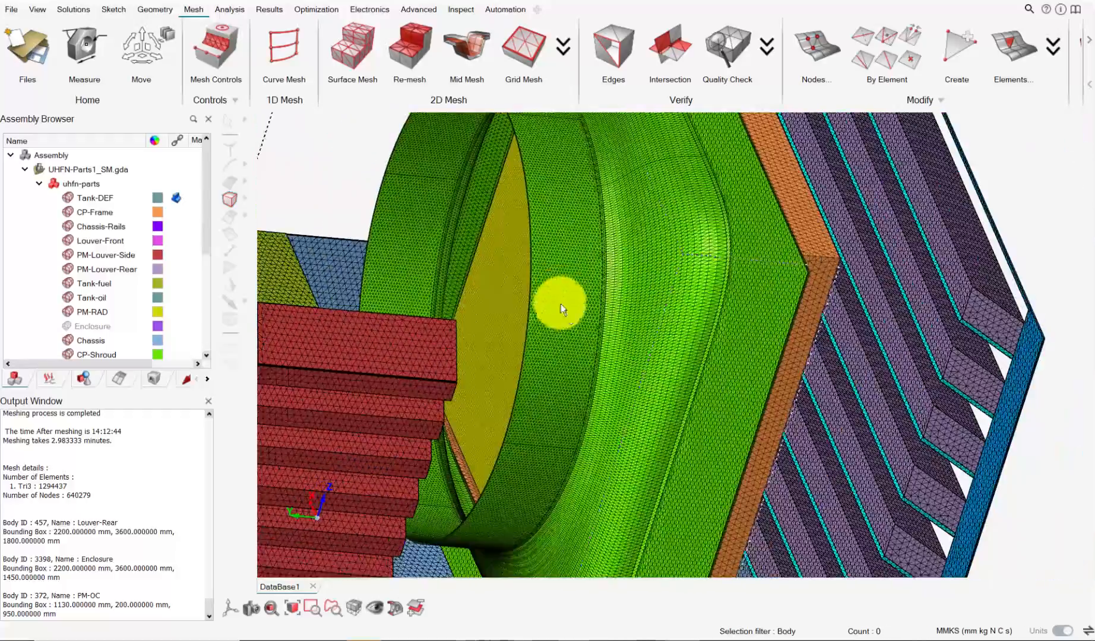
# Move the PM-OC and PM-RAD mesh bodies out of the uhfn-parts group to the root model.
pyautogui.moveTo(562, 306); pyautogui.dragTo(620, 276, button='middle')
pyautogui.click(477, 245)
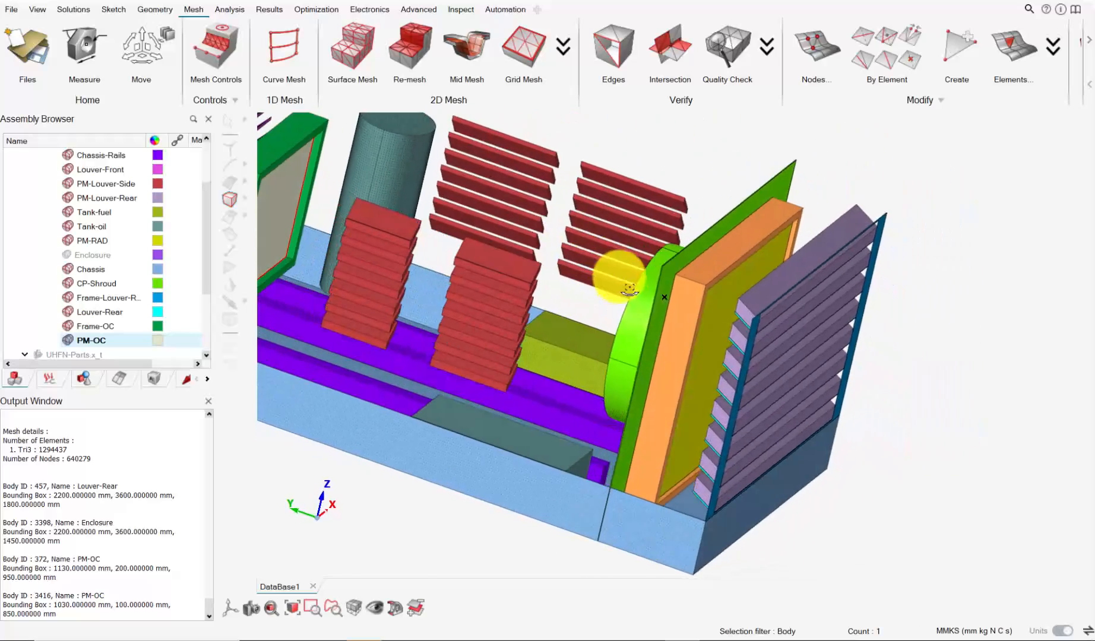
pyautogui.click(724, 319)
pyautogui.scroll(-3, 80, 315)
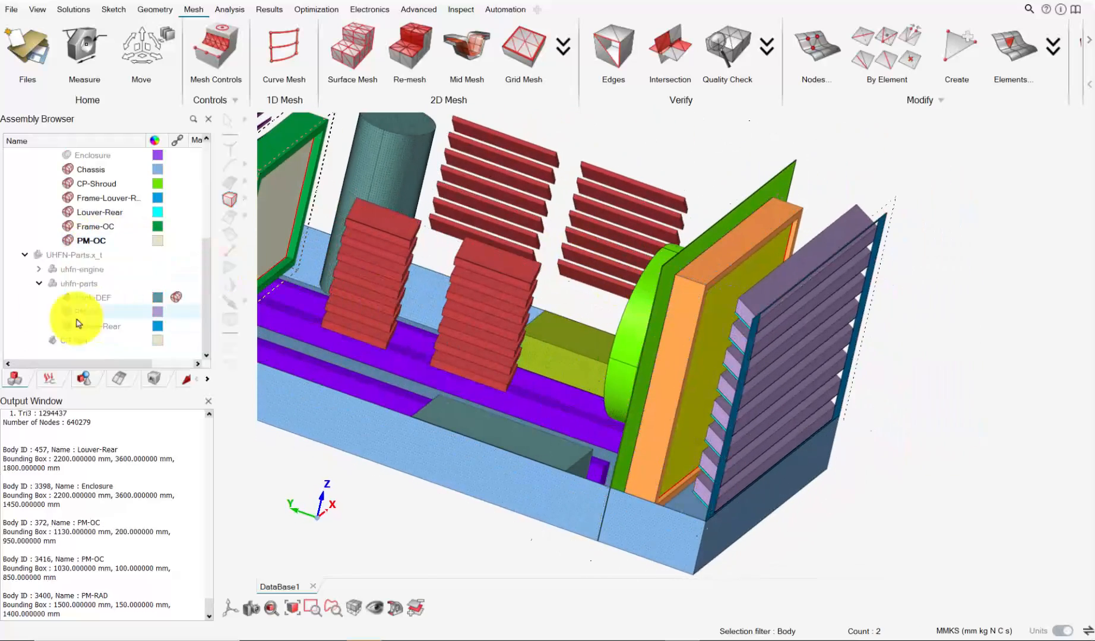
pyautogui.rightClick(93, 246)
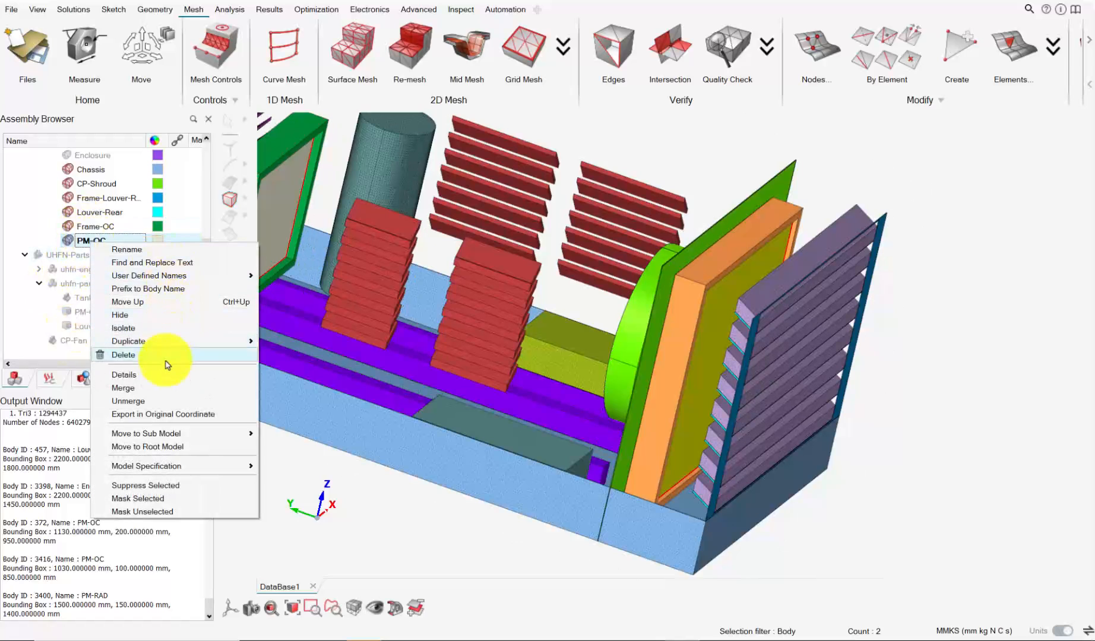
pyautogui.click(168, 447)
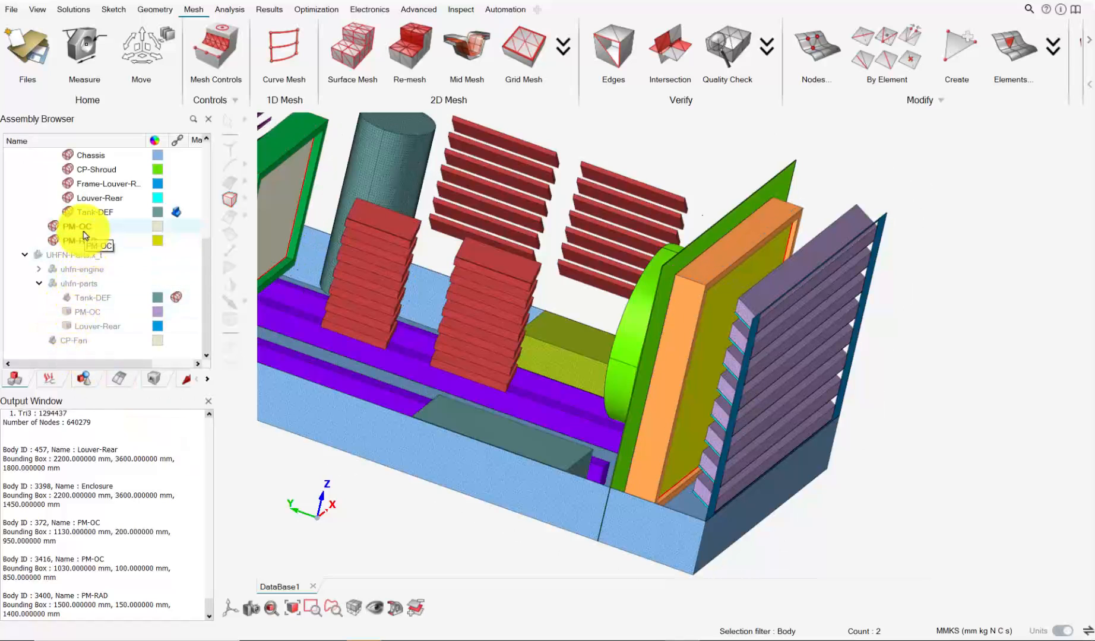
# Hide the PM-OC and PM-RAD mesh bodies in the UHFN-Parts1_SM.gda model, leaving the remaining parts displayed.
pyautogui.scroll(5, 84, 235)
pyautogui.click(40, 185)
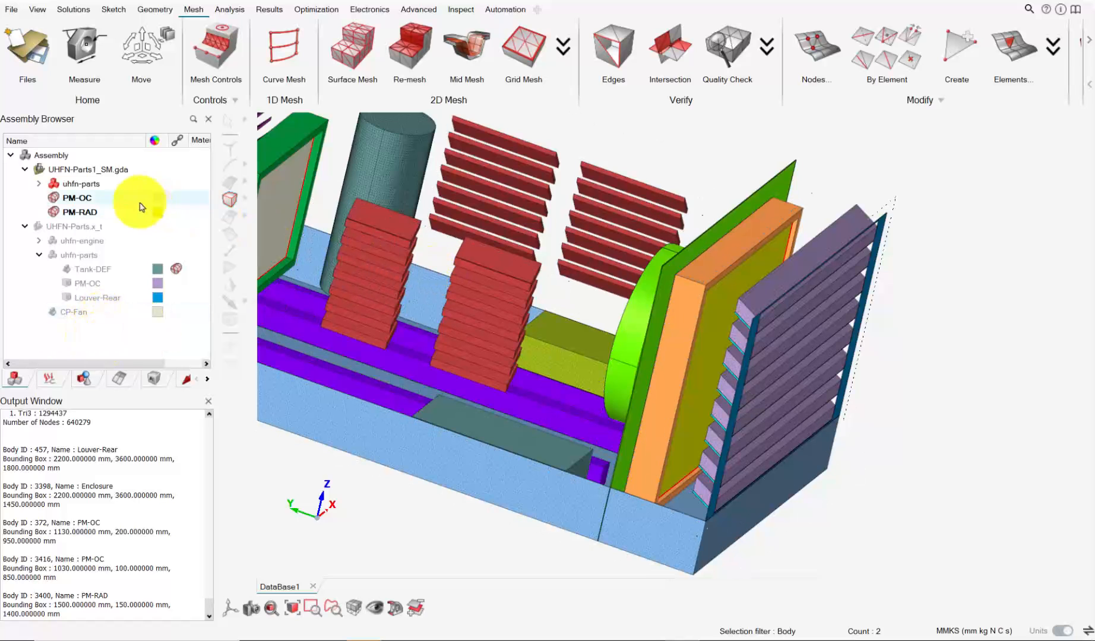
pyautogui.click(56, 198)
pyautogui.click(56, 212)
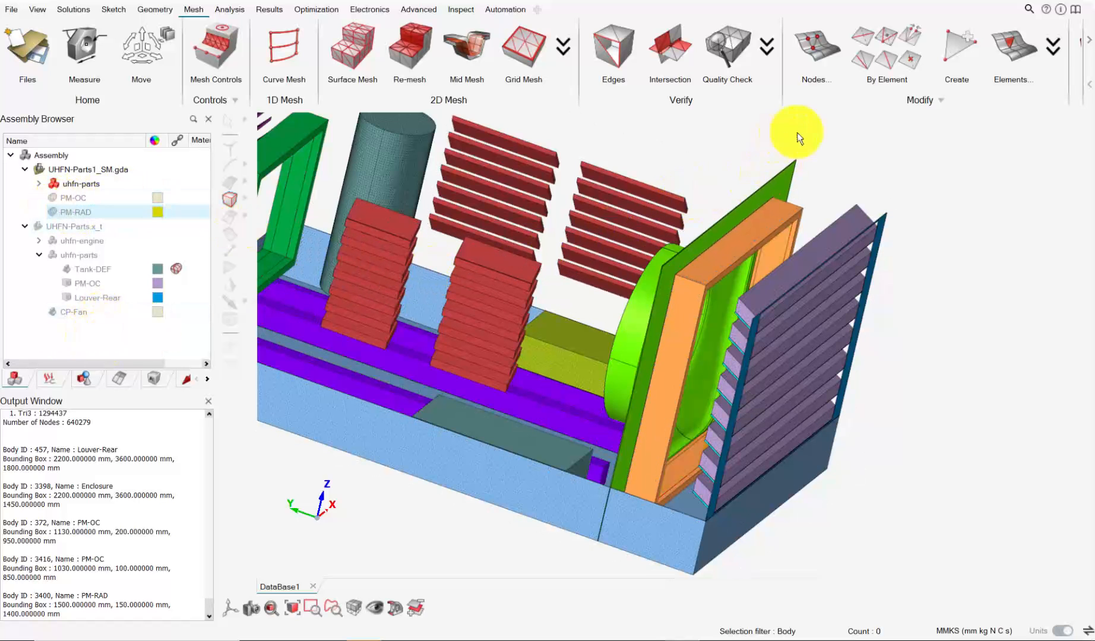
pyautogui.scroll(2, 573, 229)
pyautogui.moveTo(505, 240); pyautogui.dragTo(628, 259, button='right')
pyautogui.scroll(-4, 546, 257)
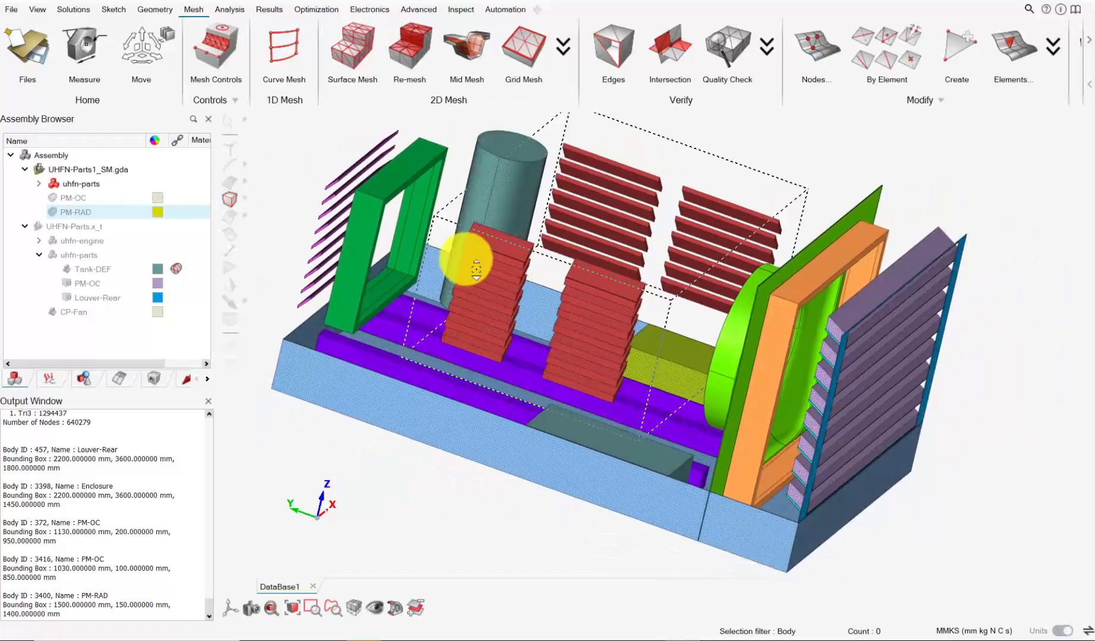
pyautogui.moveTo(489, 279); pyautogui.dragTo(447, 274, button='right')
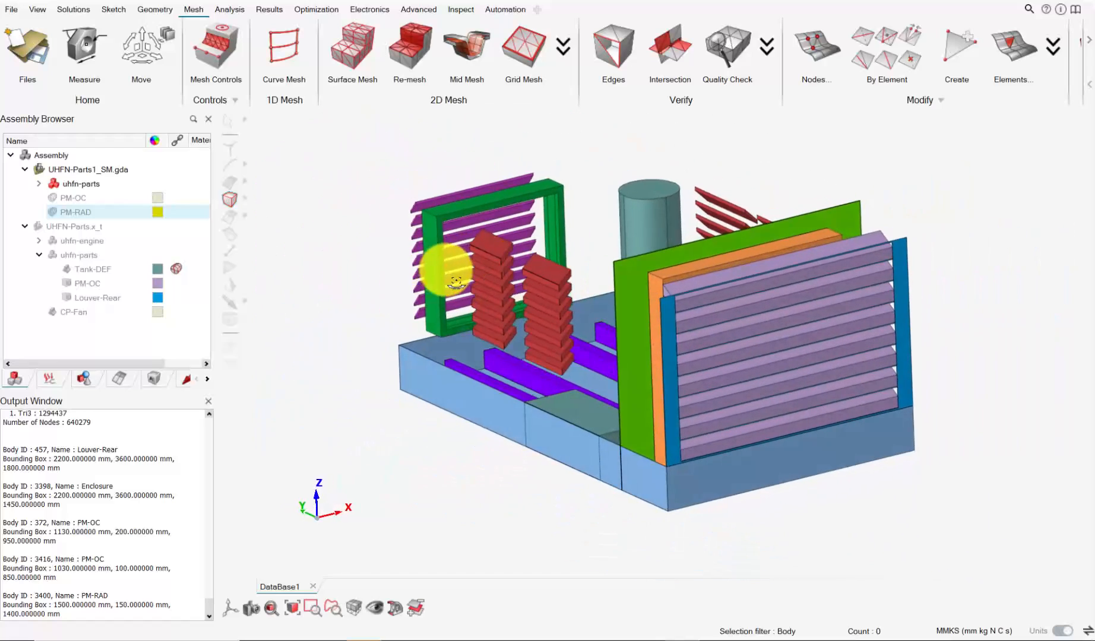
# Show every mesh body in the uhfn-parts group of UHFN-Parts1_SM.gda and merge them all into one body.
pyautogui.click(53, 189)
pyautogui.moveTo(552, 276); pyautogui.dragTo(587, 271, button='right')
pyautogui.moveTo(308, 137); pyautogui.dragTo(957, 541)
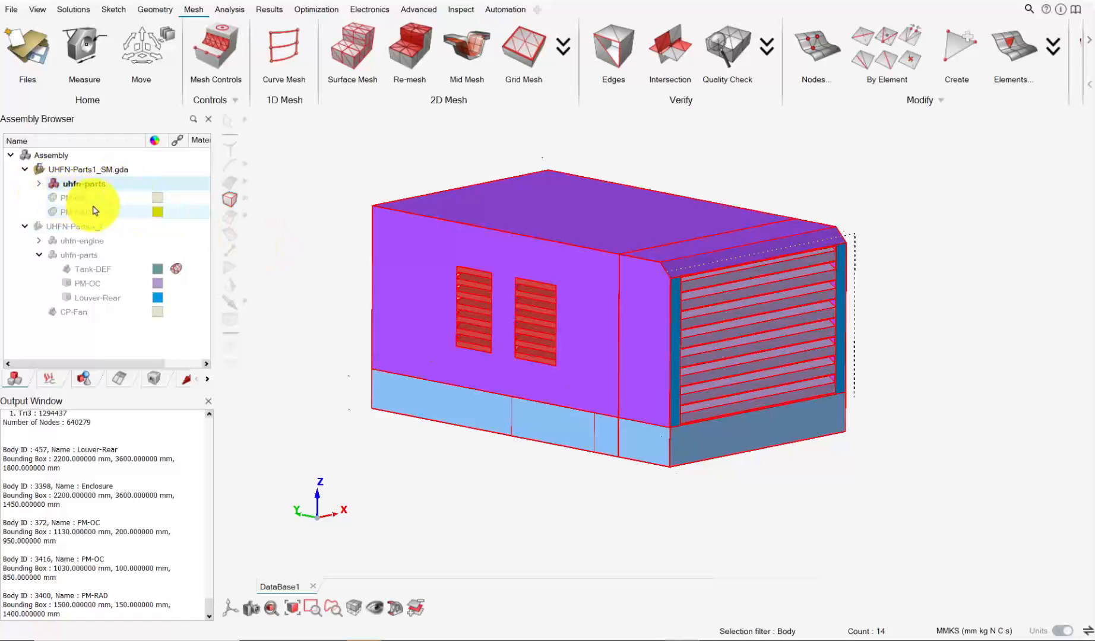
pyautogui.click(39, 183)
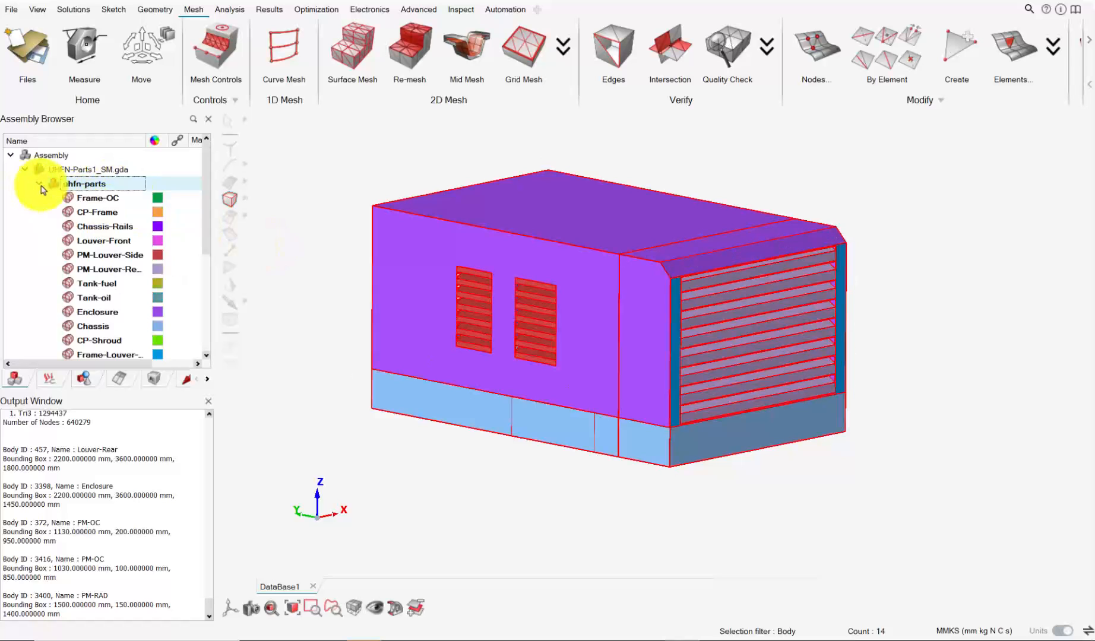
pyautogui.rightClick(104, 204)
pyautogui.click(135, 343)
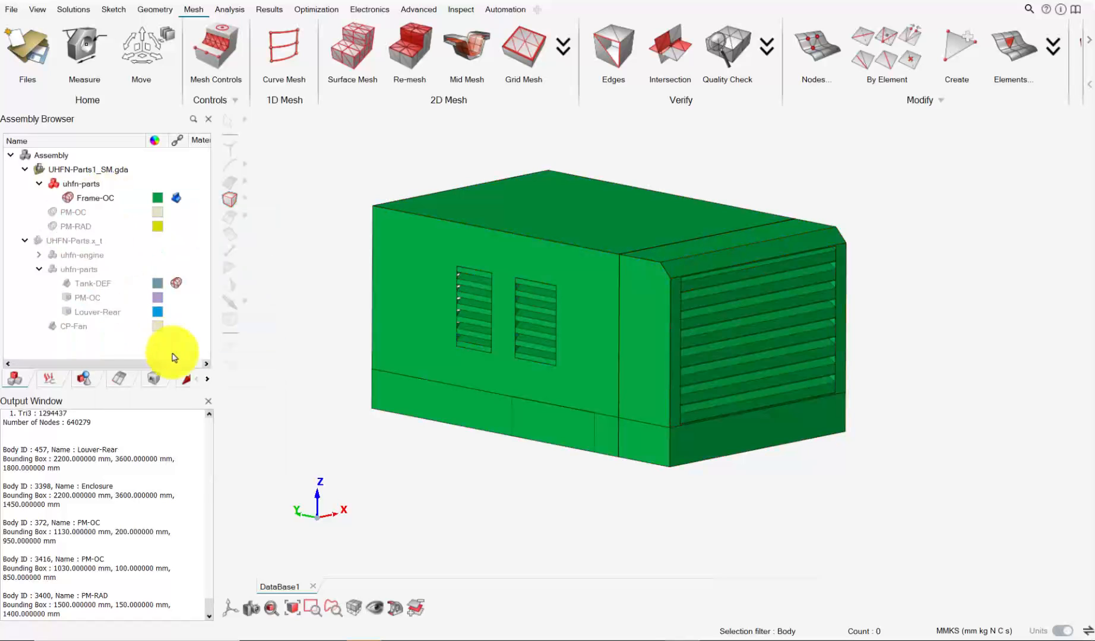
# Flatten the UHFN-Parts1_SM.gda model to remove its uhfn-parts sub-model level.
pyautogui.click(74, 170)
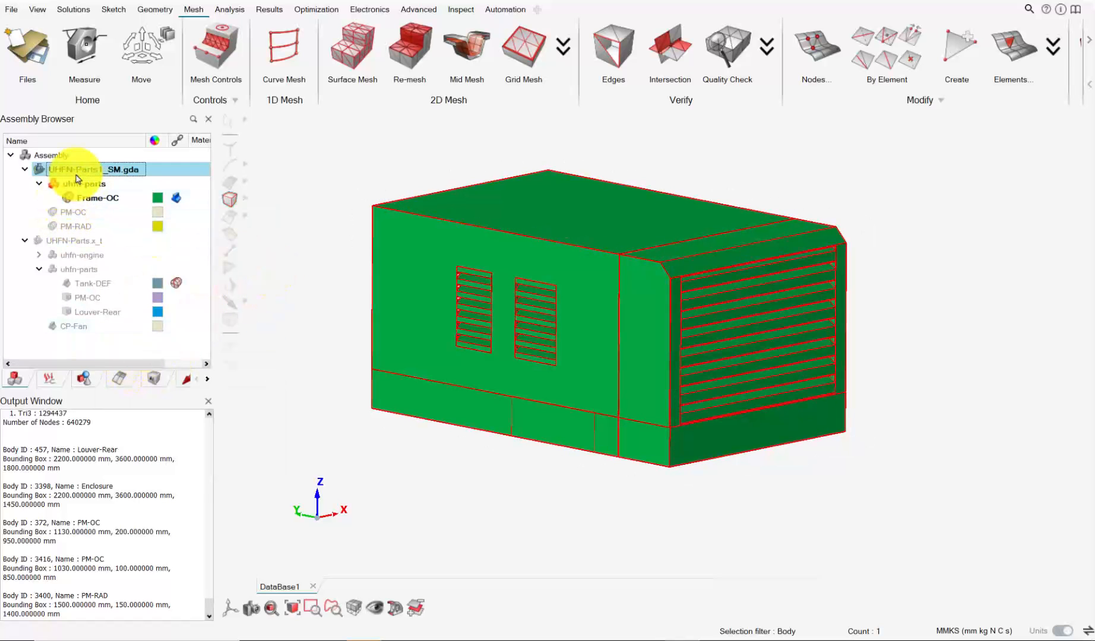
pyautogui.rightClick(76, 174)
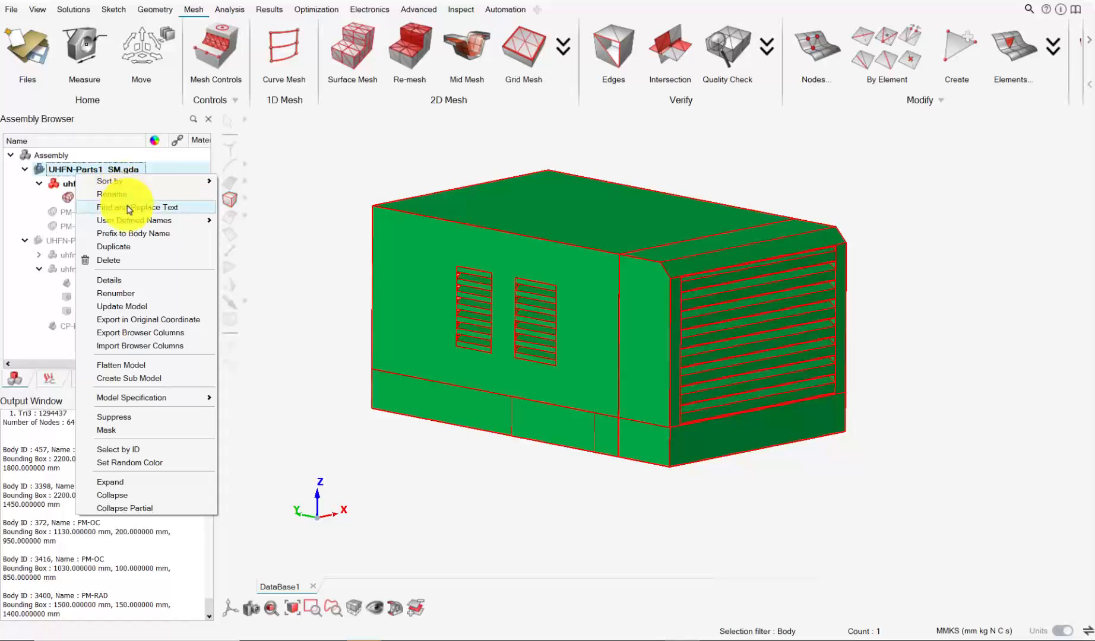
pyautogui.click(152, 367)
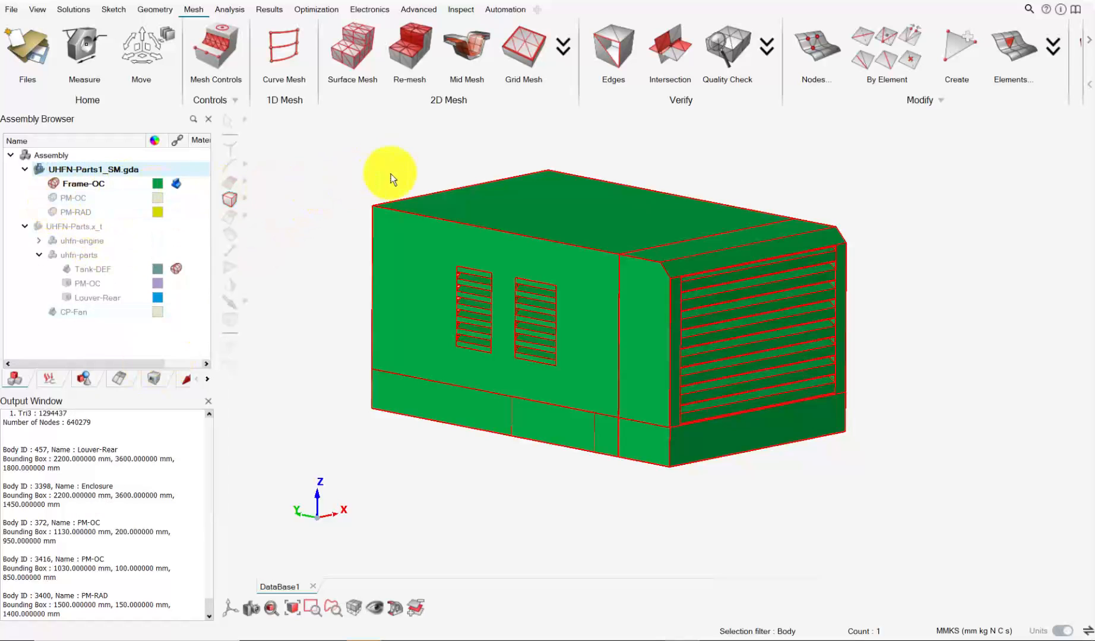
# Inspect the surface mesh of the merged Frame-OC body around its side louvers and outer panels.
pyautogui.click(54, 184)
pyautogui.click(53, 184)
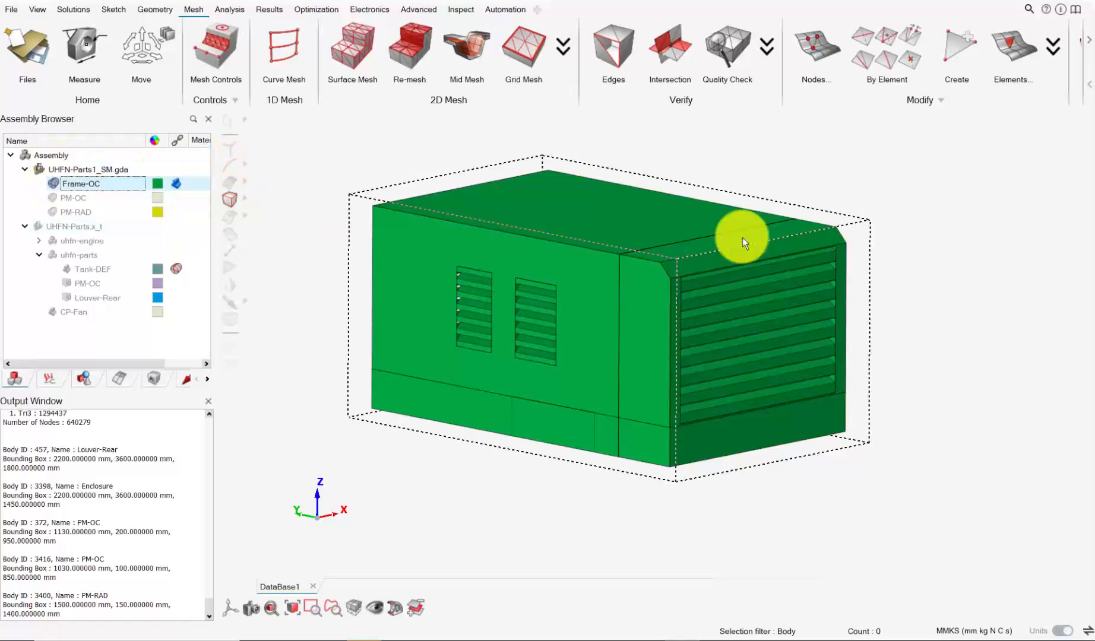
pyautogui.moveTo(742, 237); pyautogui.dragTo(785, 255, button='middle')
pyautogui.scroll(10, 512, 342)
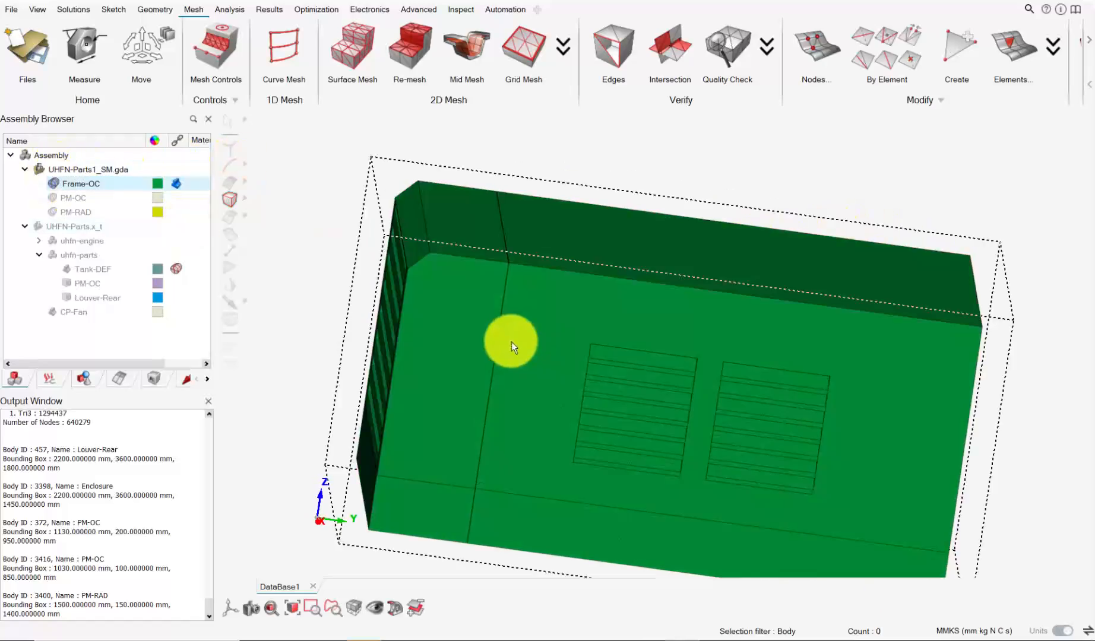
pyautogui.scroll(-10, 439, 350)
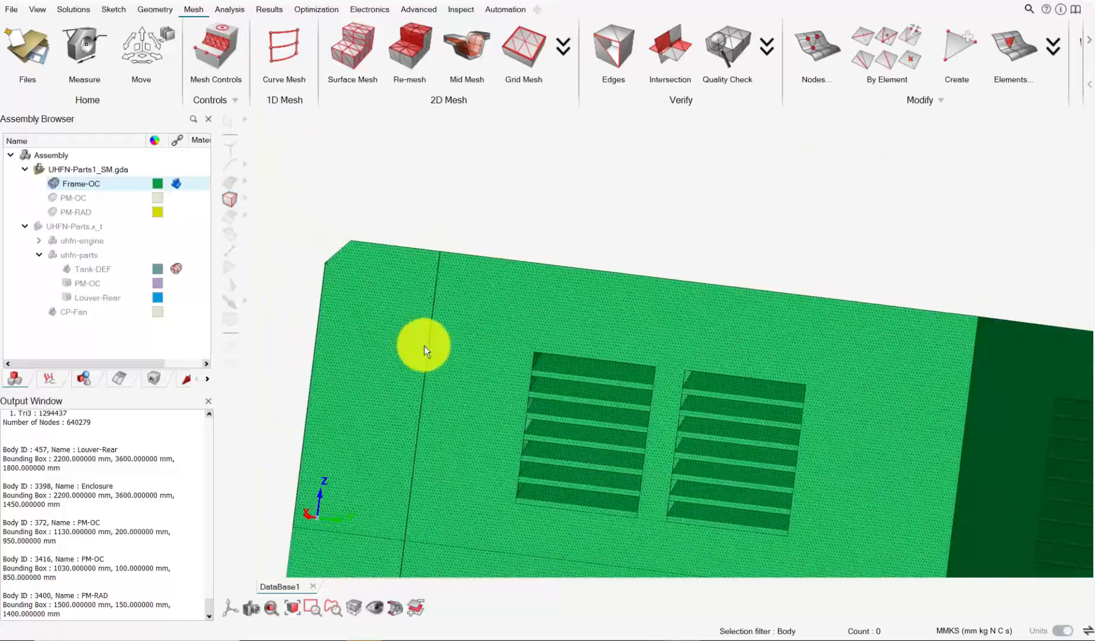
pyautogui.moveTo(424, 349); pyautogui.dragTo(626, 327, button='middle')
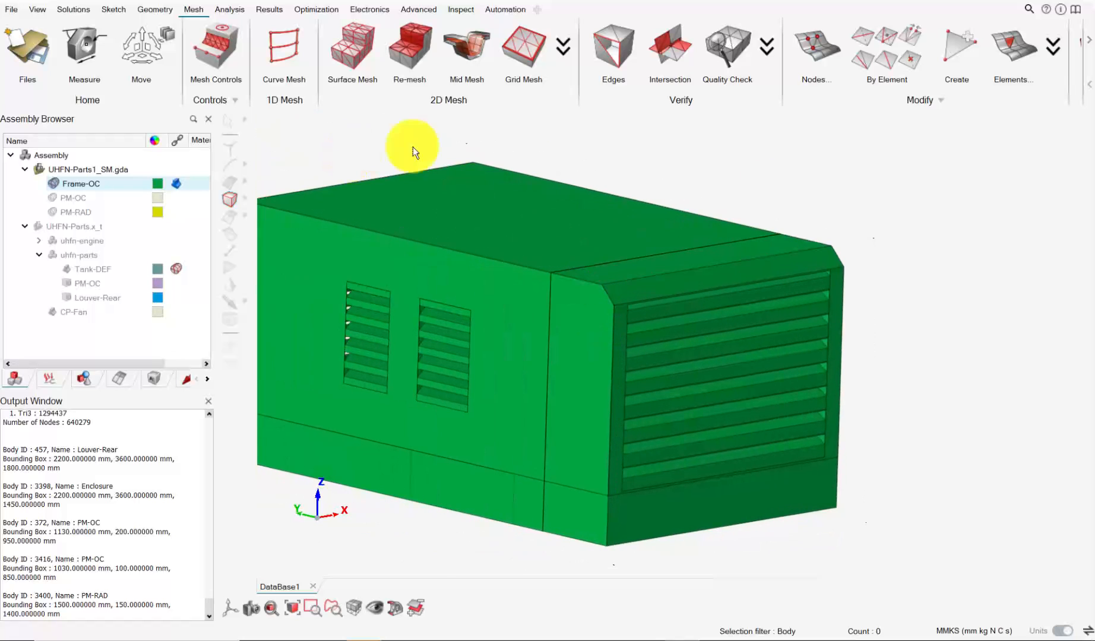
# Hide the merged Frame-OC mesh body and display the CP-Fan CAD body of UHFN-Parts.x_t.
pyautogui.click(53, 183)
pyautogui.click(54, 313)
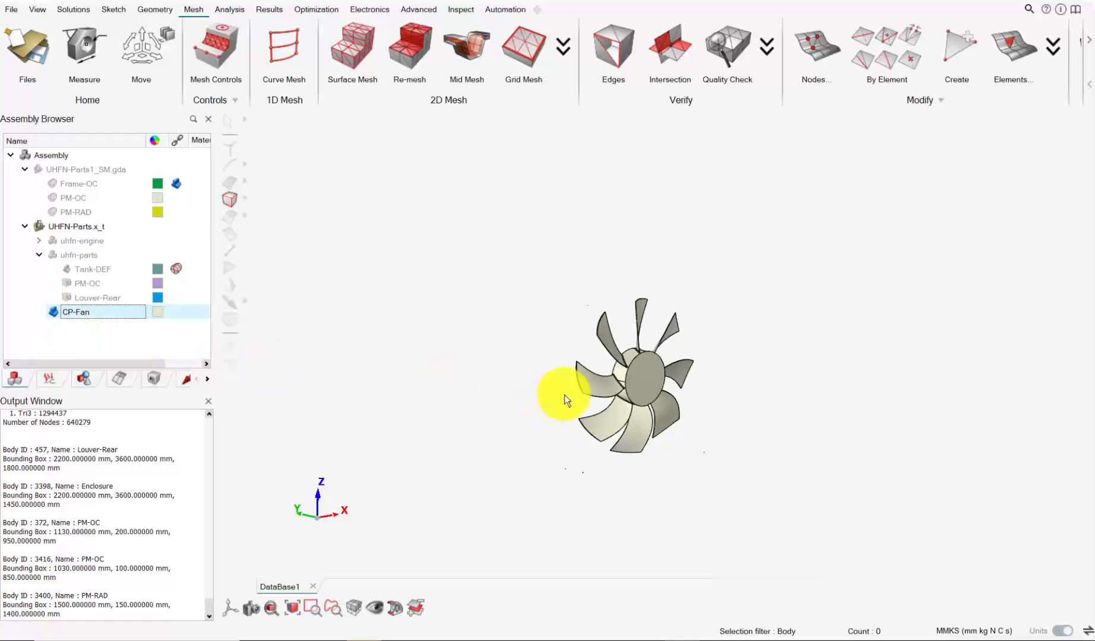
pyautogui.scroll(2, 614, 394)
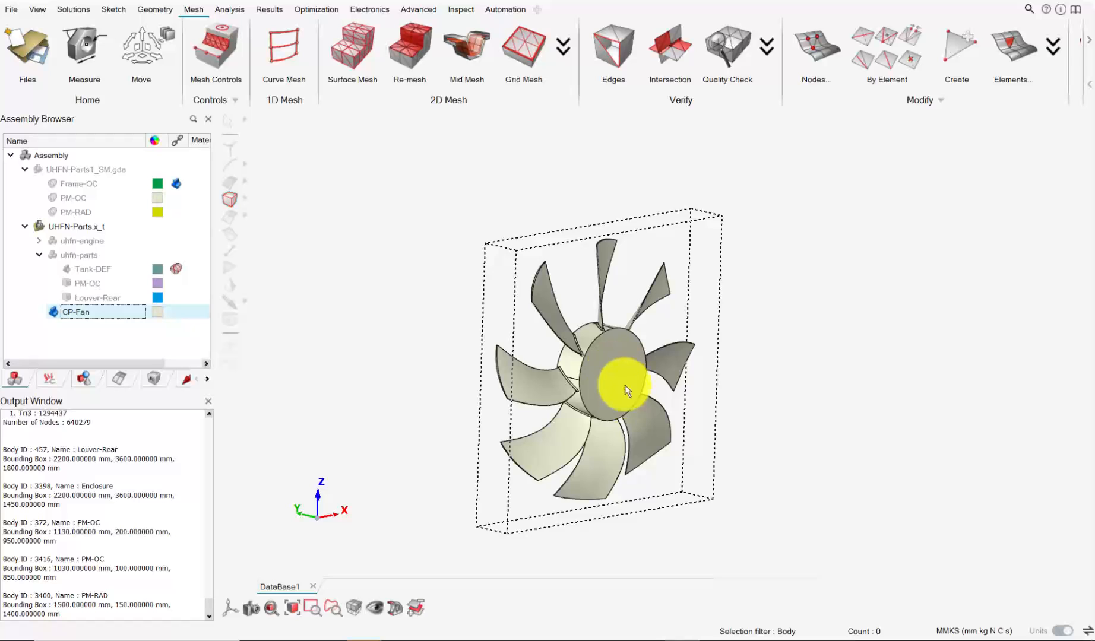
pyautogui.scroll(-5, 626, 391)
pyautogui.moveTo(625, 390); pyautogui.dragTo(557, 342, button='right')
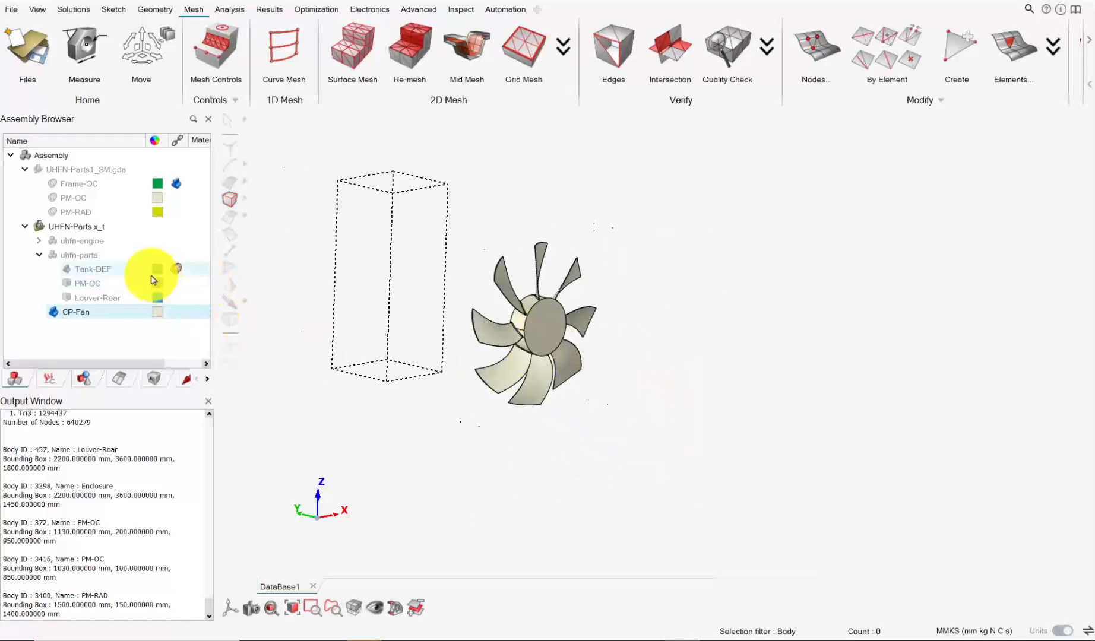
# Show the merged Louver-Rear CAD body and unmerge it into its individual part bodies.
pyautogui.click(98, 294)
pyautogui.click(94, 298)
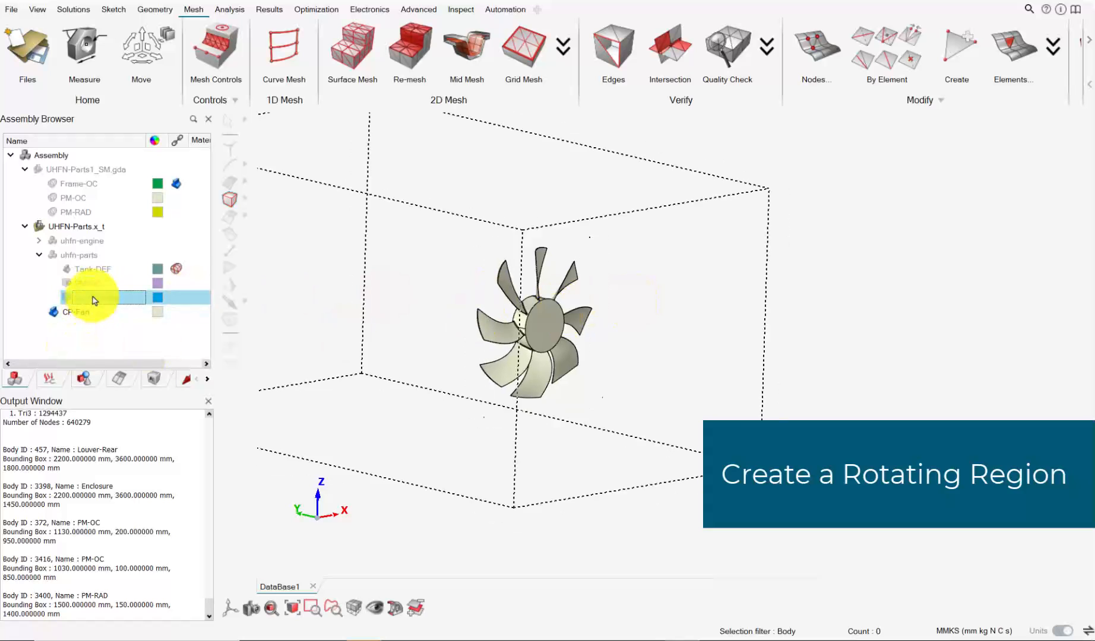
pyautogui.click(64, 297)
pyautogui.rightClick(93, 301)
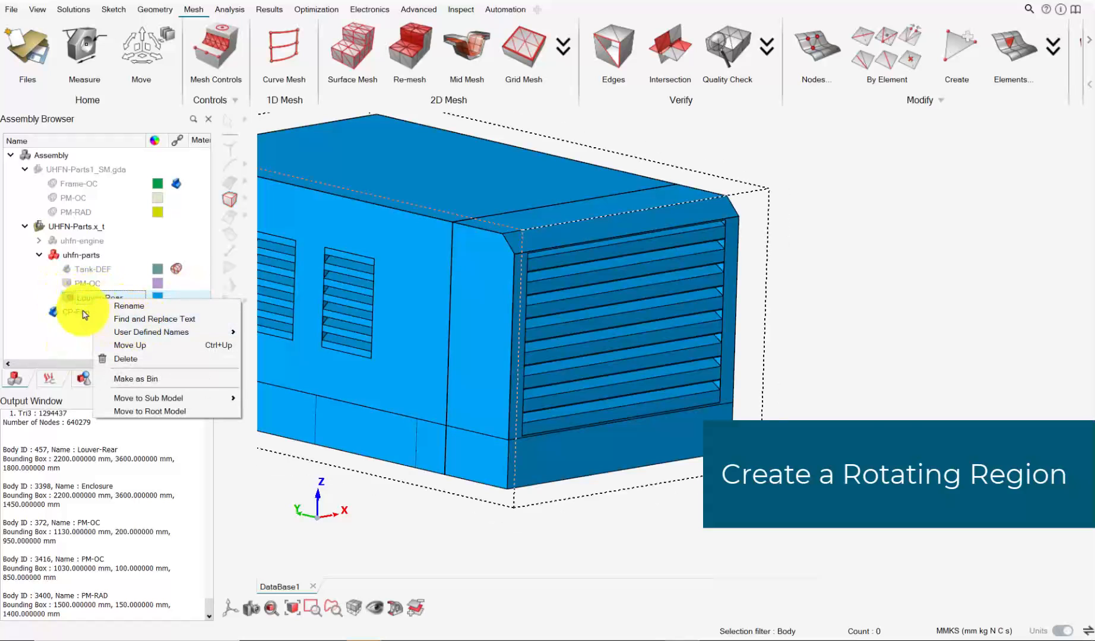
pyautogui.click(83, 301)
pyautogui.rightClick(94, 299)
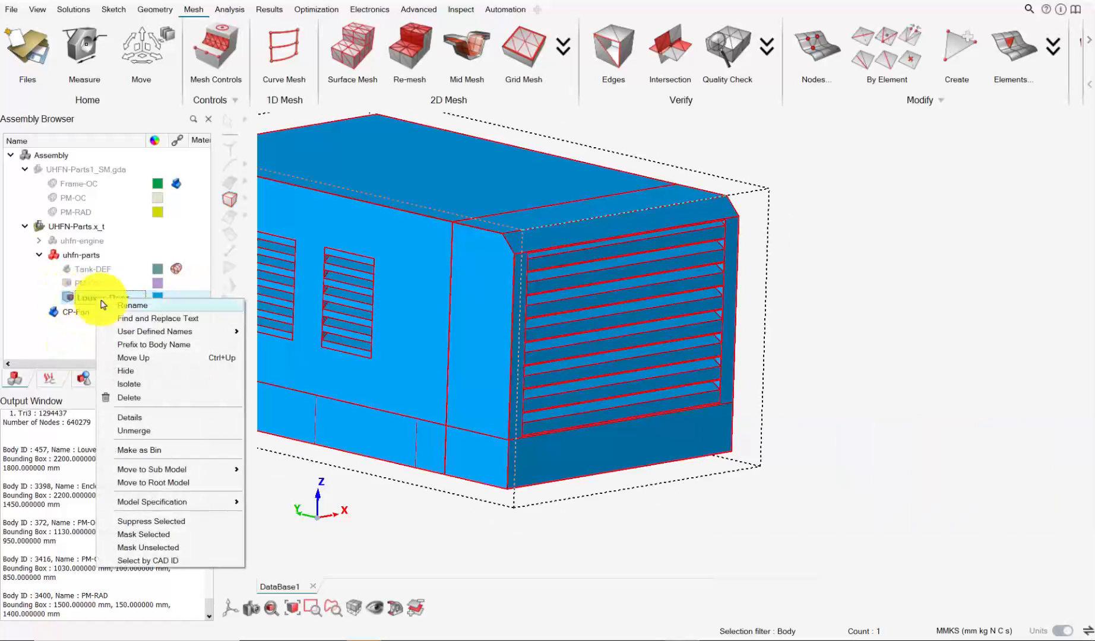
pyautogui.click(148, 433)
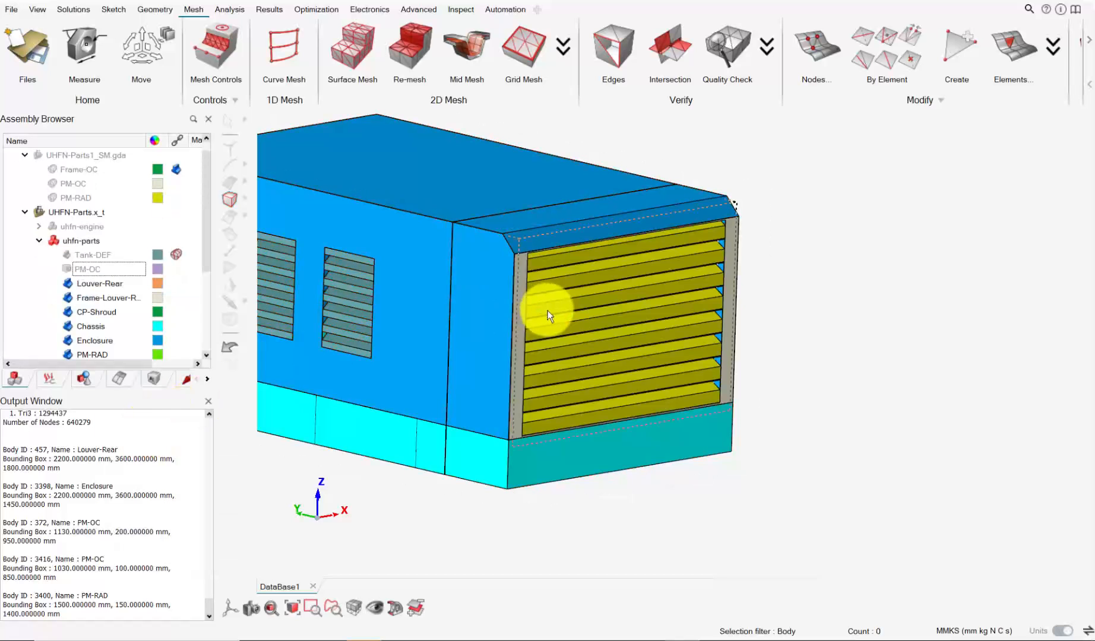
# Hide the Enclosure and Louver-Front CAD bodies to expose the fan inside its shroud.
pyautogui.click(401, 230)
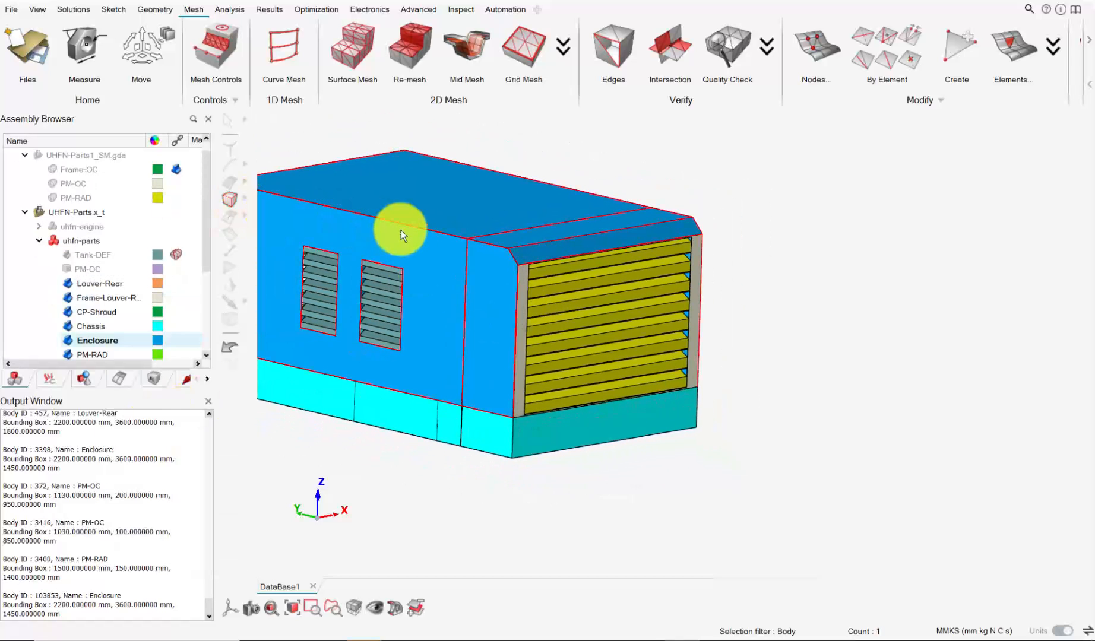
pyautogui.press('h')
pyautogui.moveTo(463, 266); pyautogui.dragTo(633, 298, button='middle')
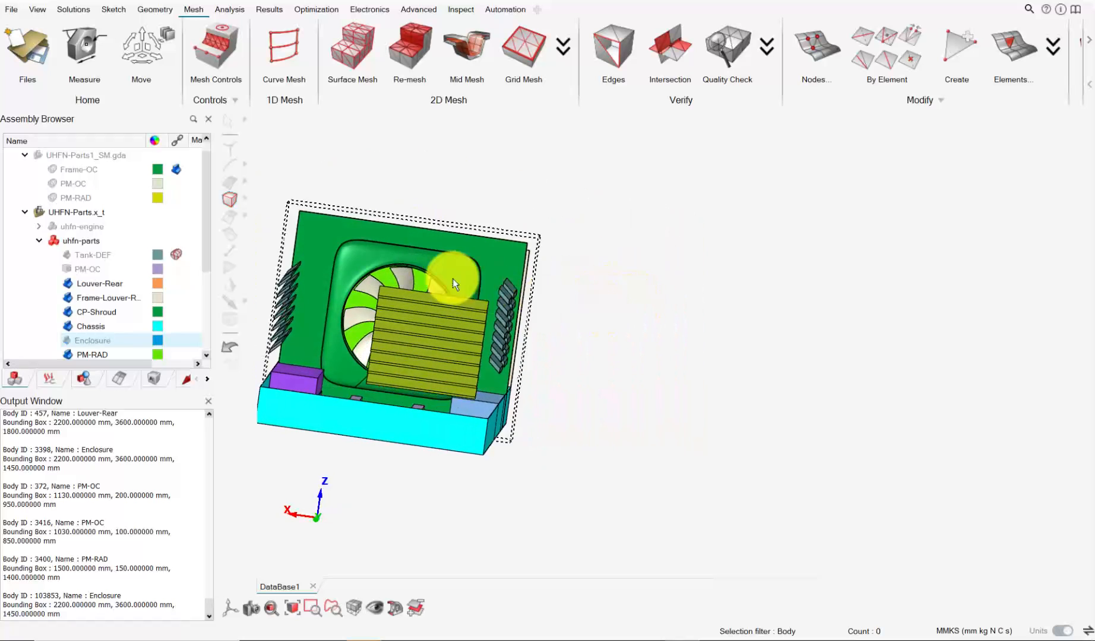
pyautogui.scroll(5, 386, 300)
pyautogui.scroll(3, 435, 288)
pyautogui.click(468, 311)
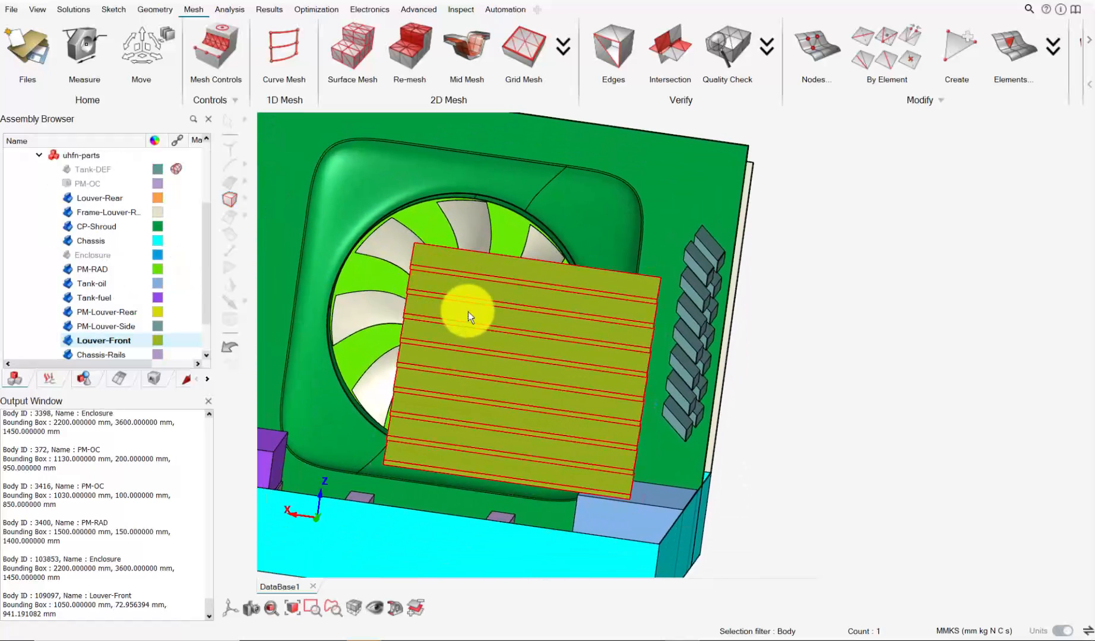
pyautogui.rightClick(468, 311)
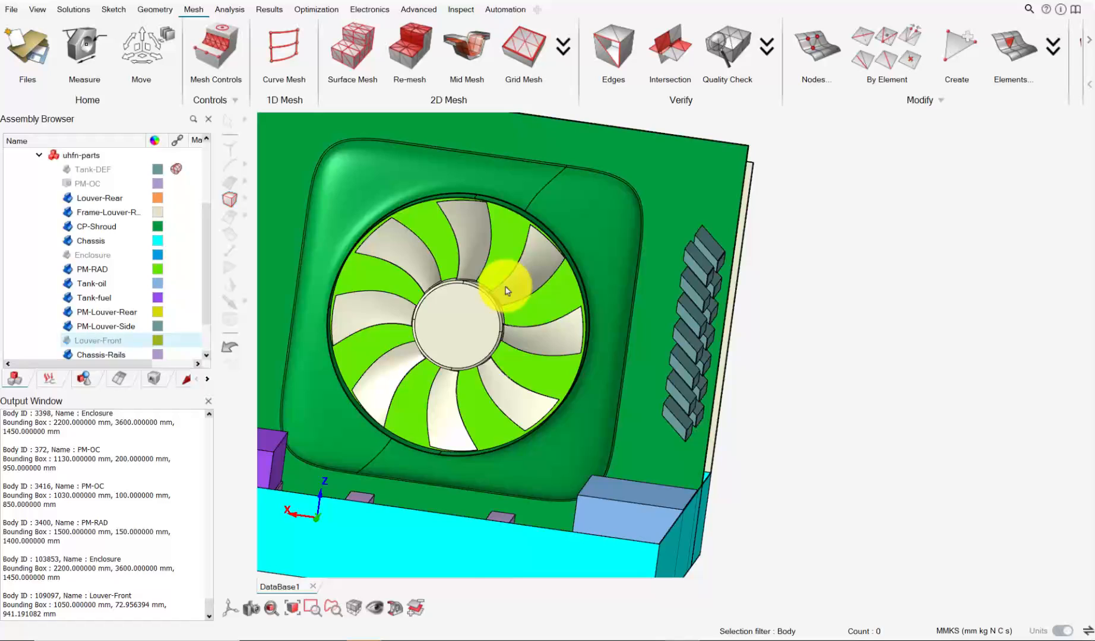
# Examine the clearance between the fan blade tips and the shroud ring up close.
pyautogui.moveTo(505, 287); pyautogui.dragTo(521, 285, button='middle')
pyautogui.scroll(4, 450, 213)
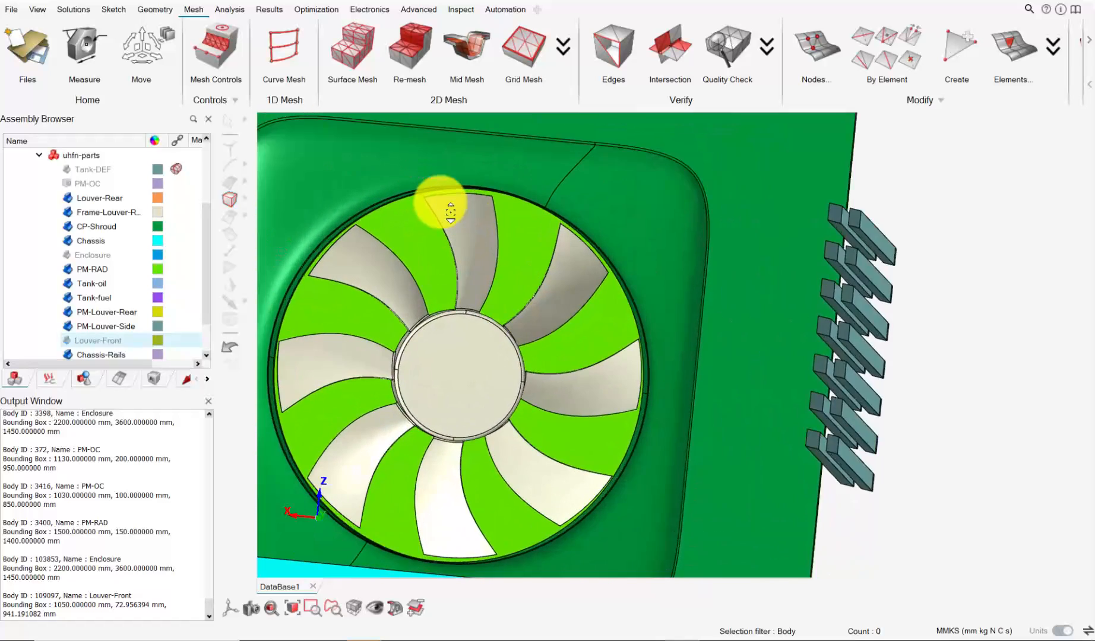
pyautogui.scroll(5, 450, 213)
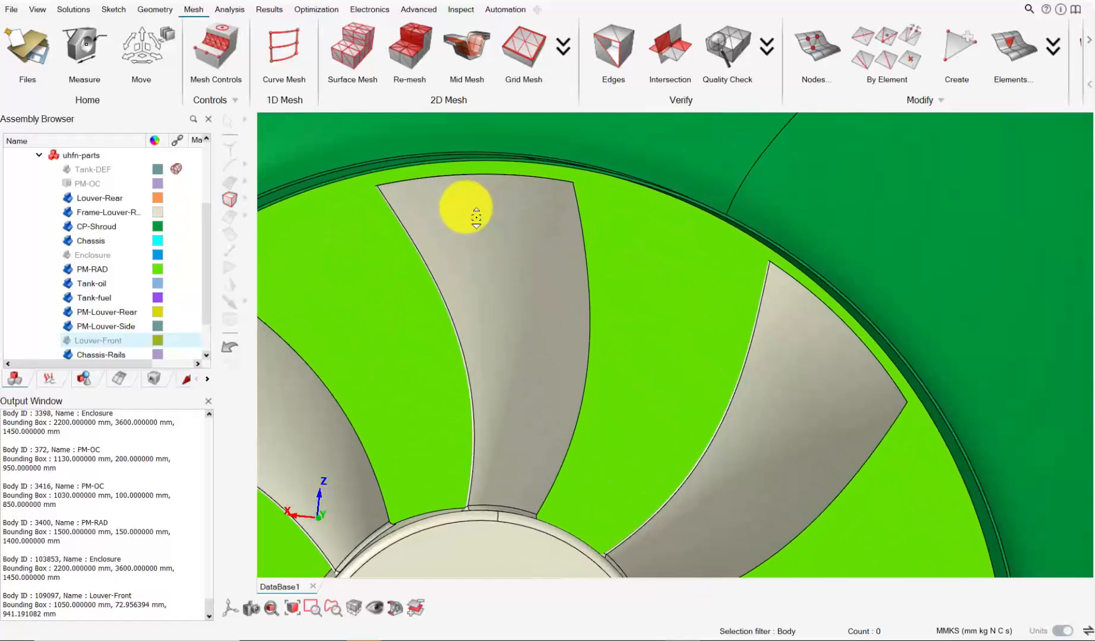
pyautogui.scroll(5, 458, 169)
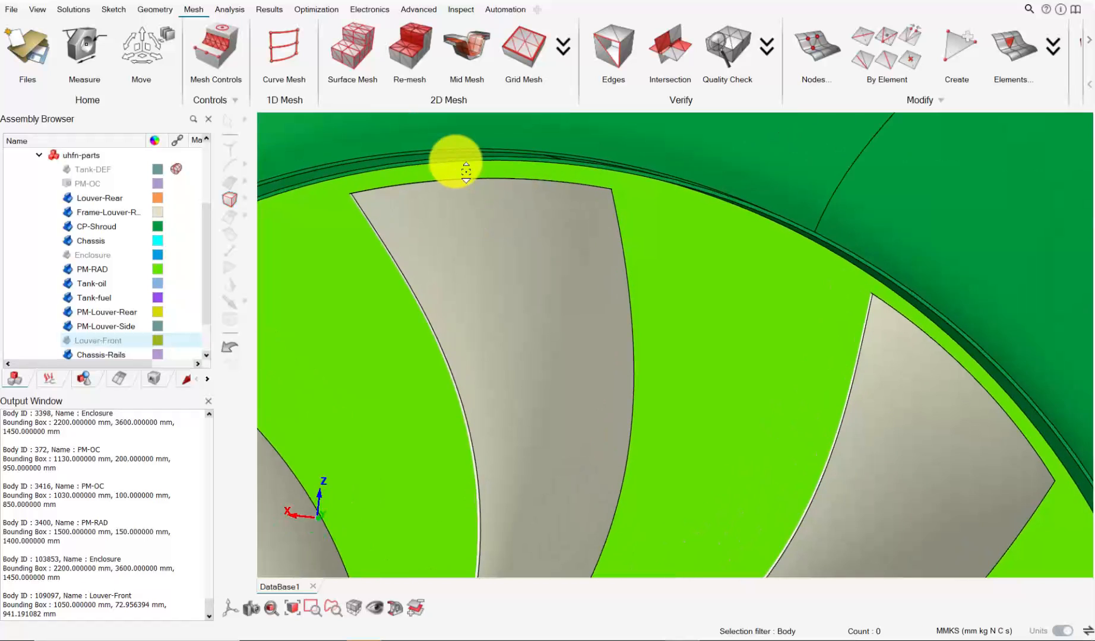
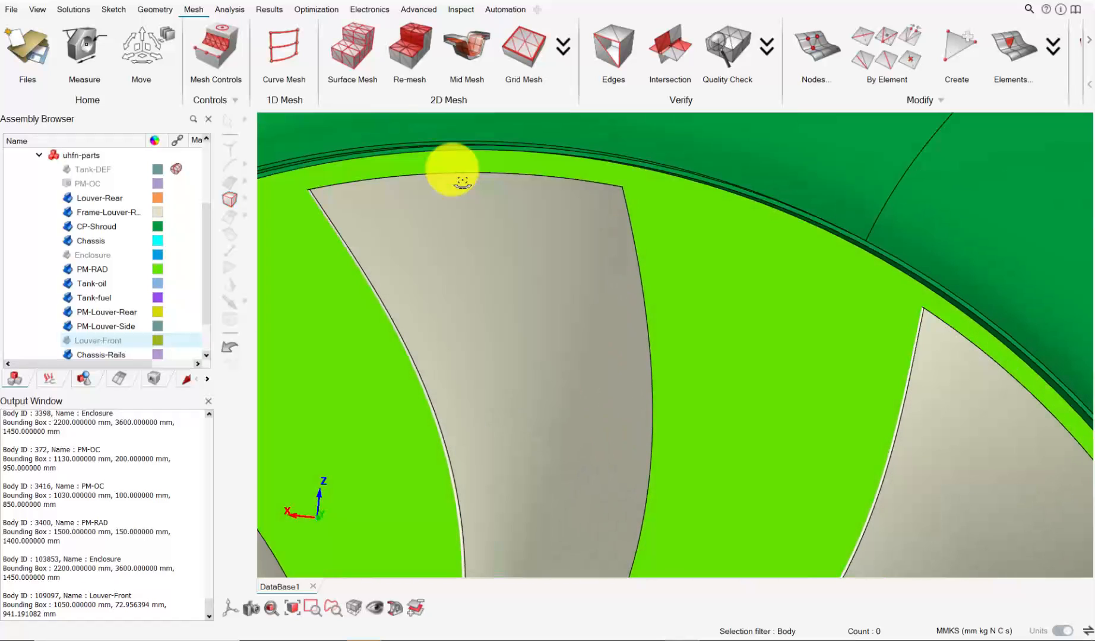
pyautogui.scroll(2, 461, 182)
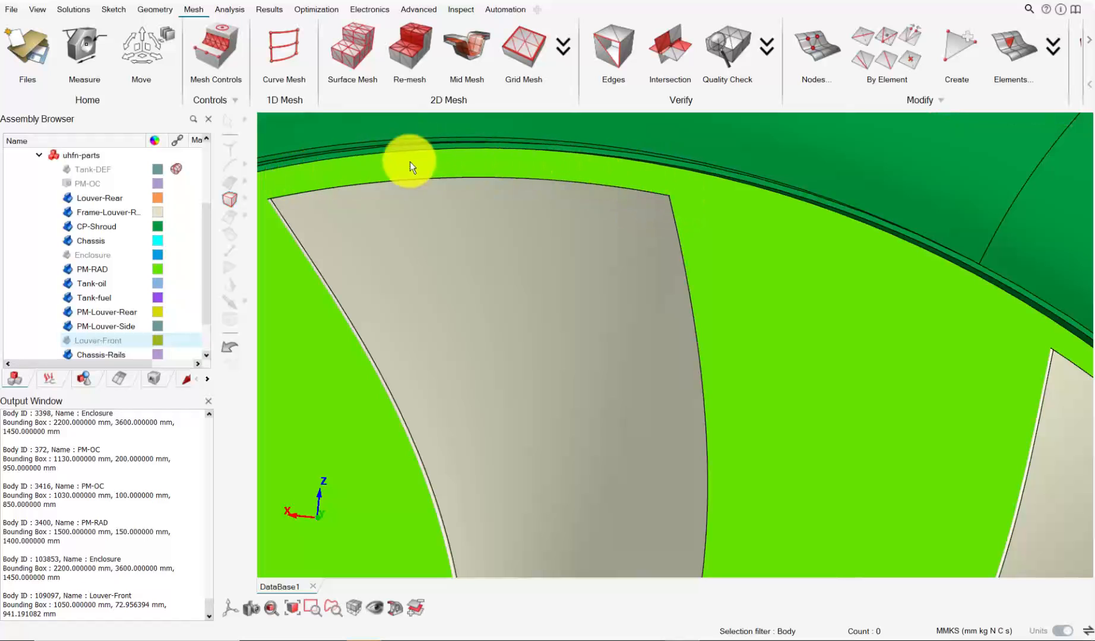
pyautogui.scroll(-8, 430, 163)
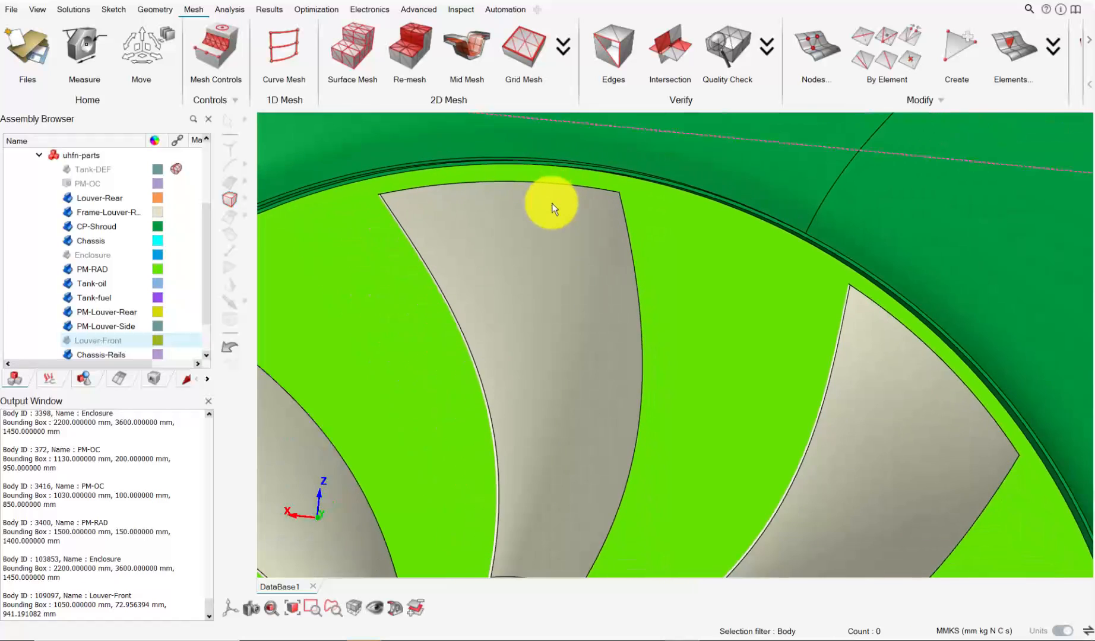
pyautogui.scroll(-3, 581, 275)
pyautogui.moveTo(644, 351); pyautogui.dragTo(629, 257, button='right')
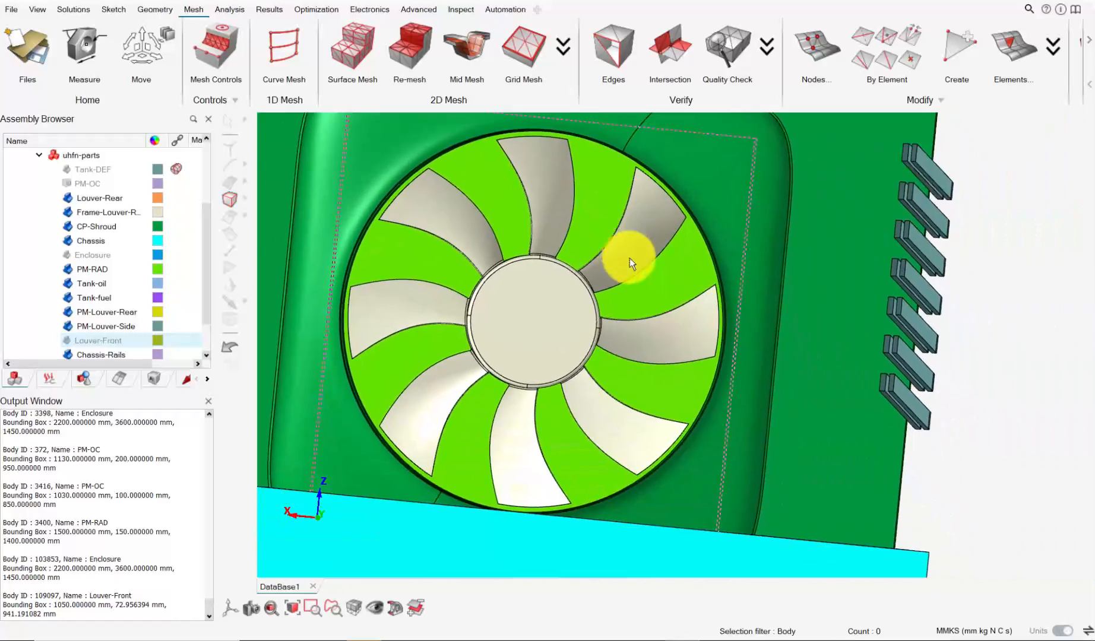
pyautogui.moveTo(629, 258)
pyautogui.mouseDown(button='middle')
pyautogui.moveTo(664, 278)
pyautogui.moveTo(644, 268)
pyautogui.mouseUp(button='middle')
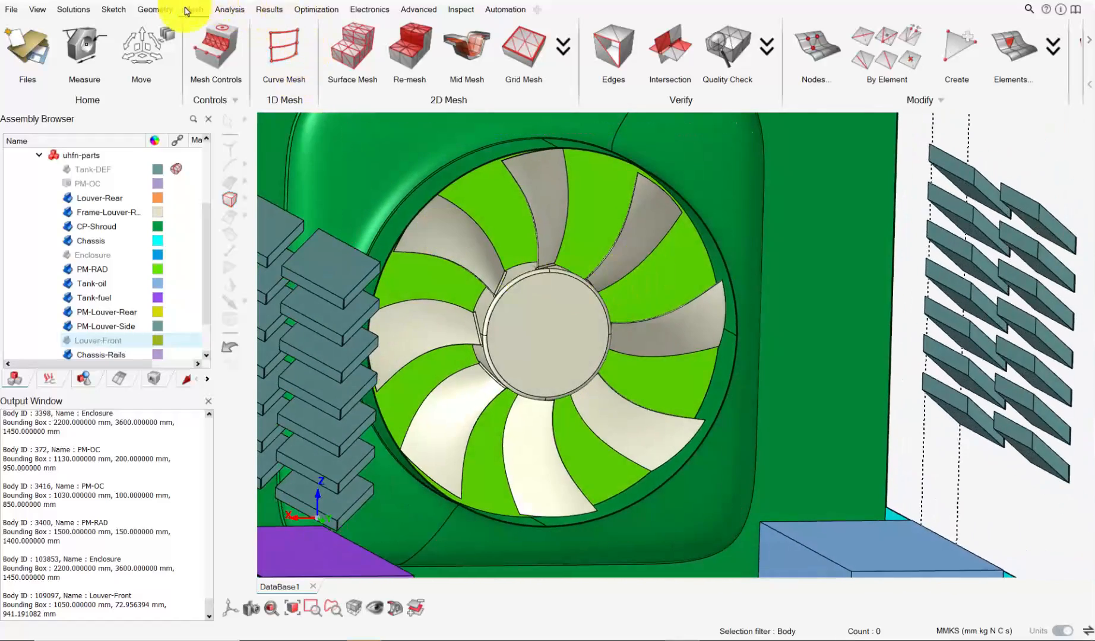
# Set up a solid CAD cylinder with the Straight/Arc edge/Group option, defined from the shroud ring's circular edge around the fan.
pyautogui.click(165, 13)
pyautogui.click(805, 52)
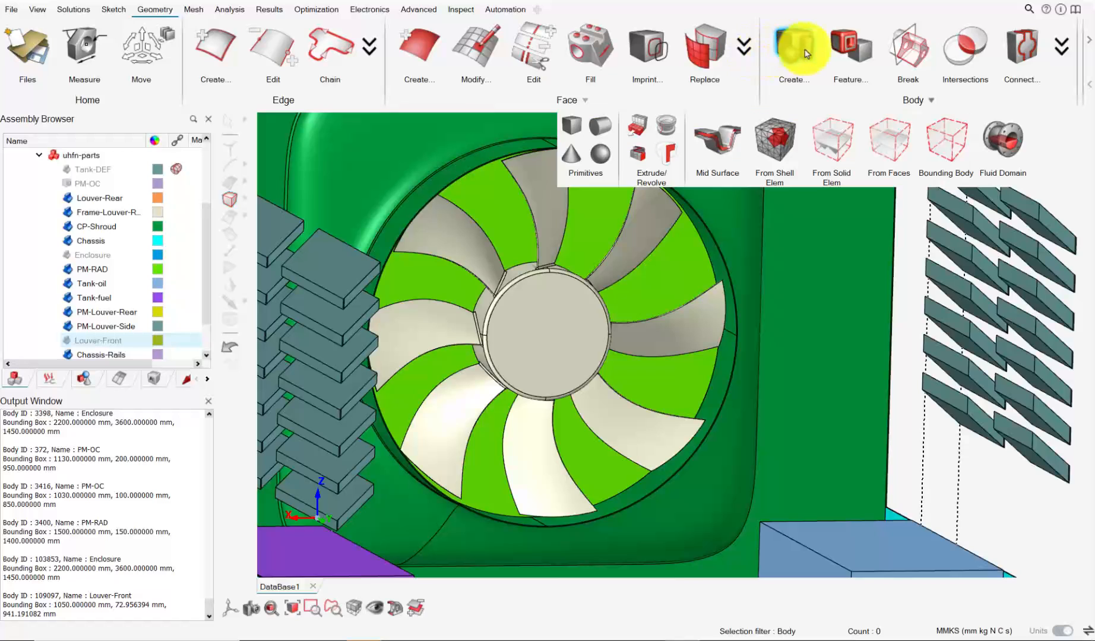
pyautogui.click(601, 127)
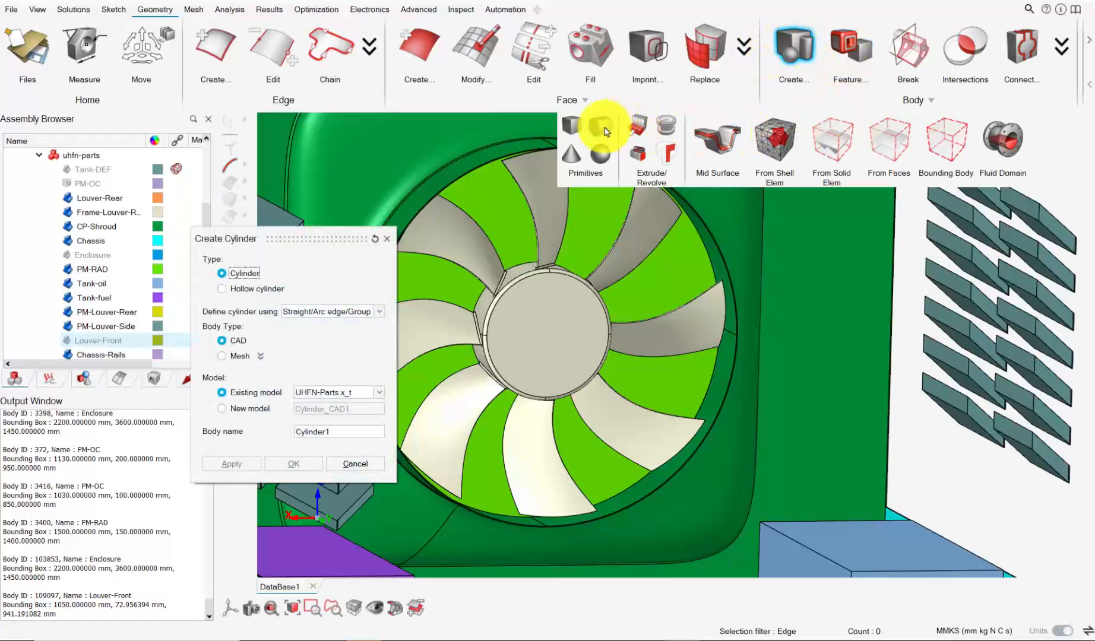
pyautogui.click(320, 321)
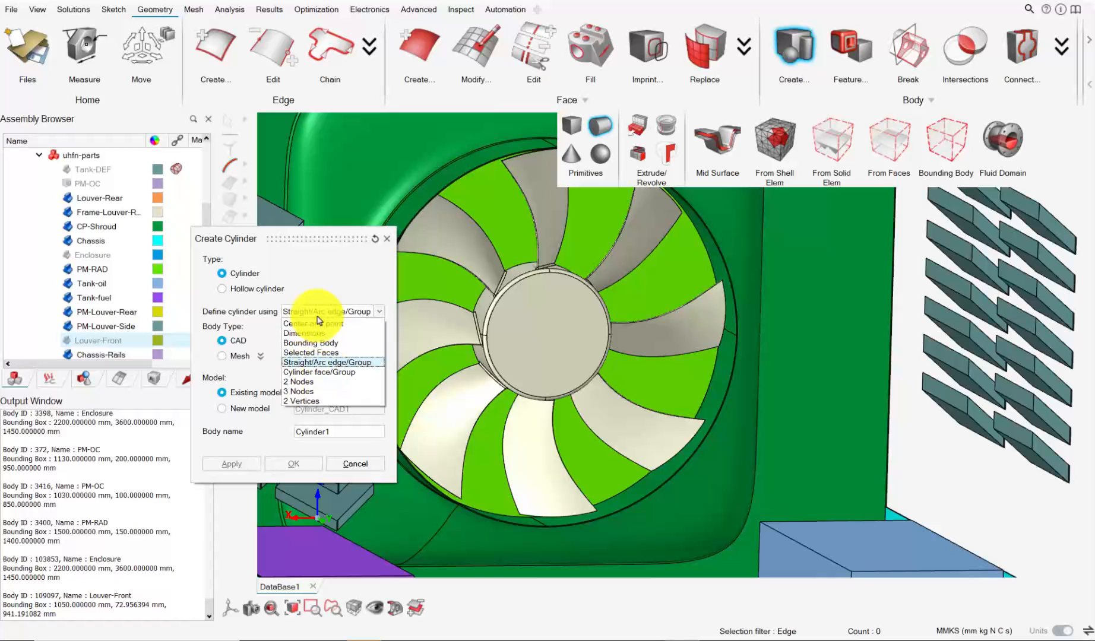
pyautogui.click(318, 316)
pyautogui.scroll(3, 629, 237)
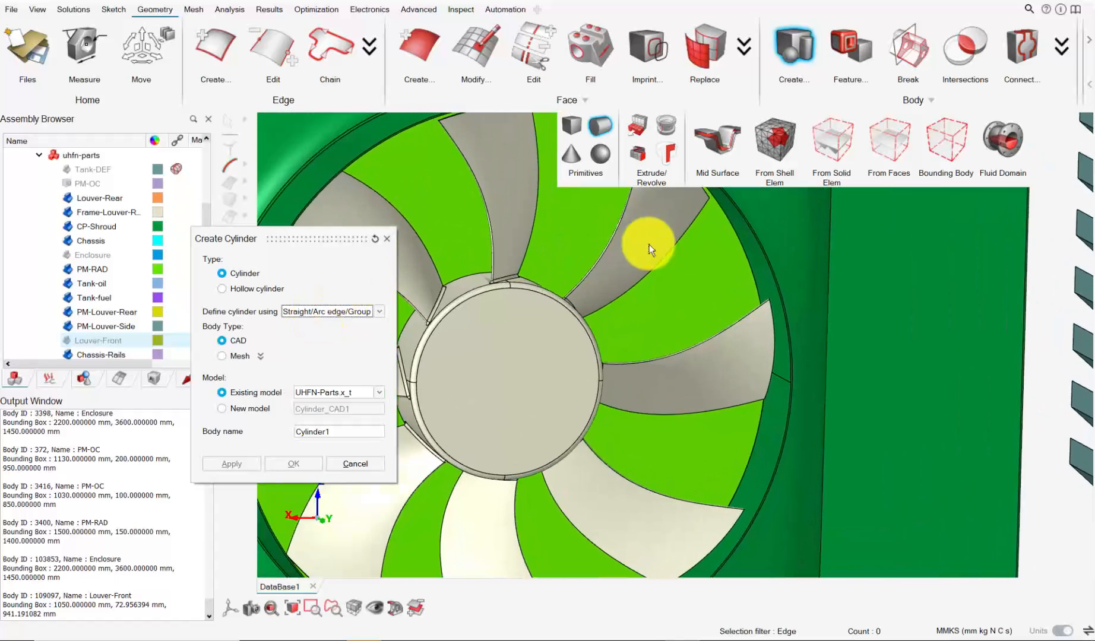
pyautogui.click(789, 342)
pyautogui.scroll(-3, 732, 316)
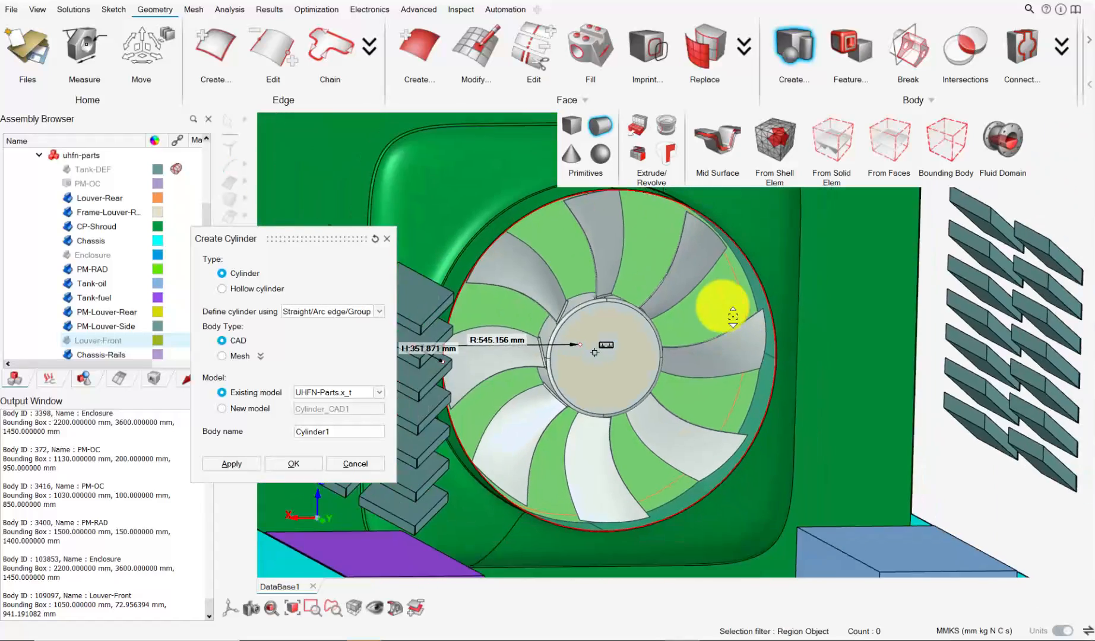
# Hide the PM-RAD body and reduce the cylinder's radius to about 538.5 mm to fit between blade tips and shroud ring.
pyautogui.moveTo(732, 316); pyautogui.dragTo(759, 330, button='middle')
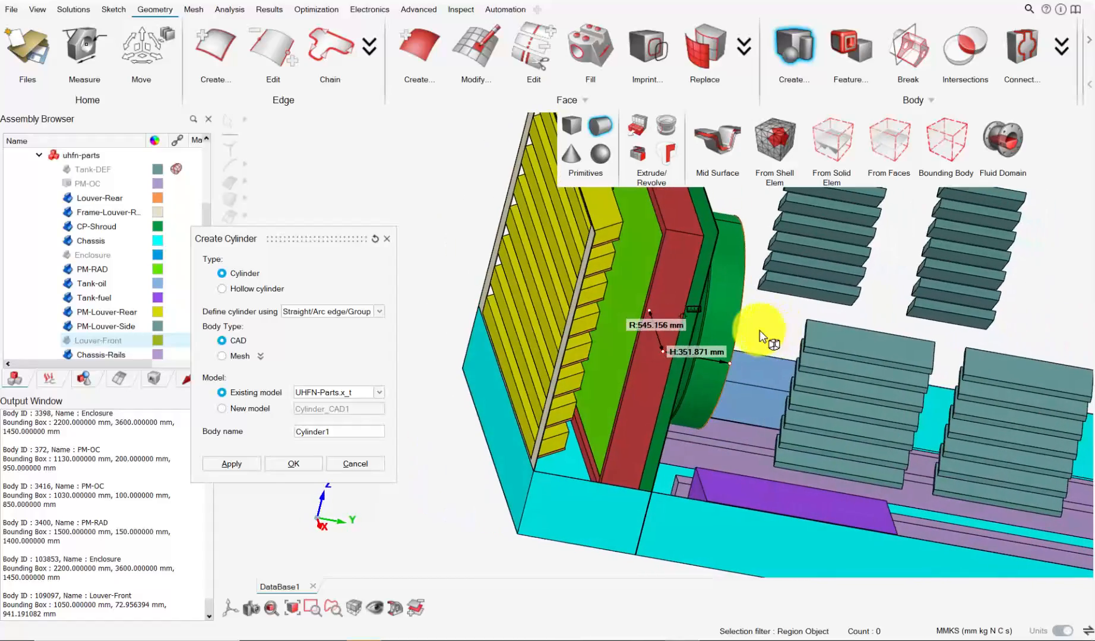
pyautogui.click(69, 270)
pyautogui.scroll(5, 655, 257)
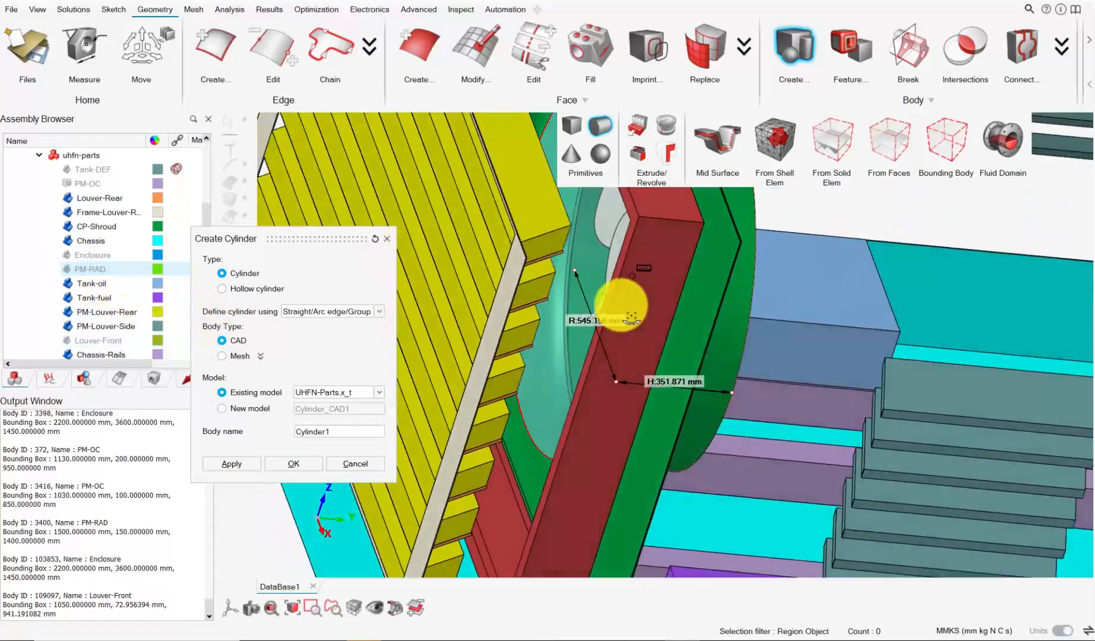
pyautogui.moveTo(620, 305); pyautogui.dragTo(693, 297, button='middle')
pyautogui.moveTo(733, 356); pyautogui.dragTo(614, 242, button='middle')
pyautogui.scroll(5, 588, 254)
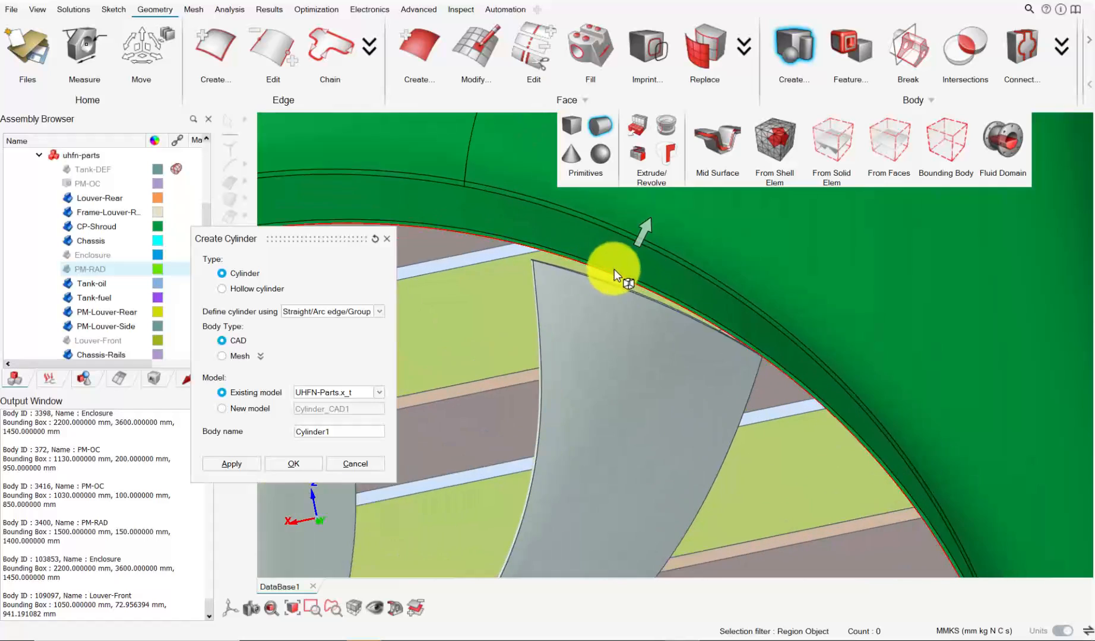
pyautogui.moveTo(636, 280)
pyautogui.mouseDown(button='middle')
pyautogui.moveTo(612, 274)
pyautogui.moveTo(617, 265)
pyautogui.moveTo(543, 268)
pyautogui.mouseUp(button='middle')
pyautogui.click(619, 202)
pyautogui.scroll(-7, 543, 267)
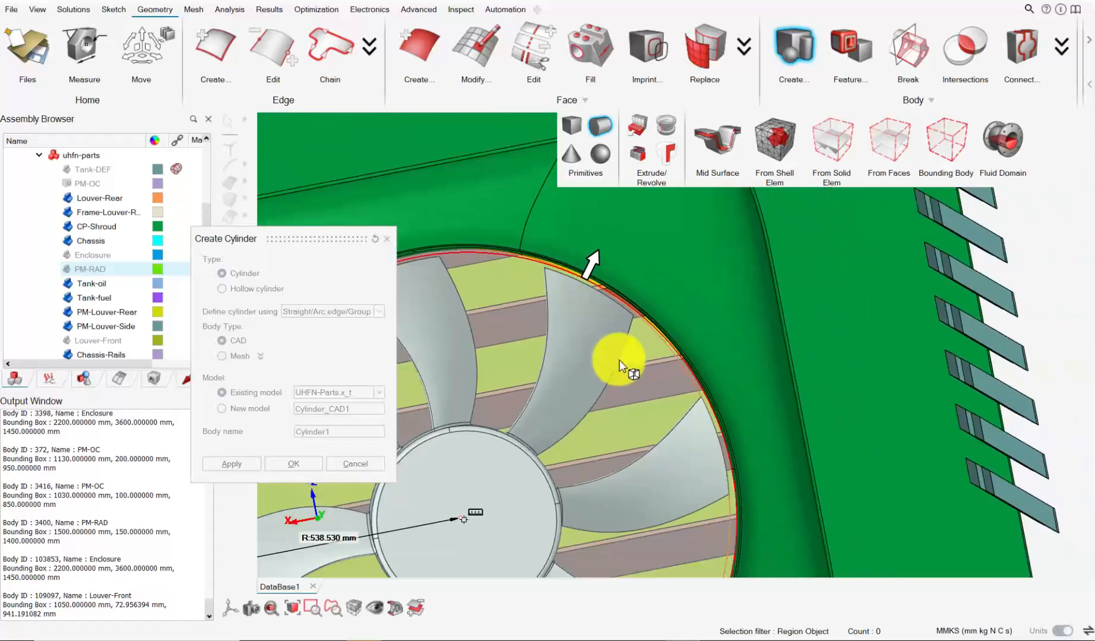
# Display the uhfn-engine assembly beside the cylinder's engine-side end face.
pyautogui.moveTo(627, 453); pyautogui.dragTo(640, 371, button='right')
pyautogui.moveTo(640, 371); pyautogui.dragTo(409, 327, button='middle')
pyautogui.scroll(3, 60, 255)
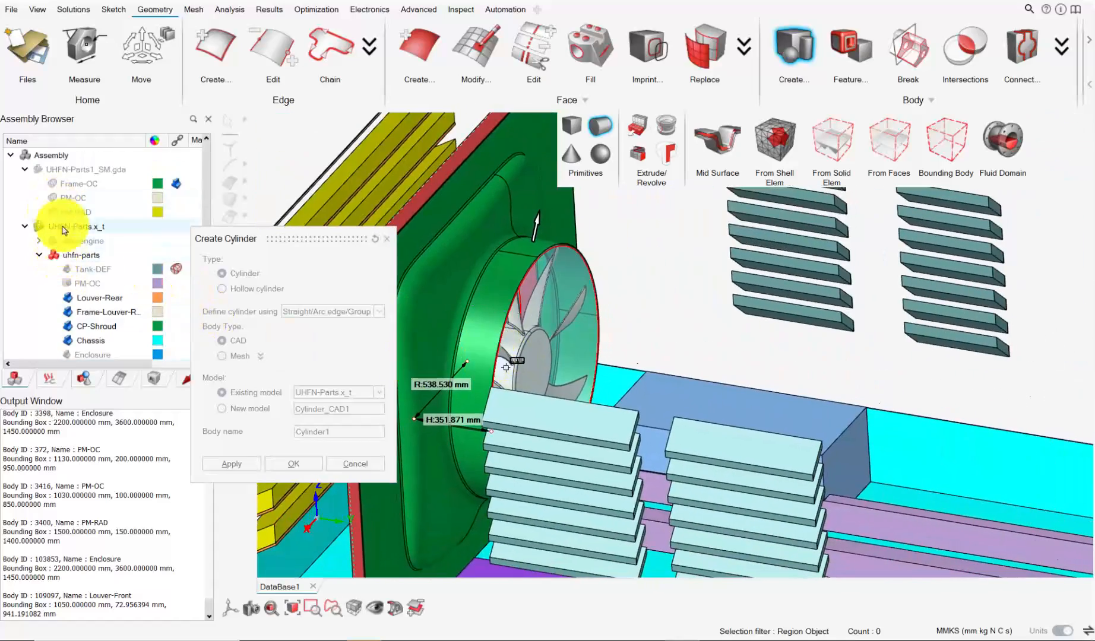
pyautogui.click(54, 243)
pyautogui.moveTo(571, 346); pyautogui.dragTo(552, 410, button='middle')
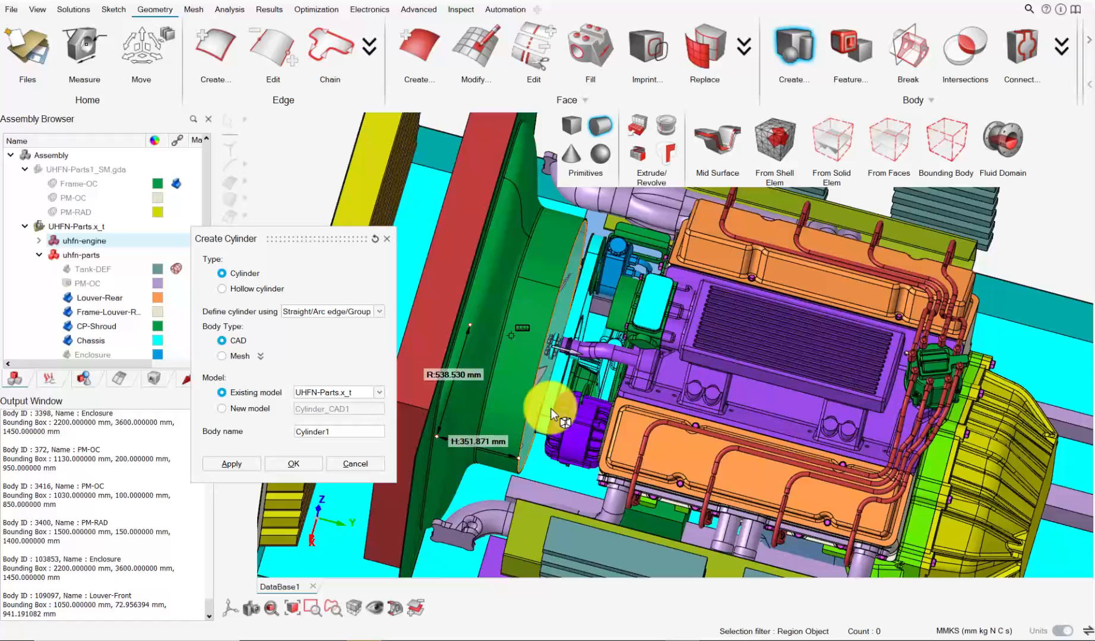
pyautogui.scroll(5, 542, 330)
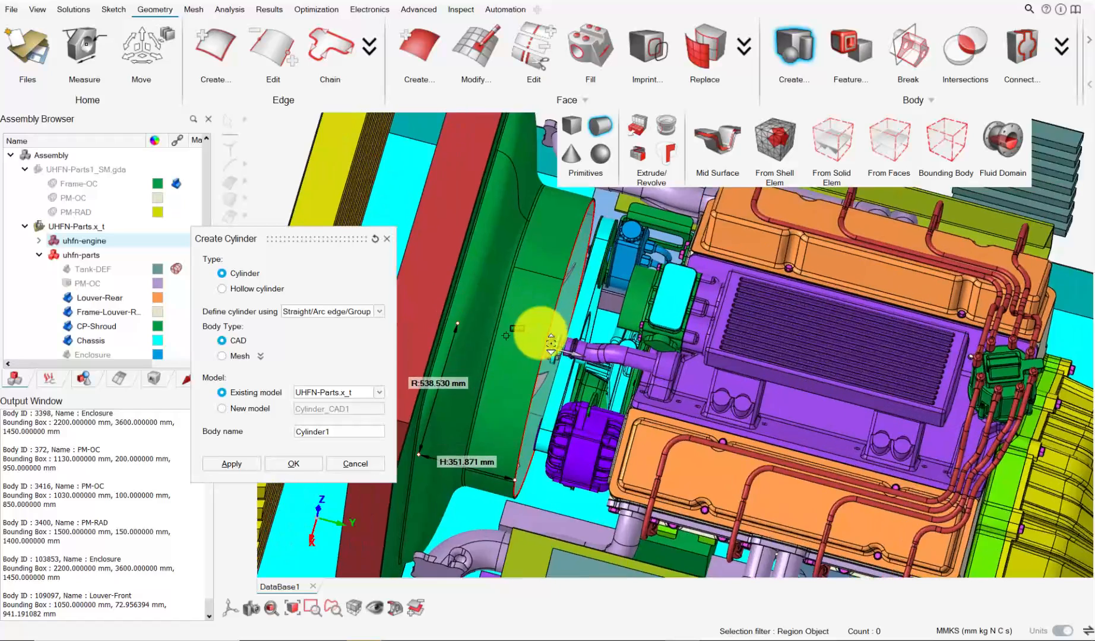
pyautogui.scroll(2, 580, 353)
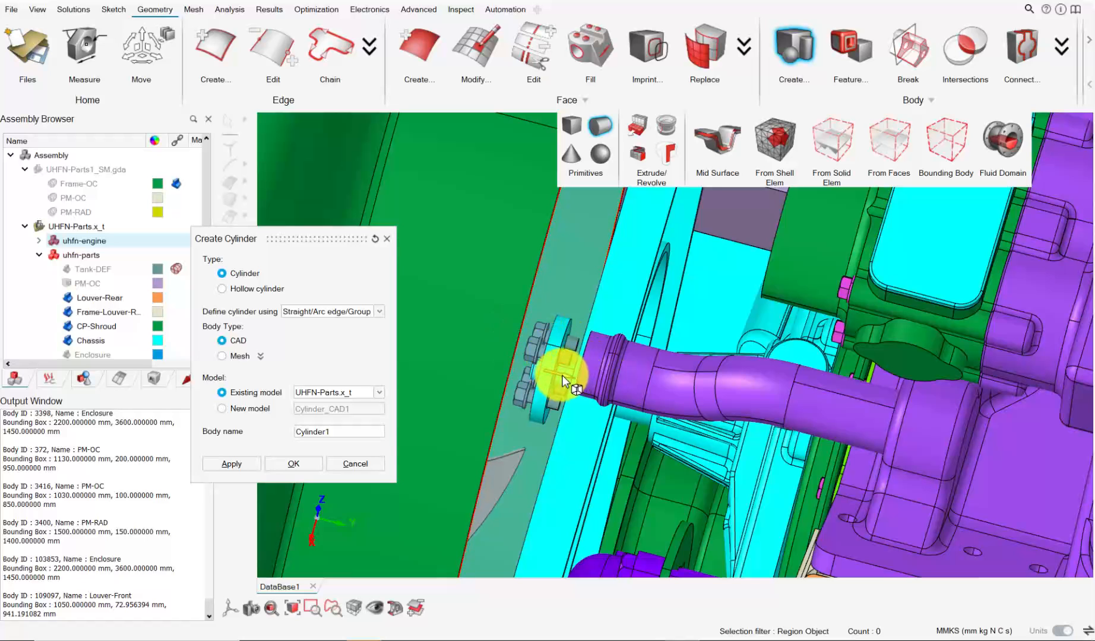
# Offset the cylinder's engine-side end face by about -26.97 mm and create the cylinder in the existing UHFN-Parts.x_t model.
pyautogui.moveTo(561, 375); pyautogui.dragTo(537, 374)
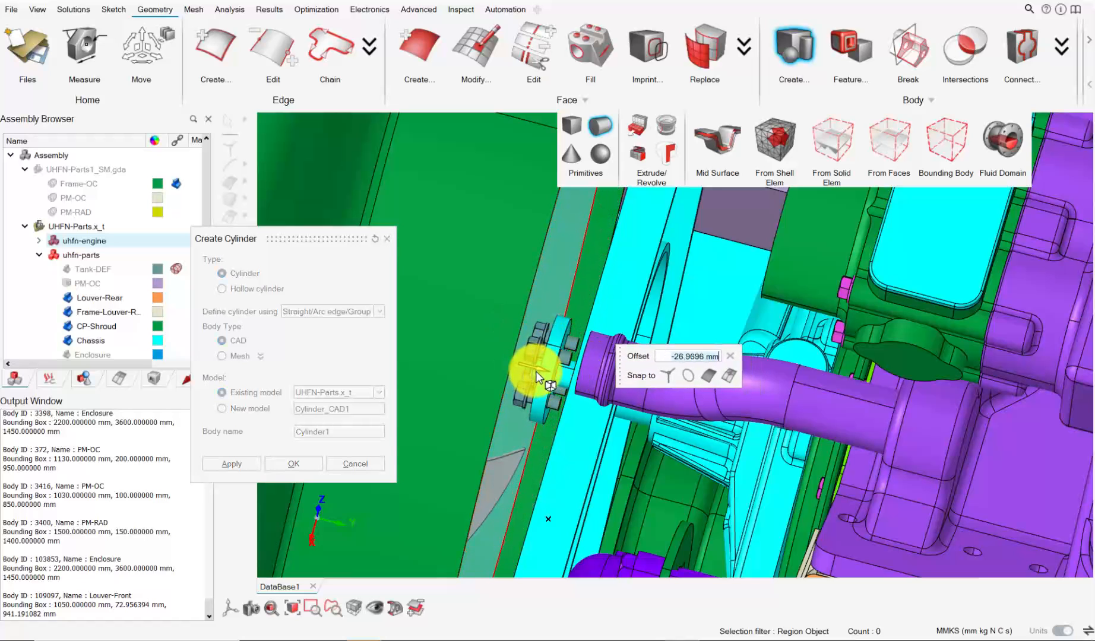
pyautogui.moveTo(540, 393); pyautogui.dragTo(537, 416, button='middle')
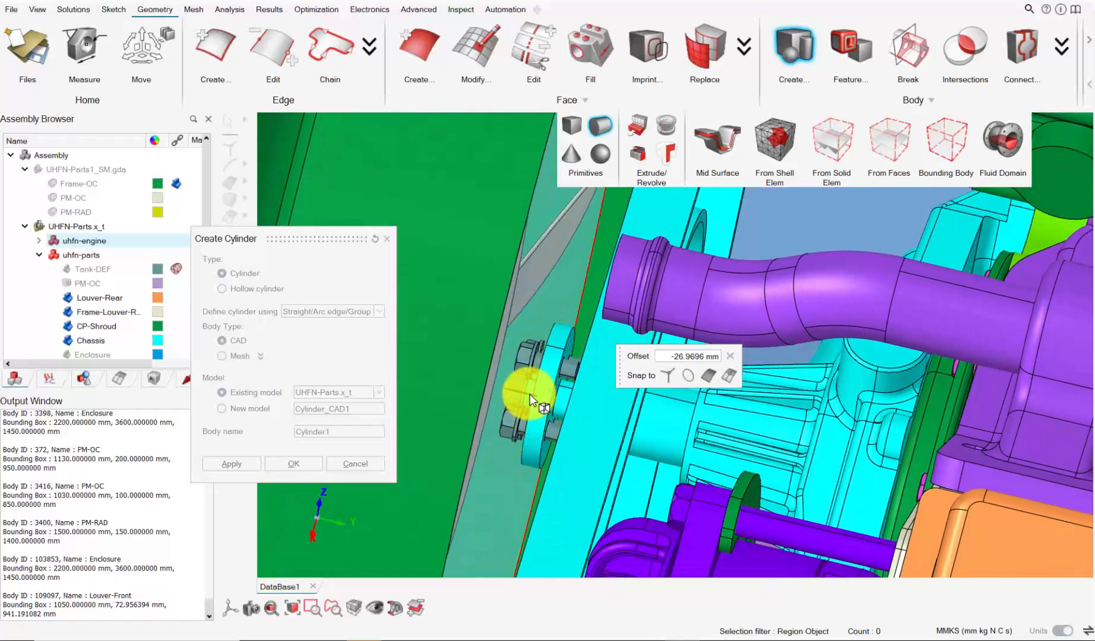
pyautogui.click(729, 356)
pyautogui.click(306, 465)
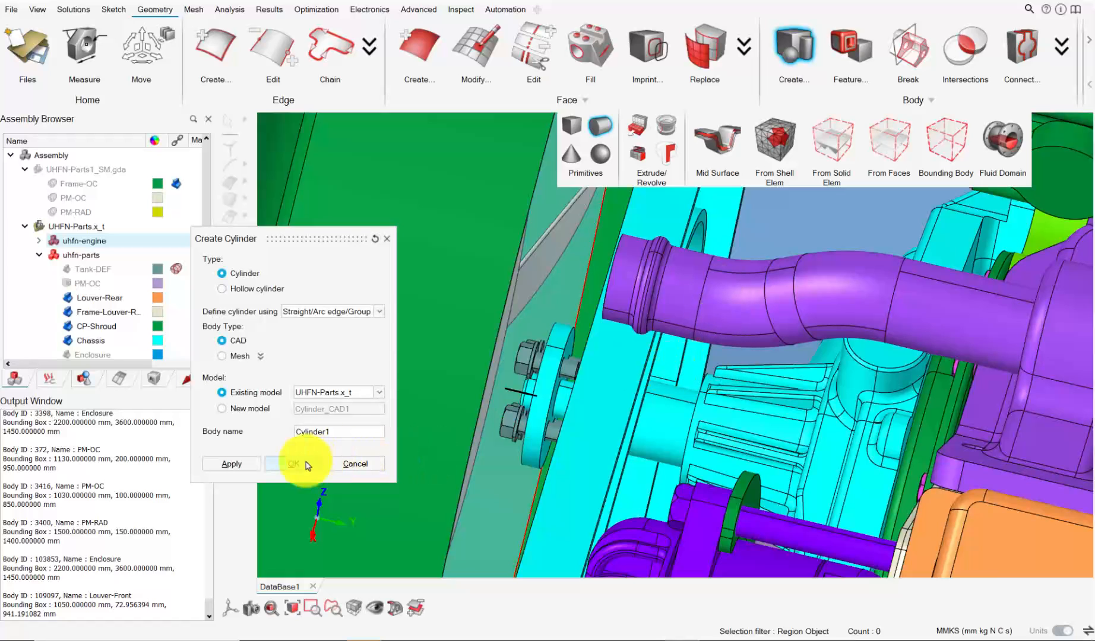
# Hide the two shroud ring faces covering the cylinder to expose its side.
pyautogui.click(787, 53)
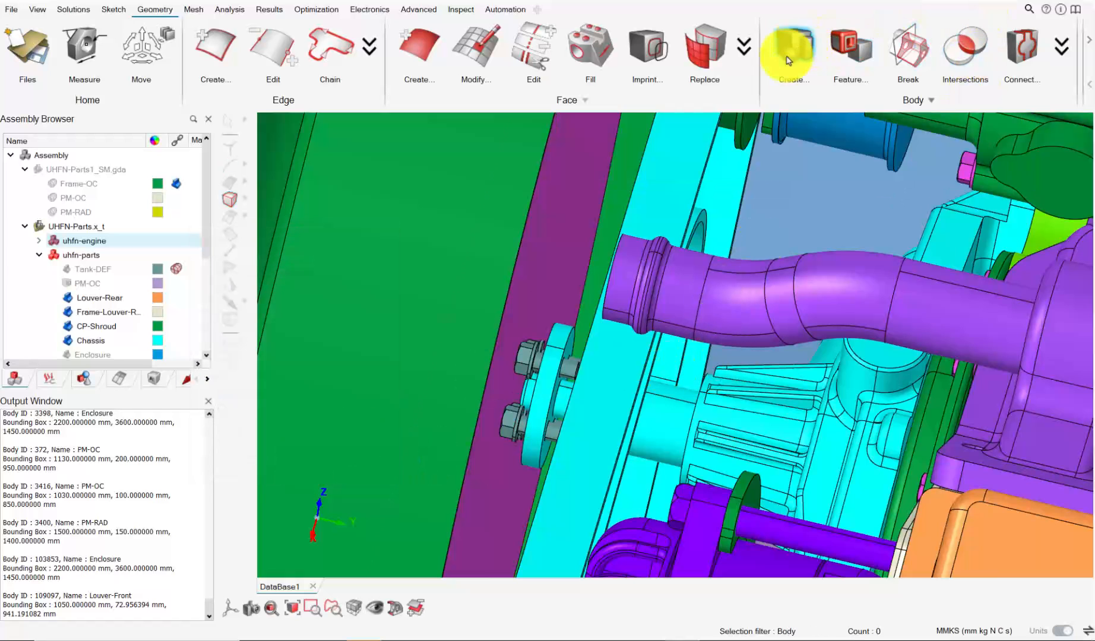
pyautogui.scroll(-5, 552, 253)
pyautogui.click(237, 197)
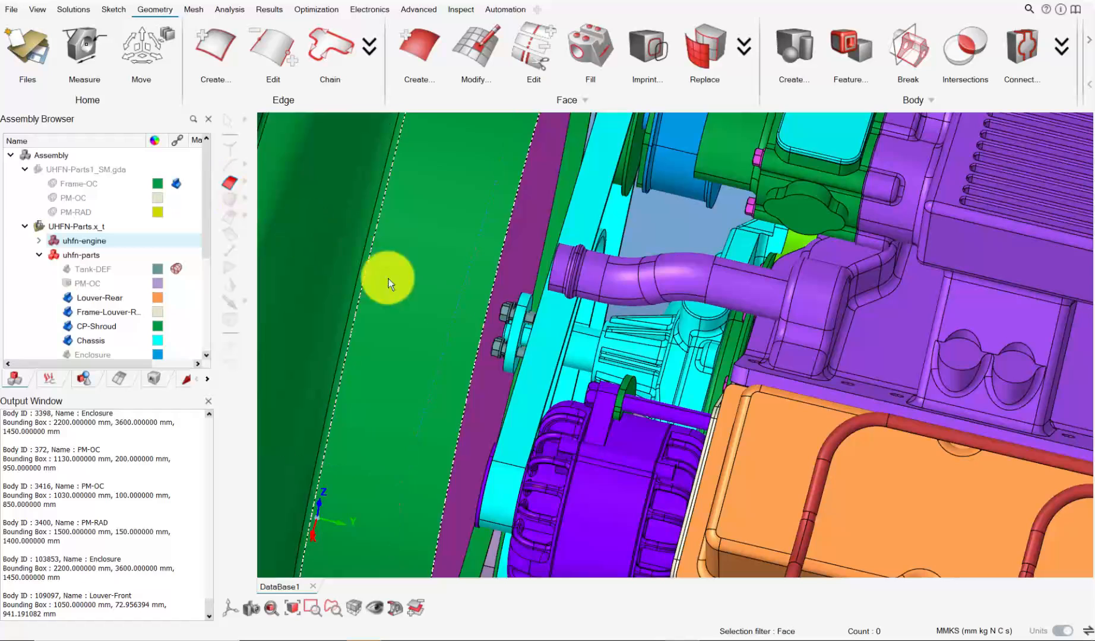
pyautogui.click(445, 306)
pyautogui.click(456, 369)
pyautogui.press('h')
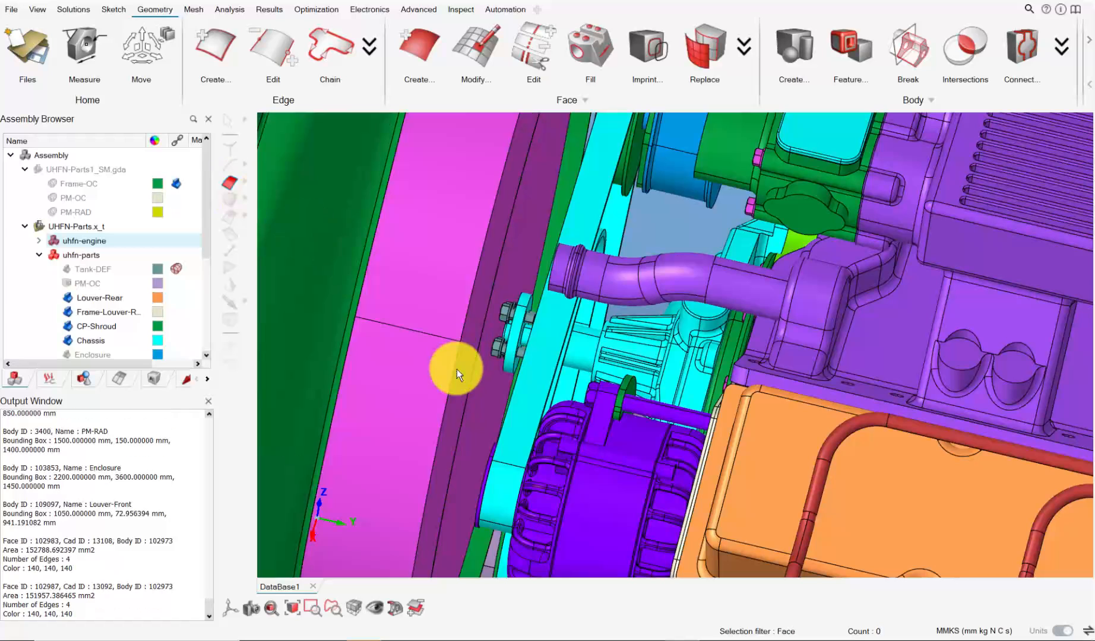
pyautogui.moveTo(457, 369); pyautogui.dragTo(539, 346, button='middle')
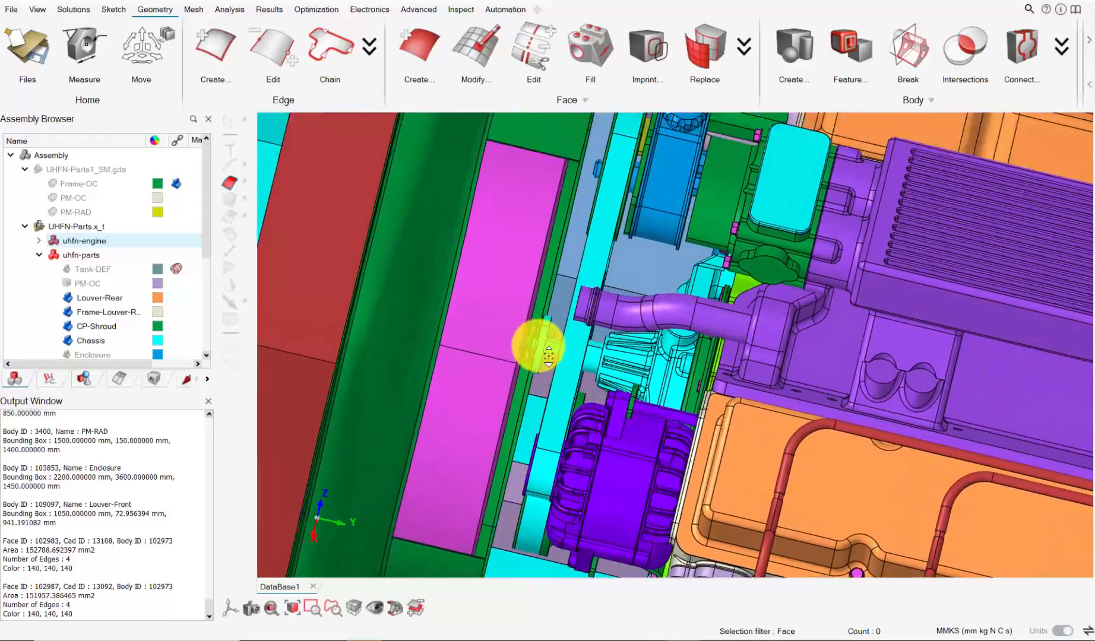
# Move the cylinder's engine-side end face with an offset of about 3.89 mm.
pyautogui.scroll(2, 538, 345)
pyautogui.scroll(2, 511, 422)
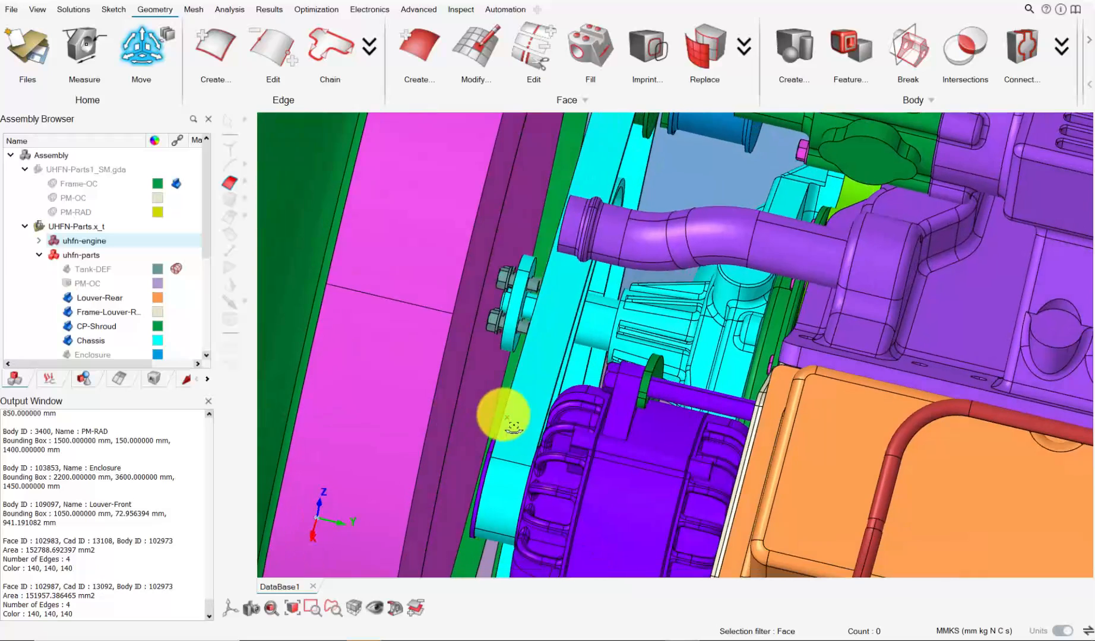
pyautogui.click(476, 354)
pyautogui.moveTo(471, 349); pyautogui.dragTo(525, 374, button='middle')
pyautogui.scroll(2, 525, 375)
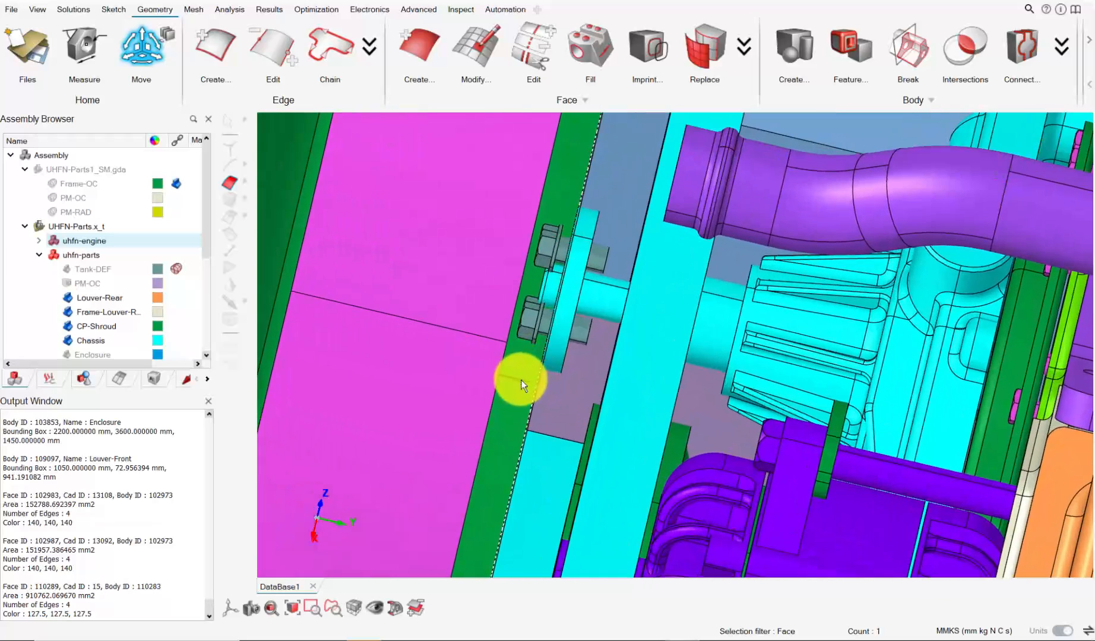
pyautogui.click(521, 381)
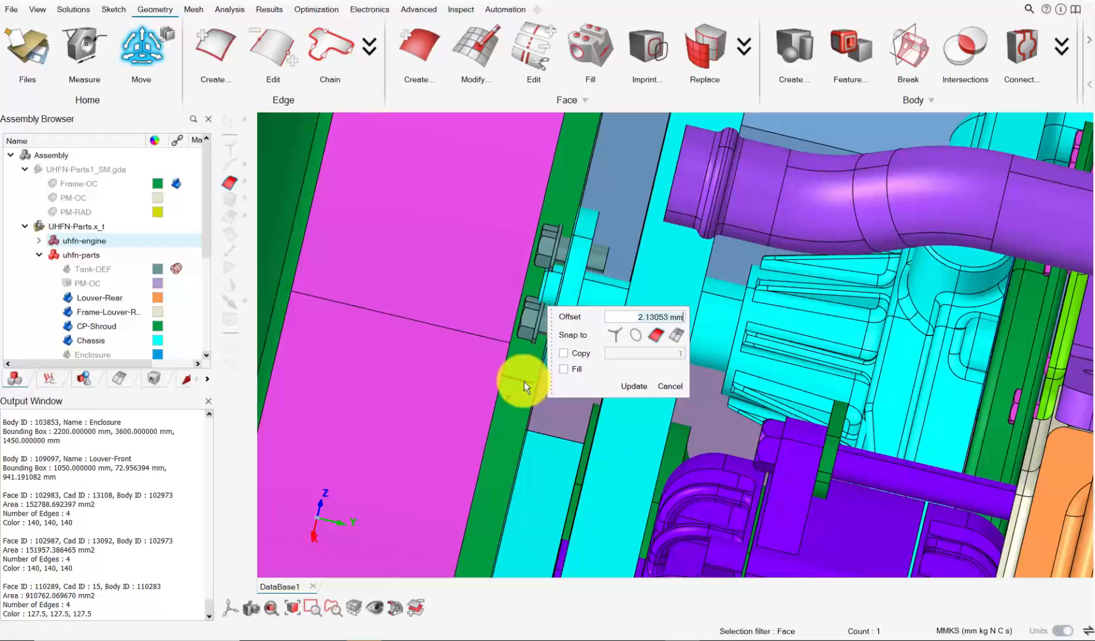
pyautogui.moveTo(523, 381); pyautogui.dragTo(524, 397)
pyautogui.moveTo(524, 396); pyautogui.dragTo(522, 392, button='middle')
pyautogui.scroll(2, 525, 393)
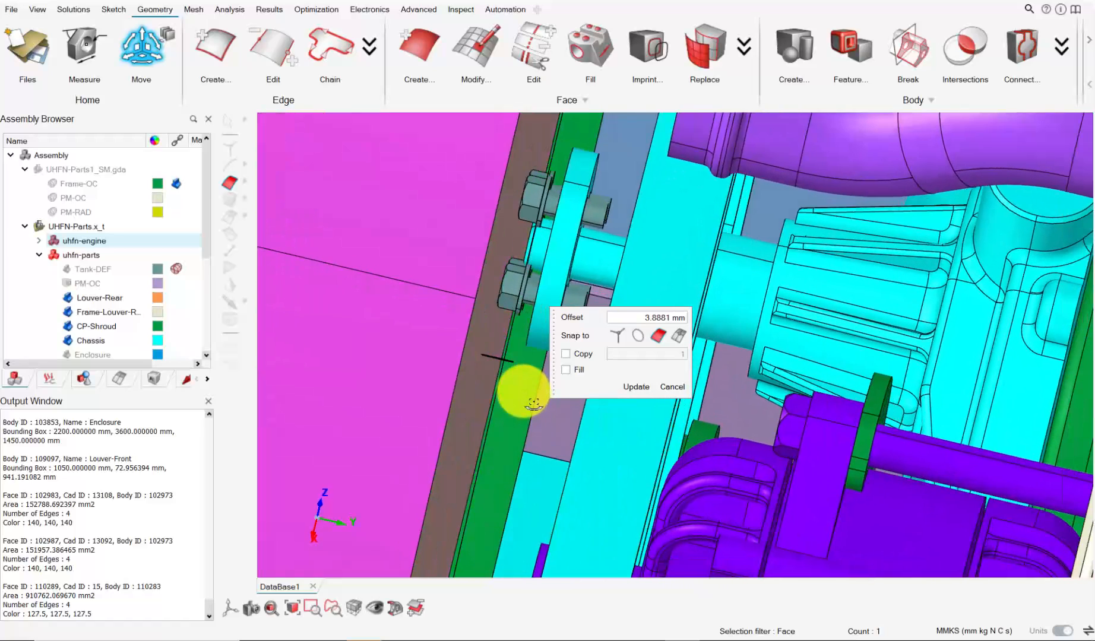
pyautogui.click(644, 389)
pyautogui.scroll(-5, 588, 398)
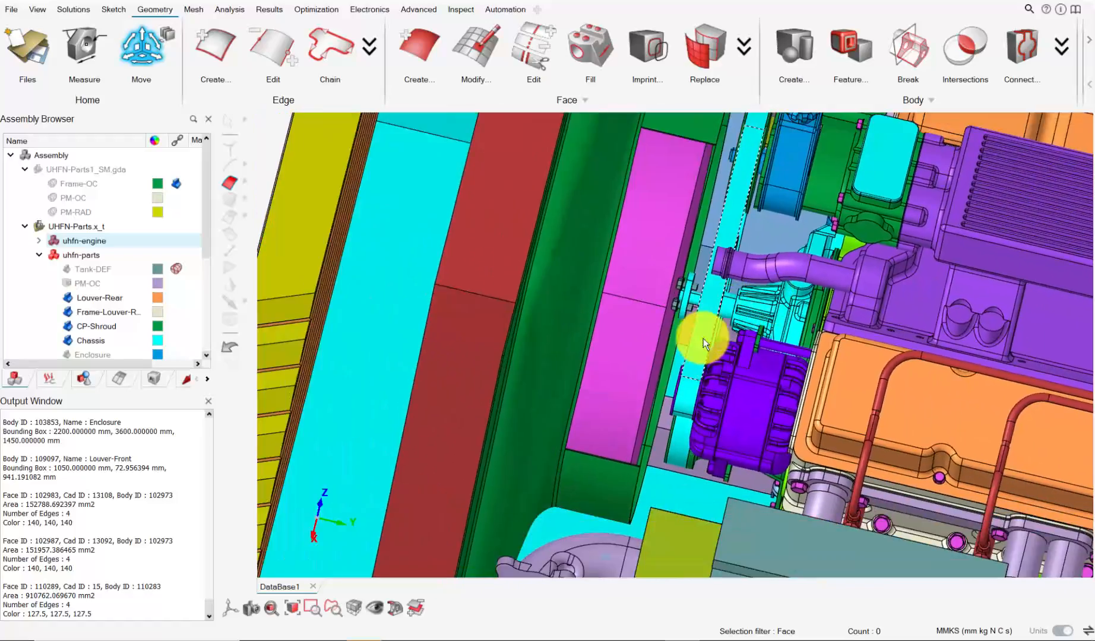
# Hide the CP-Frame body and display PM-RAD beside the cylinder's radiator-side end.
pyautogui.moveTo(703, 338)
pyautogui.mouseDown(button='middle')
pyautogui.moveTo(740, 341)
pyautogui.moveTo(711, 355)
pyautogui.moveTo(707, 342)
pyautogui.mouseUp(button='middle')
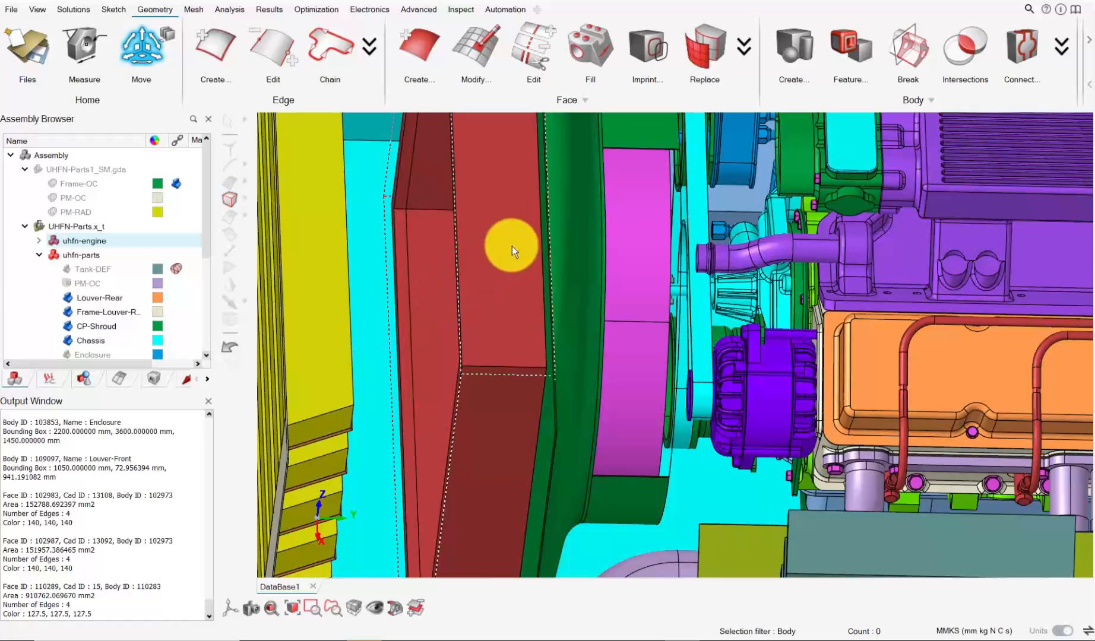
pyautogui.click(516, 303)
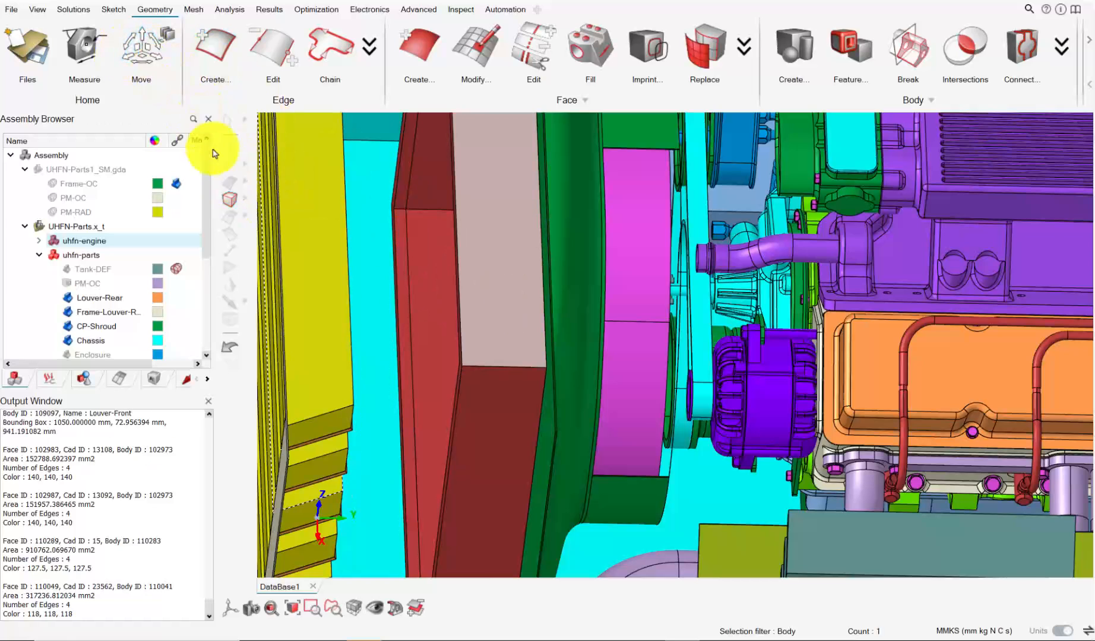
pyautogui.click(460, 229)
pyautogui.press('h')
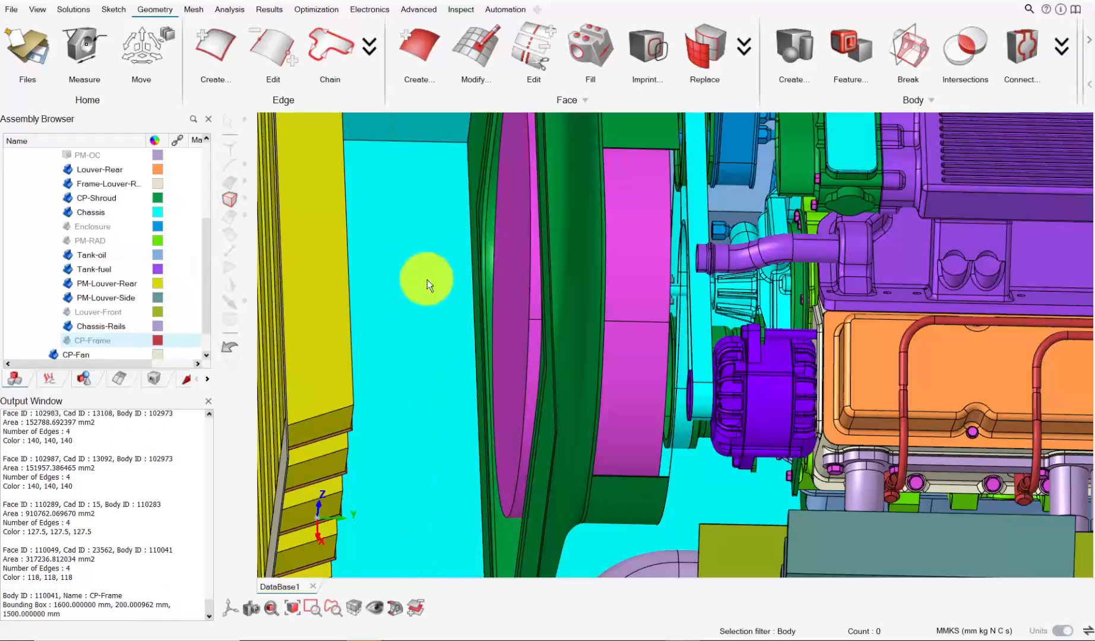
pyautogui.scroll(-1, 344, 282)
pyautogui.click(68, 242)
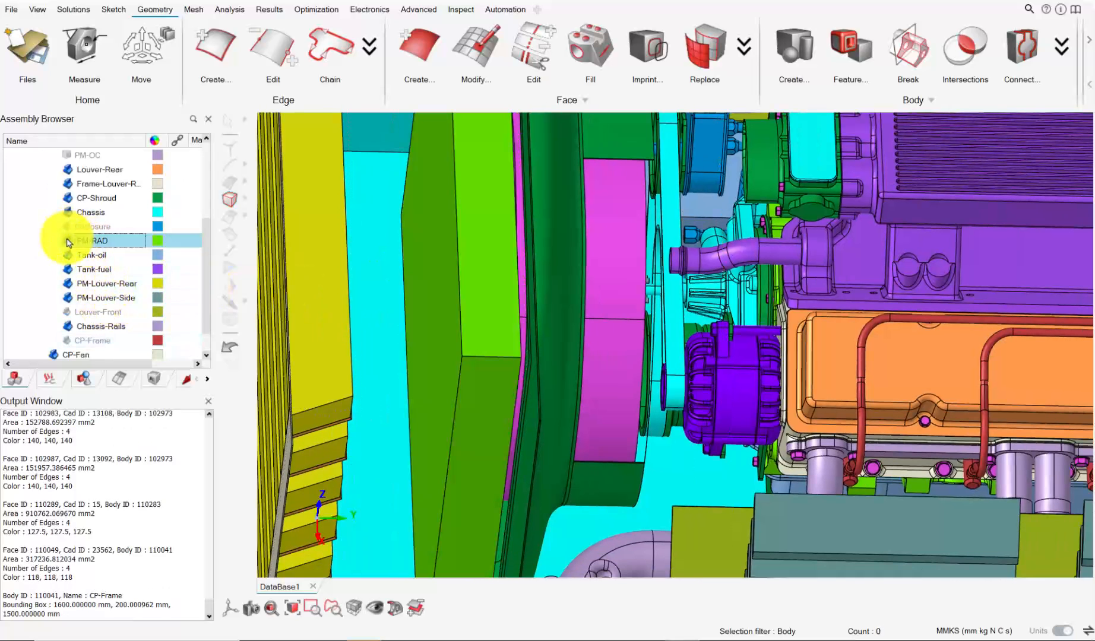
pyautogui.scroll(5, 392, 307)
pyautogui.scroll(3, 492, 314)
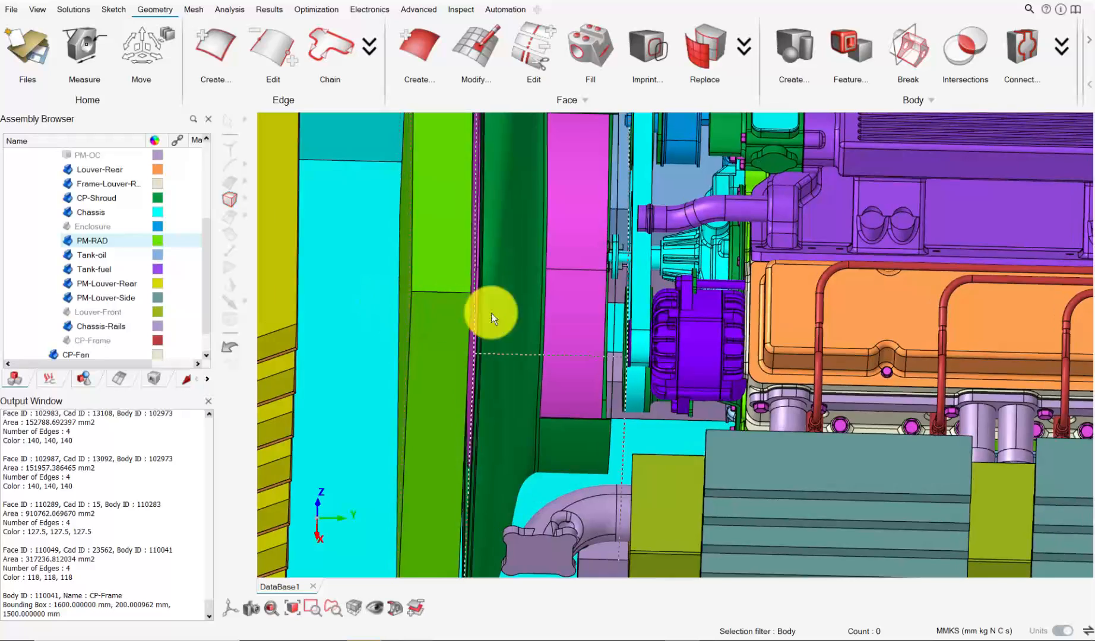
# Section the model to examine the cylinder inside the shroud relative to PM-RAD.
pyautogui.scroll(-5, 456, 333)
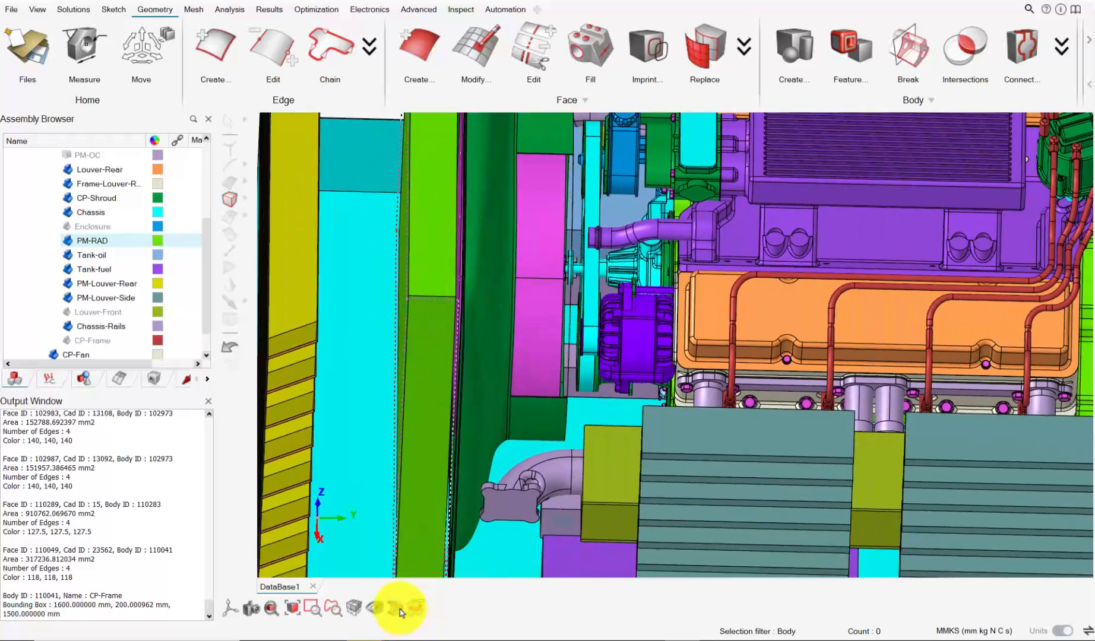
pyautogui.click(395, 608)
pyautogui.moveTo(420, 584); pyautogui.dragTo(652, 272)
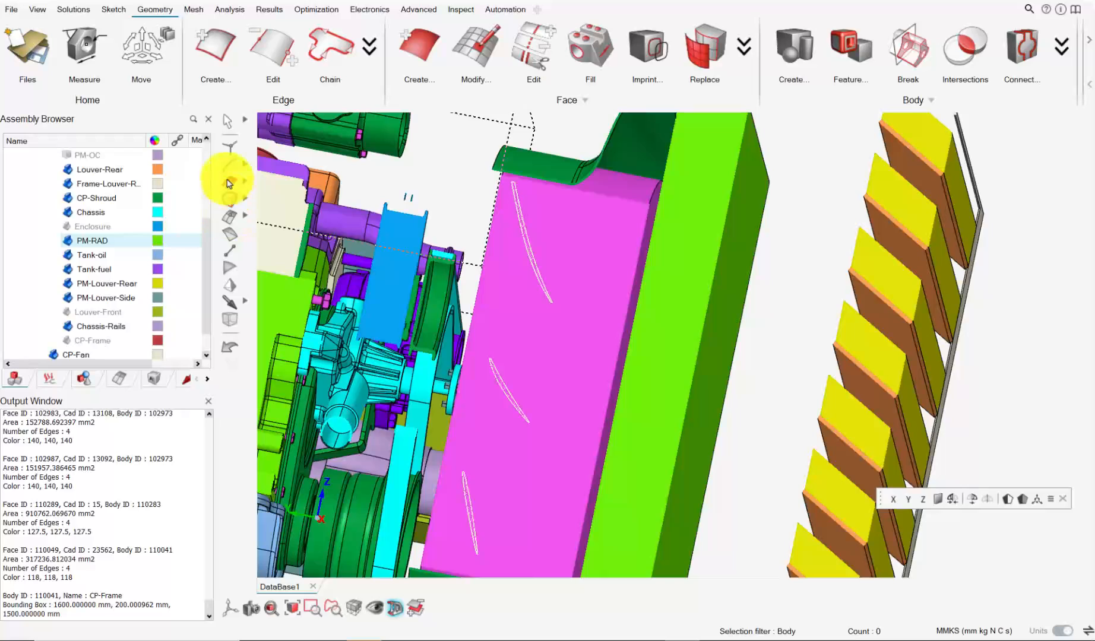
# Move the cylinder's radiator-side end face with an offset of about -14.18 mm to pull it away from PM-RAD.
pyautogui.click(228, 181)
pyautogui.click(143, 57)
pyautogui.scroll(4, 641, 273)
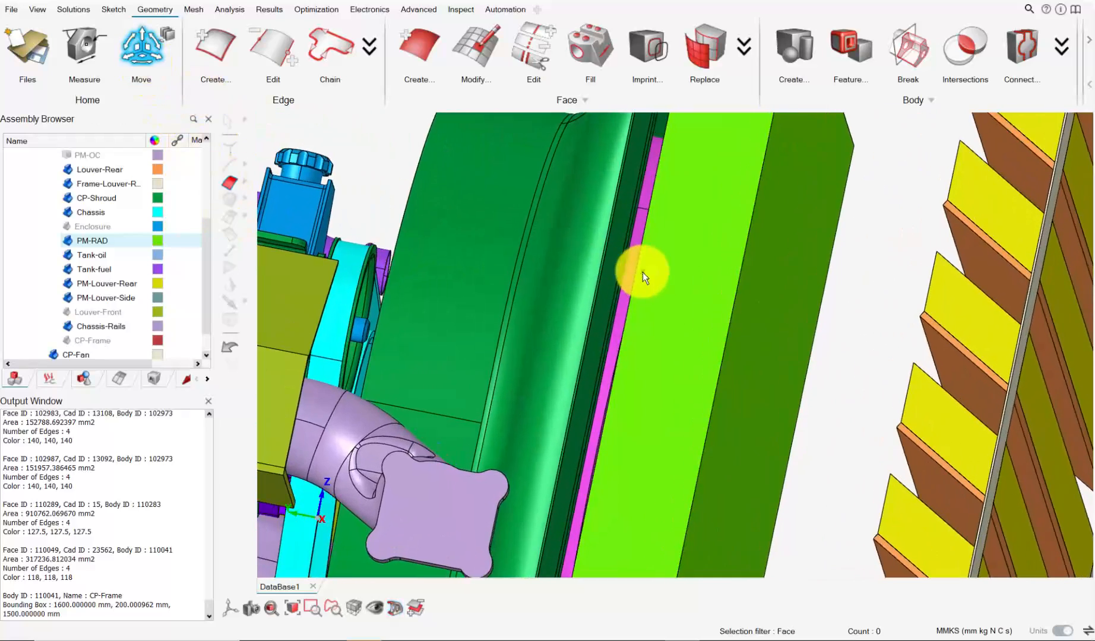
pyautogui.scroll(5, 642, 272)
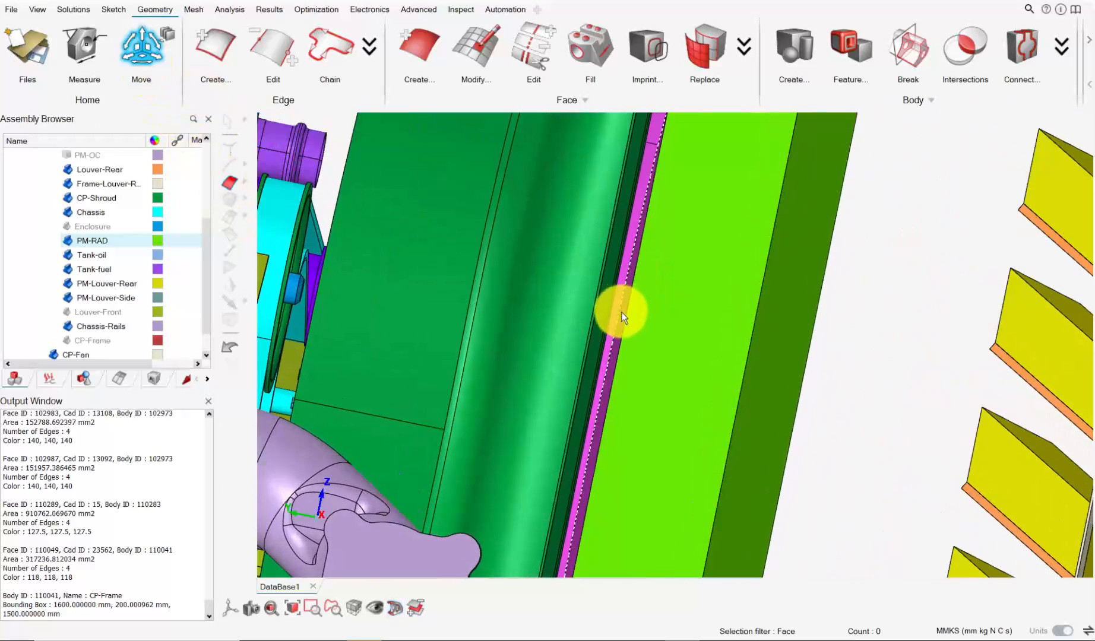
pyautogui.click(622, 312)
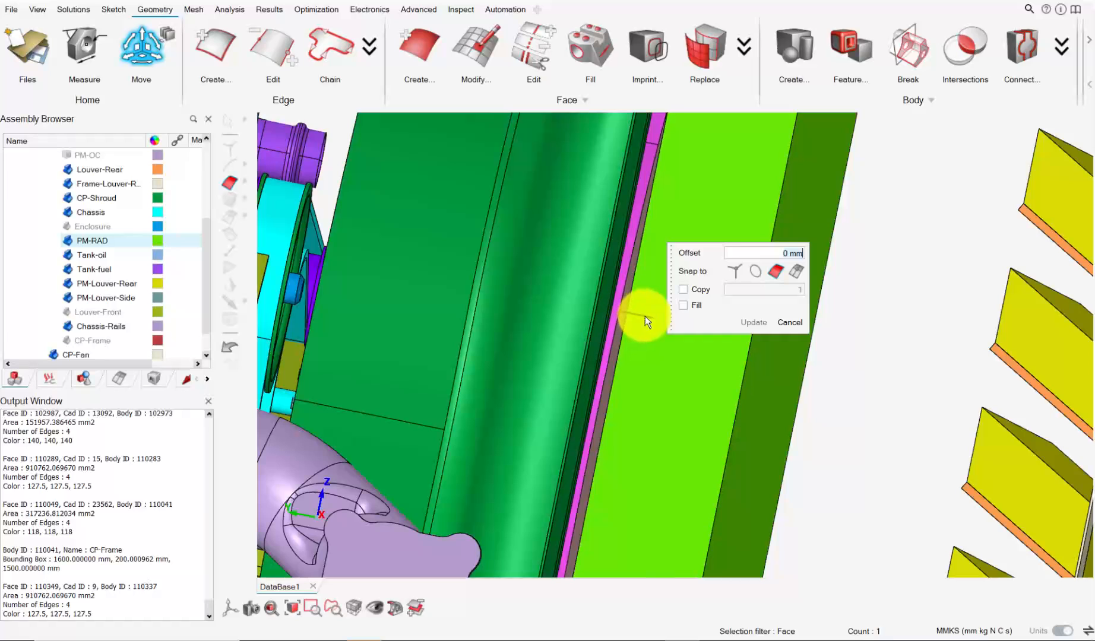
pyautogui.moveTo(645, 316); pyautogui.dragTo(634, 314)
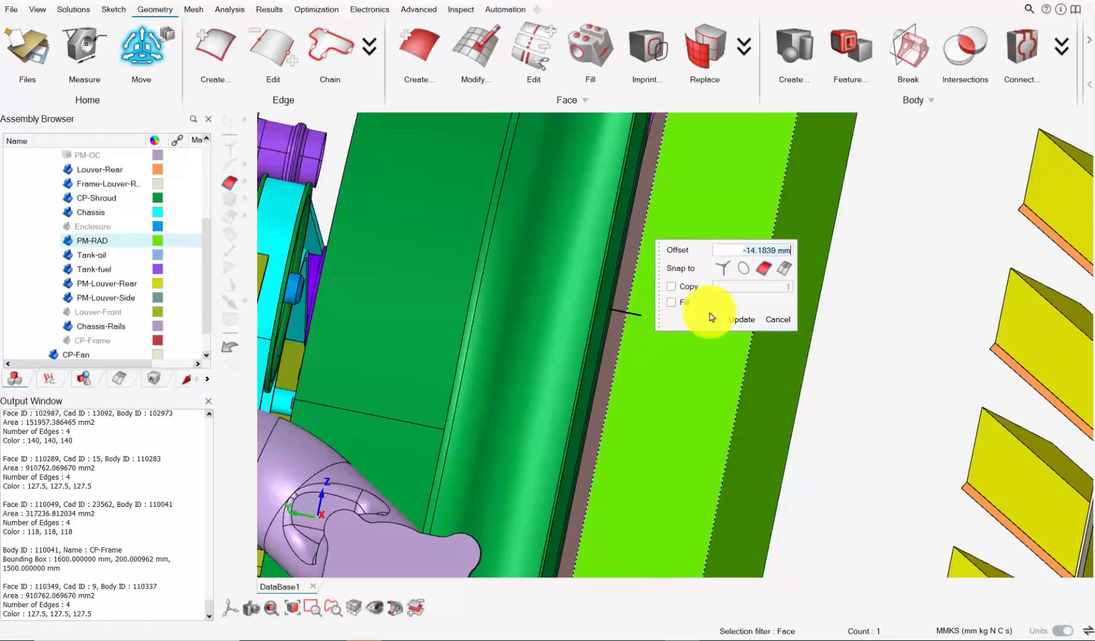
pyautogui.click(738, 319)
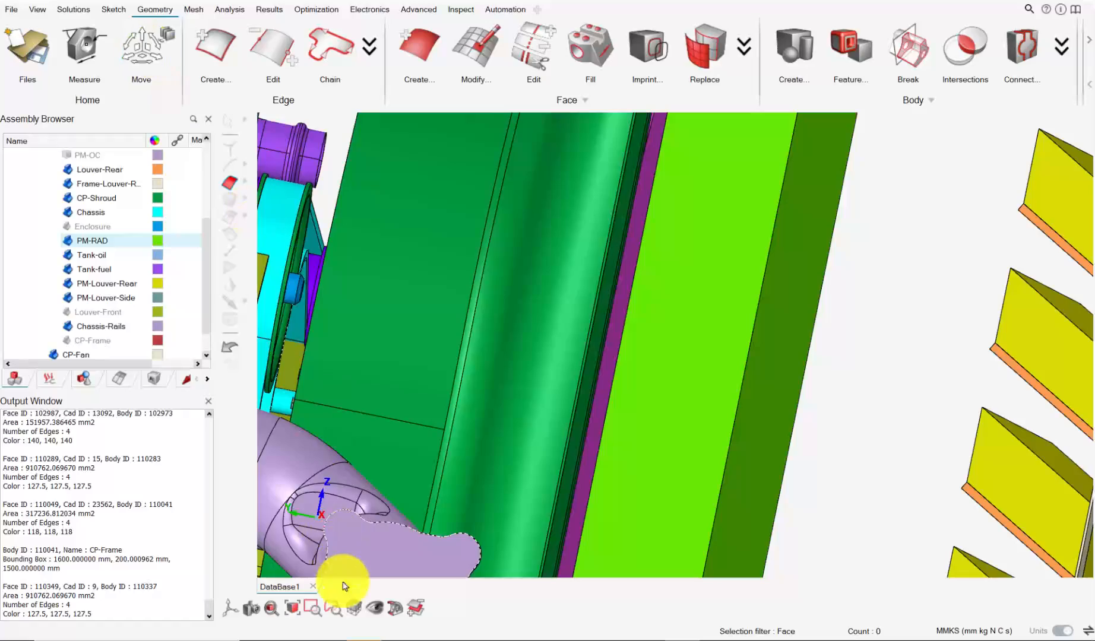
# Section the model to examine the gap between the cylinder's radiator-side end, the fan blades and PM-RAD.
pyautogui.click(396, 612)
pyautogui.scroll(-3, 633, 321)
pyautogui.moveTo(632, 321)
pyautogui.mouseDown(button='middle')
pyautogui.moveTo(653, 321)
pyautogui.moveTo(633, 310)
pyautogui.mouseUp(button='middle')
pyautogui.scroll(-3, 634, 320)
pyautogui.scroll(3, 635, 215)
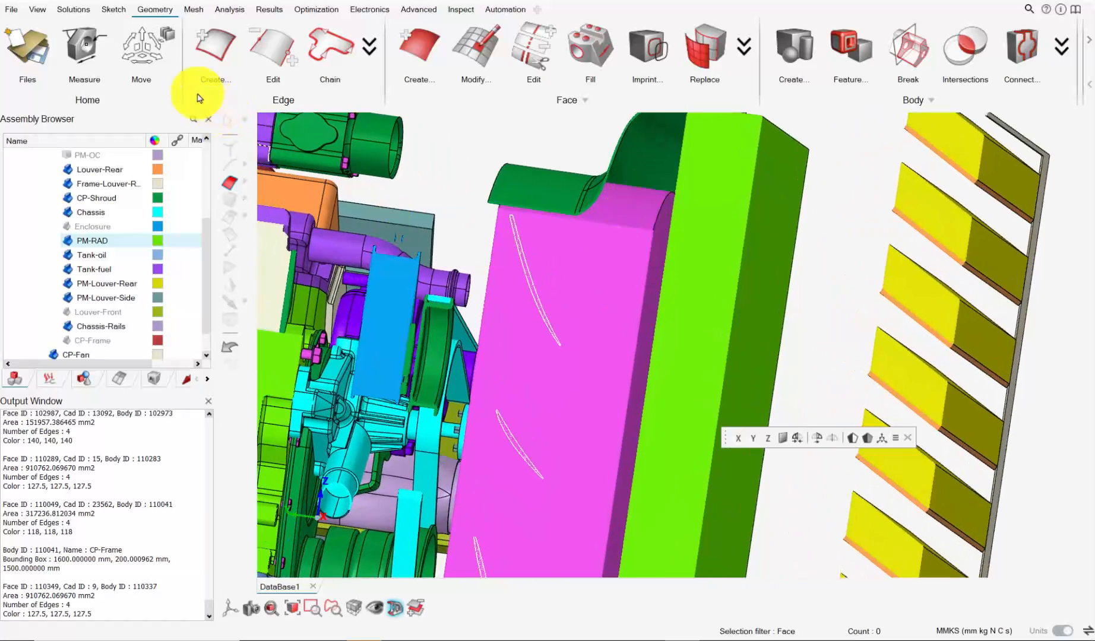
# Move the cylinder's radiator-side end face again with an offset of about -17.86 mm.
pyautogui.click(146, 67)
pyautogui.scroll(3, 642, 309)
pyautogui.moveTo(631, 326); pyautogui.dragTo(625, 364, button='middle')
pyautogui.click(625, 365)
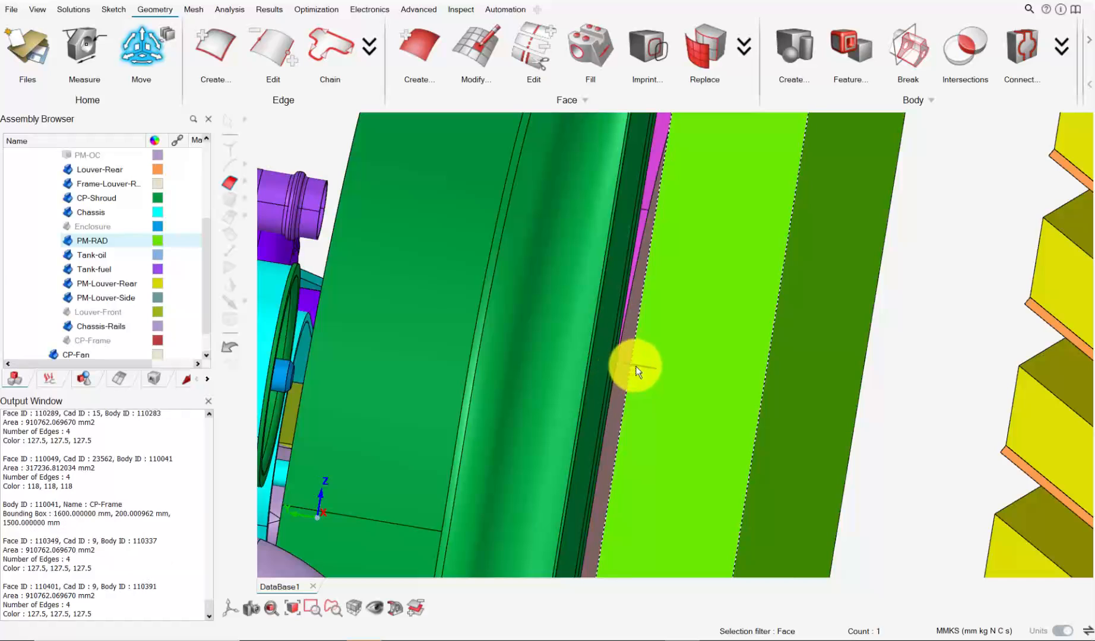
pyautogui.moveTo(640, 371); pyautogui.dragTo(629, 363)
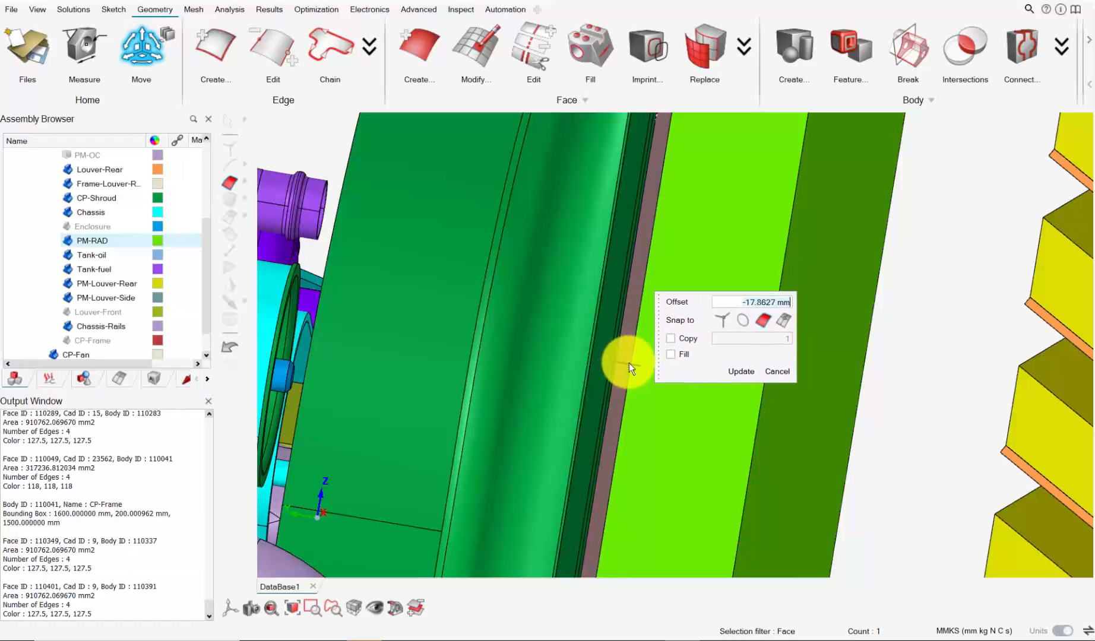
pyautogui.click(736, 373)
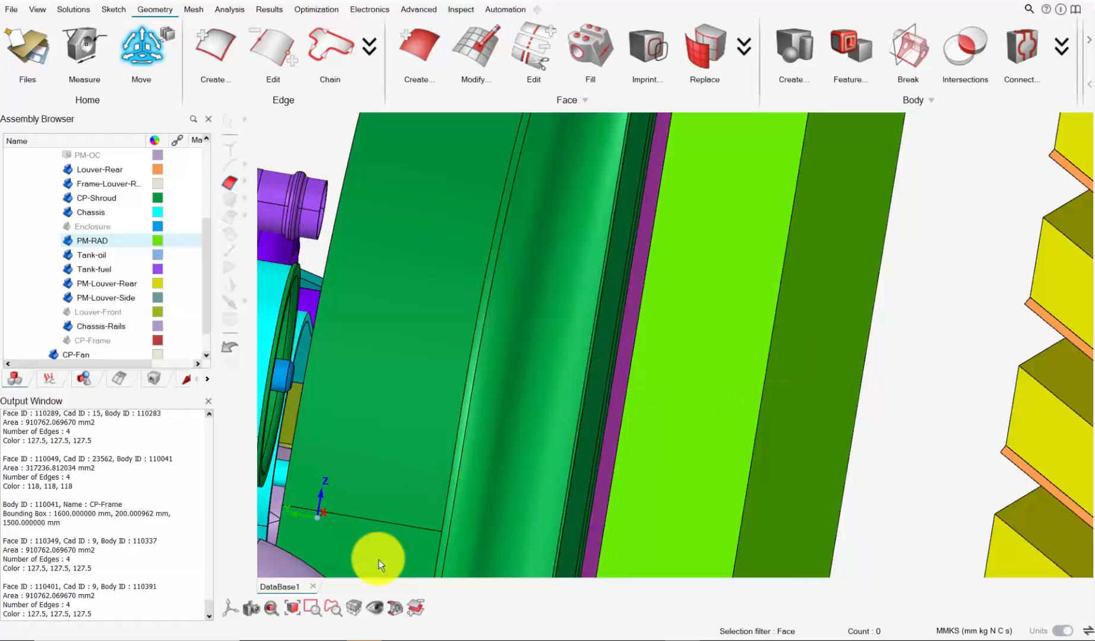
# Section the model to check how the cylinder fits between the engine and PM-RAD, and turn the section off.
pyautogui.click(395, 607)
pyautogui.scroll(-3, 610, 356)
pyautogui.moveTo(611, 358); pyautogui.dragTo(617, 322, button='middle')
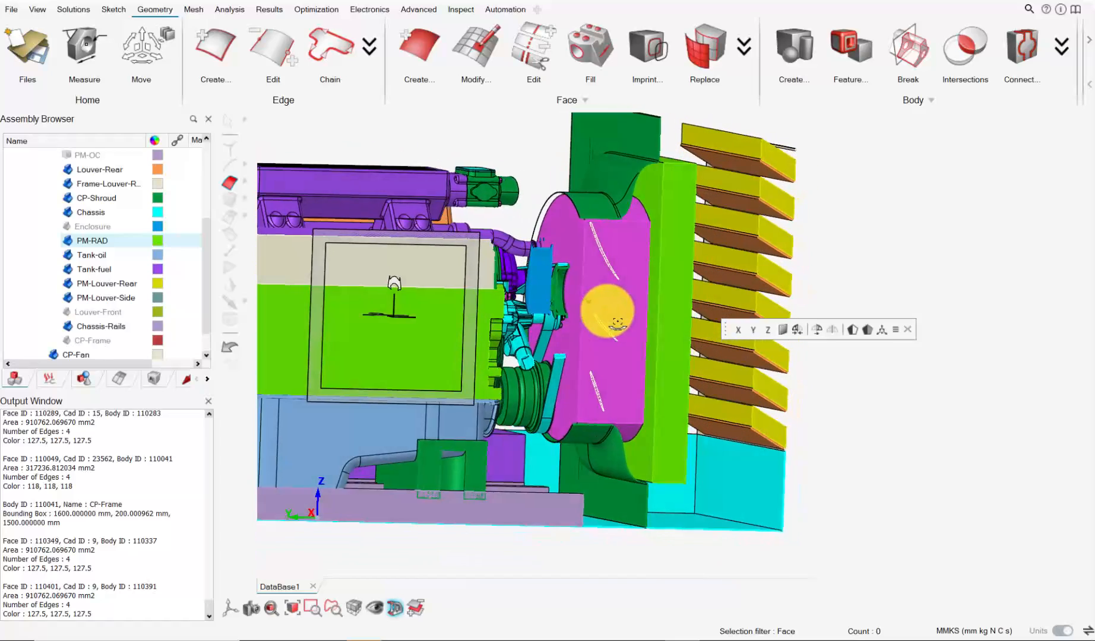
pyautogui.click(395, 609)
pyautogui.scroll(3, 39, 284)
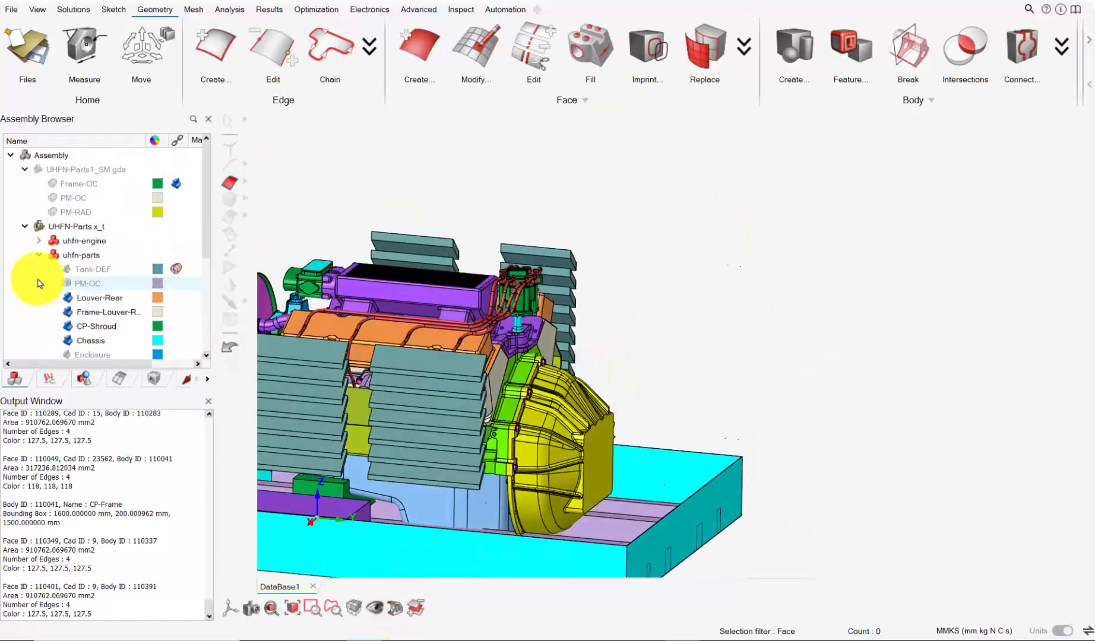
# Hide the uhfn-engine and uhfn-parts assemblies, leaving only CP-Fan and Cylinder1 displayed.
pyautogui.scroll(-4, 35, 259)
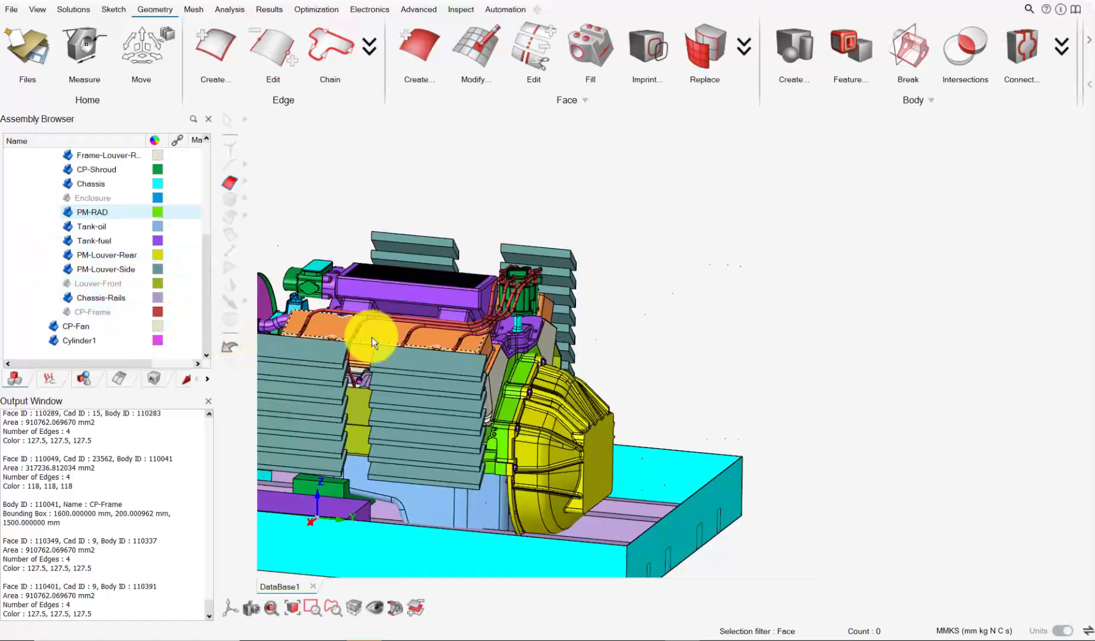
pyautogui.scroll(4, 59, 249)
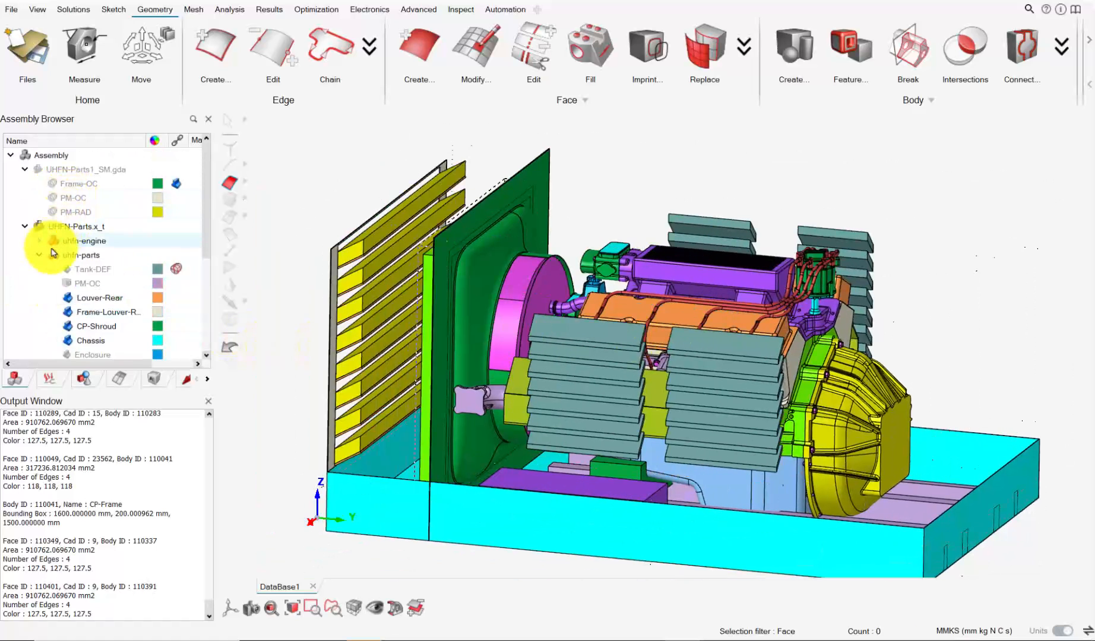
pyautogui.click(56, 258)
pyautogui.click(54, 241)
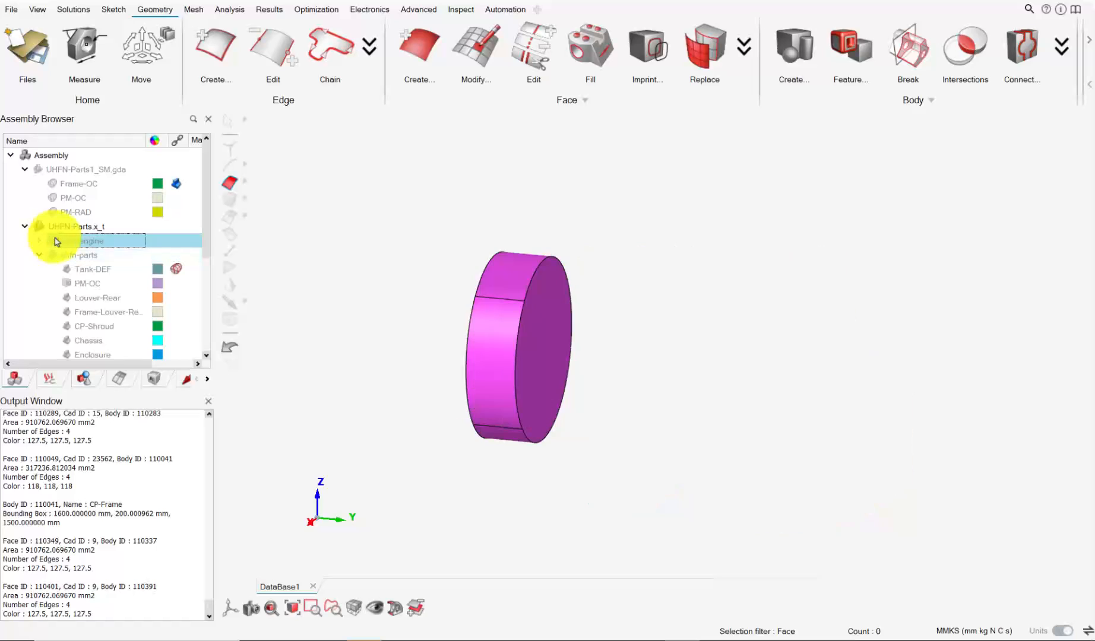
# Subtract CP-Fan from Cylinder1 with a CAD (Parasolid) Boolean, retaining the tool body.
pyautogui.moveTo(524, 320); pyautogui.dragTo(390, 579)
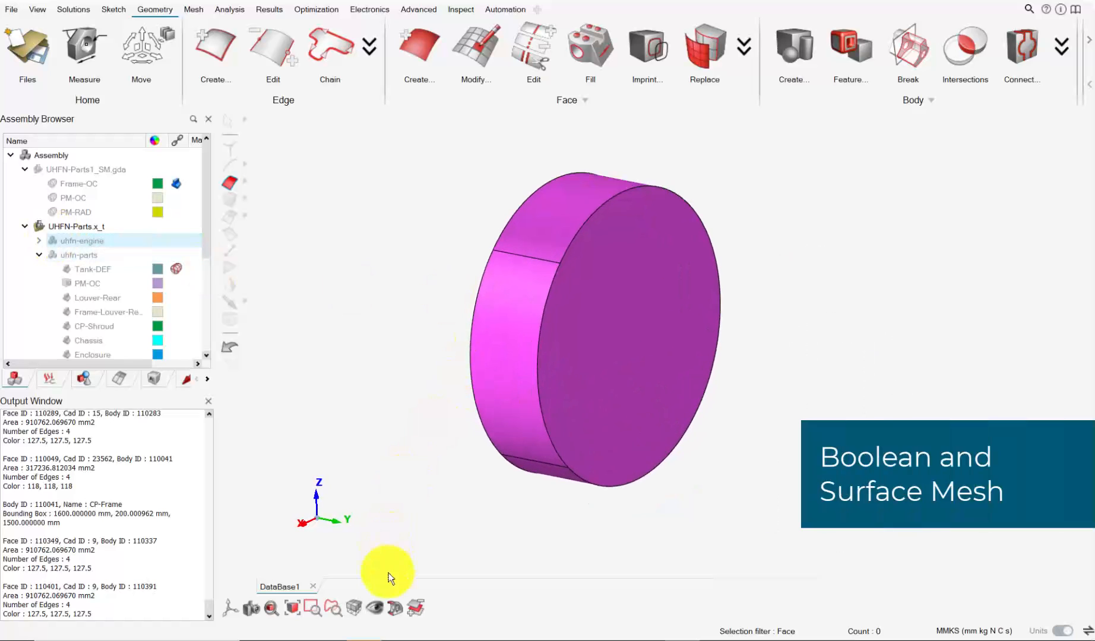
pyautogui.scroll(-4, 96, 324)
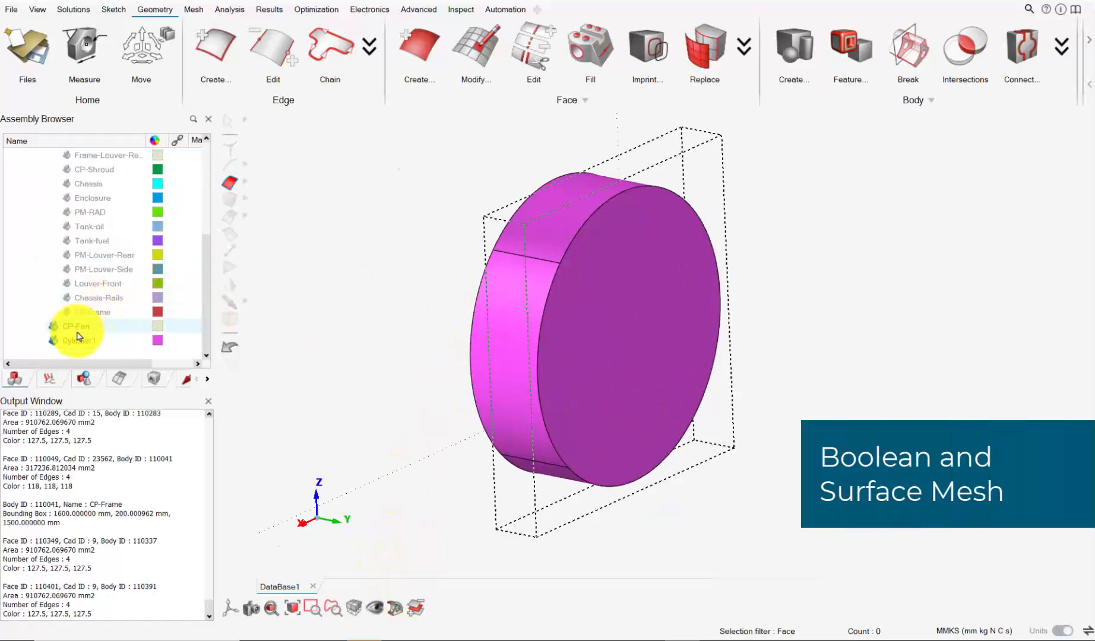
pyautogui.moveTo(609, 278); pyautogui.dragTo(563, 160, button='middle')
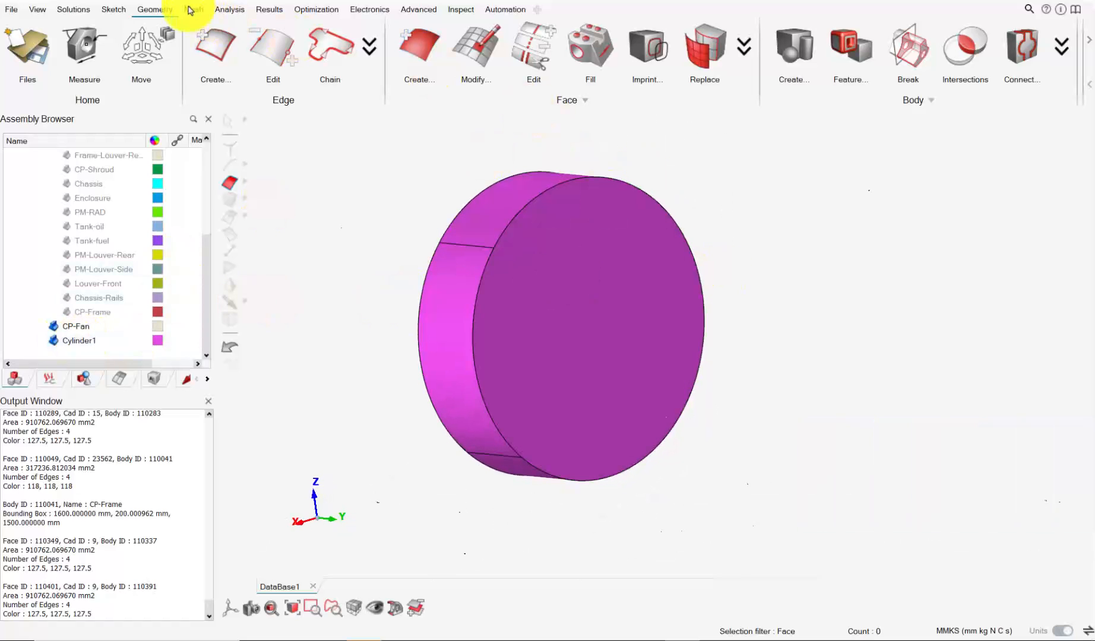
pyautogui.click(1017, 54)
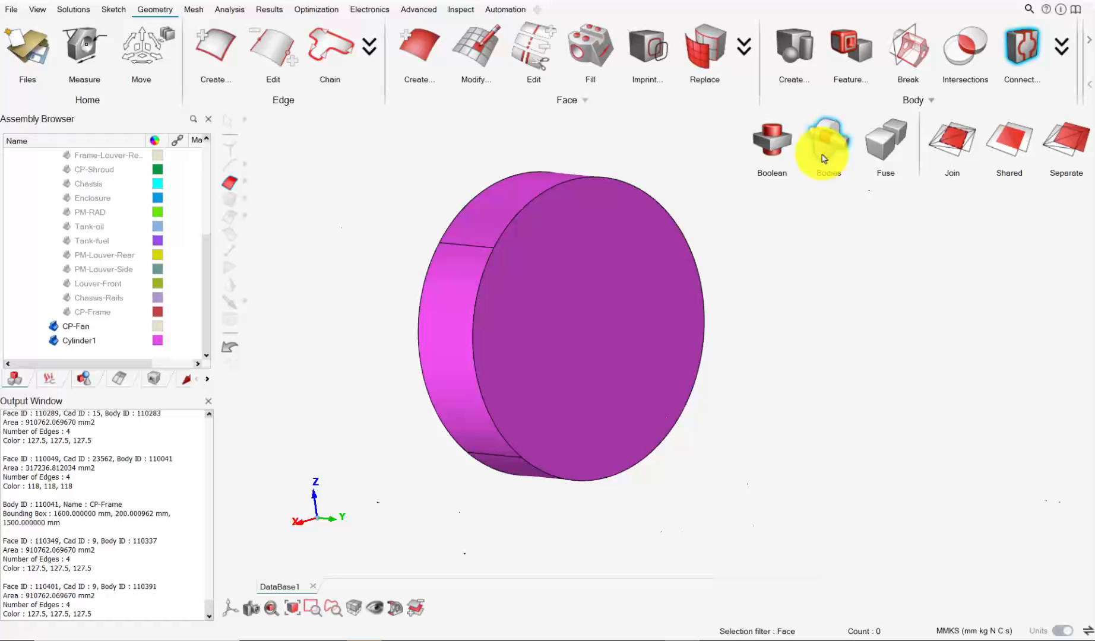
pyautogui.click(773, 143)
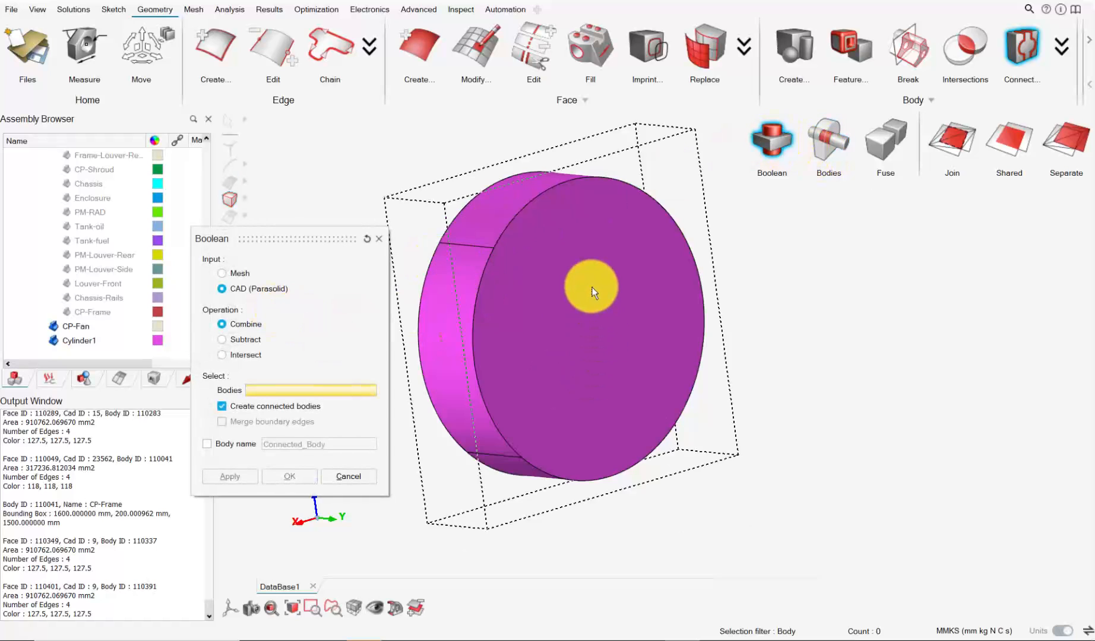
pyautogui.click(222, 339)
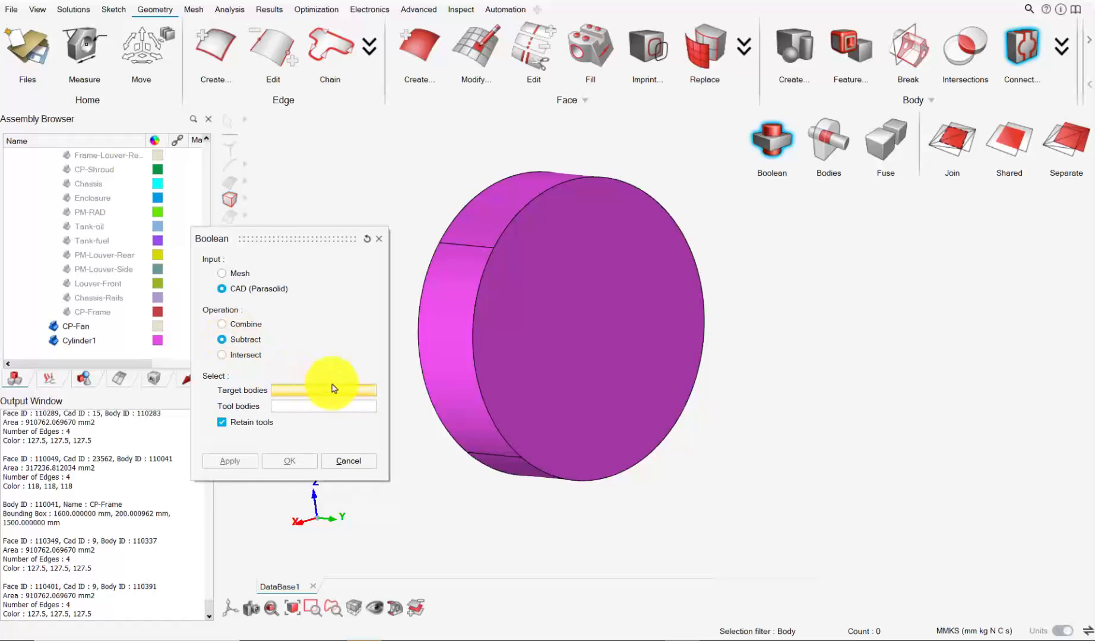
pyautogui.scroll(2, 488, 191)
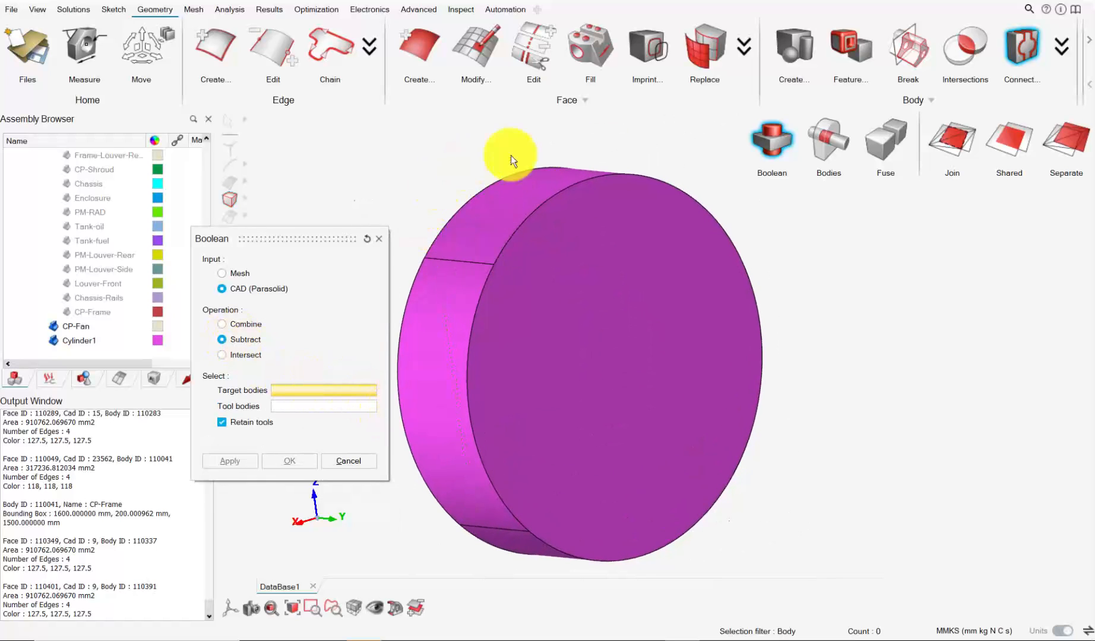
pyautogui.click(588, 242)
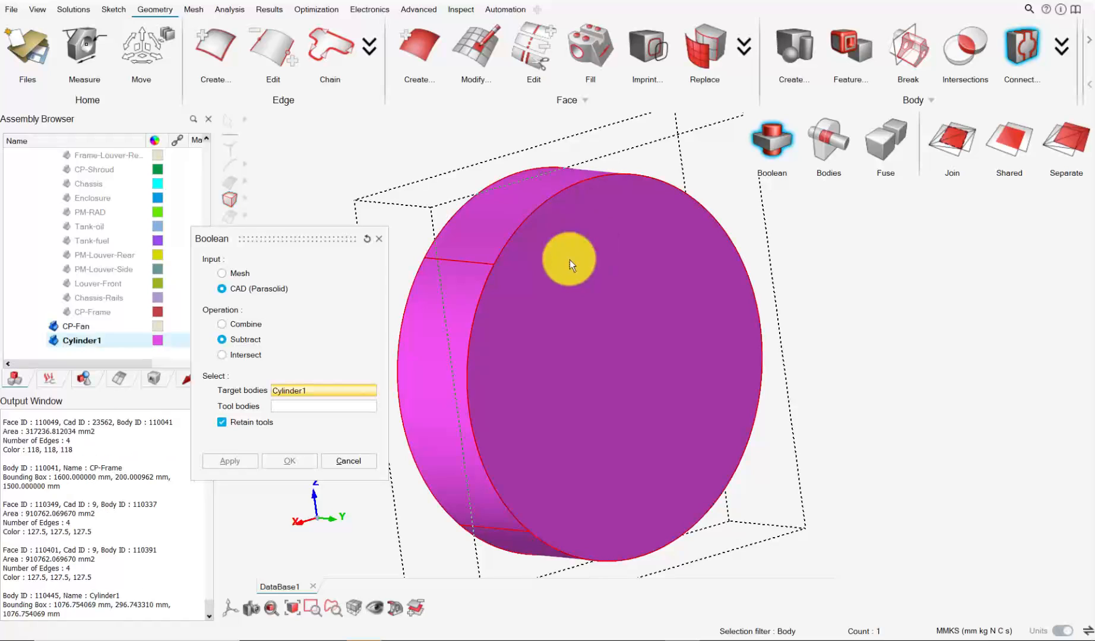
pyautogui.click(320, 407)
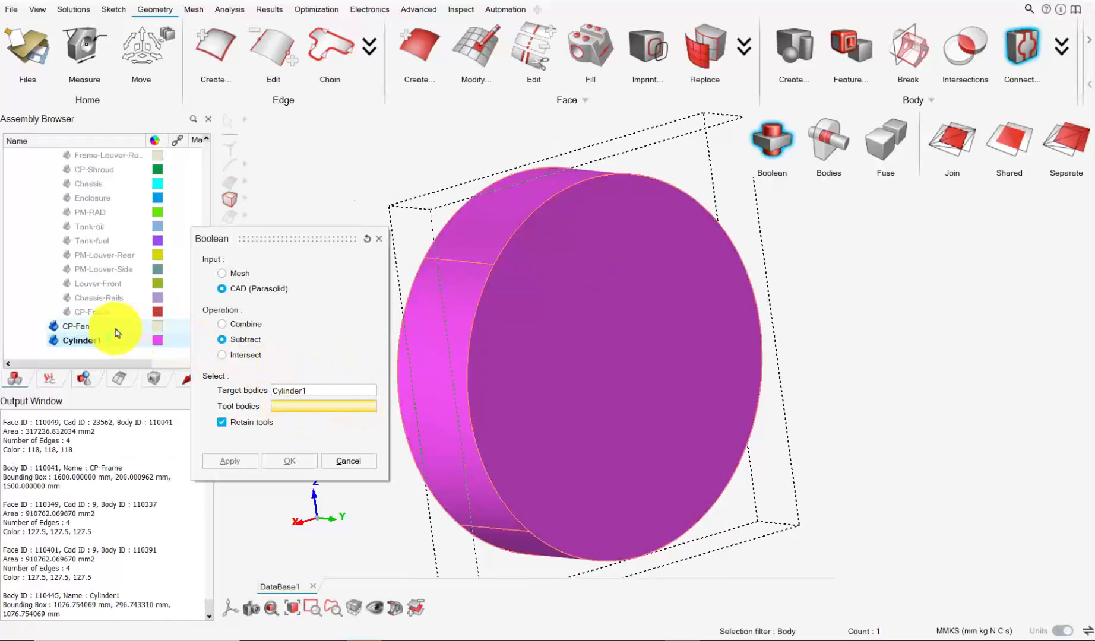
pyautogui.click(80, 328)
pyautogui.click(294, 461)
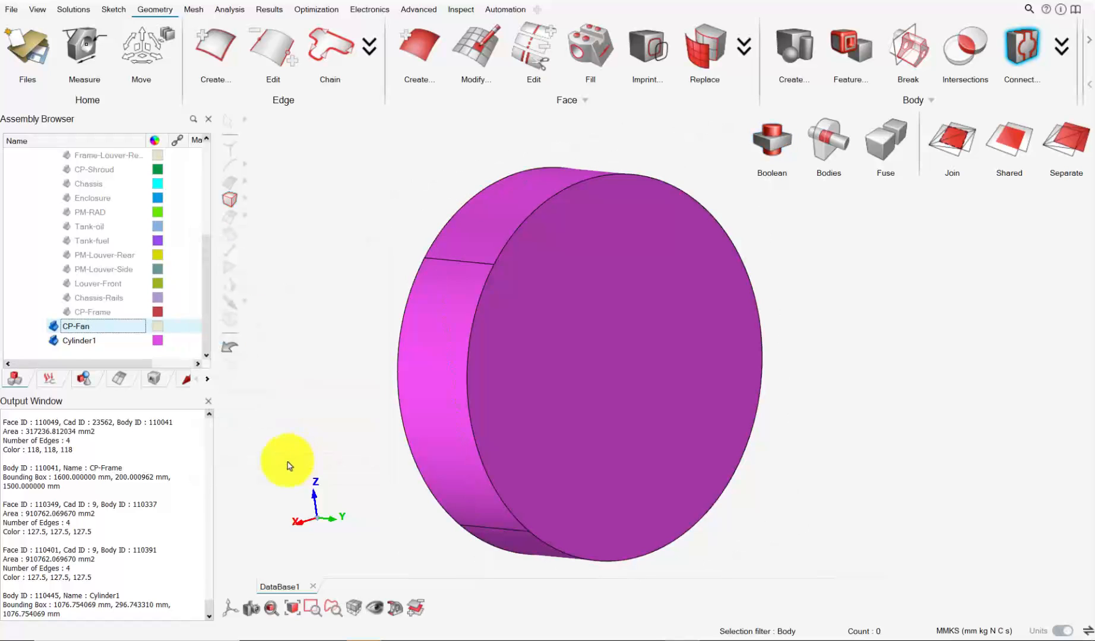
# Hide CP-Fan and section Cylinder1 to examine the cavity left by the fan, and turn the section off.
pyautogui.click(1018, 56)
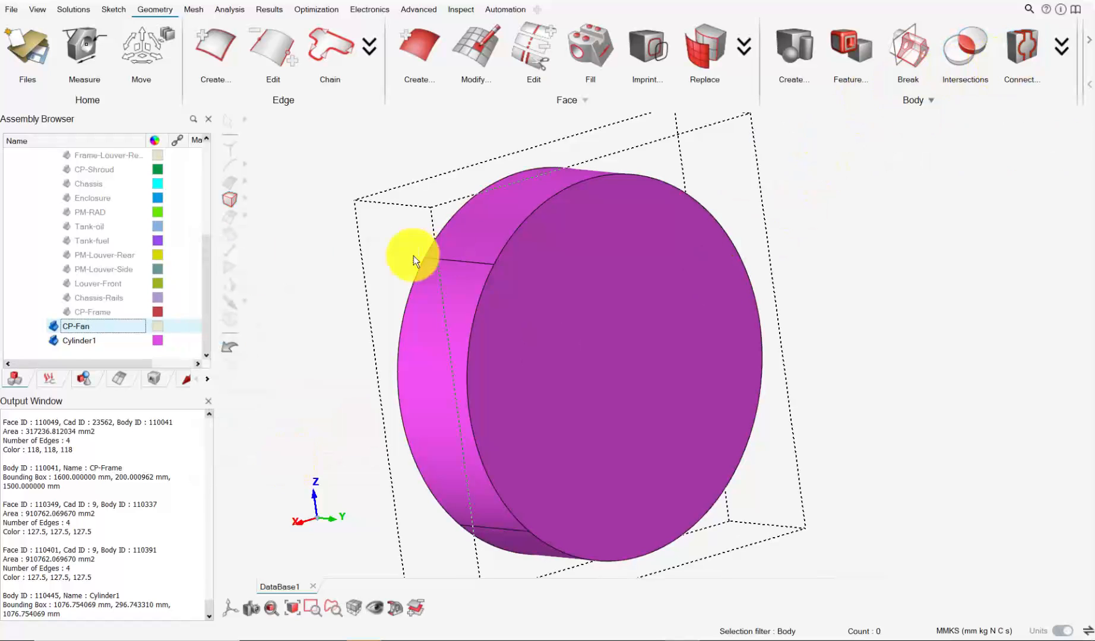
pyautogui.click(394, 608)
pyautogui.moveTo(547, 342); pyautogui.dragTo(656, 178, button='middle')
pyautogui.moveTo(515, 253); pyautogui.dragTo(373, 522, button='middle')
pyautogui.moveTo(363, 506); pyautogui.dragTo(279, 483)
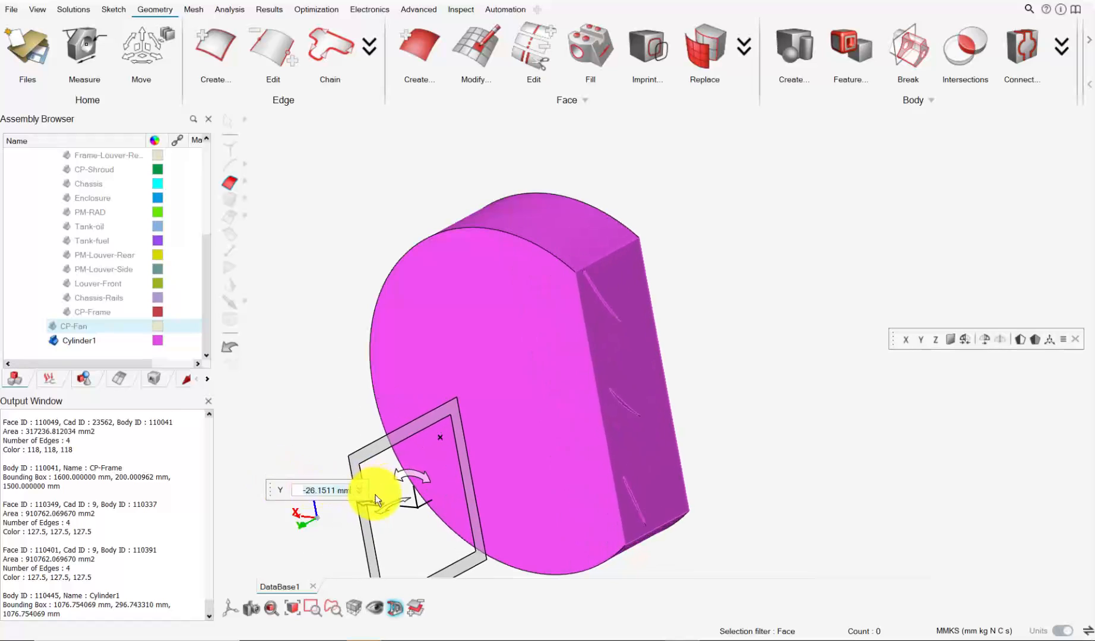
pyautogui.click(395, 608)
# Remove Cylinder1's cylindrical side faces and both flat end faces from view to expose the inner fan faces.
pyautogui.moveTo(549, 442); pyautogui.dragTo(441, 145, button='middle')
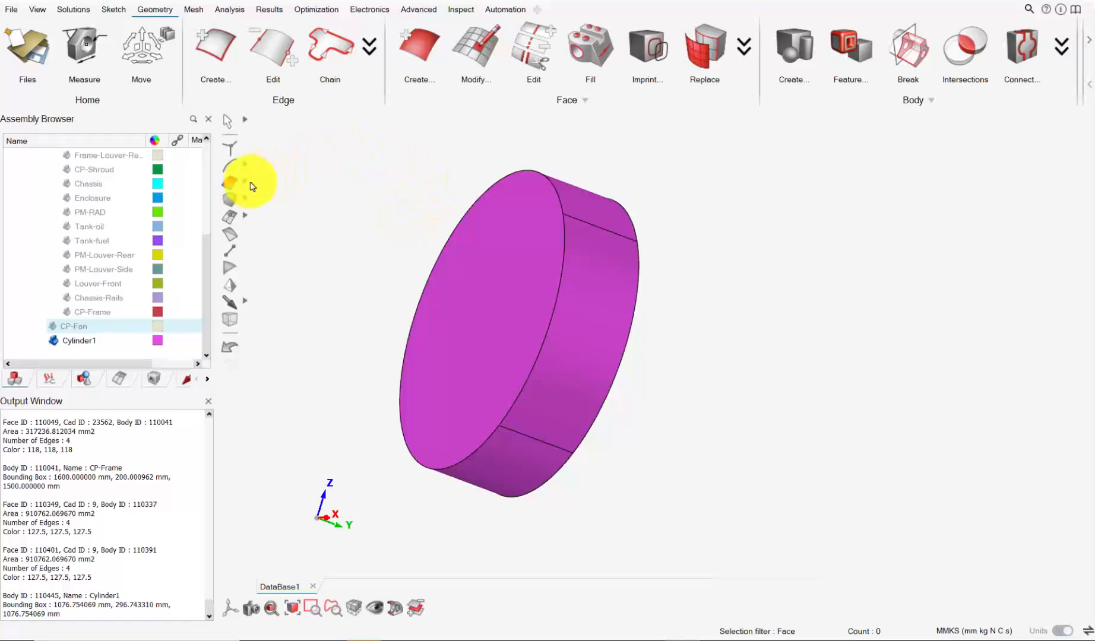
pyautogui.click(245, 180)
pyautogui.click(272, 184)
pyautogui.click(576, 320)
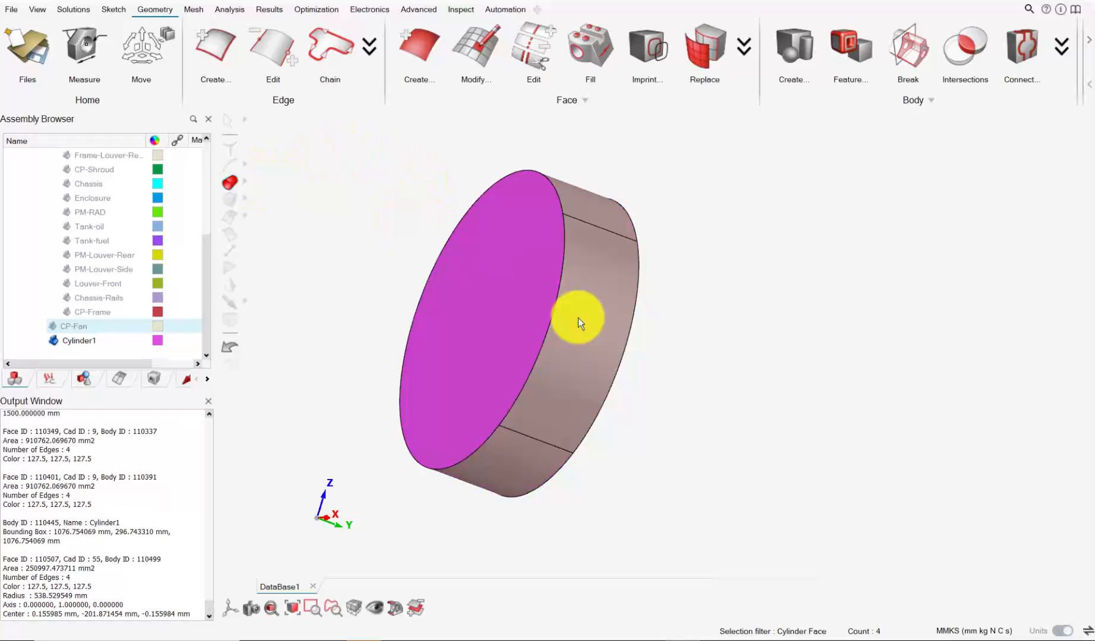
pyautogui.moveTo(576, 320); pyautogui.dragTo(485, 271, button='middle')
pyautogui.press('Delete')
# Select the fillet faces around the root of one fan blade using the Fillet Face filter.
pyautogui.scroll(-1, 476, 261)
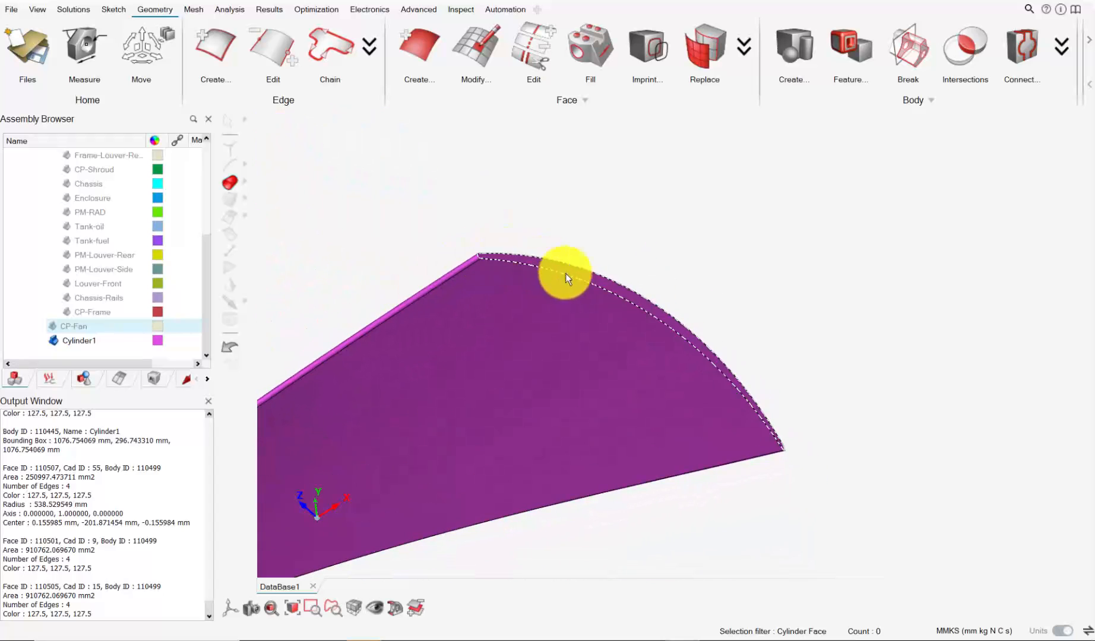
pyautogui.scroll(-5, 566, 273)
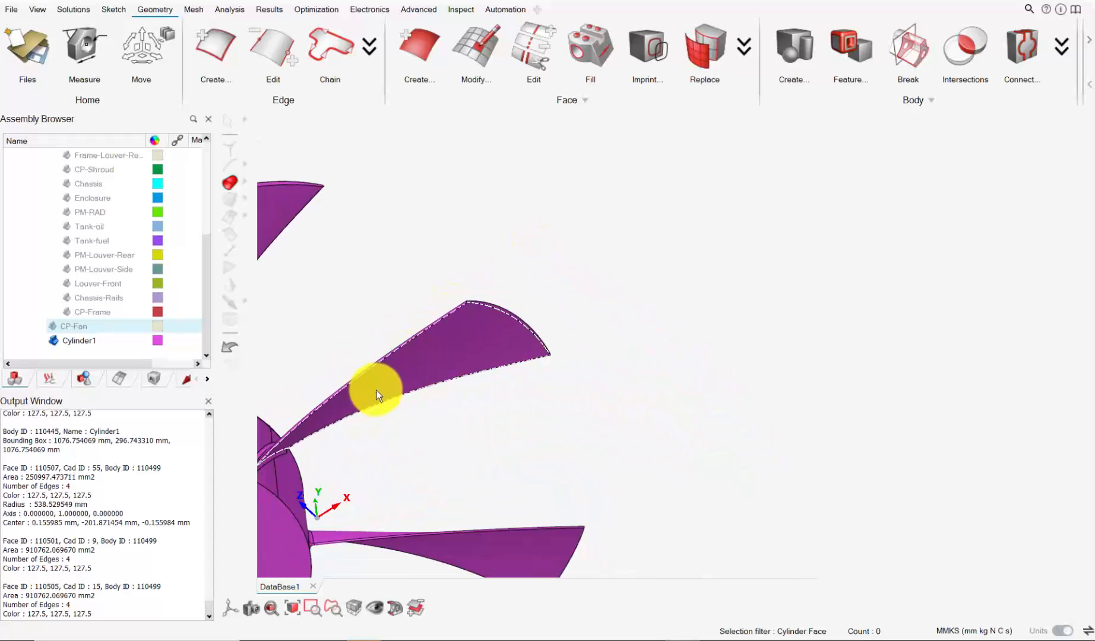
pyautogui.moveTo(369, 423); pyautogui.dragTo(564, 297, button='right')
pyautogui.moveTo(564, 297); pyautogui.dragTo(484, 311, button='middle')
pyautogui.scroll(2, 533, 302)
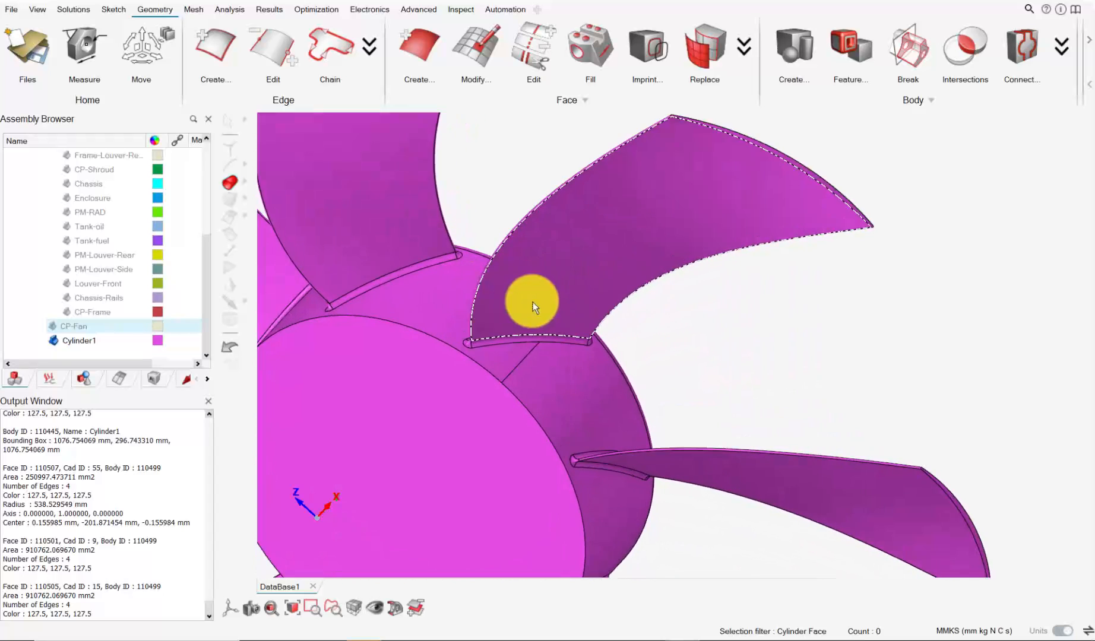
pyautogui.scroll(2, 534, 302)
pyautogui.click(244, 186)
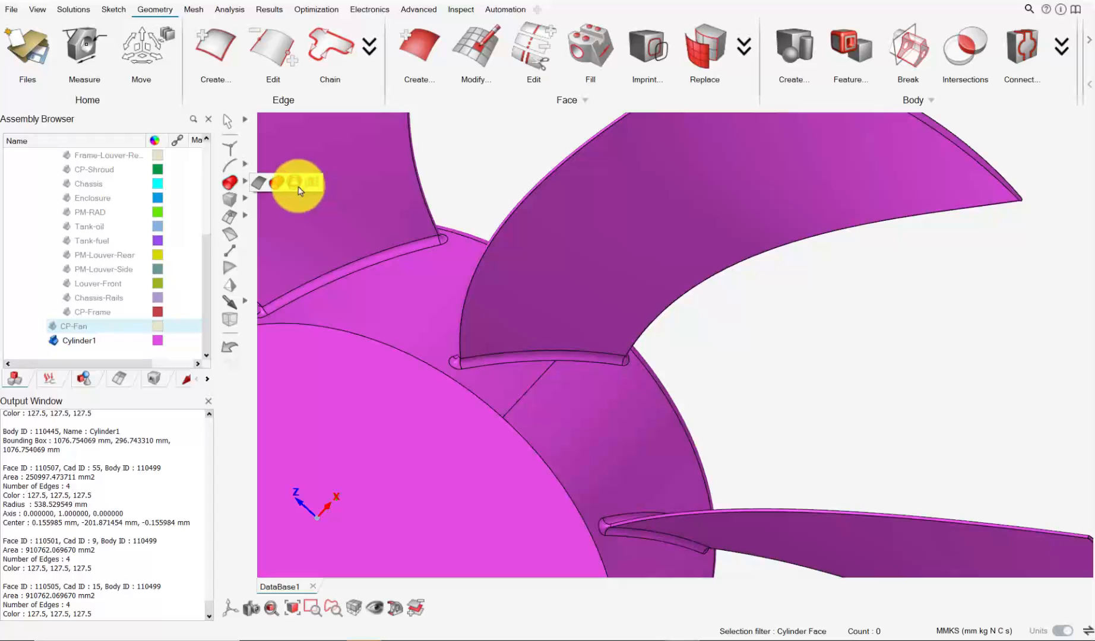
pyautogui.click(298, 185)
pyautogui.scroll(2, 474, 341)
pyautogui.click(492, 363)
pyautogui.moveTo(493, 364); pyautogui.dragTo(539, 361, button='middle')
pyautogui.click(484, 356)
pyautogui.scroll(-3, 588, 265)
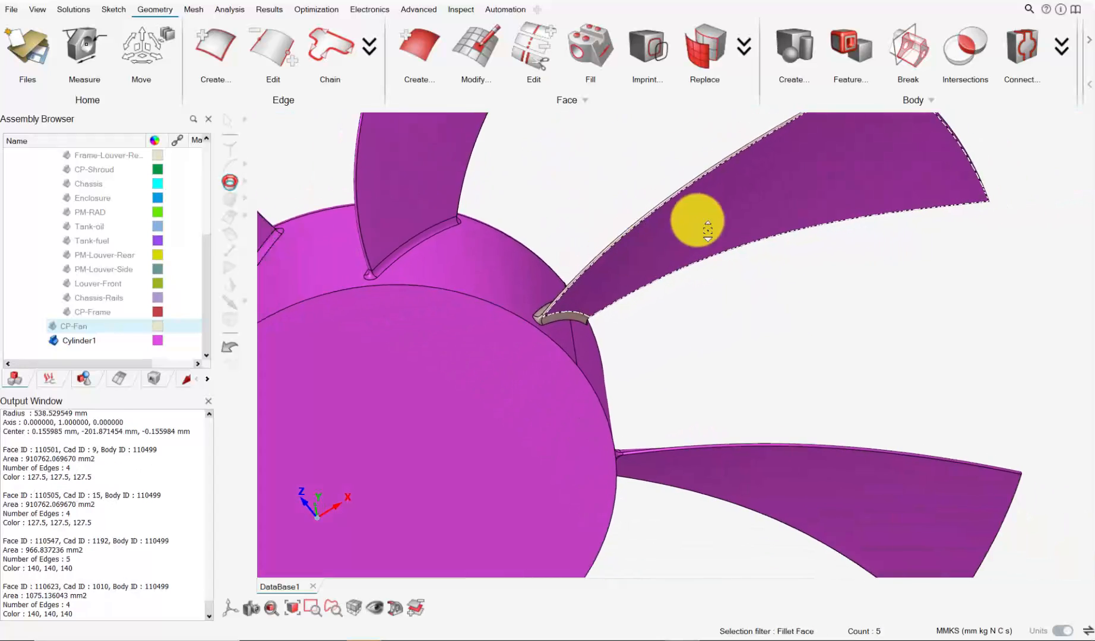
# Add the first blade's thin tip face and narrow edge face to the fillet face selection.
pyautogui.scroll(-1, 698, 220)
pyautogui.moveTo(697, 220); pyautogui.dragTo(537, 286, button='right')
pyautogui.moveTo(545, 276); pyautogui.dragTo(678, 214, button='middle')
pyautogui.scroll(3, 706, 208)
pyautogui.click(739, 187)
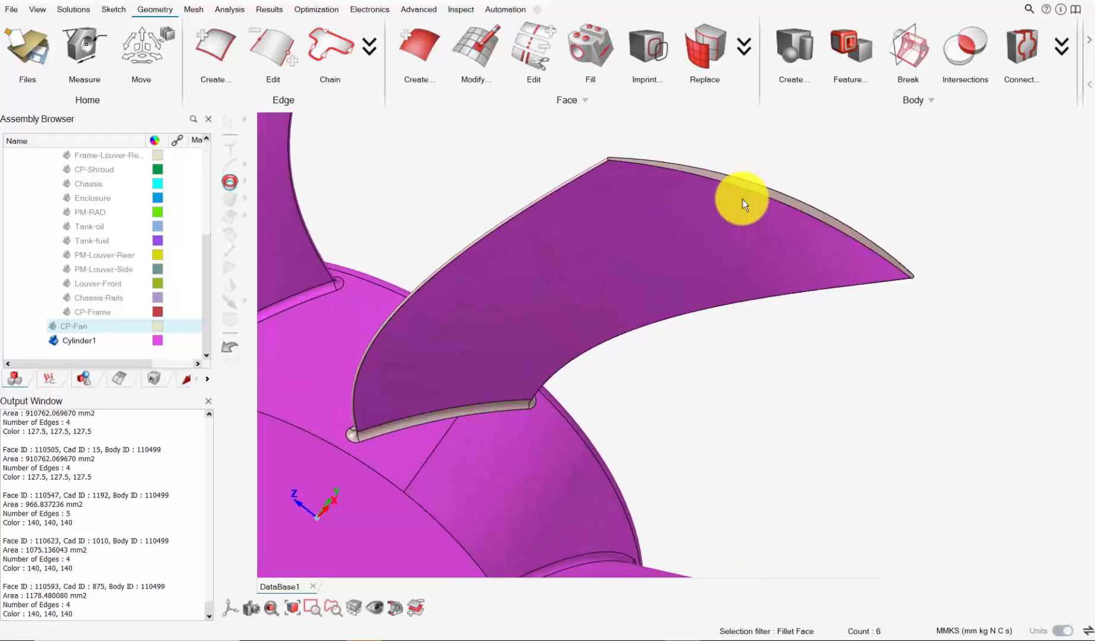
pyautogui.moveTo(742, 200); pyautogui.dragTo(611, 183, button='middle')
pyautogui.click(757, 246)
pyautogui.moveTo(757, 246); pyautogui.dragTo(846, 287, button='middle')
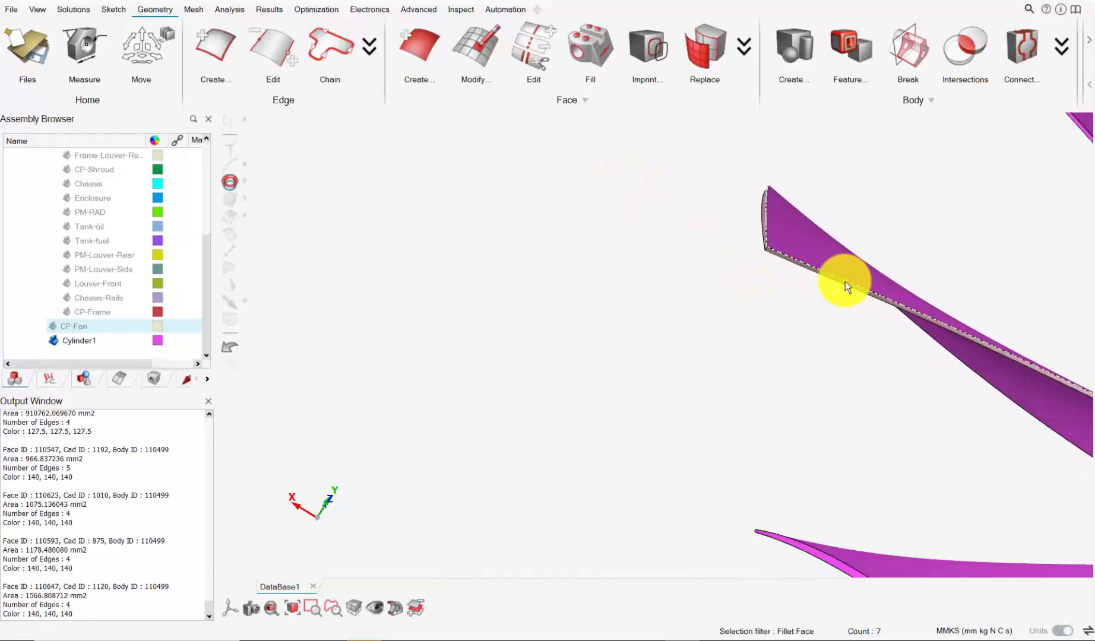
# Extend the selection with the remaining root fillet faces and thin edge and tip faces on the neighbouring blades.
pyautogui.moveTo(845, 281); pyautogui.dragTo(356, 175, button='right')
pyautogui.scroll(2, 587, 294)
pyautogui.moveTo(638, 308); pyautogui.dragTo(713, 422, button='middle')
pyautogui.click(736, 429)
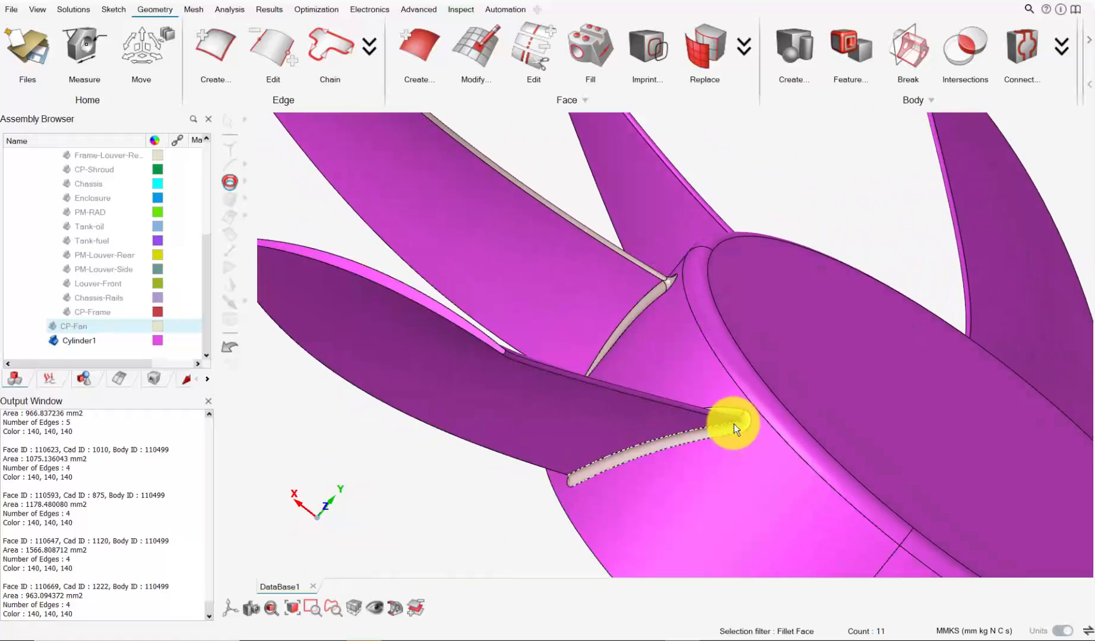
pyautogui.click(733, 420)
pyautogui.click(496, 343)
pyautogui.moveTo(496, 343); pyautogui.dragTo(654, 358, button='middle')
pyautogui.click(482, 206)
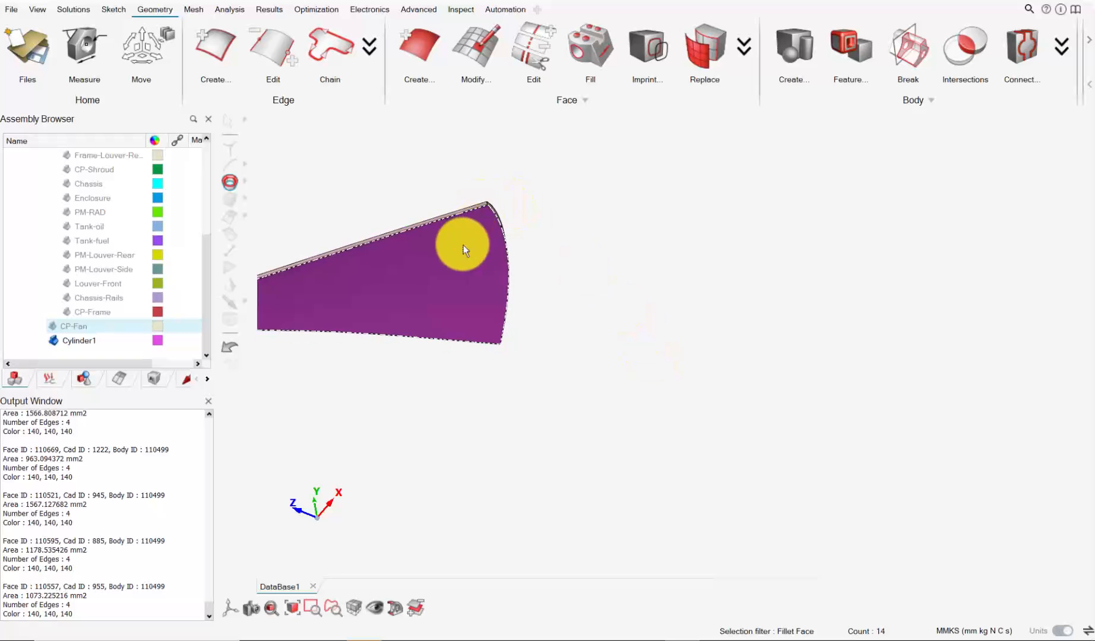
pyautogui.moveTo(462, 245); pyautogui.dragTo(420, 329, button='middle')
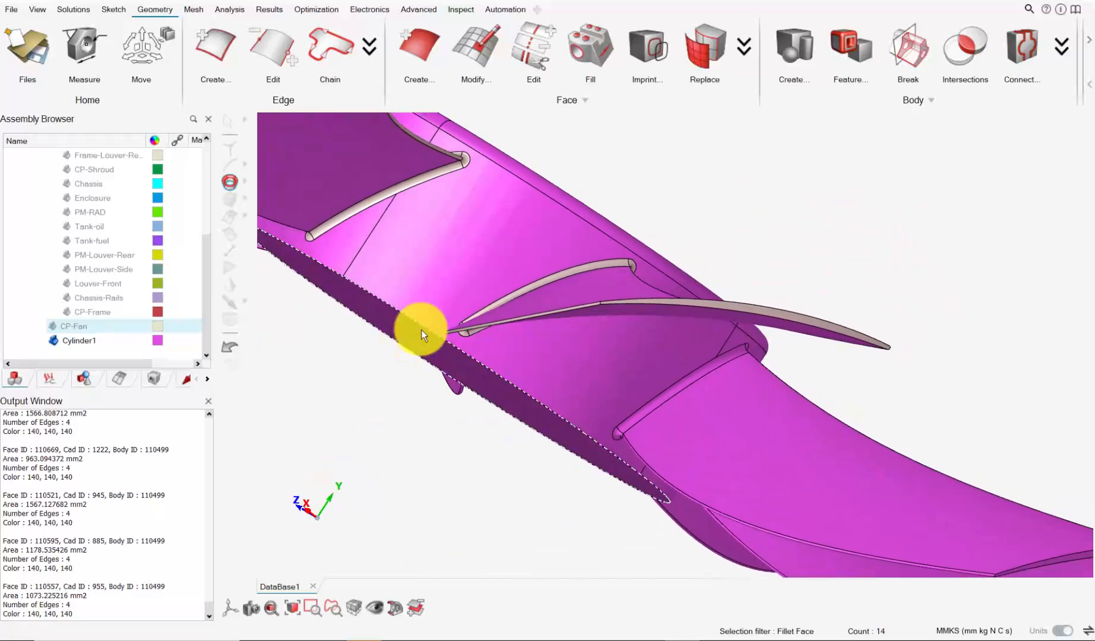
# Select all faces identical to the chosen fillet, edge and tip faces across the fan's blades.
pyautogui.rightClick(776, 311)
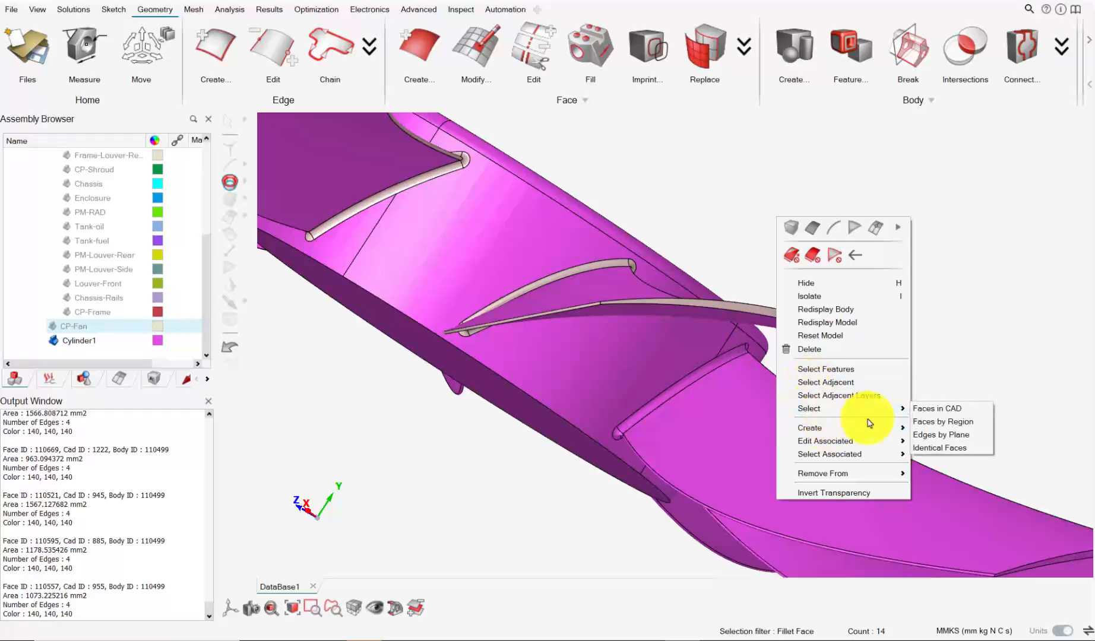
pyautogui.click(922, 448)
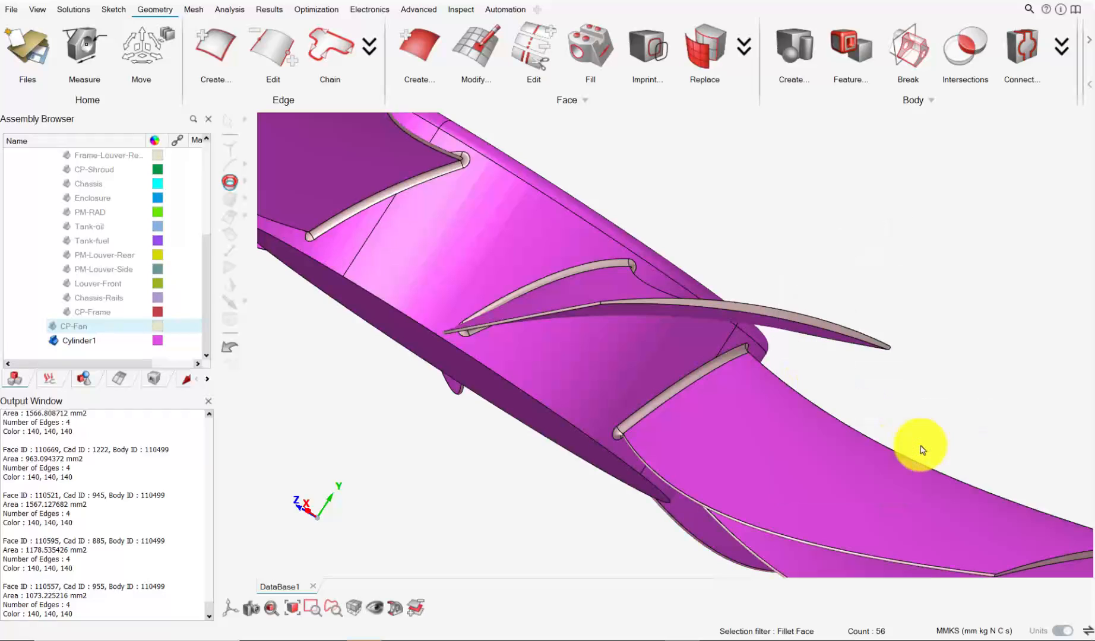
pyautogui.moveTo(630, 315); pyautogui.dragTo(560, 237, button='middle')
pyautogui.moveTo(605, 203); pyautogui.dragTo(593, 285, button='middle')
# Create a face mesh control named leading_edges_1.5 with a 1.5 mm average element size and the global parameters option off.
pyautogui.click(193, 10)
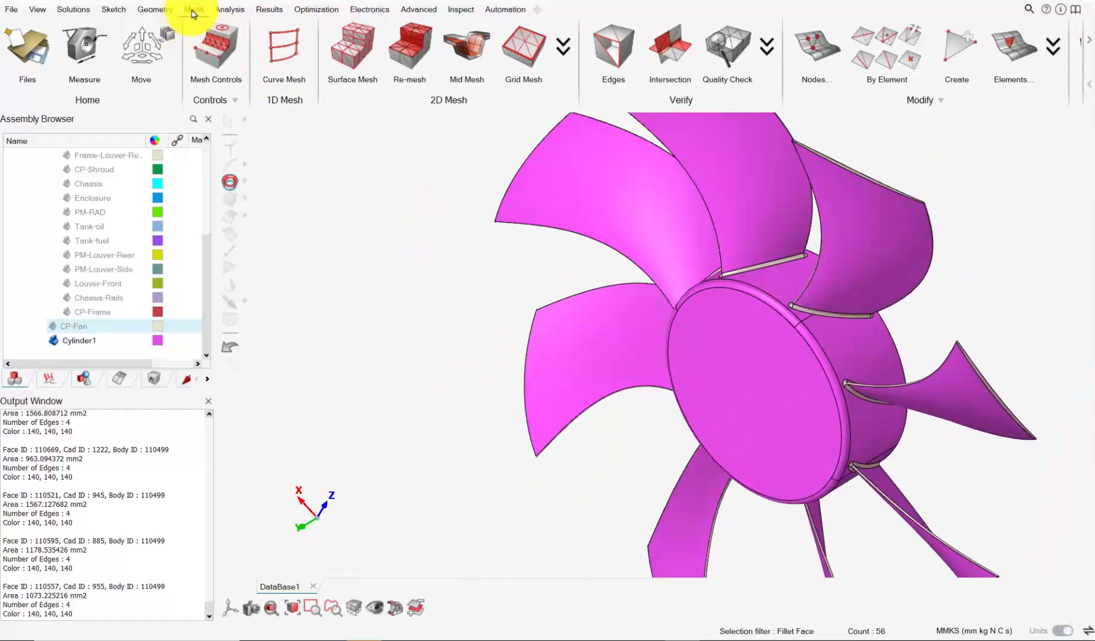
pyautogui.click(209, 43)
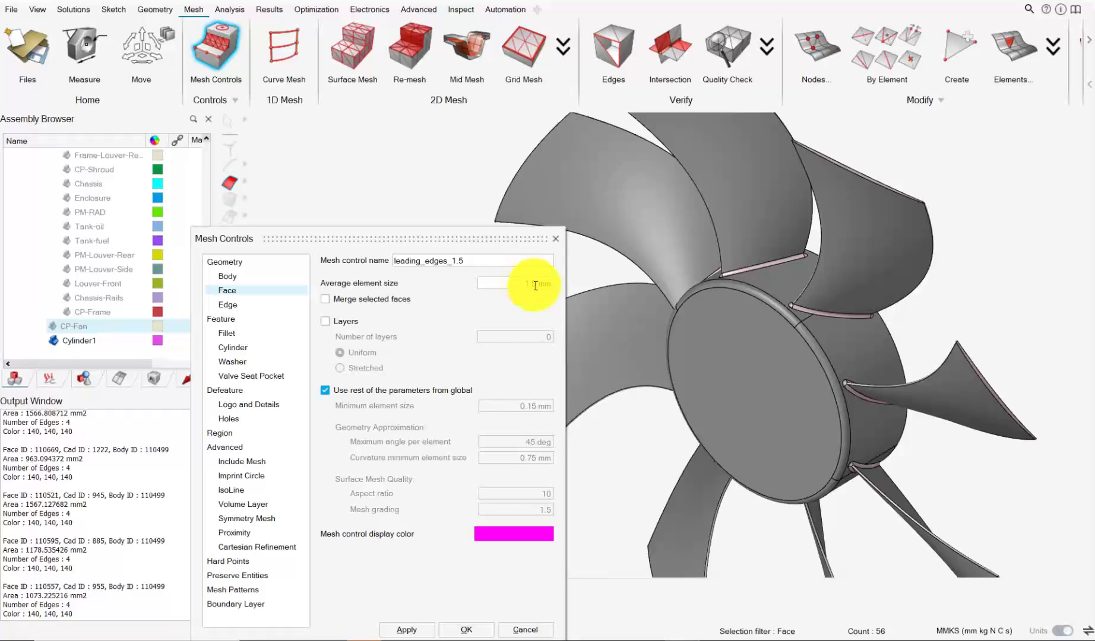
pyautogui.click(423, 390)
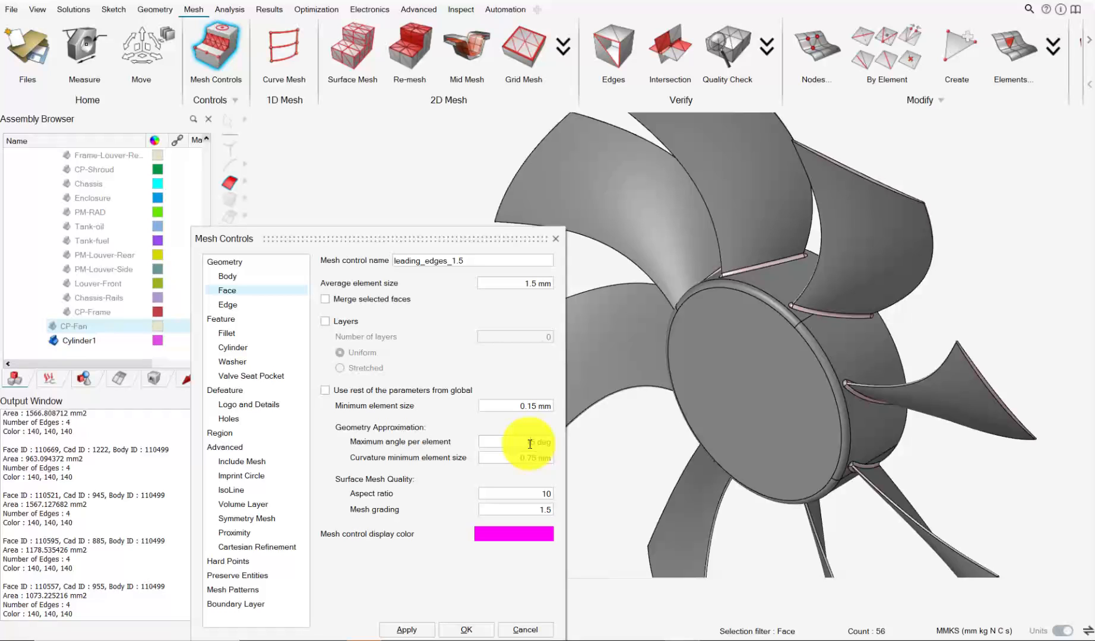
pyautogui.click(475, 628)
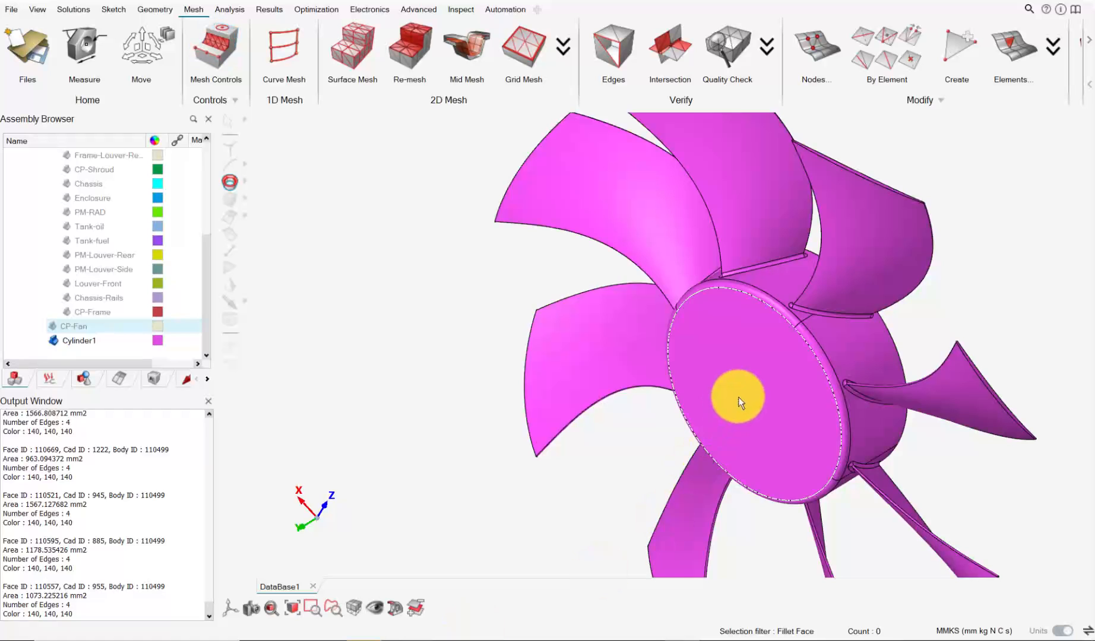
# Recall the previous selection of blade edge and fillet faces and hide those faces.
pyautogui.scroll(-4, 742, 392)
pyautogui.moveTo(760, 393); pyautogui.dragTo(592, 355, button='middle')
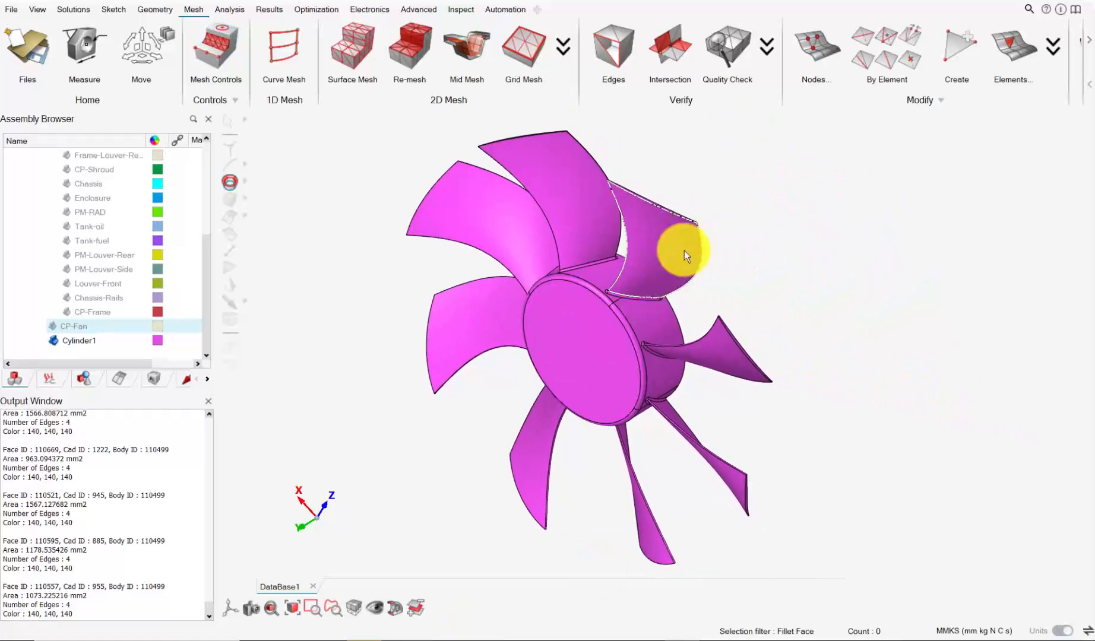
pyautogui.rightClick(745, 222)
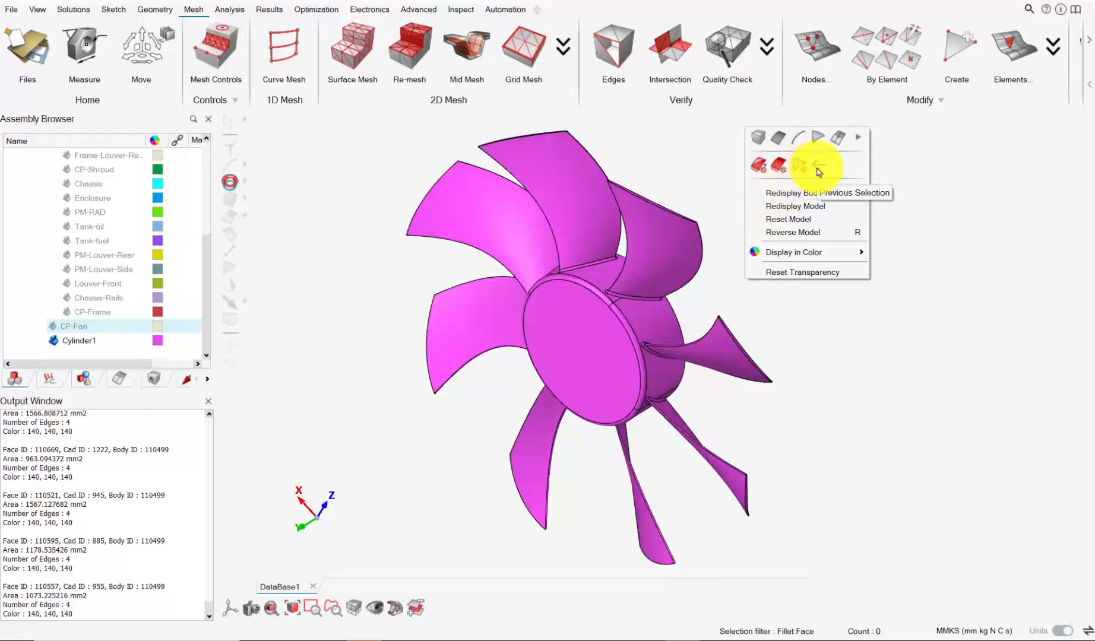
pyautogui.click(974, 352)
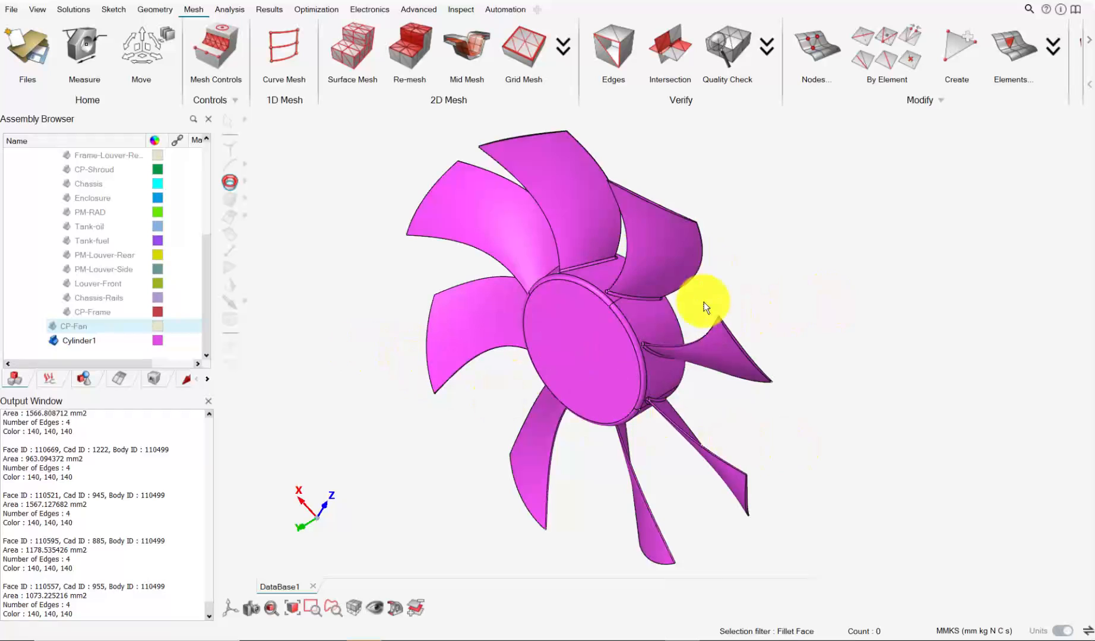
pyautogui.moveTo(632, 245); pyautogui.dragTo(743, 220, button='middle')
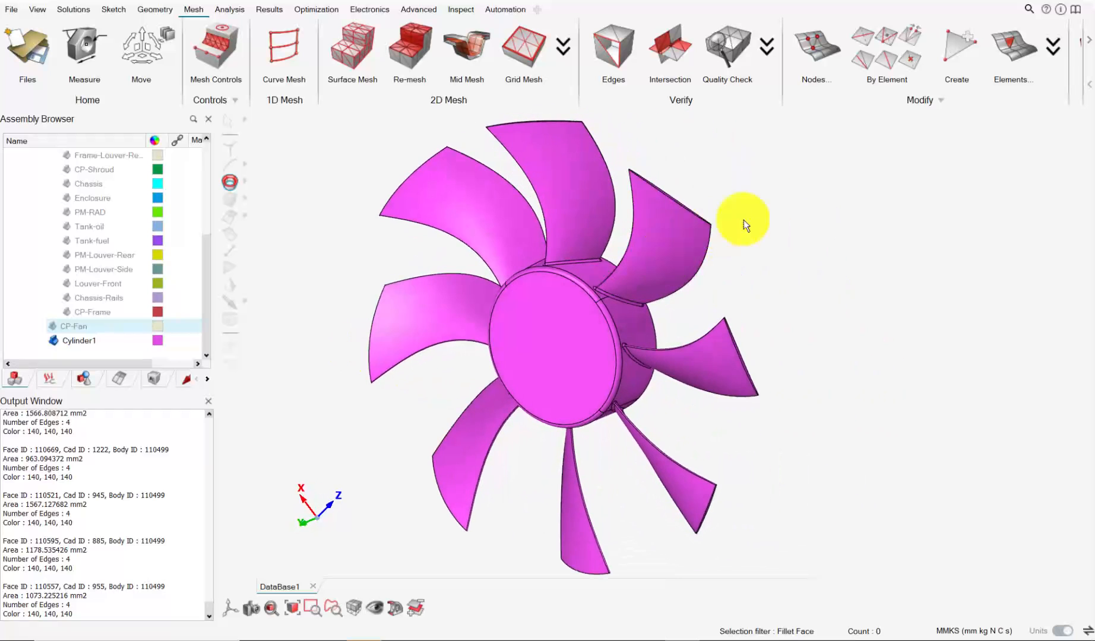
pyautogui.rightClick(773, 191)
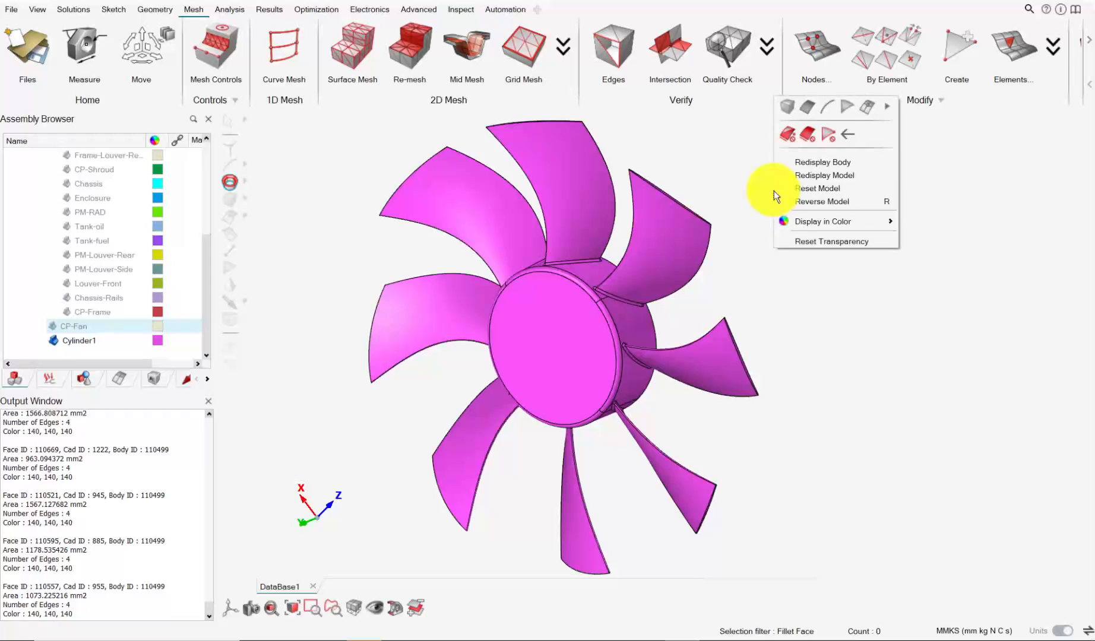
pyautogui.click(846, 142)
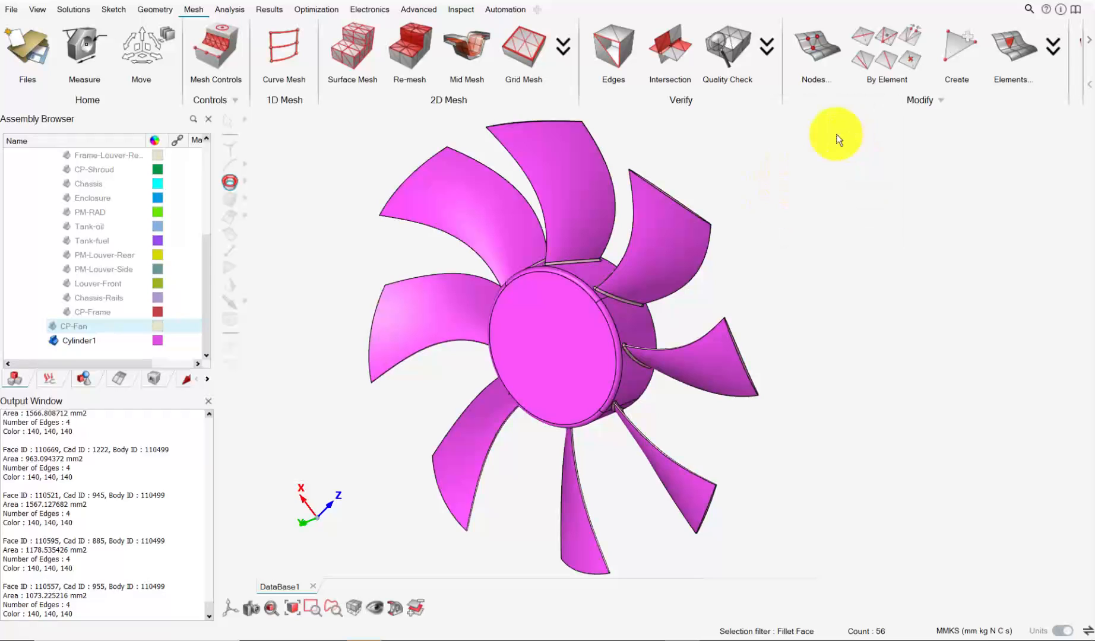
pyautogui.scroll(5, 629, 297)
pyautogui.rightClick(613, 305)
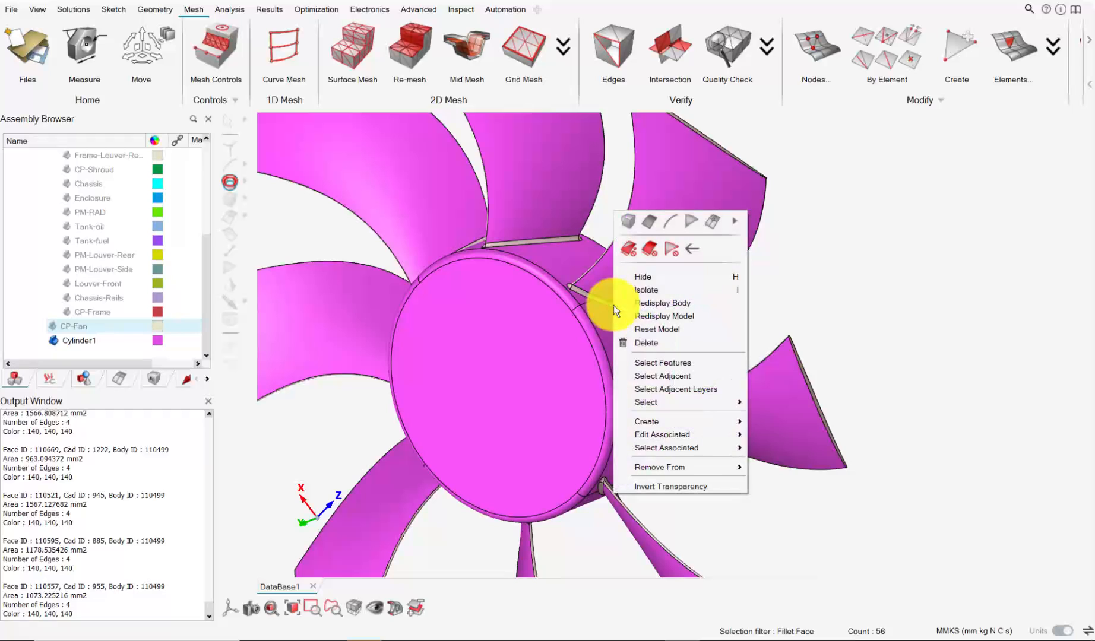
pyautogui.click(651, 277)
# Select all remaining visible fan blade and hub faces using the Face filter.
pyautogui.scroll(-5, 615, 322)
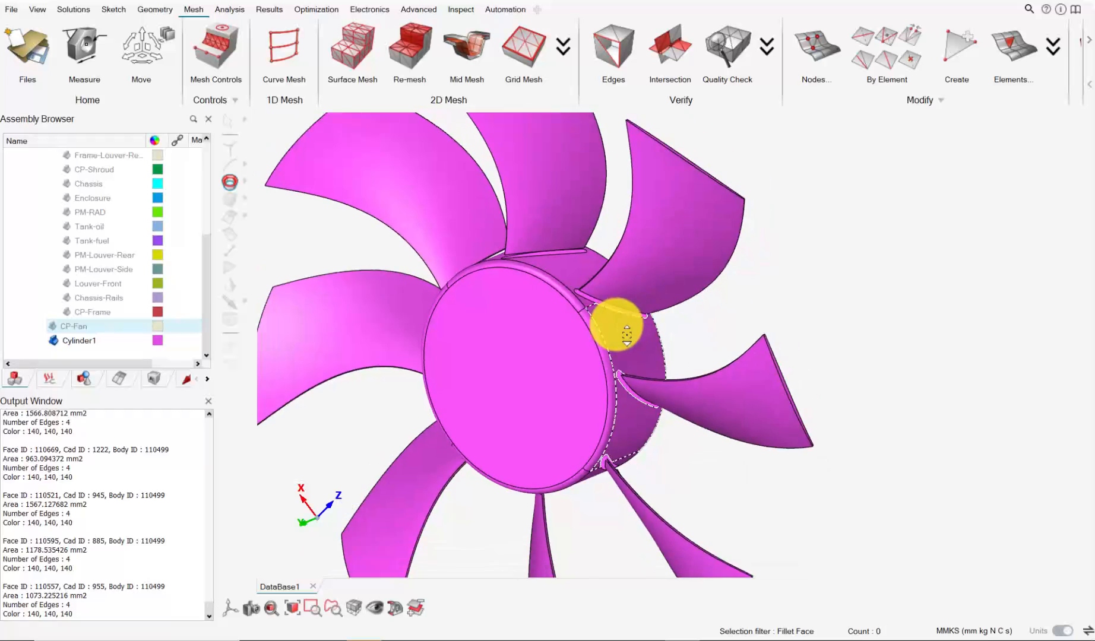
pyautogui.moveTo(616, 322)
pyautogui.mouseDown(button='middle')
pyautogui.moveTo(577, 313)
pyautogui.moveTo(603, 323)
pyautogui.moveTo(628, 316)
pyautogui.mouseUp(button='middle')
pyautogui.scroll(-3, 585, 325)
pyautogui.click(245, 181)
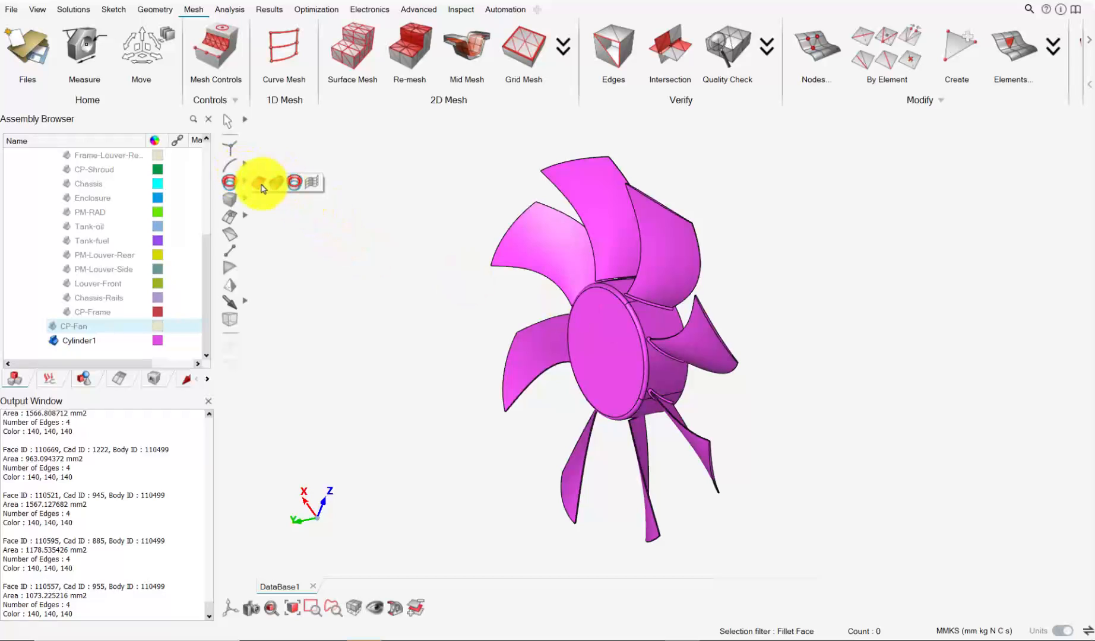
pyautogui.click(262, 188)
pyautogui.moveTo(697, 362); pyautogui.dragTo(518, 227, button='middle')
pyautogui.moveTo(361, 127); pyautogui.dragTo(873, 558)
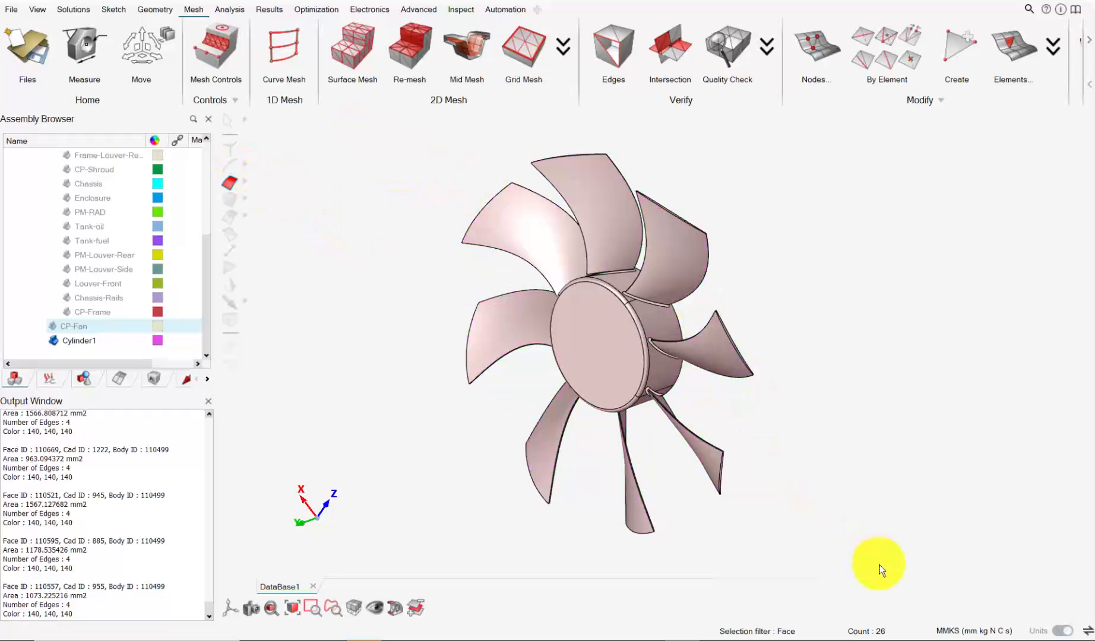
# Create a face mesh control named fan_surfs_5mm with 5 mm average element size, global parameters off and 15 deg maximum angle per element.
pyautogui.click(222, 60)
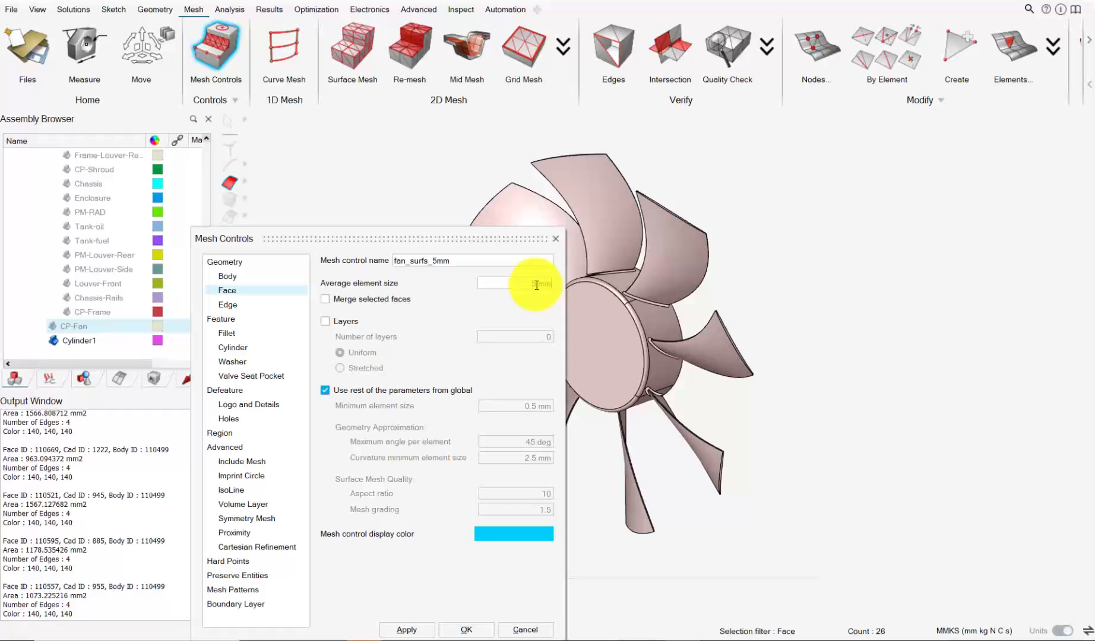
pyautogui.click(453, 390)
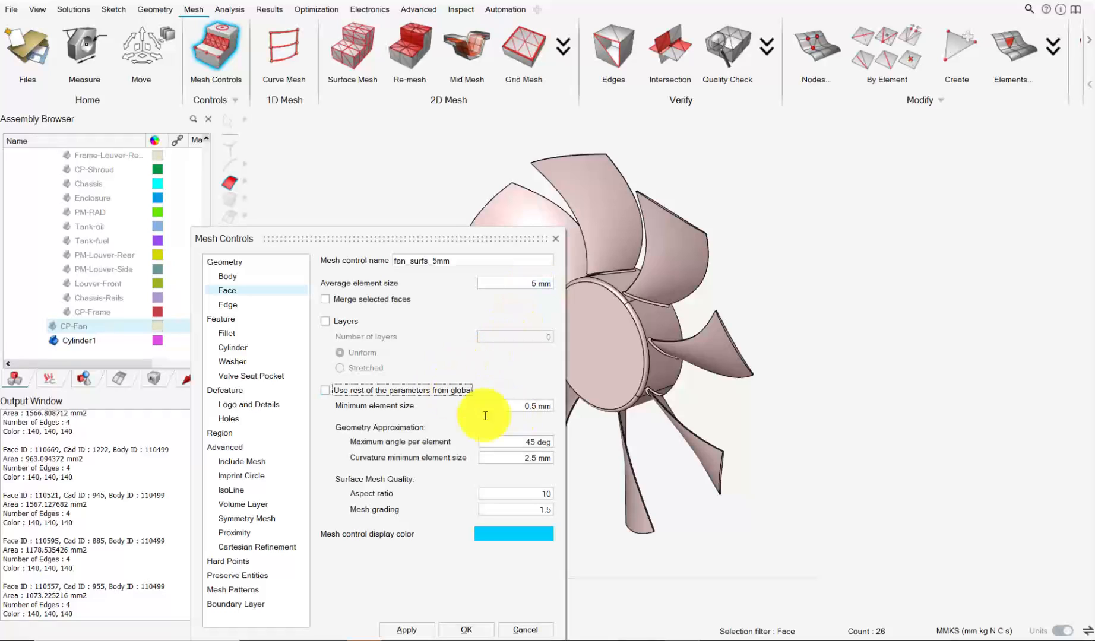
pyautogui.click(531, 440)
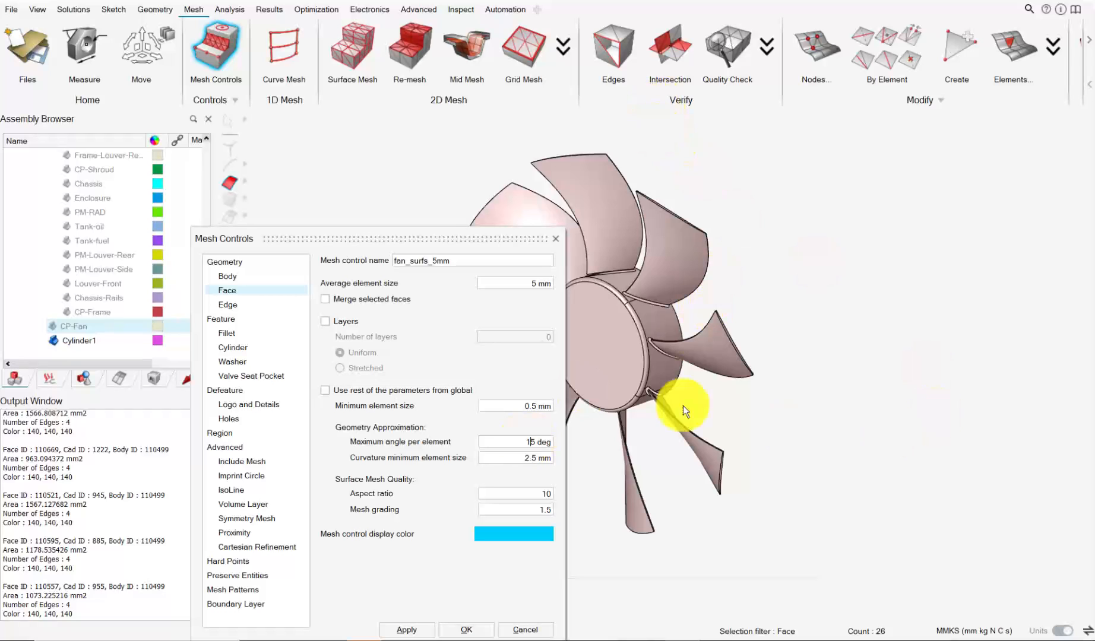
pyautogui.click(468, 630)
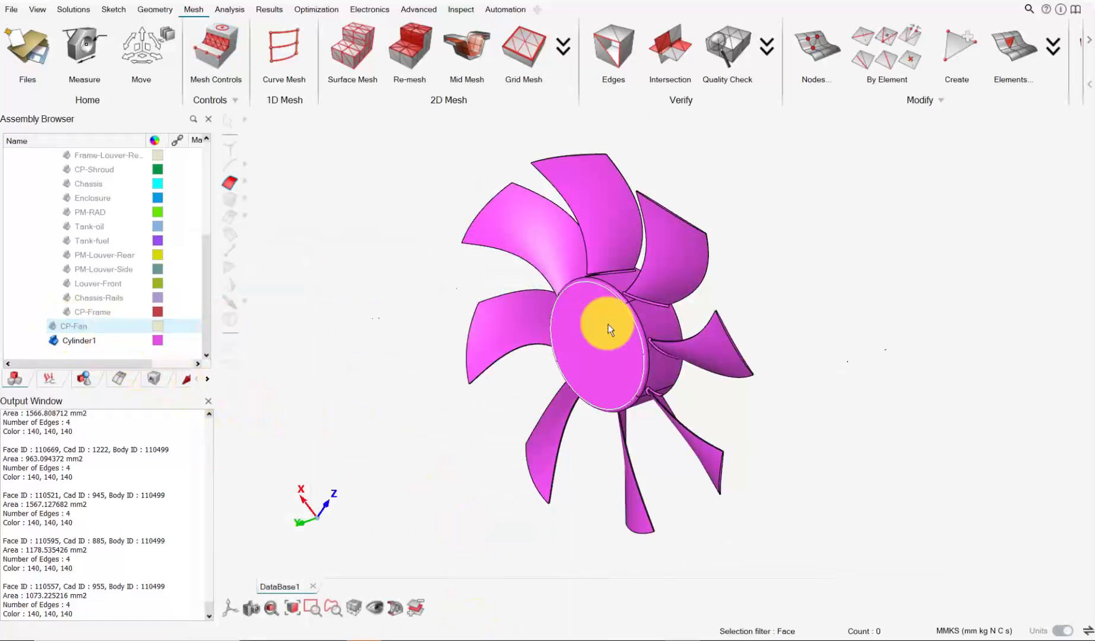
# Redisplay the complete Cylinder1 body with CP-Fan hidden, and check the list of local mesh controls.
pyautogui.scroll(-2, 608, 325)
pyautogui.moveTo(606, 325)
pyautogui.mouseDown(button='middle')
pyautogui.moveTo(734, 341)
pyautogui.moveTo(600, 328)
pyautogui.mouseUp(button='middle')
pyautogui.click(75, 324)
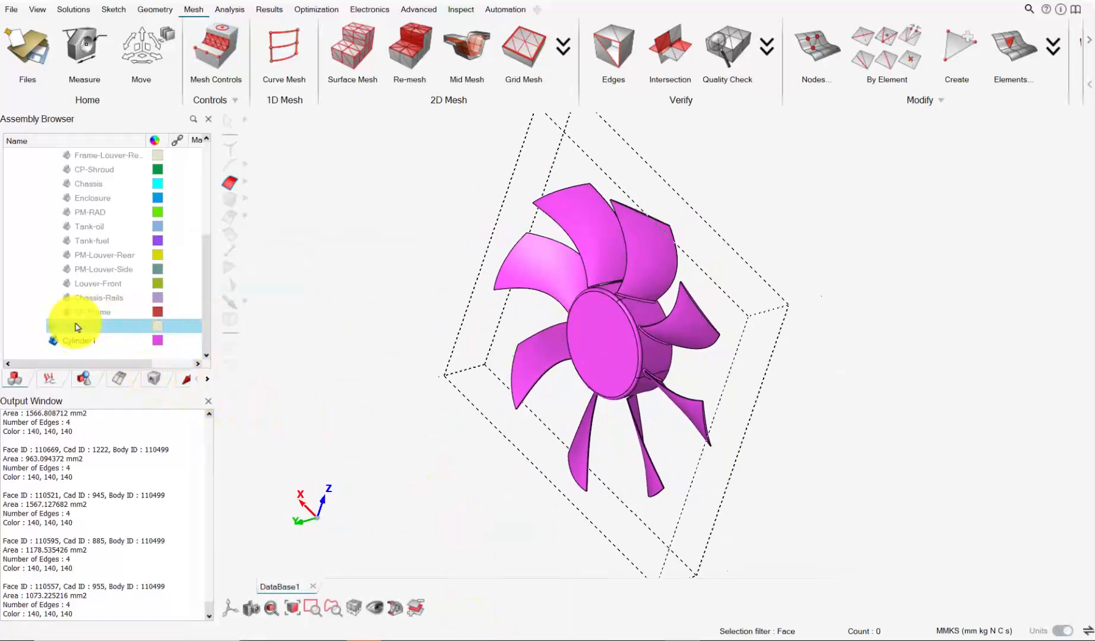
pyautogui.click(53, 326)
pyautogui.click(53, 327)
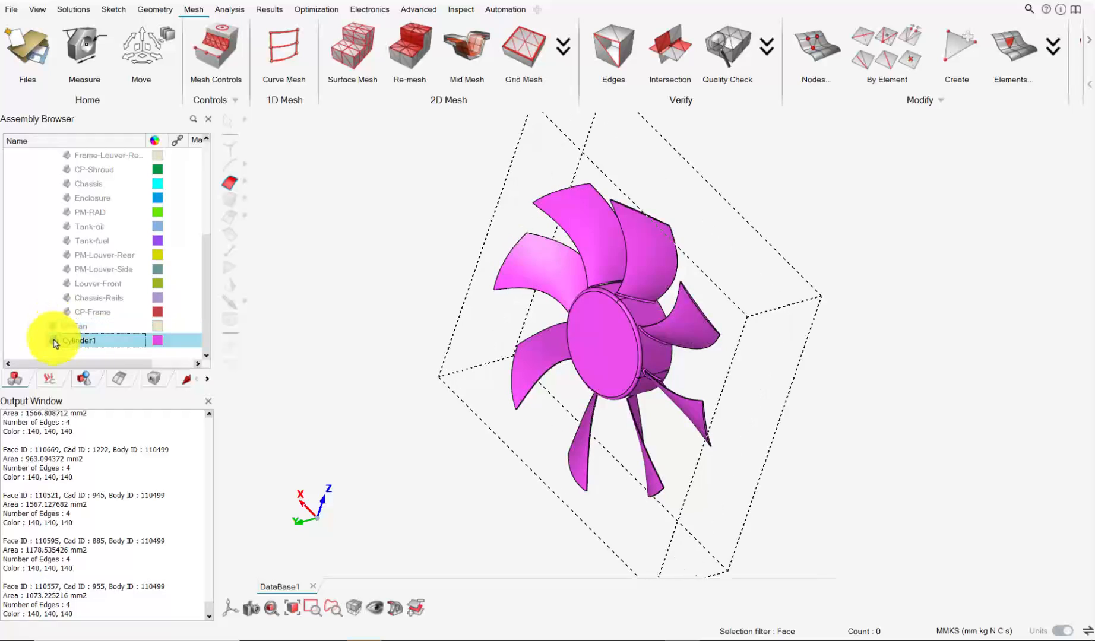
pyautogui.click(54, 339)
pyautogui.click(54, 339)
pyautogui.moveTo(684, 301); pyautogui.dragTo(573, 362, button='middle')
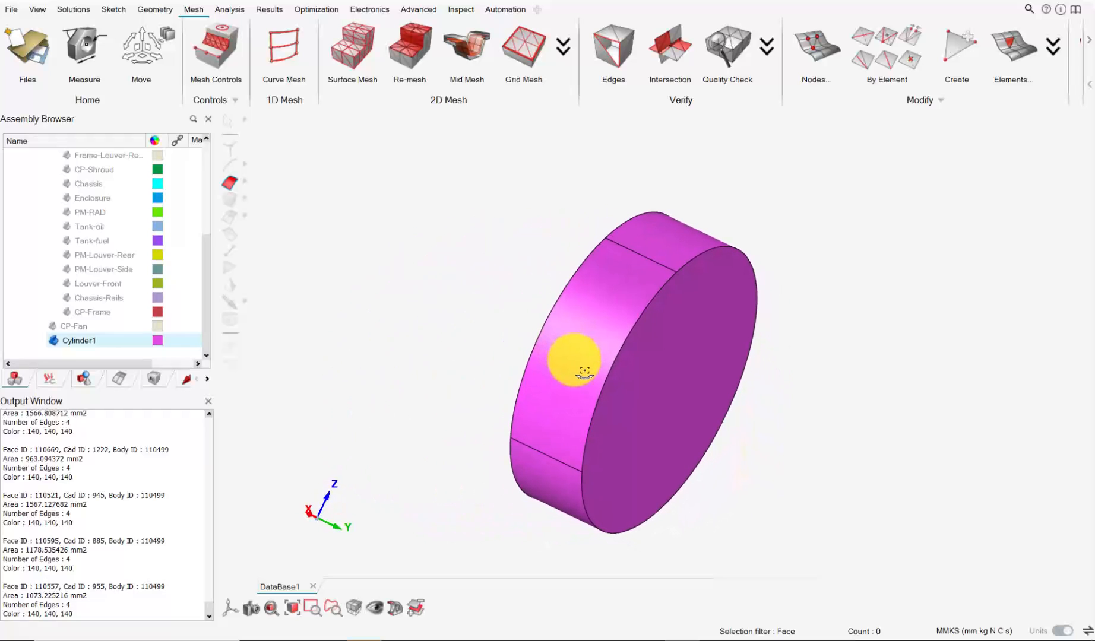
pyautogui.click(146, 380)
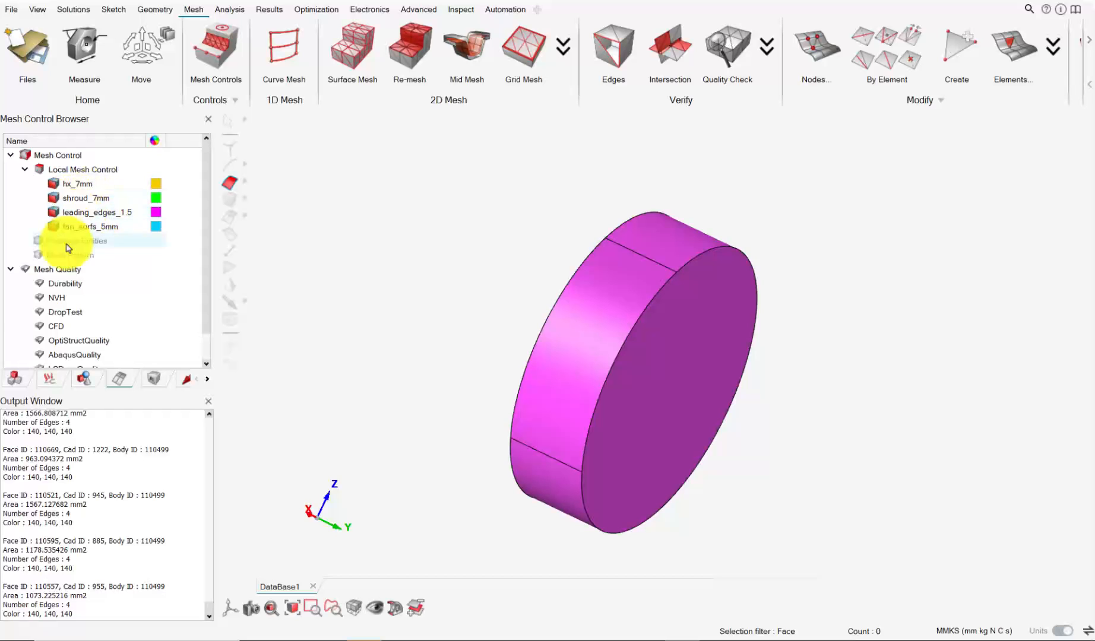
pyautogui.click(13, 376)
# Start a face mesh control named mrf_interface_7mm on Cylinder1's cylindrical side faces and both flat end faces.
pyautogui.click(215, 44)
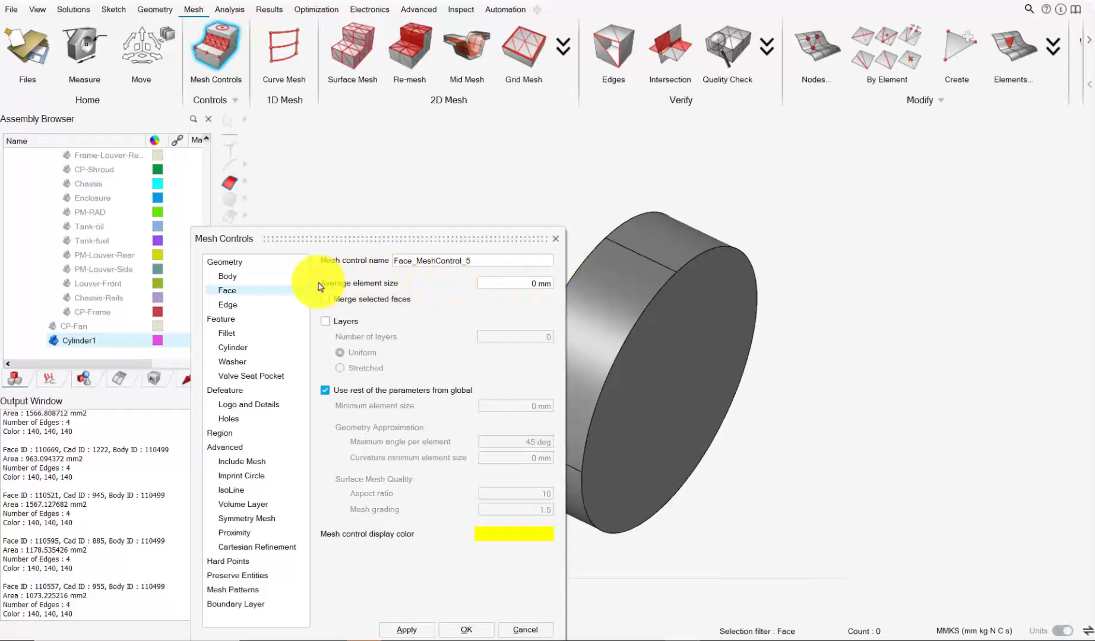
pyautogui.click(600, 278)
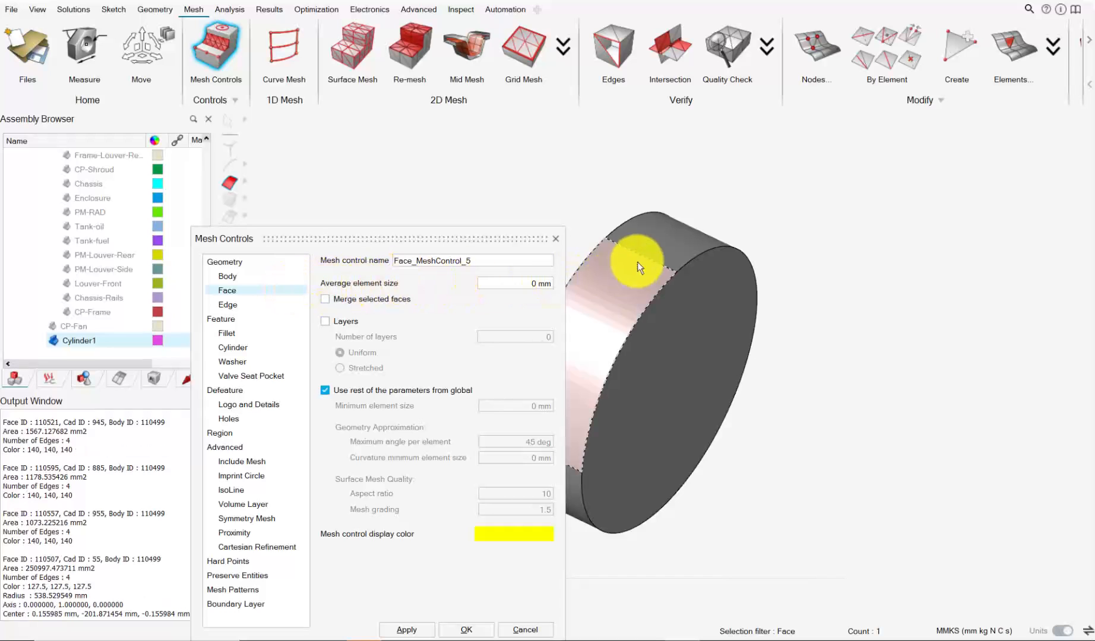
pyautogui.click(248, 196)
pyautogui.click(286, 184)
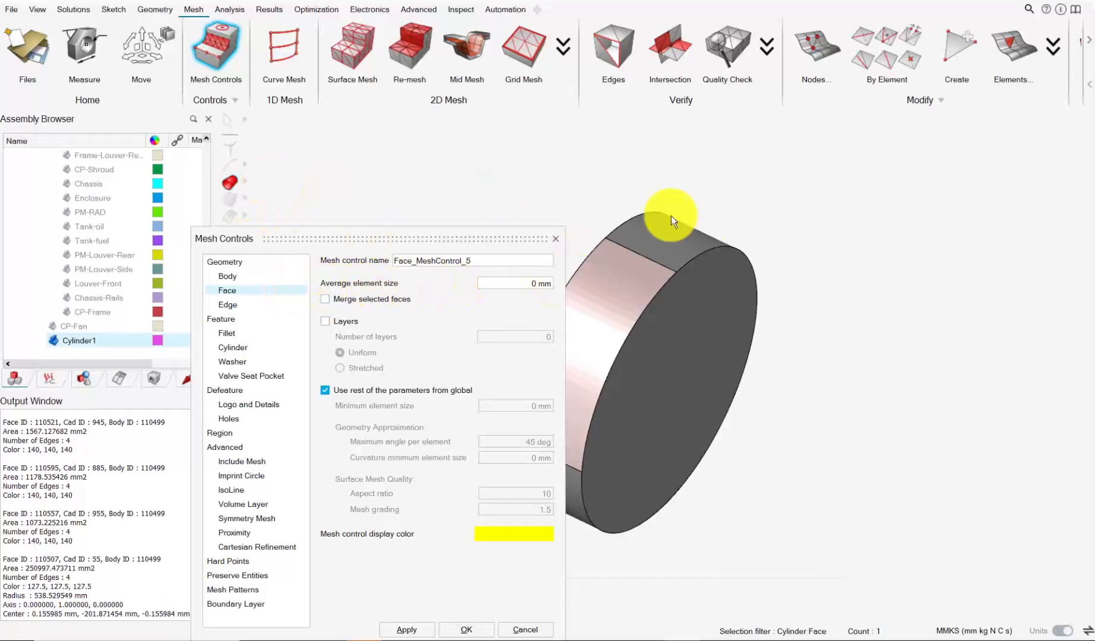
pyautogui.click(650, 270)
pyautogui.click(706, 360)
pyautogui.moveTo(710, 361); pyautogui.dragTo(672, 316, button='middle')
pyautogui.click(797, 333)
pyautogui.moveTo(869, 374); pyautogui.dragTo(584, 305, button='middle')
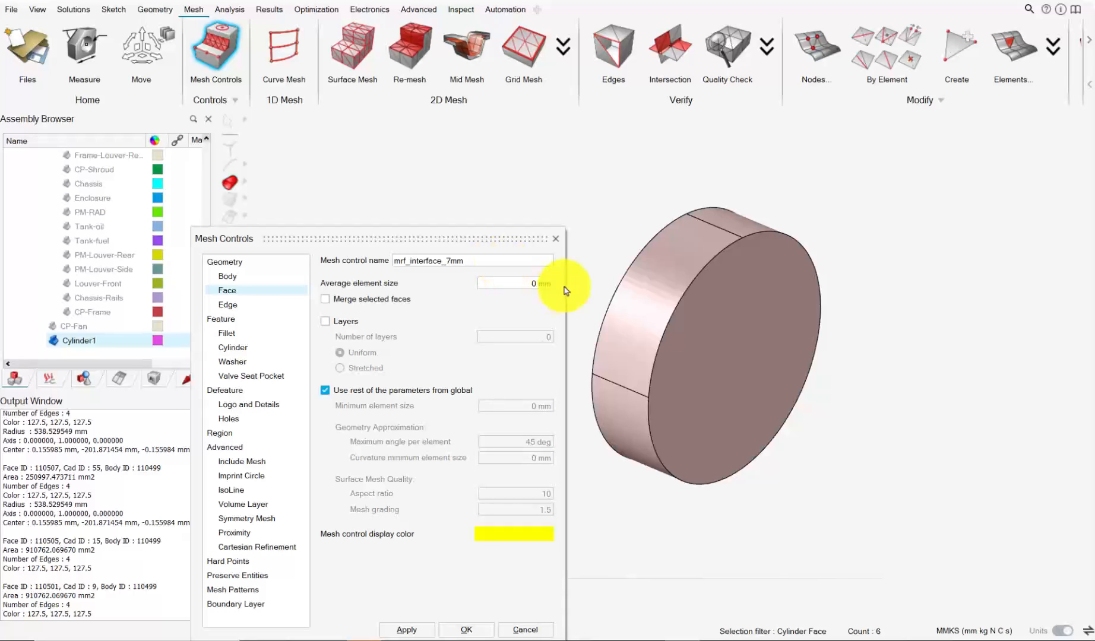
# Give the mrf_interface_7mm face control a 7 mm average element size, turn off its global parameters, and create it.
pyautogui.click(534, 284)
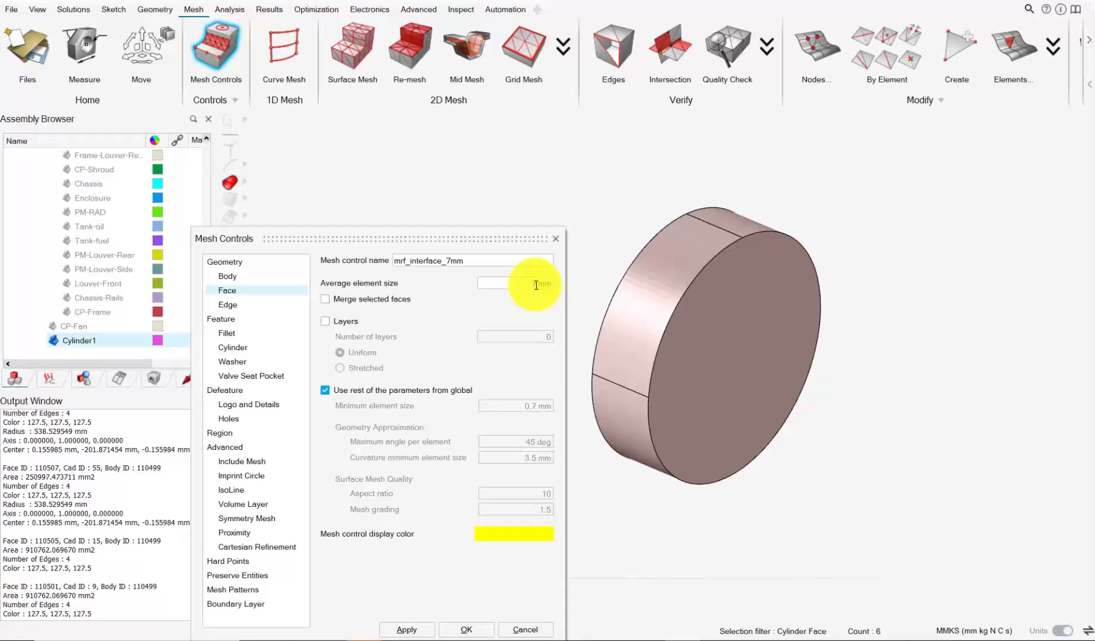
pyautogui.click(536, 284)
pyautogui.write('7')
pyautogui.click(455, 390)
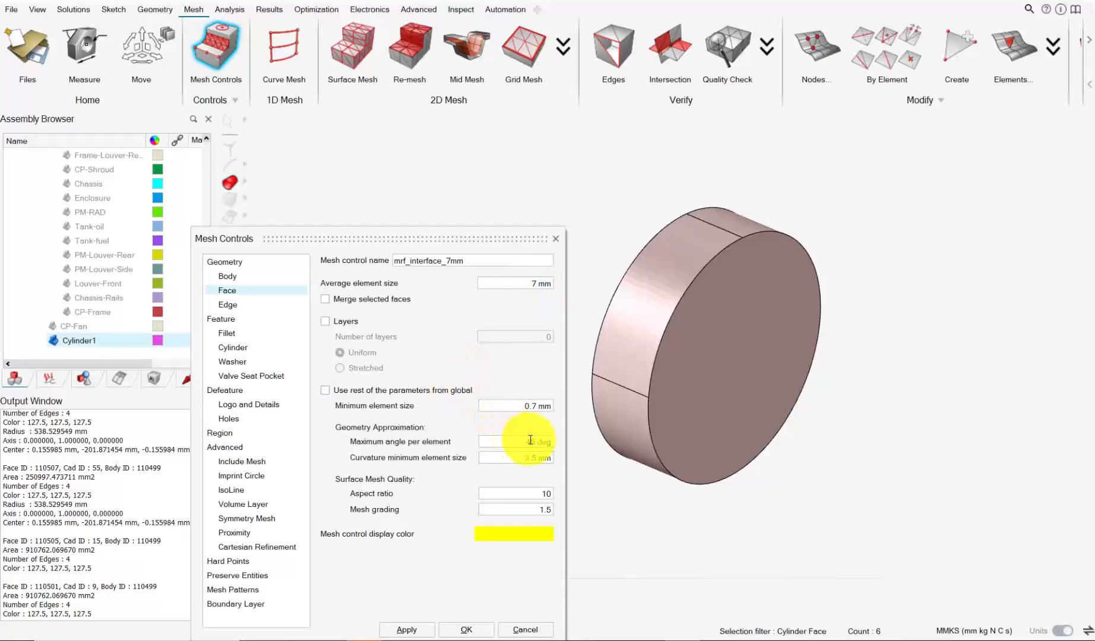
pyautogui.click(483, 631)
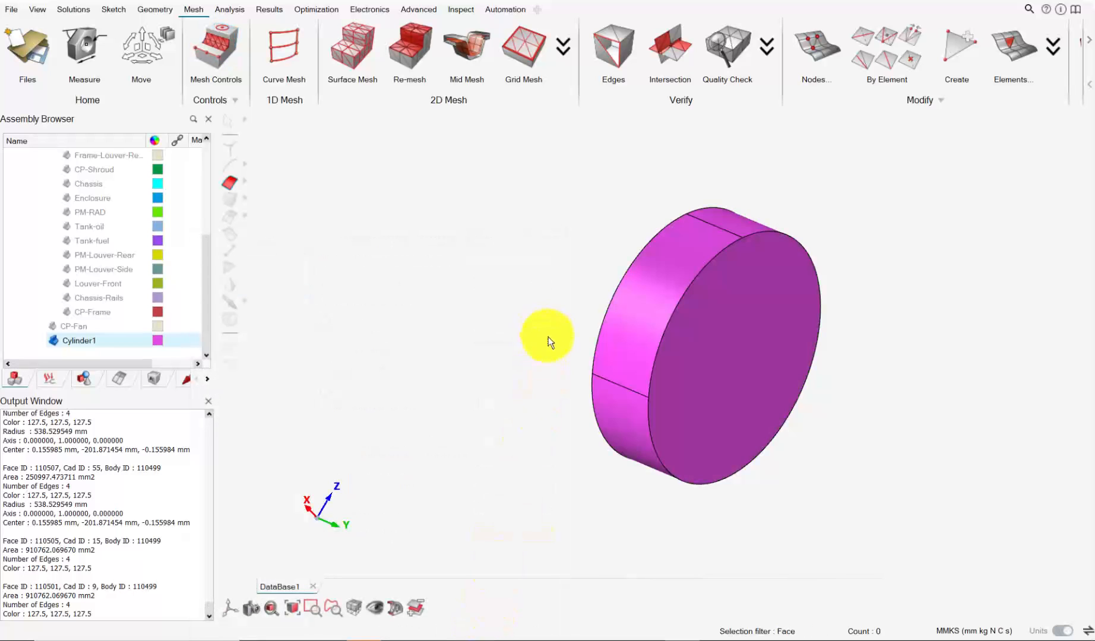
# Surface mesh the Cylinder1 body with Tri3 elements, 10 mm average and 1 mm minimum size, 1.5 grade factor and 25 deg maximum angle.
pyautogui.moveTo(579, 345); pyautogui.dragTo(516, 355, button='middle')
pyautogui.scroll(5, 644, 343)
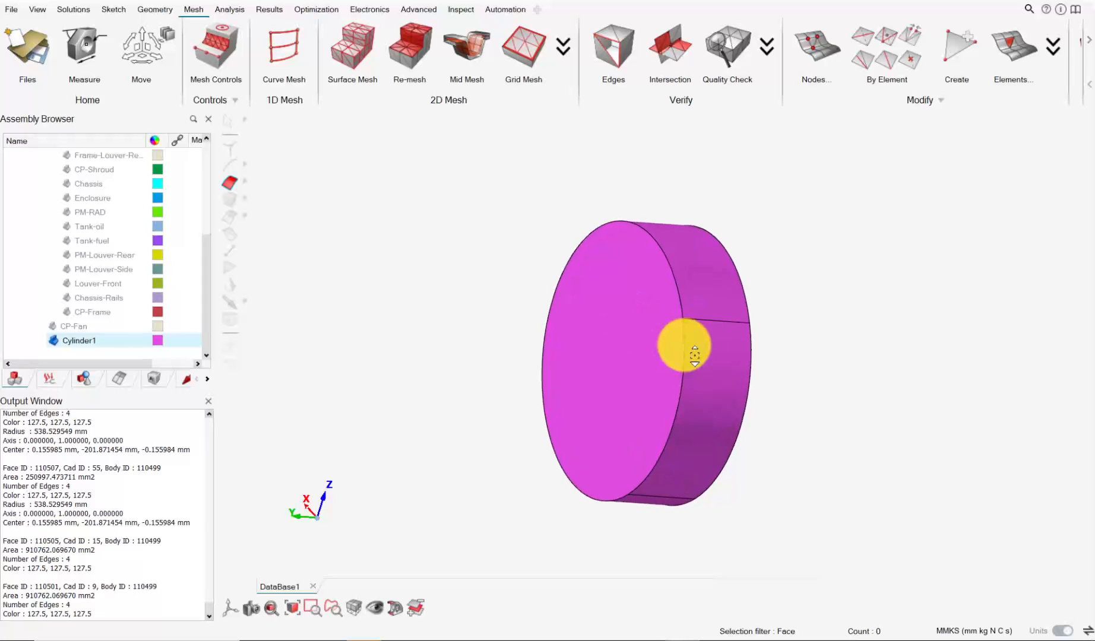
pyautogui.click(355, 57)
pyautogui.click(587, 259)
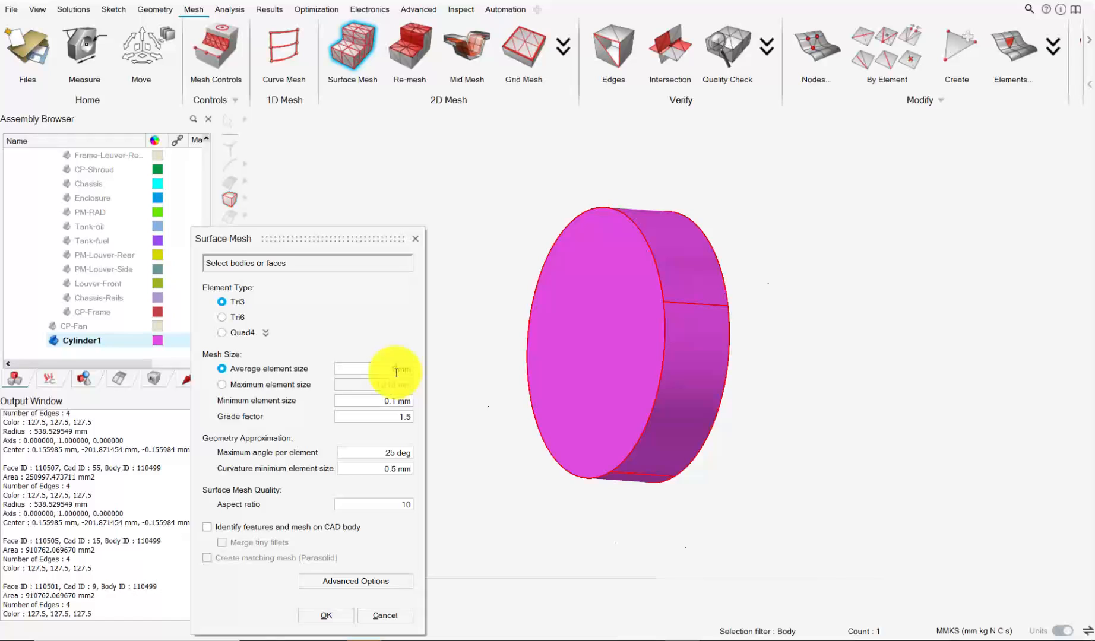
pyautogui.click(119, 385)
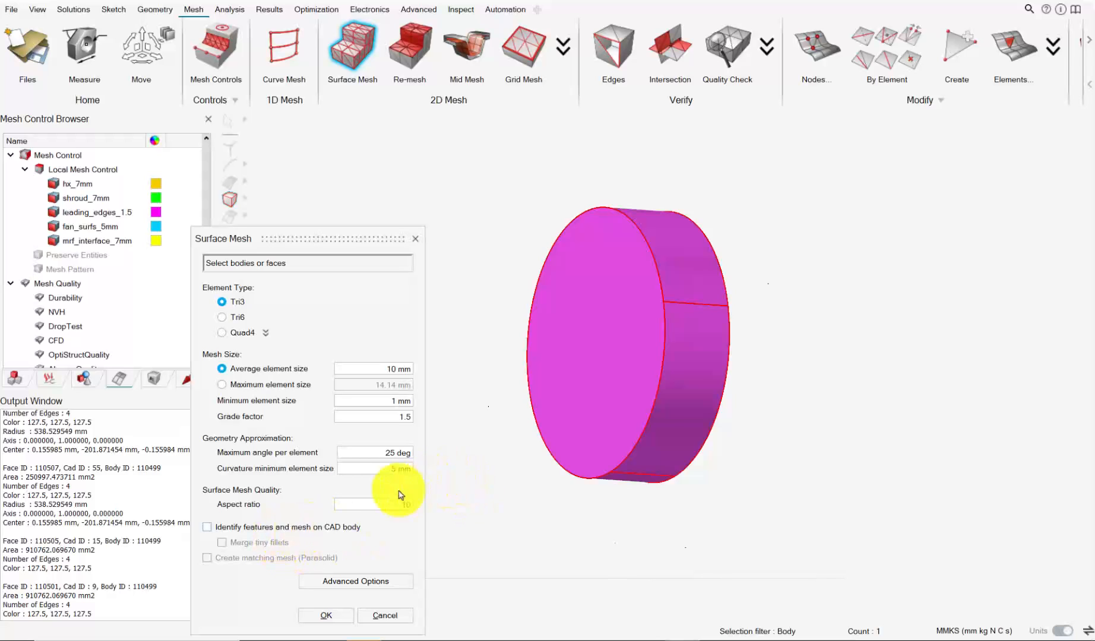
pyautogui.click(329, 615)
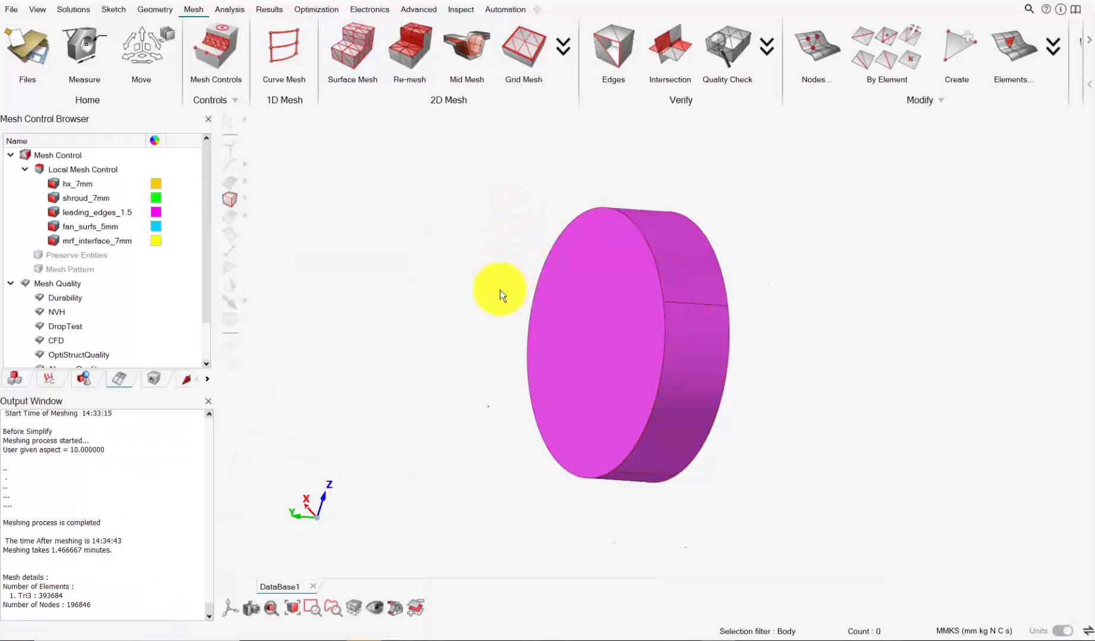
# Rename the meshed Cylinder1 body in UHFN-Parts1_SM.gda as mrf_region.
pyautogui.click(15, 378)
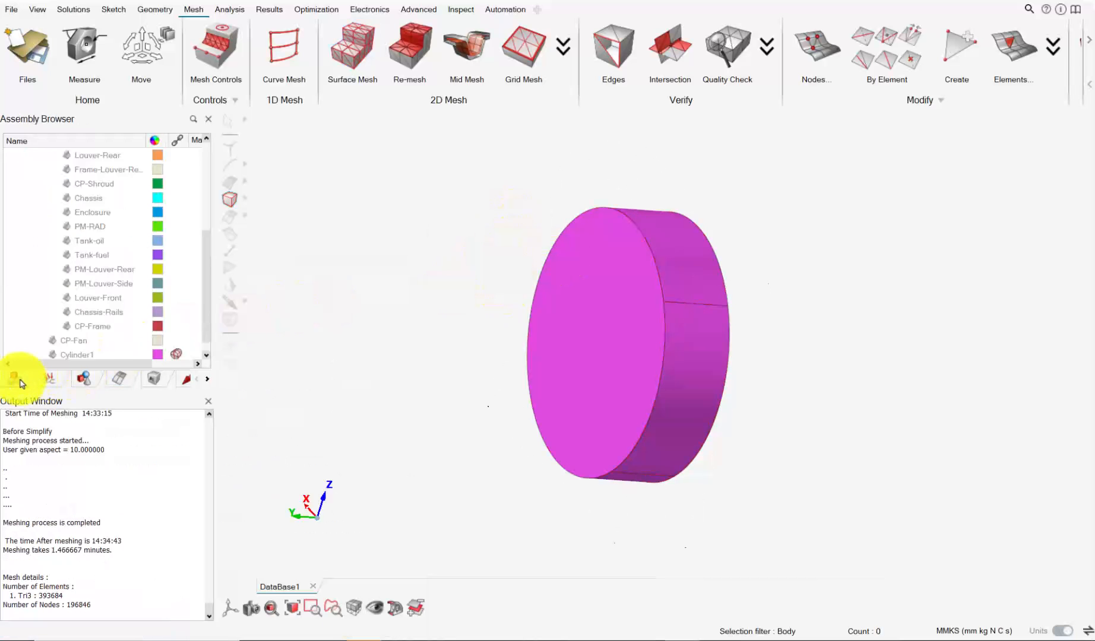
pyautogui.scroll(5, 110, 311)
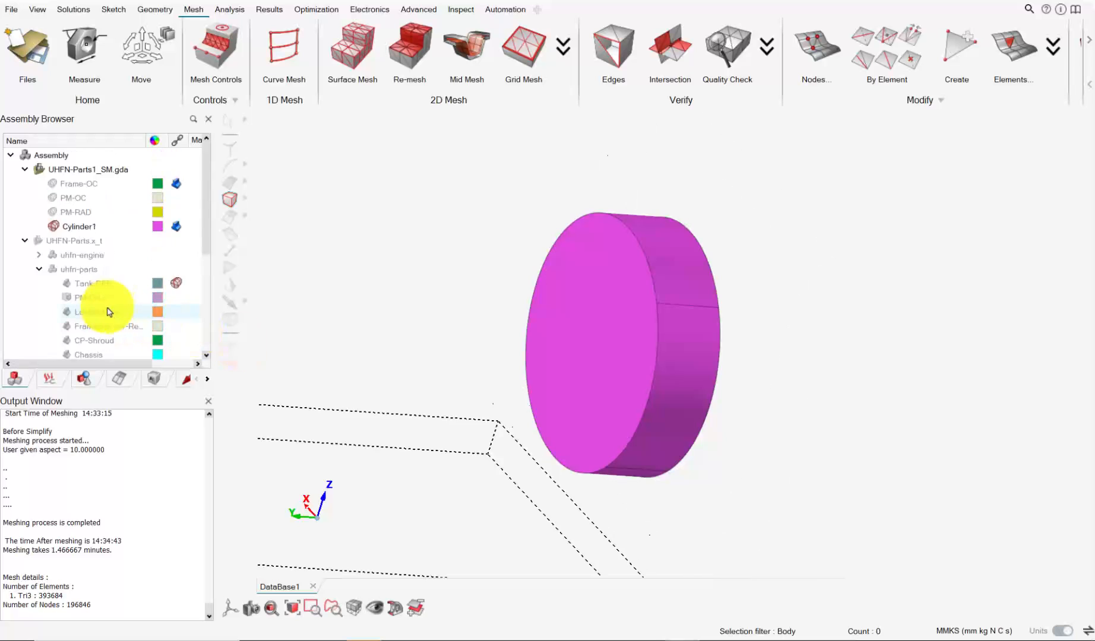
pyautogui.rightClick(85, 229)
pyautogui.click(116, 238)
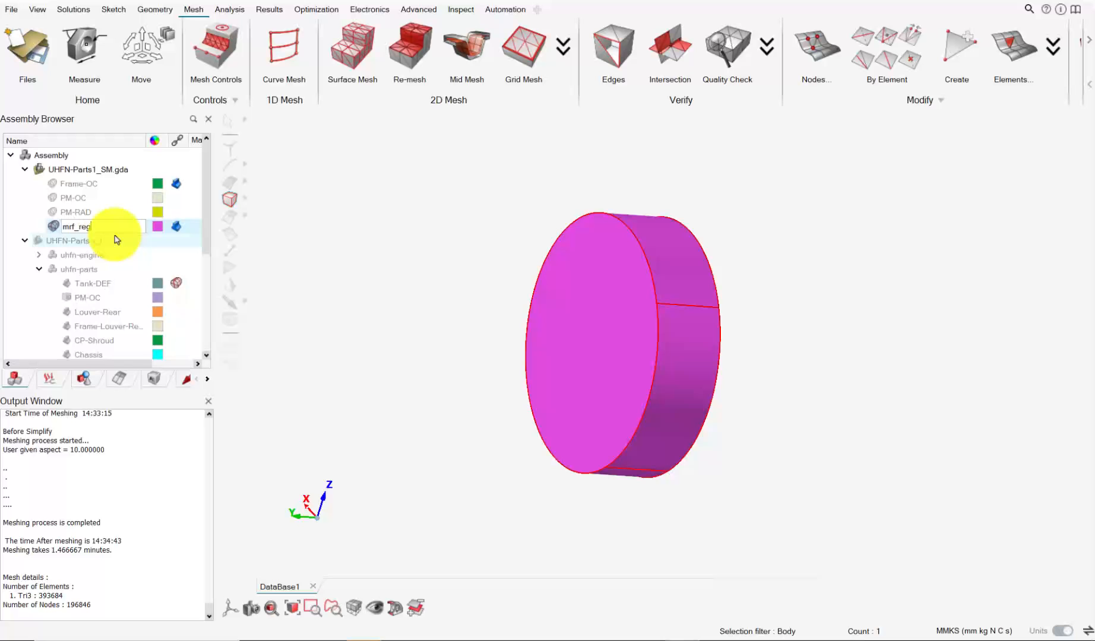
pyautogui.click(566, 188)
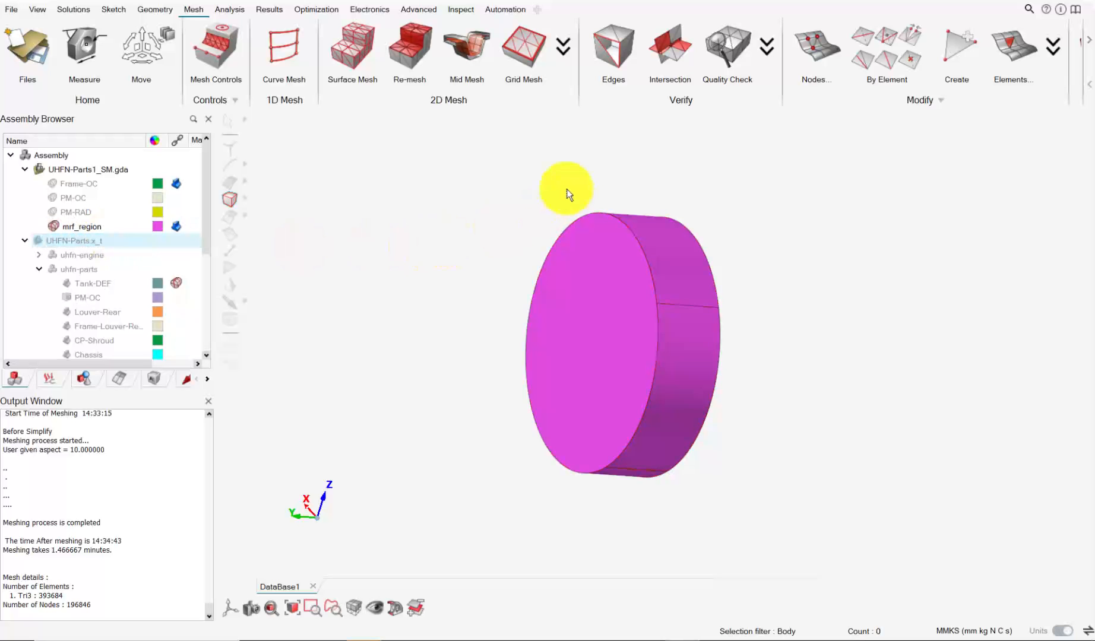
# Hide two cylindrical side faces of mrf_region and examine the surface mesh on the fan blades inside.
pyautogui.scroll(-3, 592, 269)
pyautogui.scroll(5, 686, 275)
pyautogui.scroll(6, 687, 279)
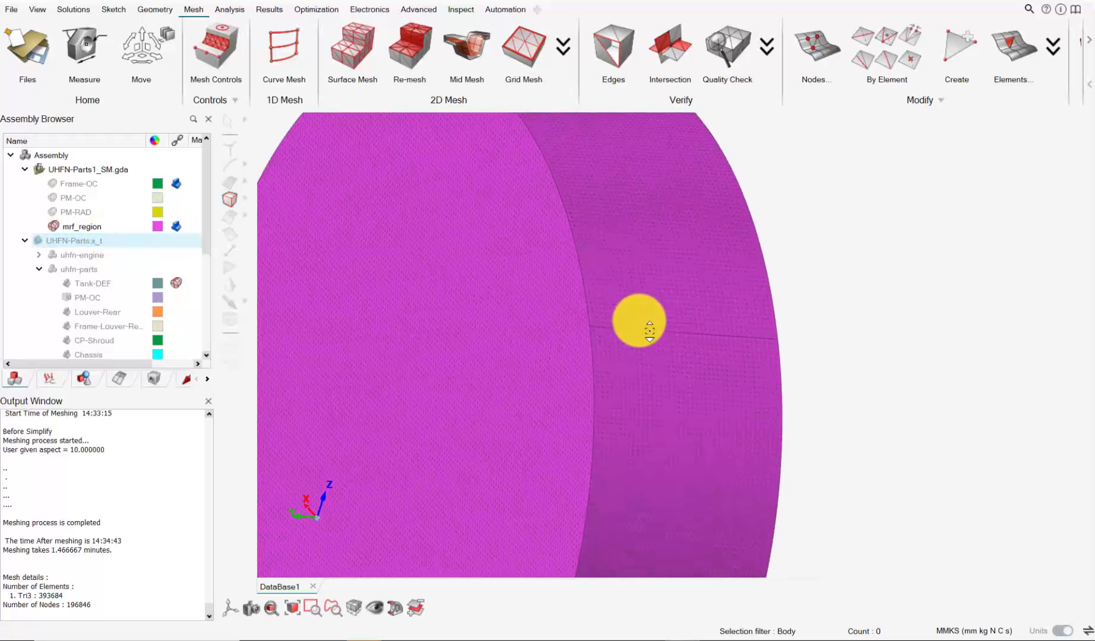
pyautogui.moveTo(635, 317)
pyautogui.mouseDown(button='middle')
pyautogui.moveTo(573, 318)
pyautogui.moveTo(640, 320)
pyautogui.moveTo(653, 332)
pyautogui.moveTo(629, 324)
pyautogui.mouseUp(button='middle')
pyautogui.click(690, 297)
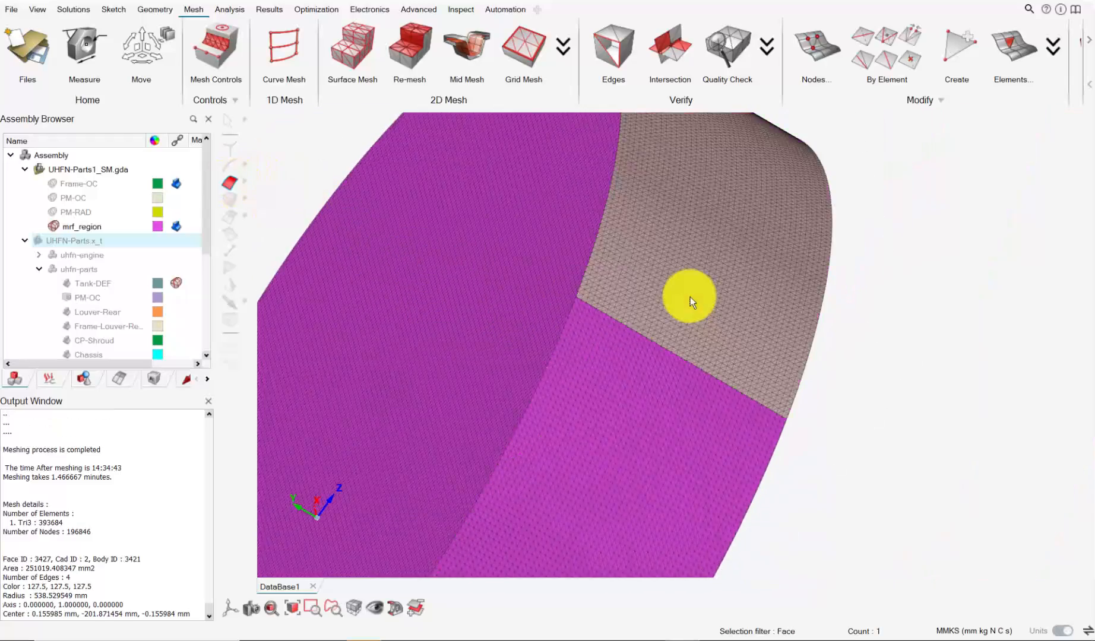
pyautogui.press('h')
pyautogui.click(606, 392)
pyautogui.press('h')
pyautogui.moveTo(606, 392); pyautogui.dragTo(530, 219, button='middle')
pyautogui.scroll(8, 593, 439)
pyautogui.scroll(-1, 548, 184)
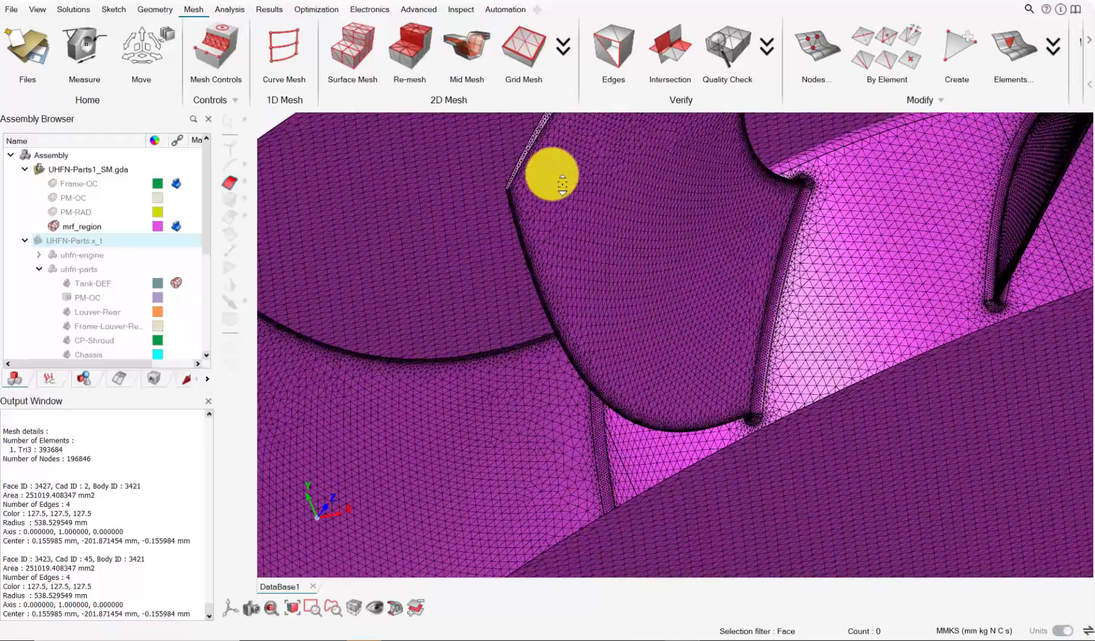
pyautogui.moveTo(552, 174); pyautogui.dragTo(501, 291, button='right')
pyautogui.scroll(-3, 594, 324)
pyautogui.moveTo(771, 344); pyautogui.dragTo(542, 265, button='middle')
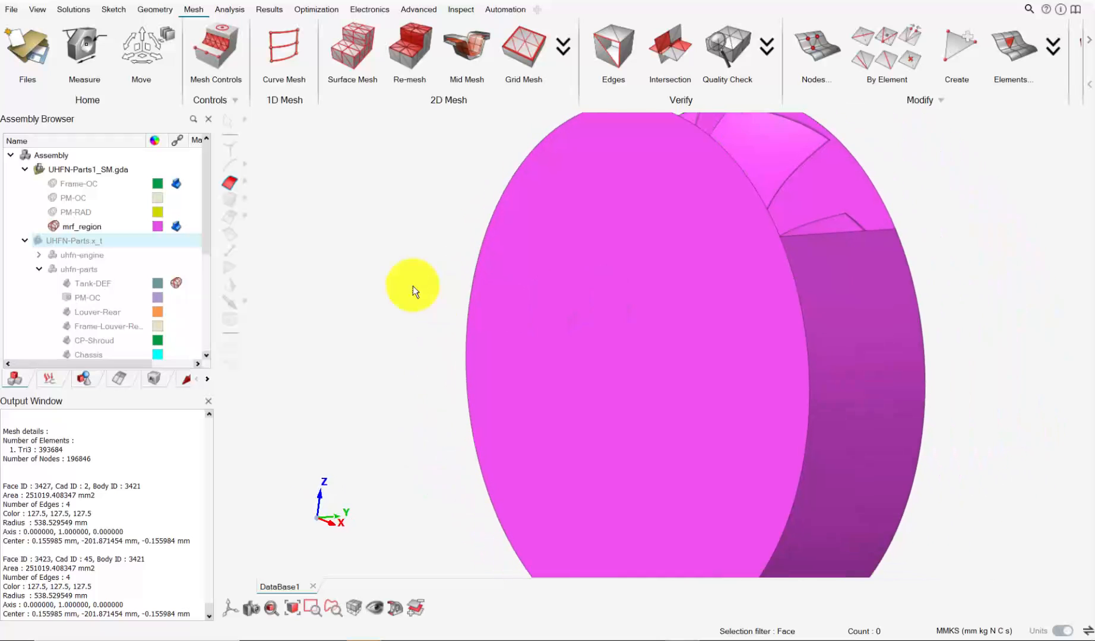
# Redisplay the complete mrf_region body with its hidden side faces.
pyautogui.click(54, 226)
pyautogui.click(54, 227)
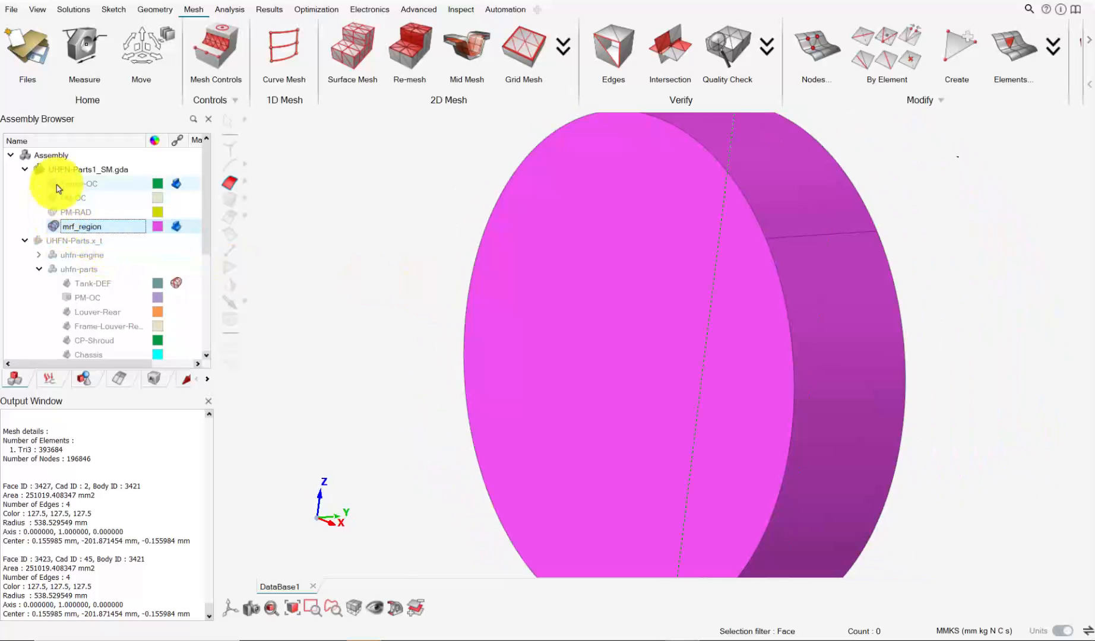
pyautogui.scroll(-3, 345, 310)
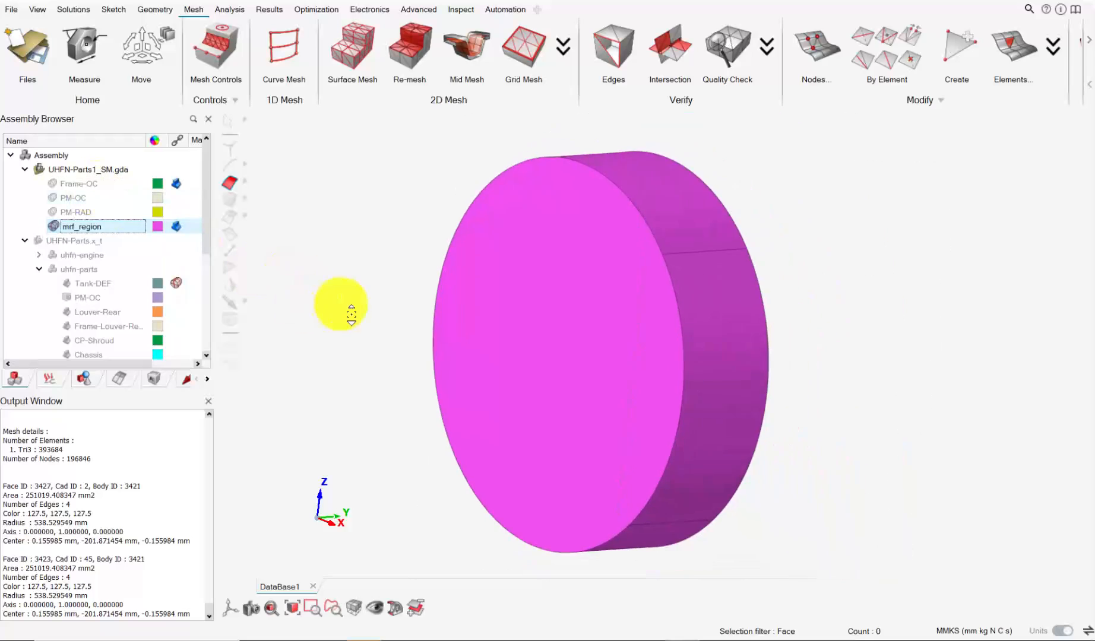
pyautogui.moveTo(350, 313); pyautogui.dragTo(472, 318, button='middle')
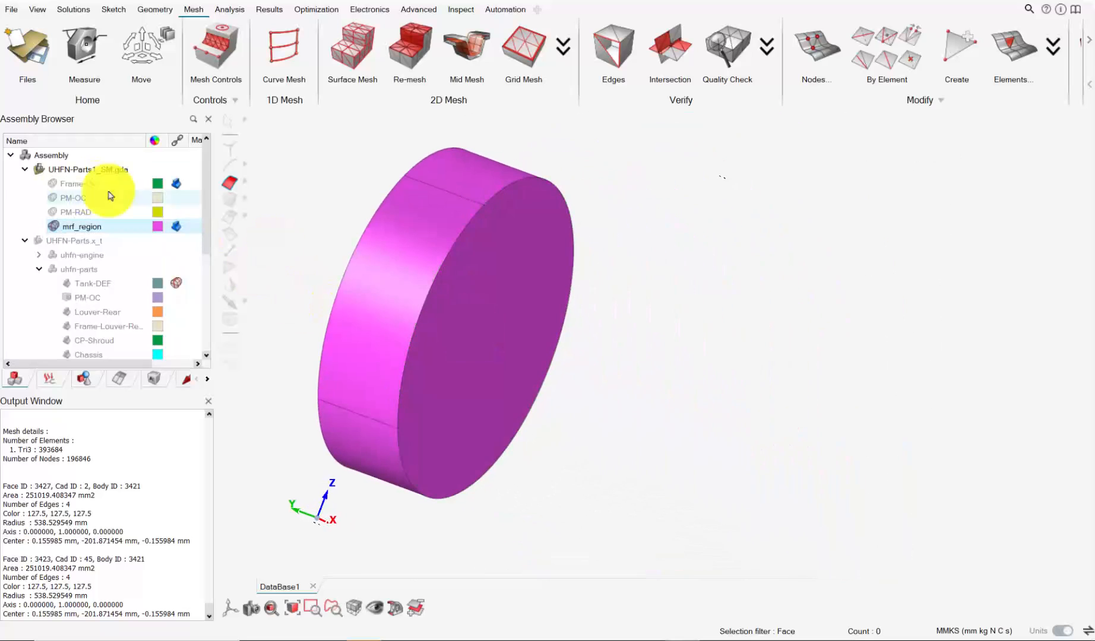
# Display the meshed Frame-OC body together with mrf_region and turn on the section cut.
pyautogui.click(54, 184)
pyautogui.moveTo(509, 287); pyautogui.dragTo(403, 586, button='middle')
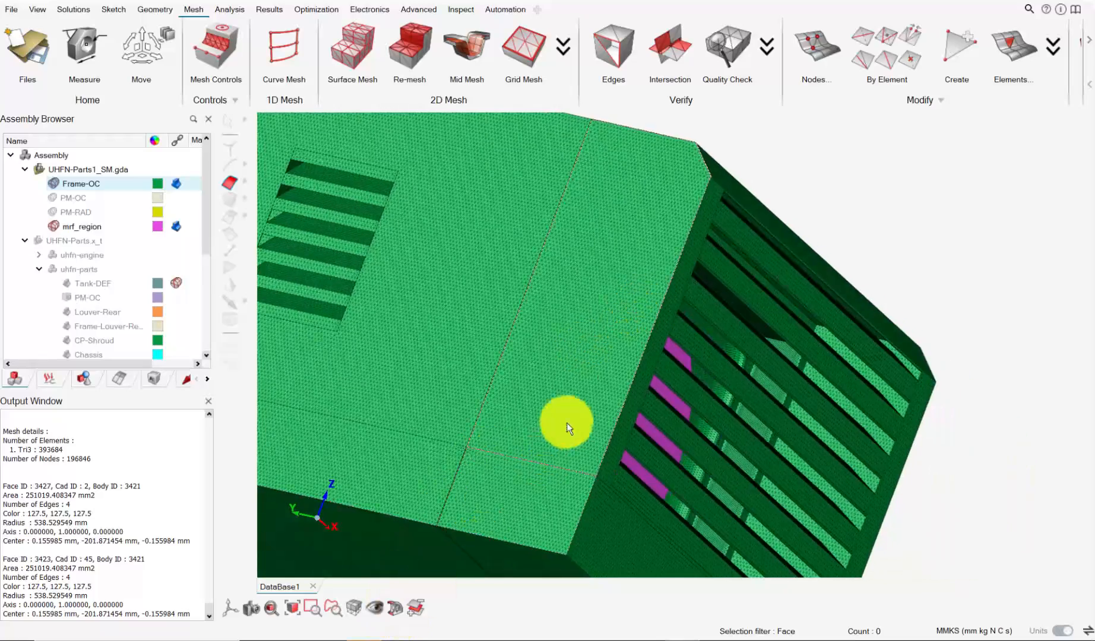
pyautogui.moveTo(567, 425); pyautogui.dragTo(655, 388, button='middle')
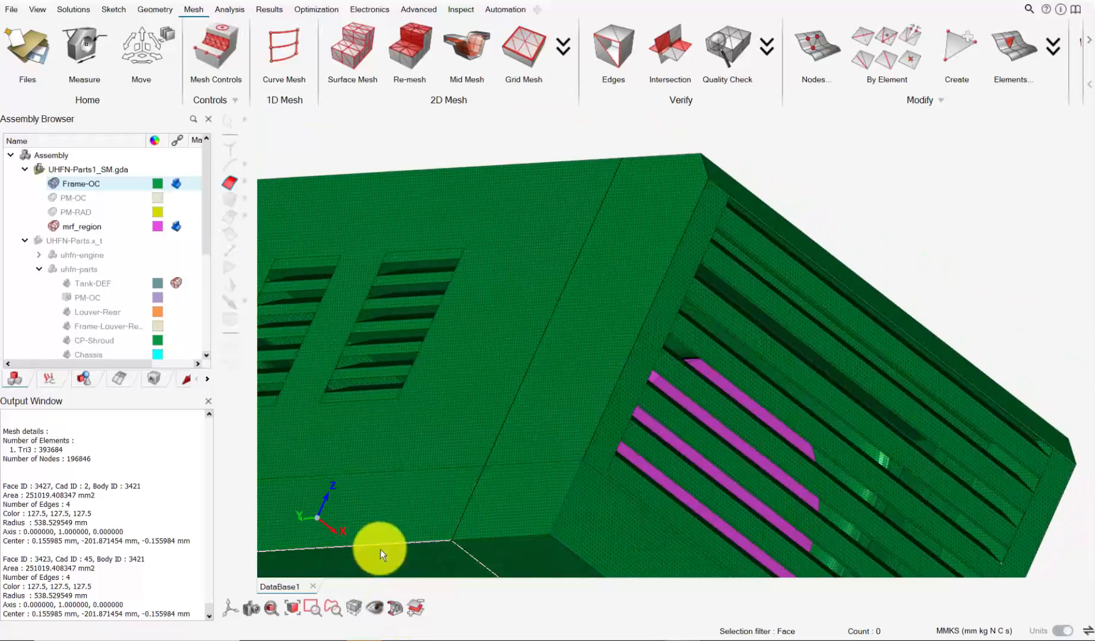
pyautogui.click(395, 607)
# Examine the mesh on the shroud and mrf_region where they lie close together inside the sectioned enclosure.
pyautogui.moveTo(537, 392); pyautogui.dragTo(916, 509, button='middle')
pyautogui.scroll(2, 916, 511)
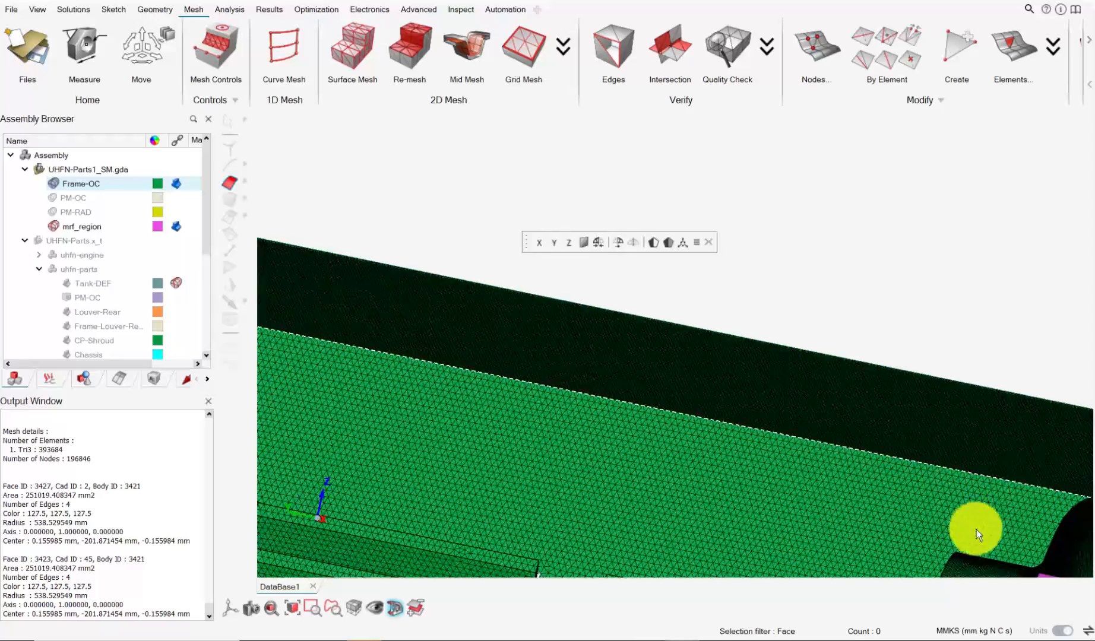
pyautogui.moveTo(975, 531); pyautogui.dragTo(465, 272, button='right')
pyautogui.scroll(5, 545, 328)
pyautogui.scroll(5, 552, 321)
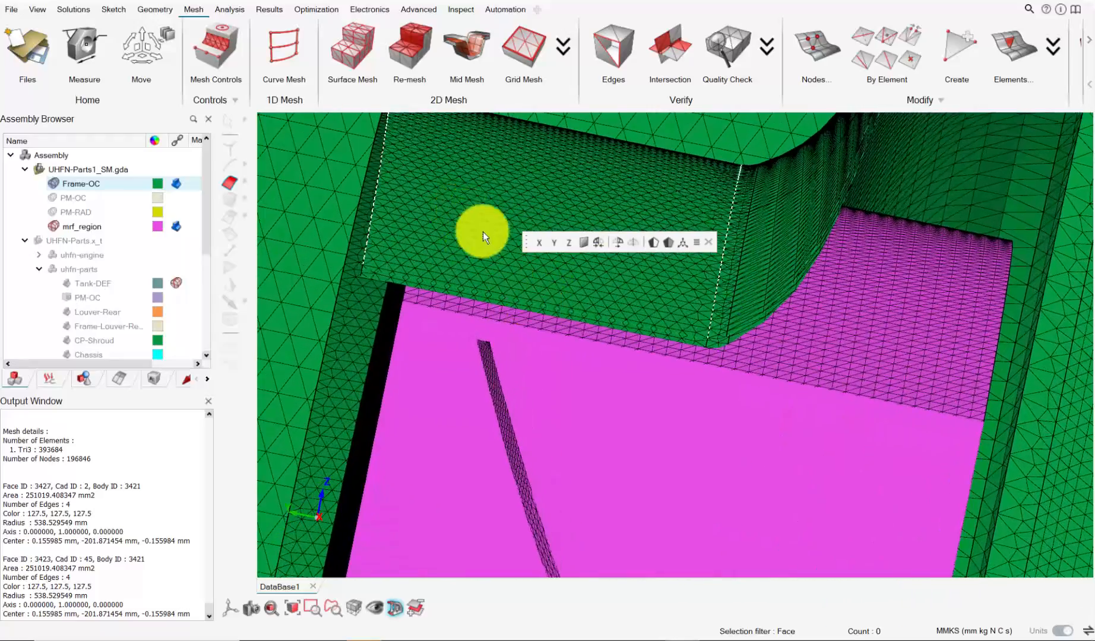
pyautogui.scroll(3, 485, 237)
pyautogui.moveTo(534, 322); pyautogui.dragTo(883, 371, button='middle')
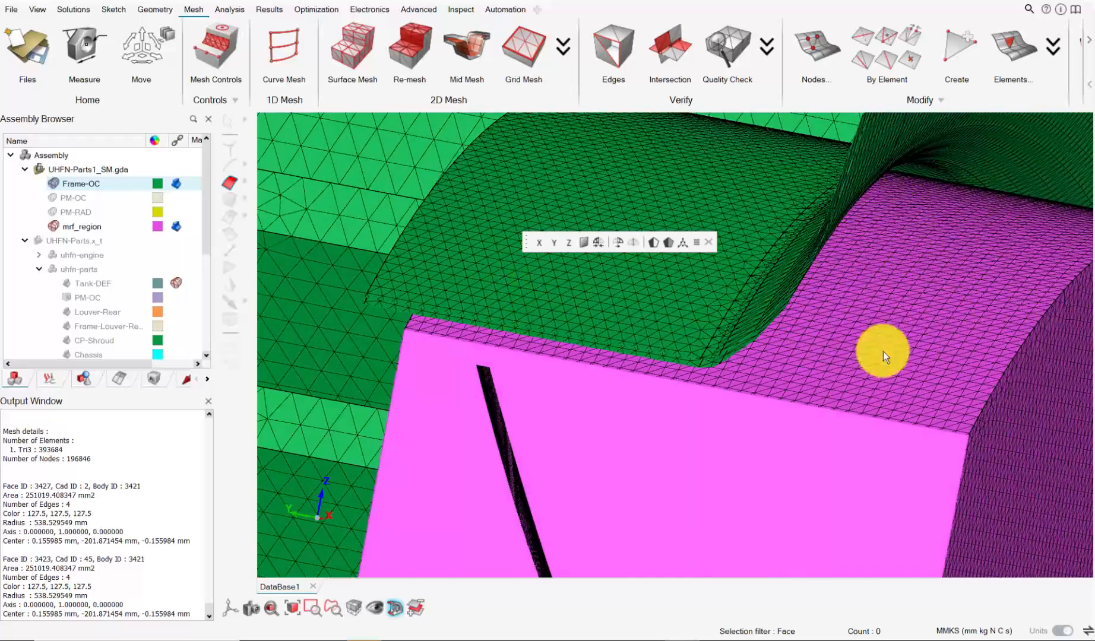
pyautogui.moveTo(883, 351); pyautogui.dragTo(113, 205, button='middle')
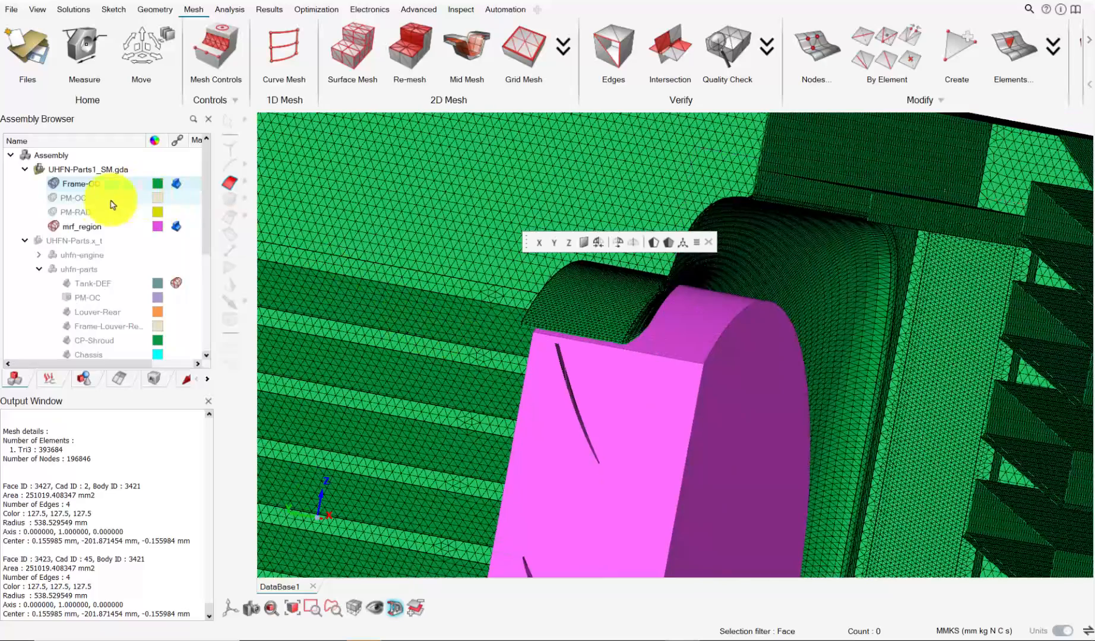
# Display the PM-RAD and PM-OC mesh bodies and check how they fit against the Frame-OC mesh.
pyautogui.click(54, 212)
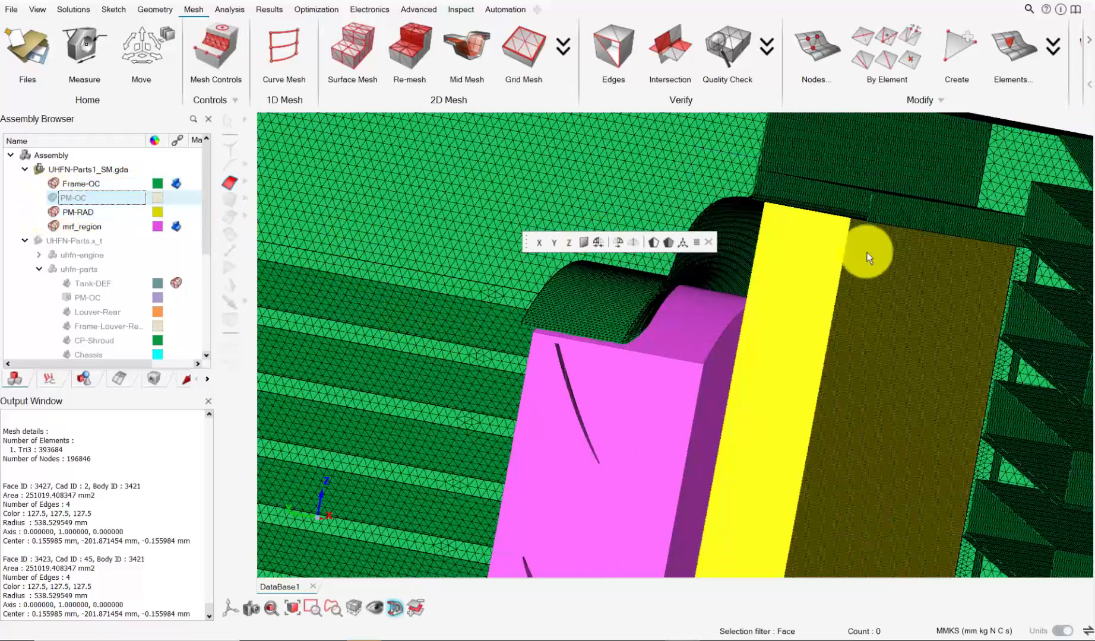
pyautogui.scroll(3, 866, 253)
pyautogui.moveTo(816, 204); pyautogui.dragTo(545, 380, button='middle')
pyautogui.scroll(9, 510, 183)
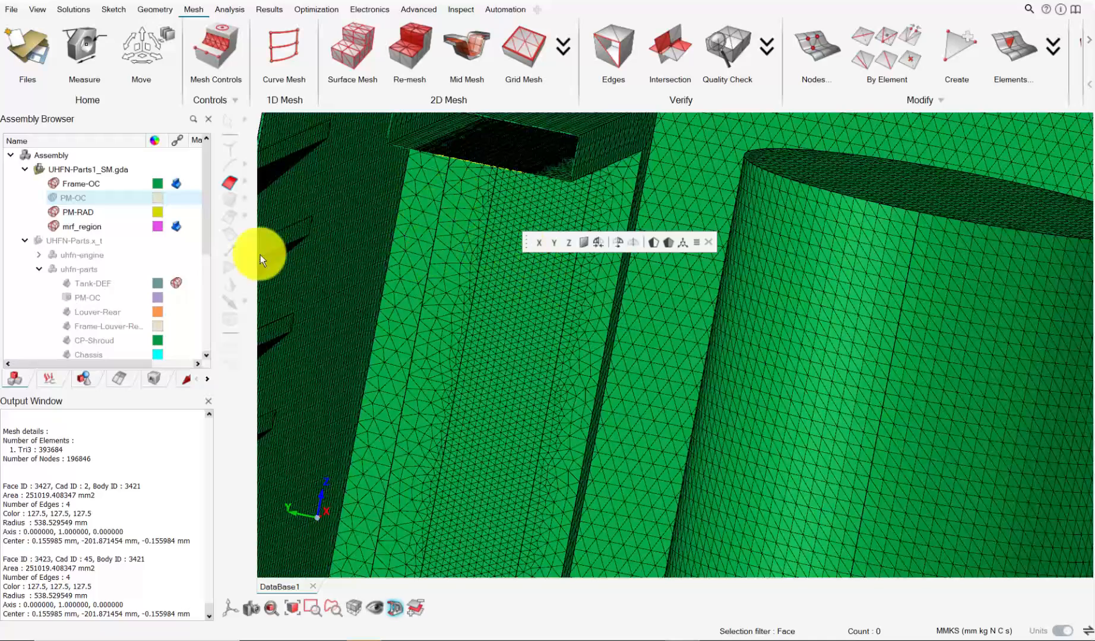
pyautogui.scroll(4, 542, 303)
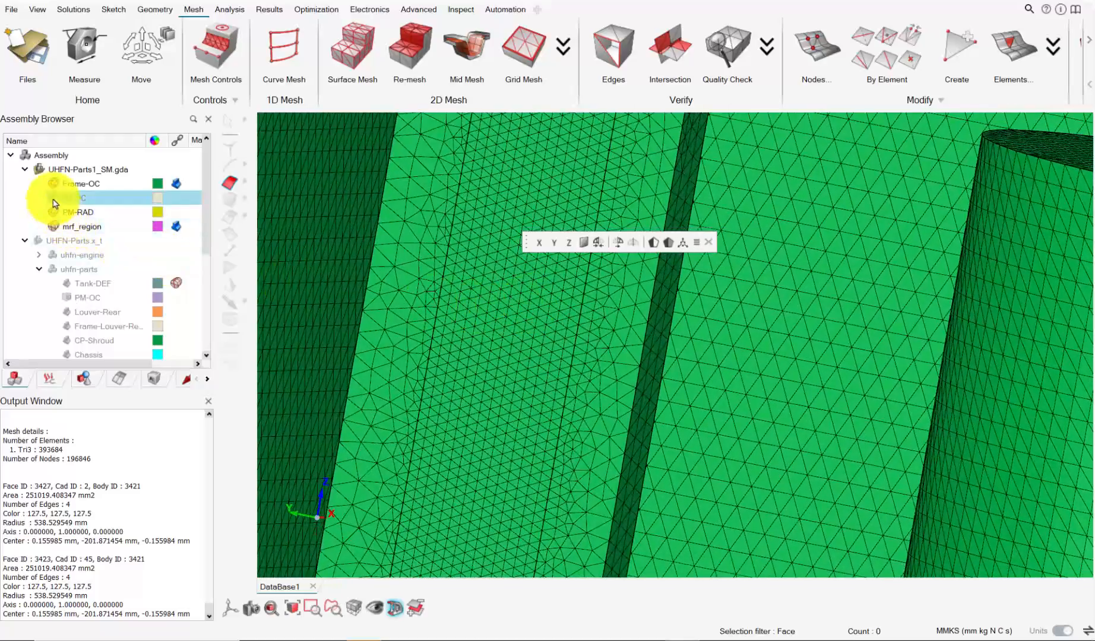
pyautogui.click(54, 201)
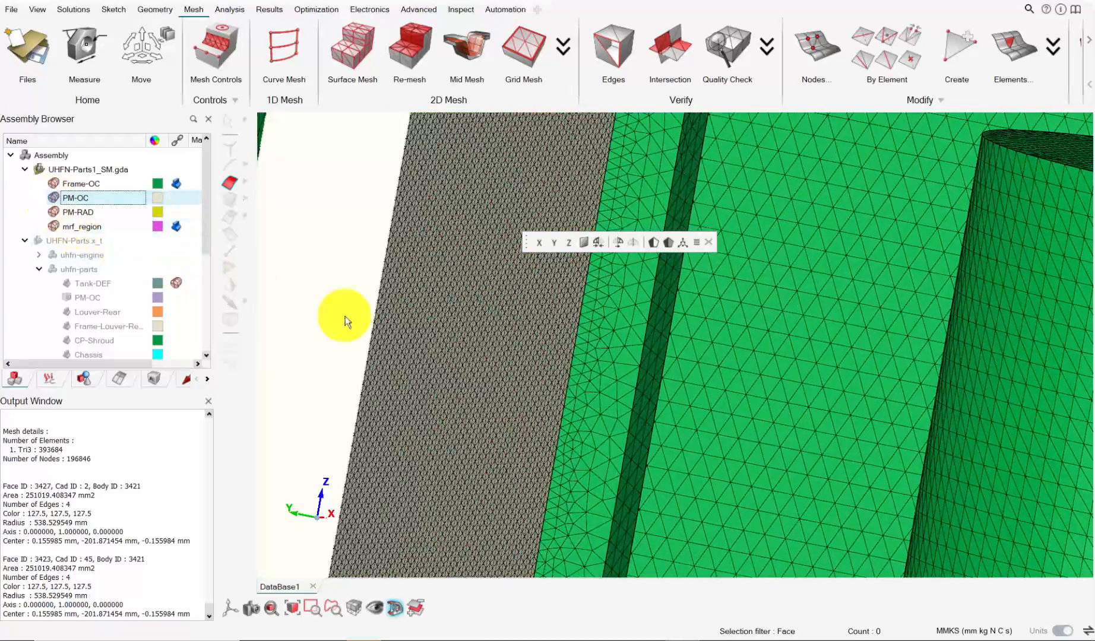
# Turn off the section cut and show the whole meshed enclosure in isometric view.
pyautogui.scroll(-5, 552, 352)
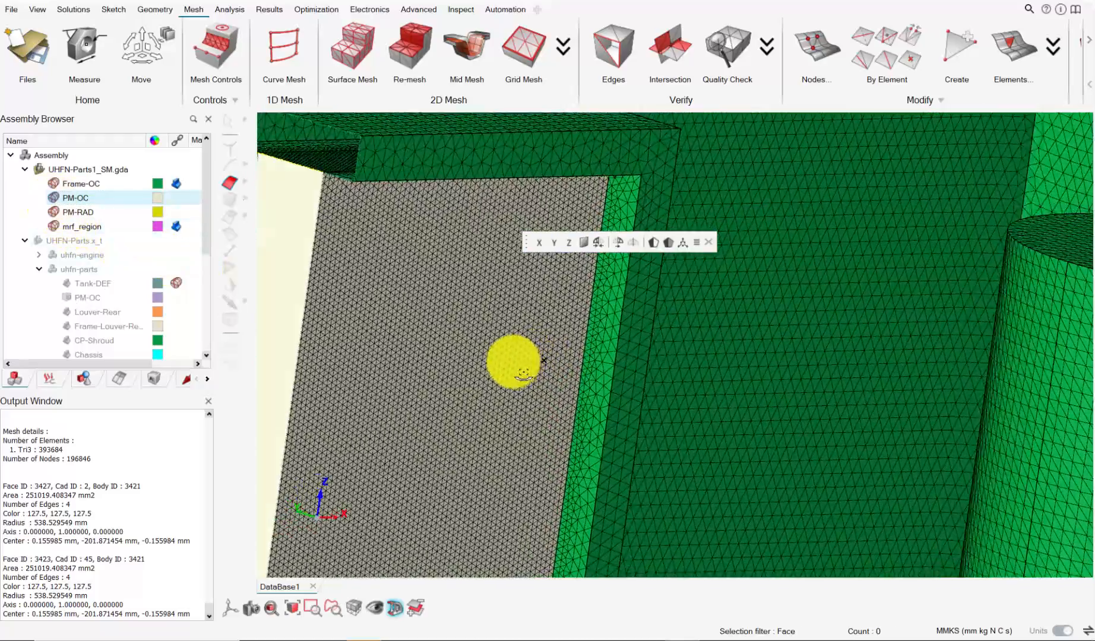
pyautogui.scroll(-6, 549, 368)
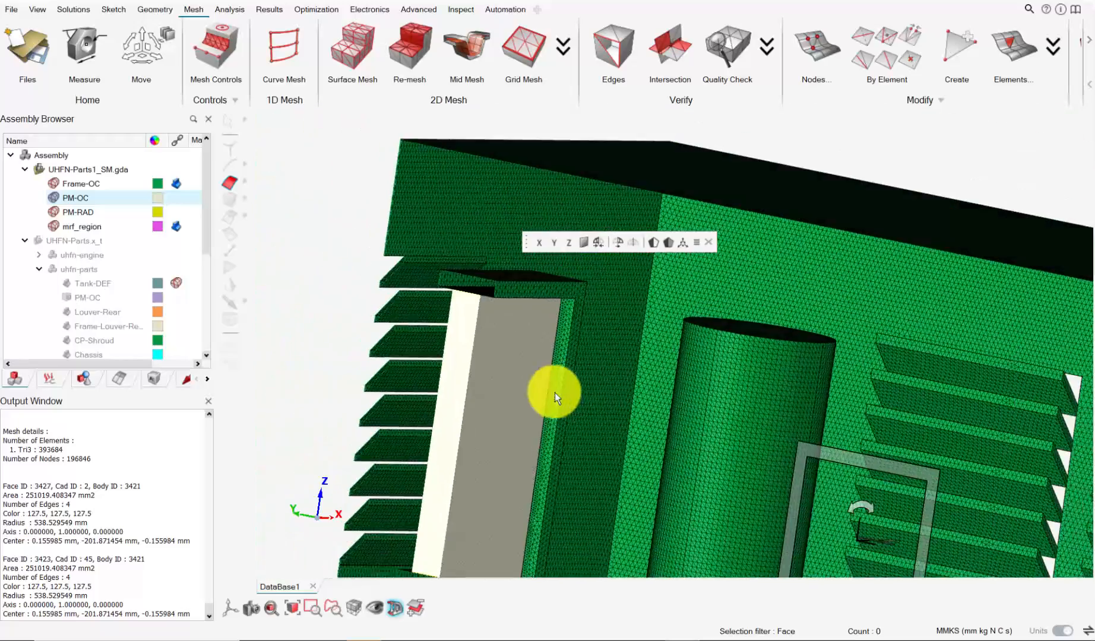
pyautogui.scroll(-4, 589, 417)
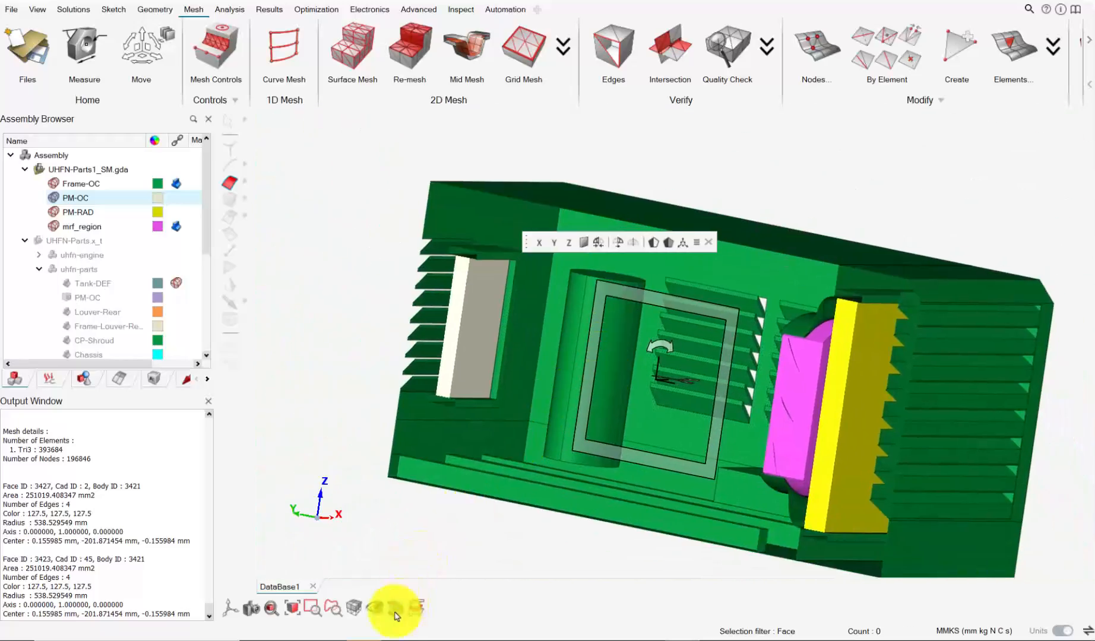
pyautogui.click(395, 612)
pyautogui.moveTo(229, 607)
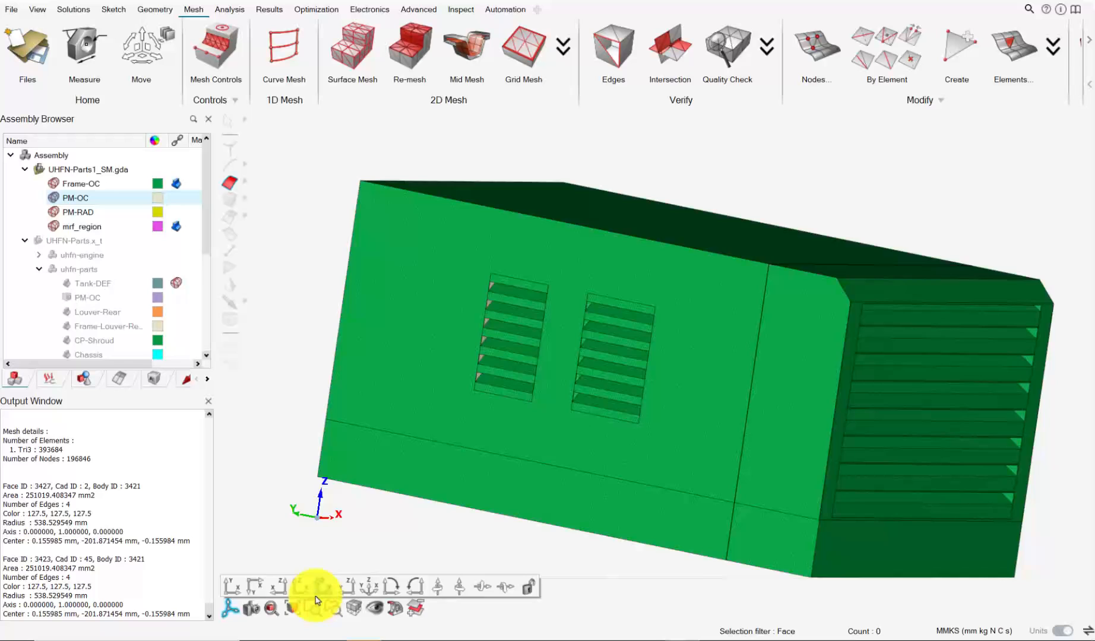
pyautogui.click(365, 599)
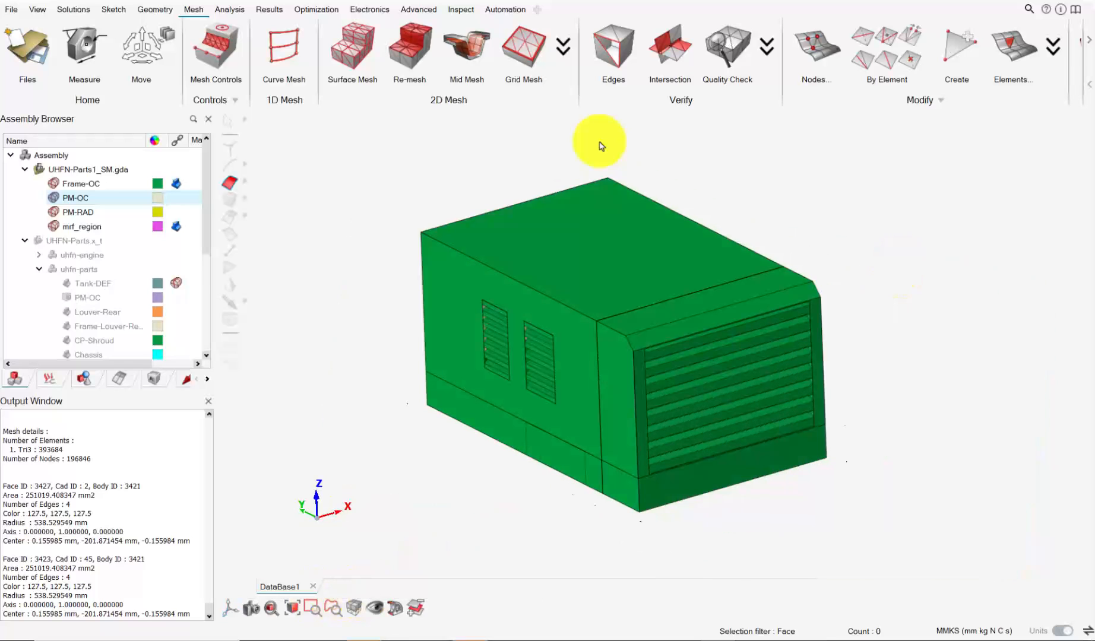
# Save the model as a Simlab database named Demo_run in the Demo_run folder.
pyautogui.click(12, 11)
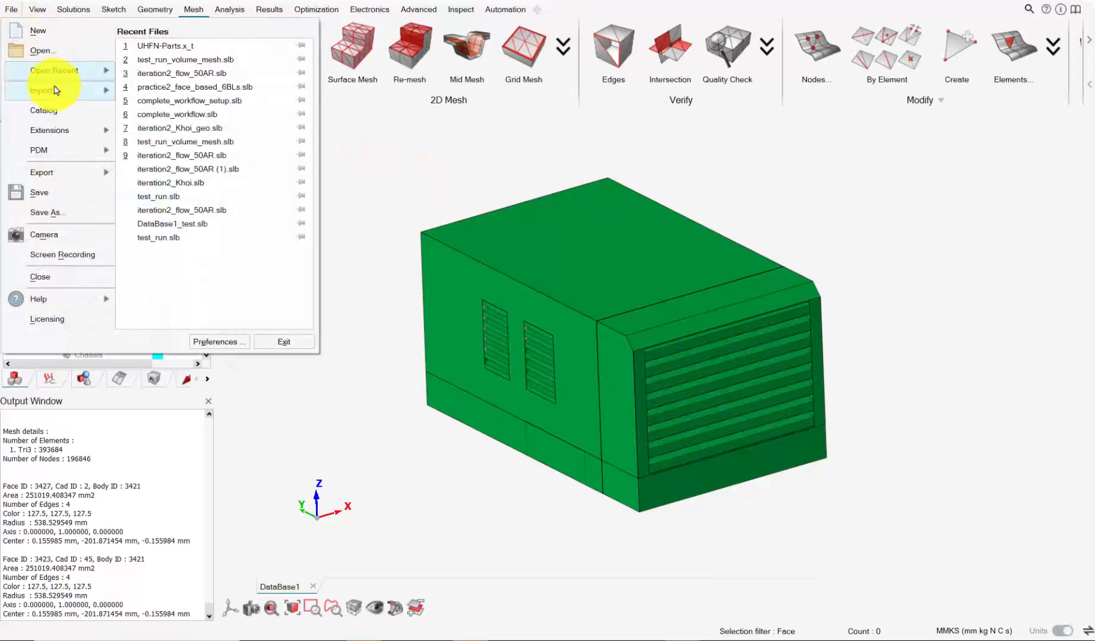
pyautogui.click(58, 187)
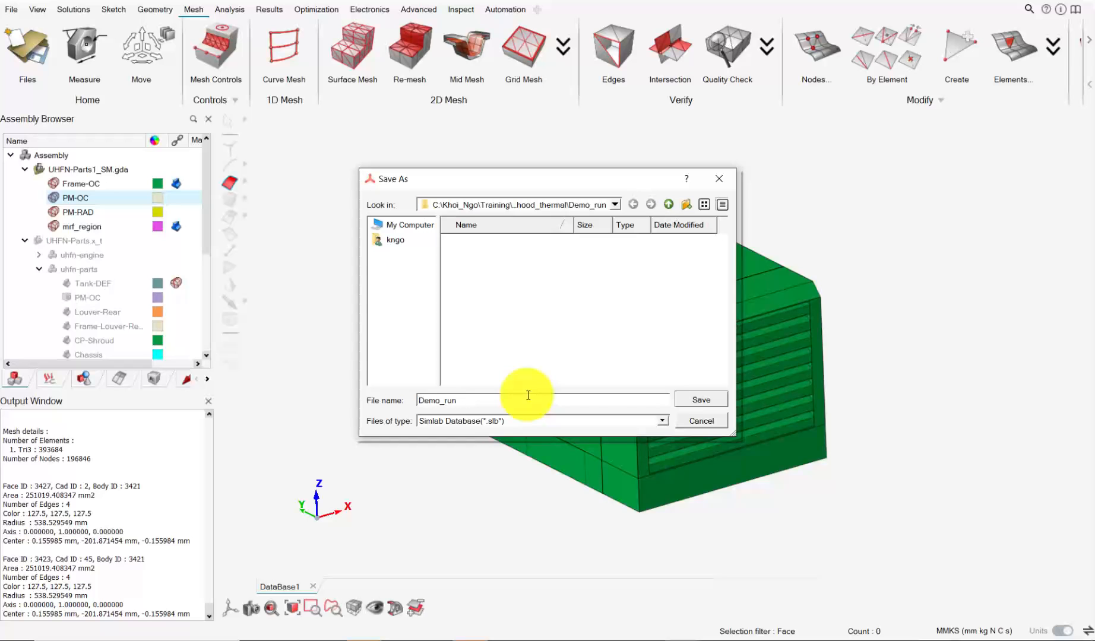
pyautogui.click(685, 399)
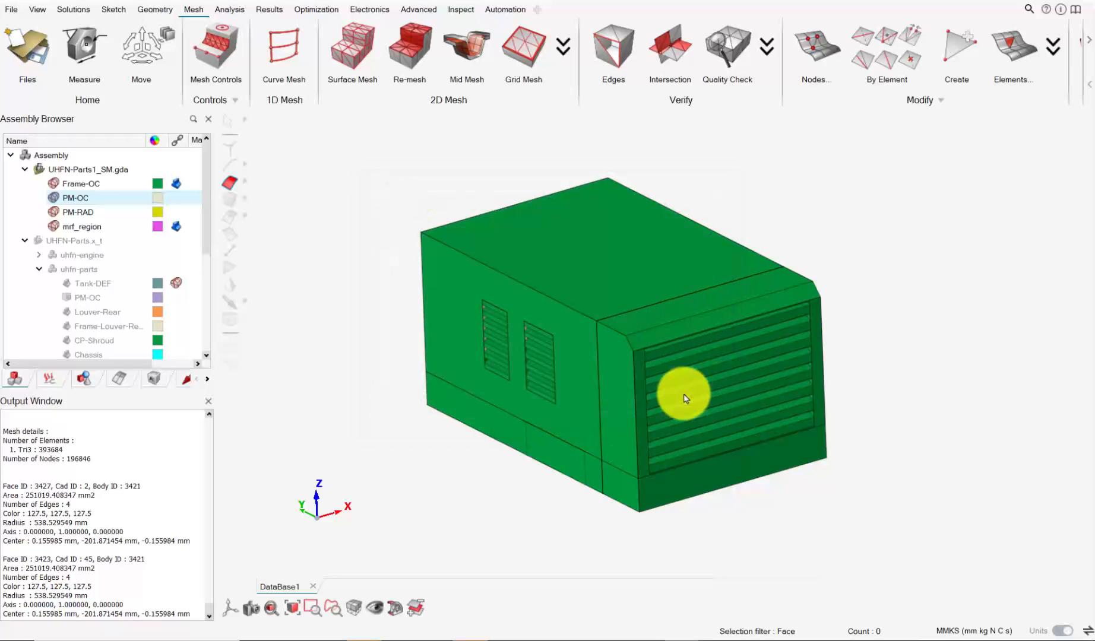